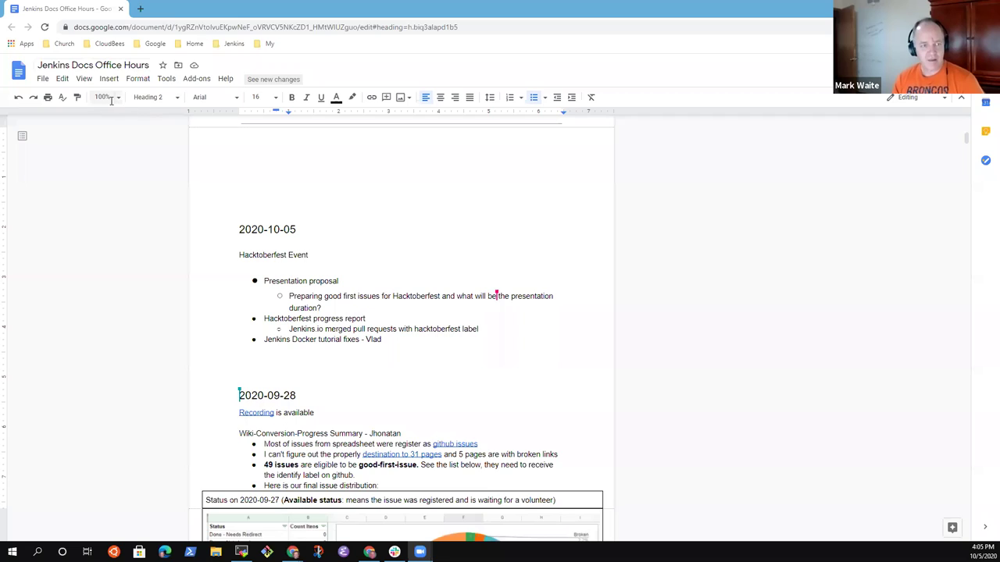
Set the document zoom to 150%
left_click(112, 98)
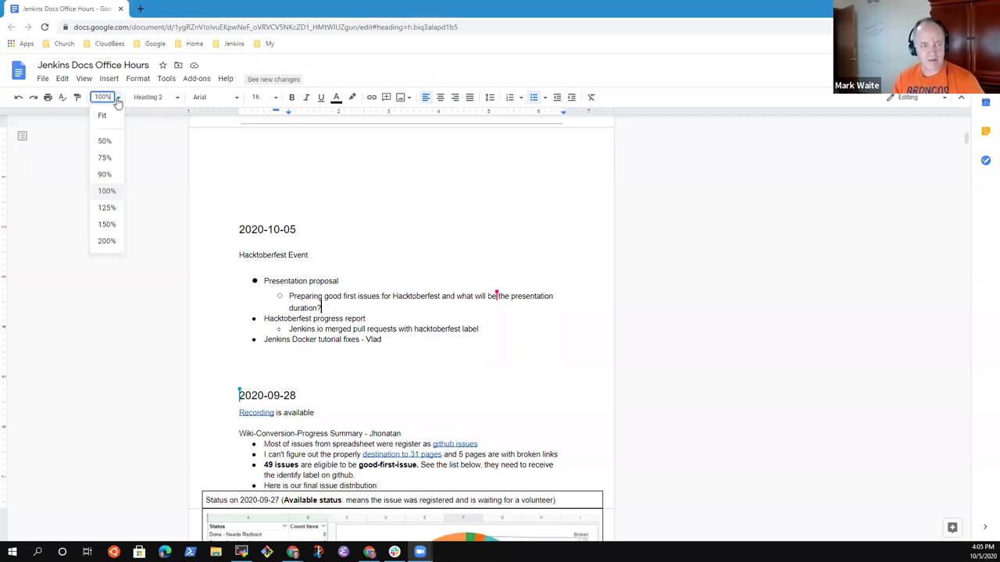
left_click(107, 226)
scroll(296, 342, "down", 3)
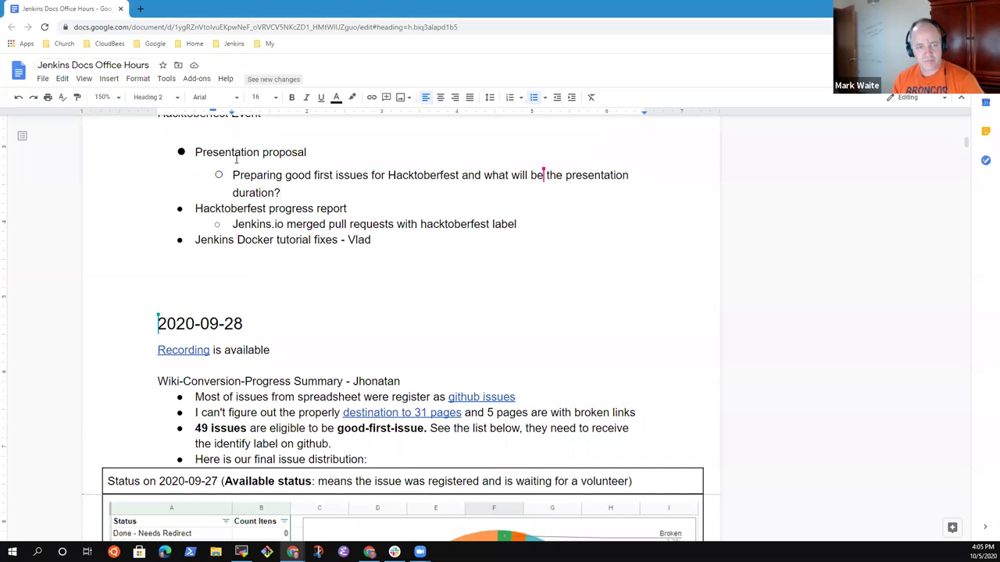
Append "(Oct 14)" to the "Presentation proposal" bullet under the 2020-10-05 heading
left_click(312, 155)
scroll(326, 192, "up", 2)
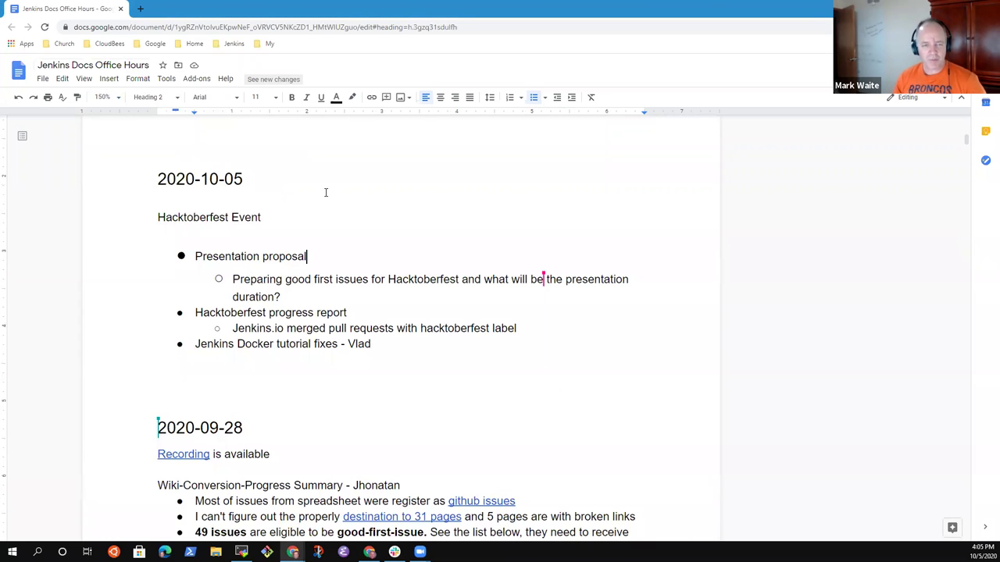
type("(Oct ")
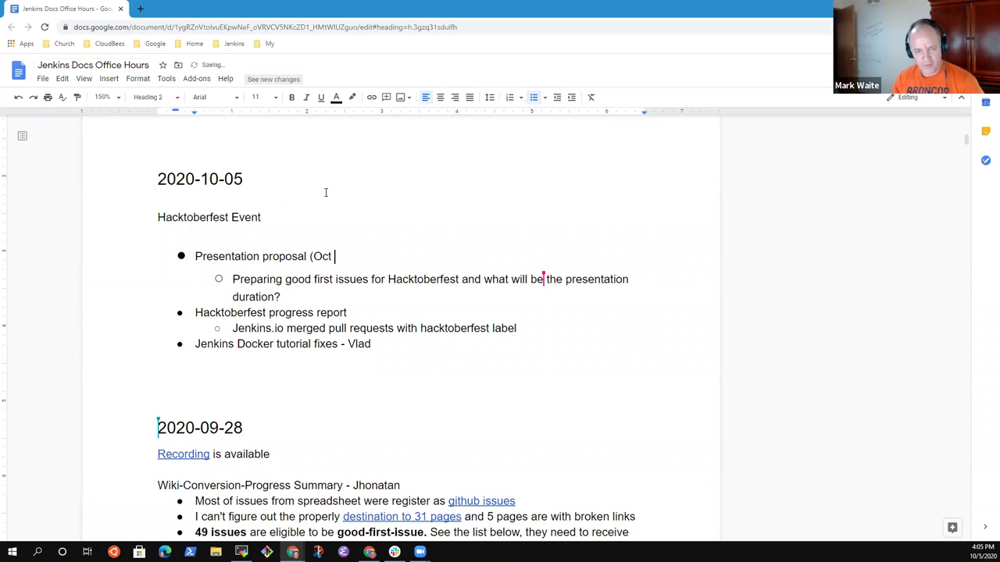
type("15)")
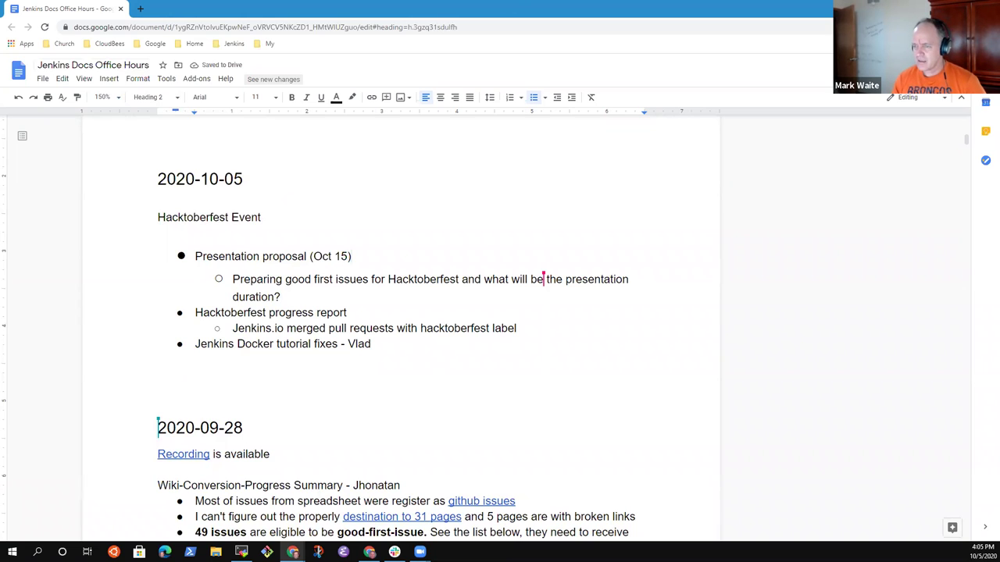
key("Left")
key("BackSpace")
type("4")
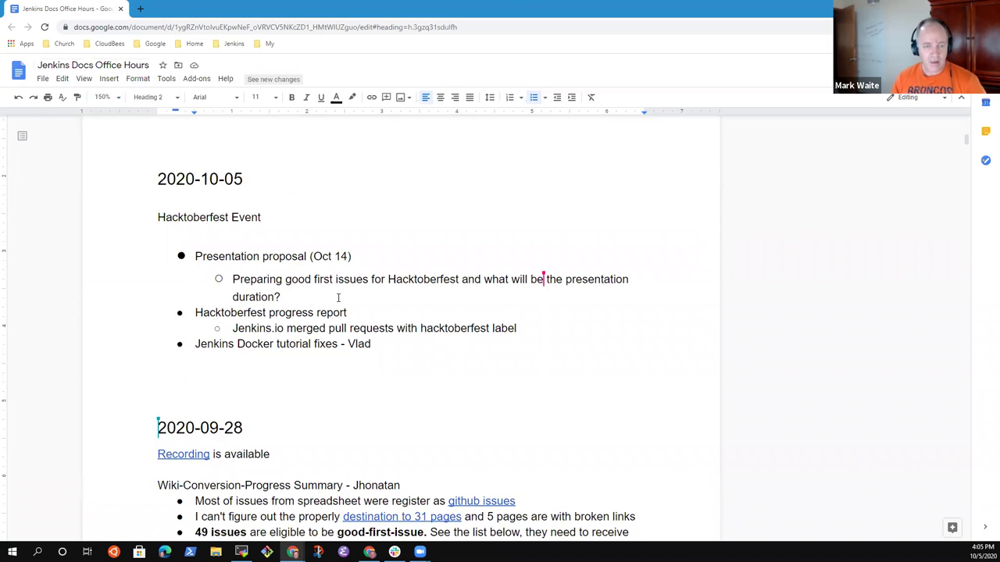
Add a dash and the three presenters' first names, separated by commas, after the date on the "Presentation proposal" bullet
type("- ")
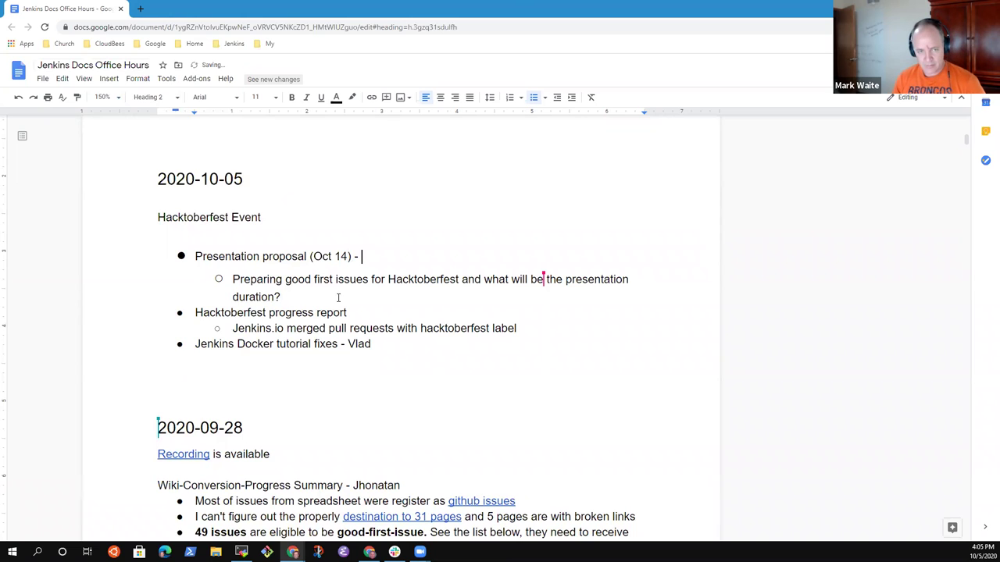
type("Mrak")
key("BackSpace")
key("BackSpace")
key("BackSpace")
type("ark")
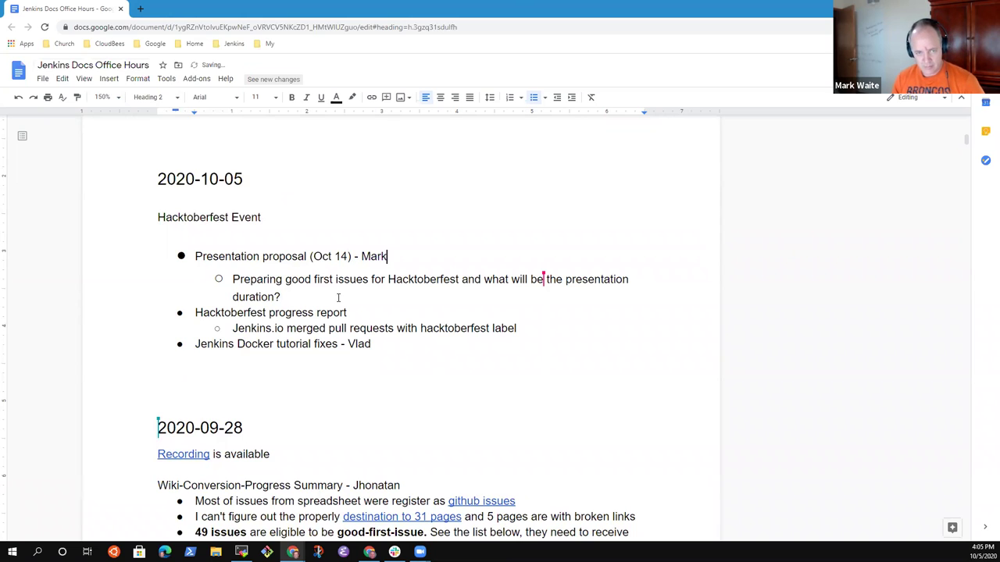
type(", Jhonatan, Vlad")
Append a dash and the responsible person's first name to the "Hacktoberfest progress report" bullet
key("Down")
key("Down")
key("Down")
key("End")
type("- Mark")
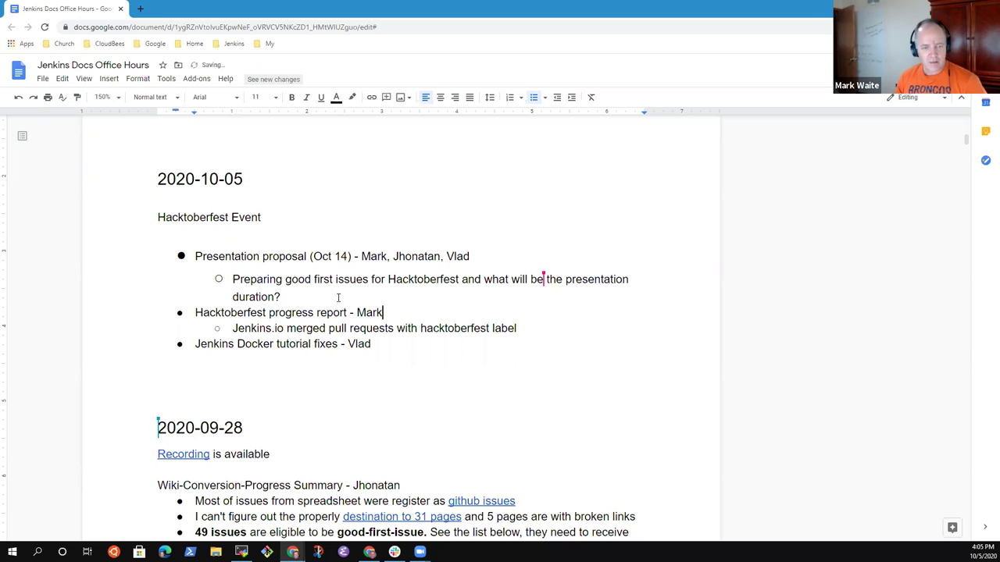
Add the sub-bullet "Replace blue ocean image with the official image for one tutorial" under the "Jenkins Docker tutorial fixes" bullet
key("Down")
key("Down")
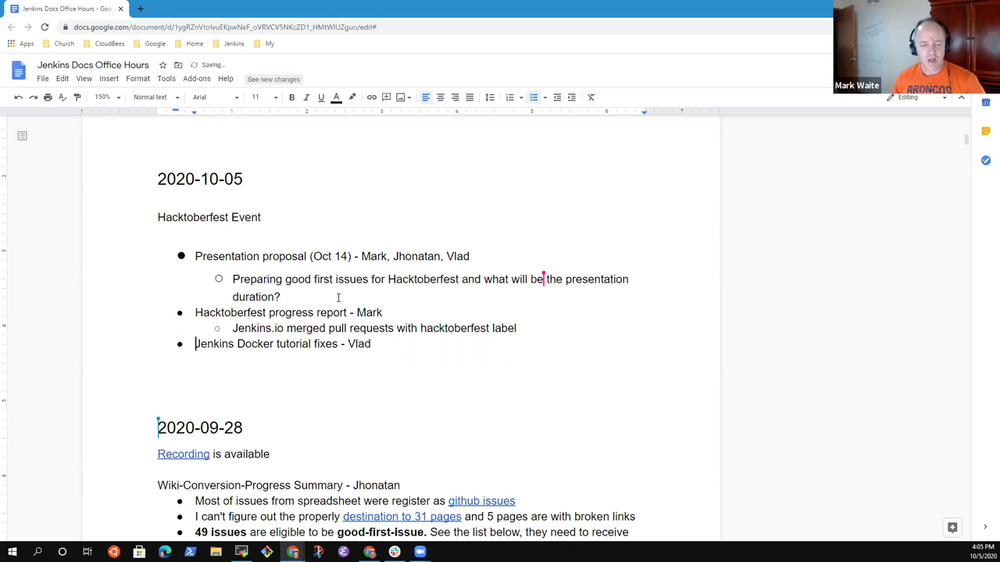
key("shift+Home")
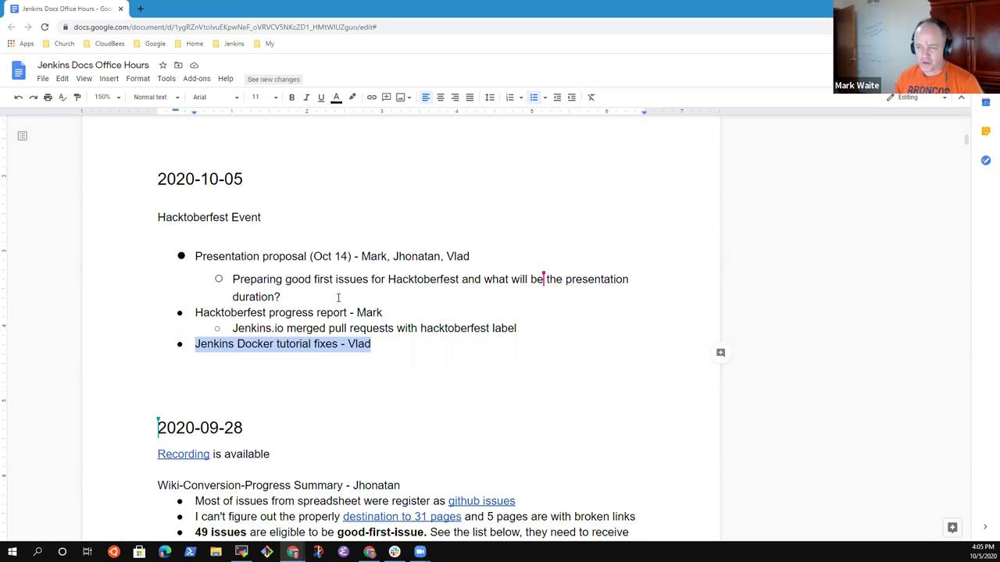
key("End")
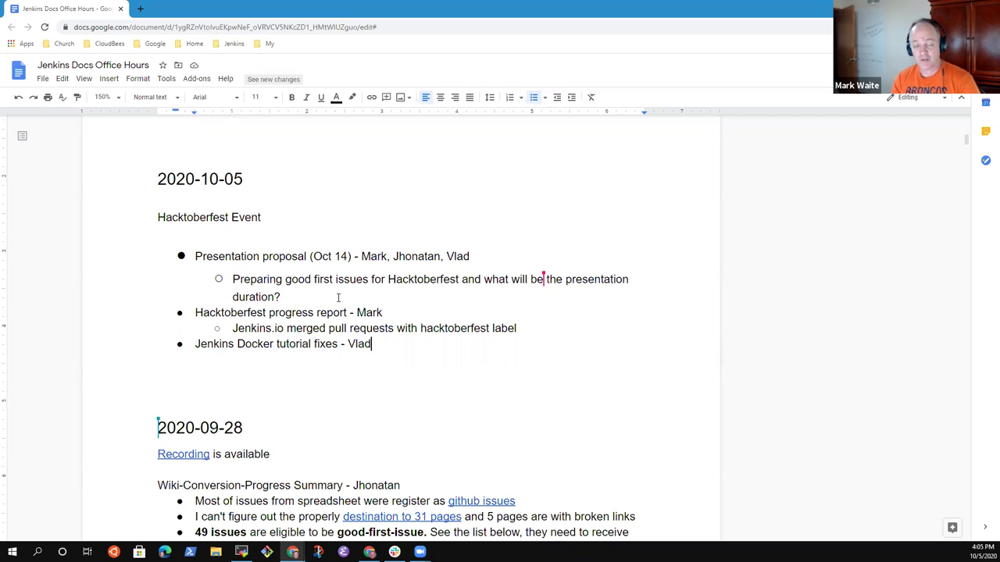
key("Return")
key("Tab")
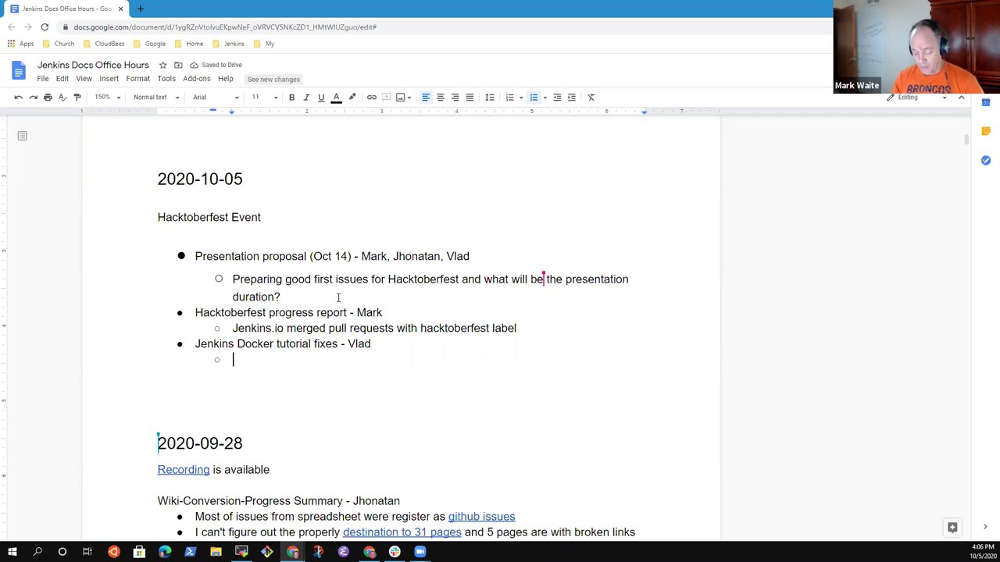
type("Bi")
key("BackSpace")
key("BackSpace")
type("Replace blure")
key("BackSpace")
key("BackSpace")
type("e ocean ")
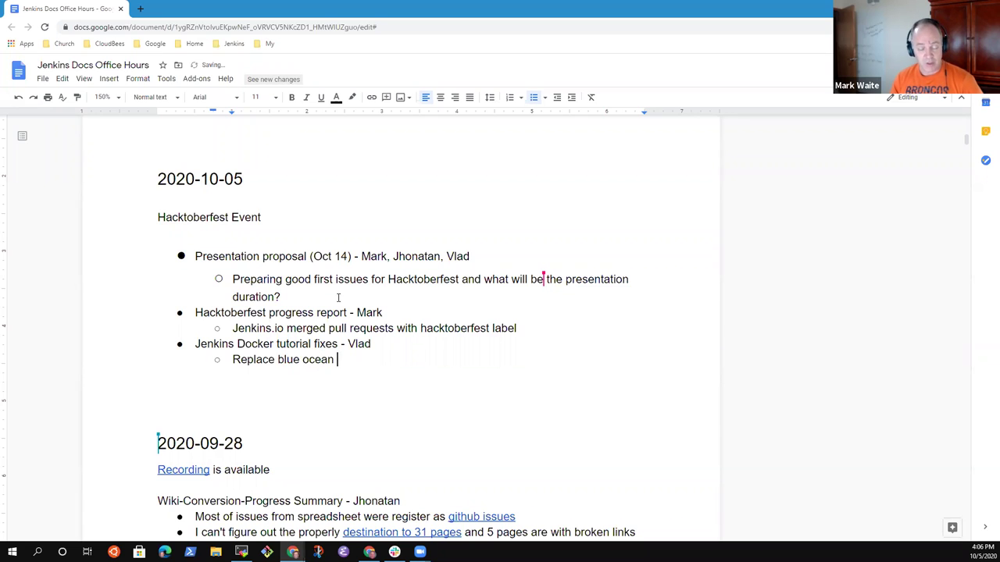
type("image with the o")
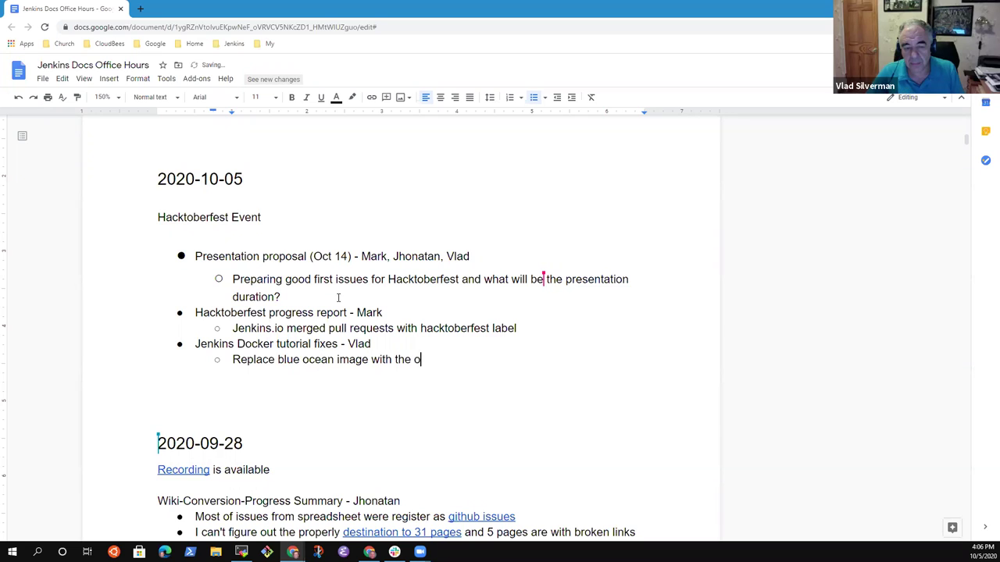
type("fficial imag")
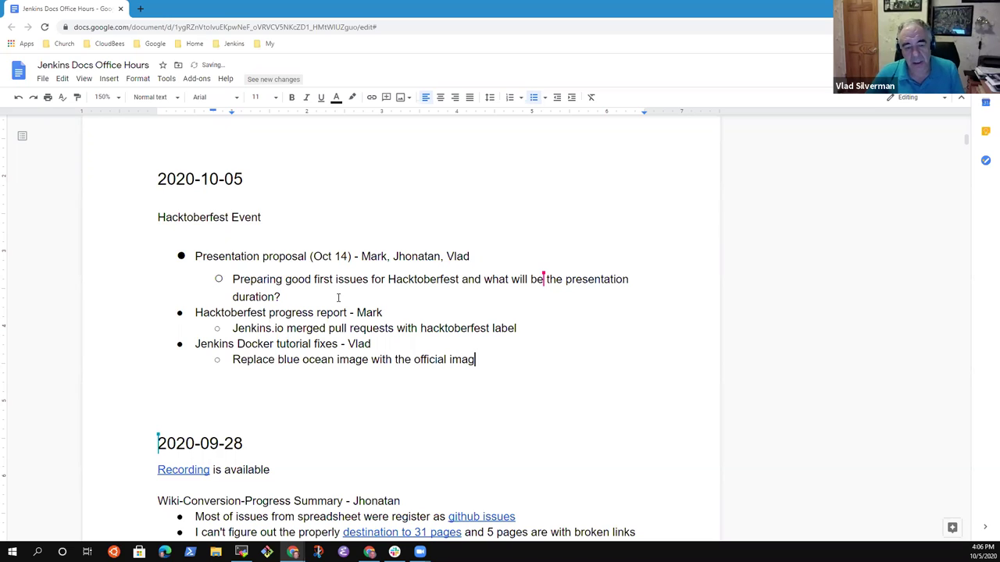
type("e for one tutorial")
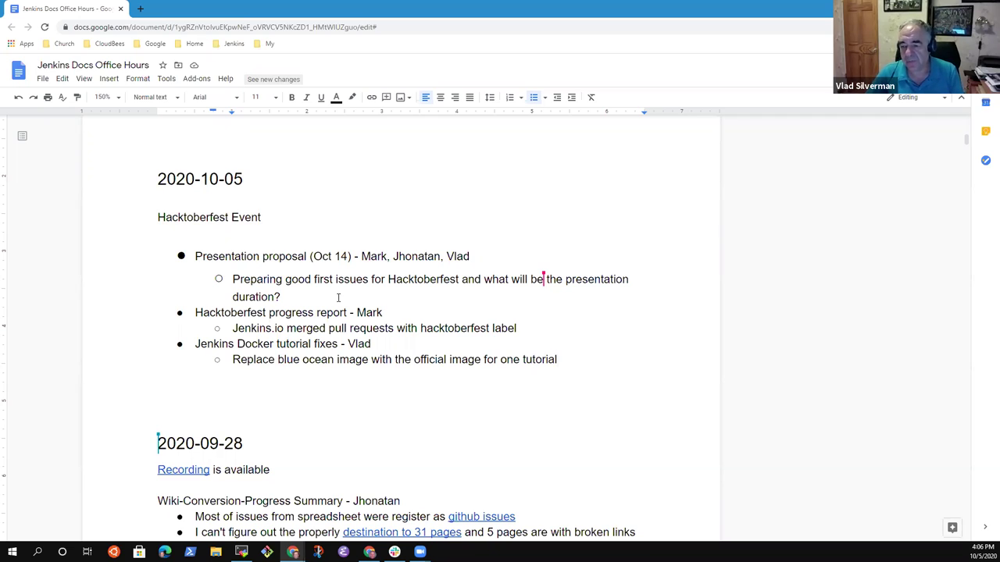
Capitalize "Blue Ocean" in the sub-bullet about replacing the image
key("Home")
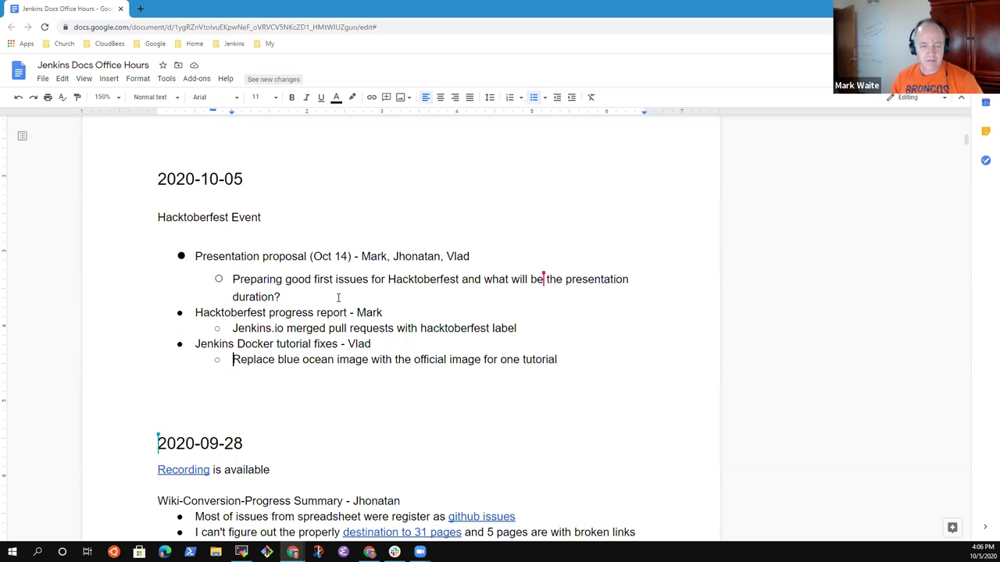
key("ctrl+Right")
key("ctrl+Right")
key("ctrl+Left")
key("Delete")
key("Delete")
type("Bl")
key("ctrl+Right")
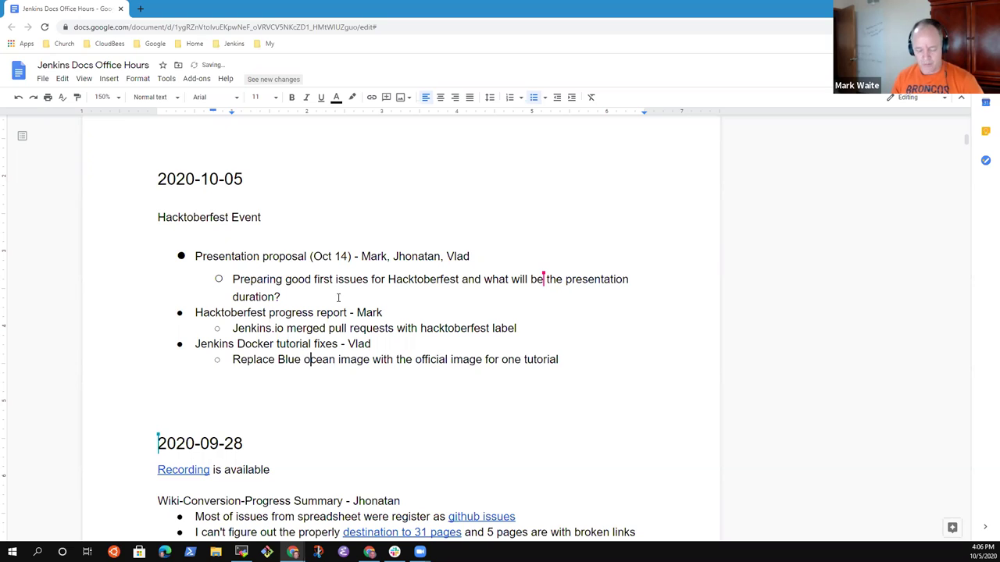
key("Delete")
type("O")
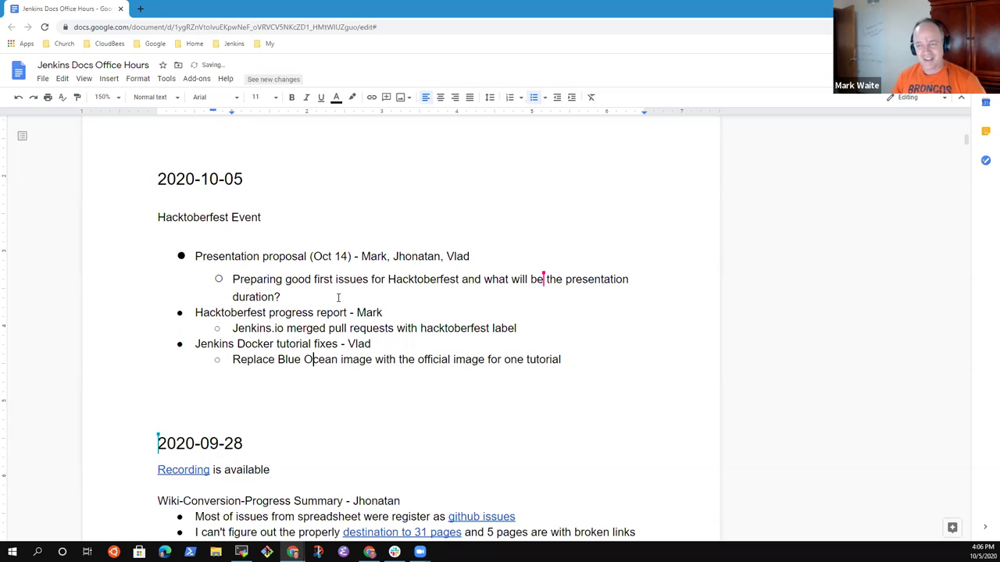
key("End")
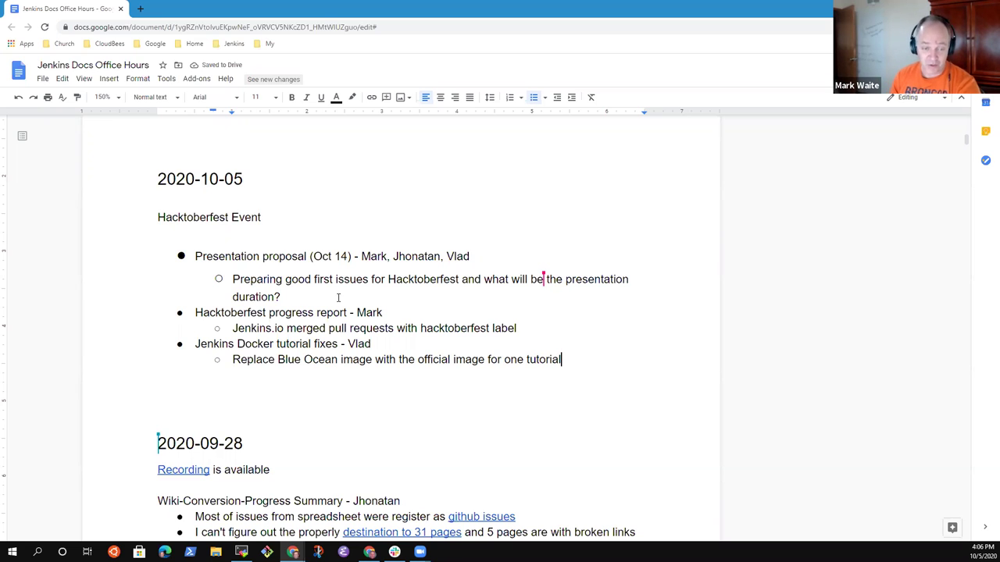
key("Up")
key("Up")
key("Up")
key("Up")
key("Up")
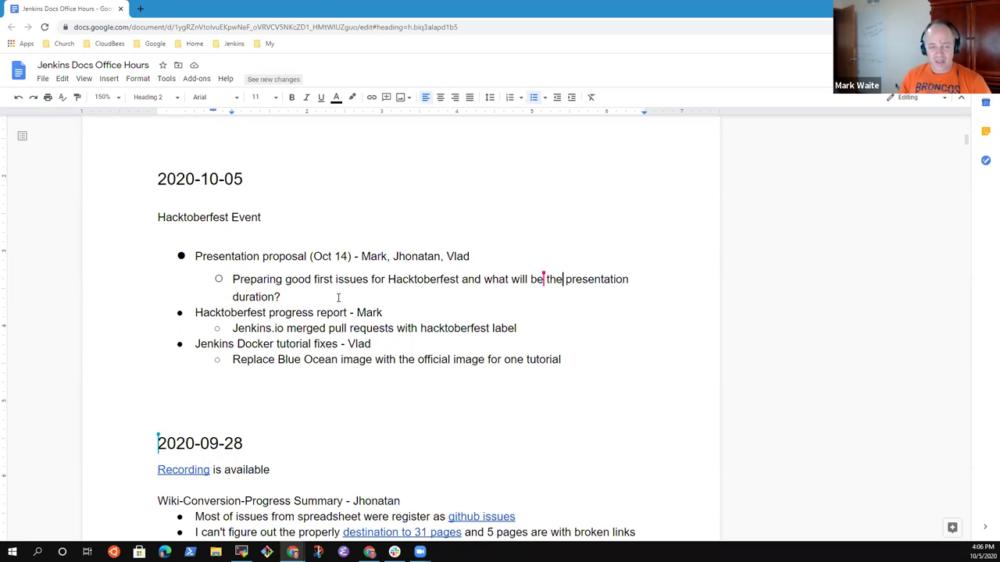
key("Down")
key("Down")
key("Down")
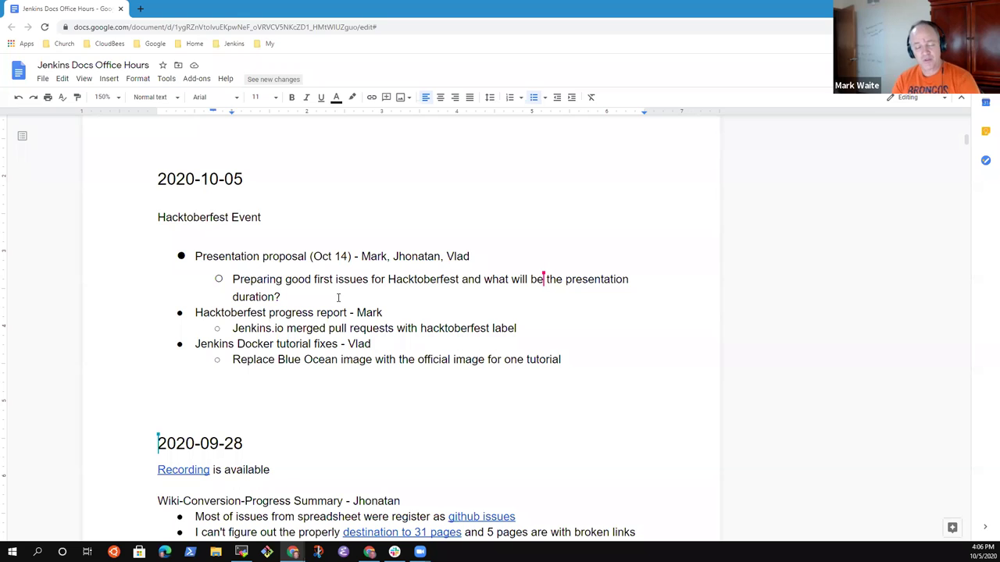
Add an empty top-level bullet below the "Replace Blue Ocean image" sub-bullet
key("Return")
key("shift+Tab")
type("OR")
key("BackSpace")
key("BackSpace")
key("Up")
key("Down")
key("Up")
key("Return")
key("Up")
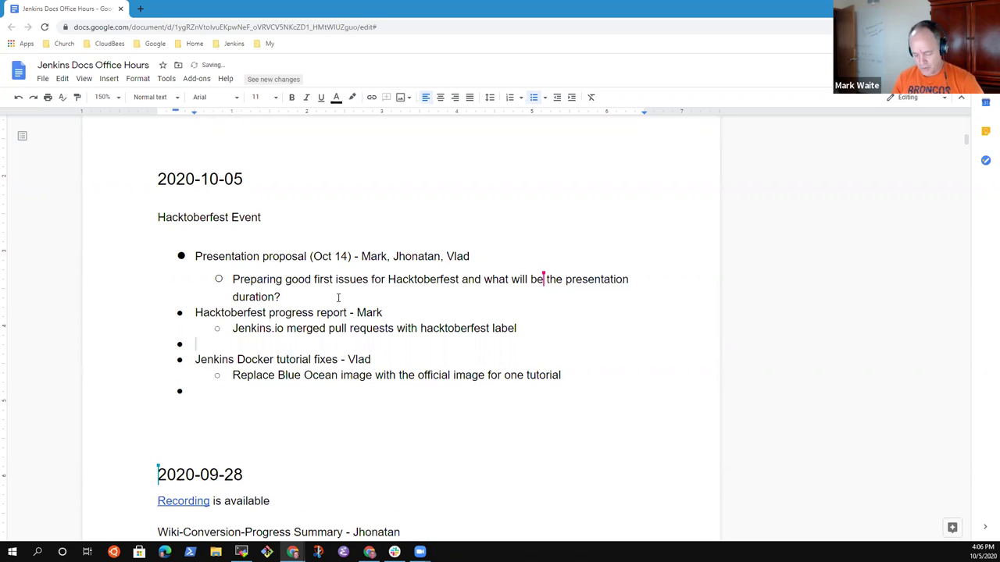
key("BackSpace")
key("BackSpace")
Fill the empty last bullet with "Hacktoberfest review progress", followed by a dash and the responsible person's first name
key("Down")
key("Down")
type("Hackt")
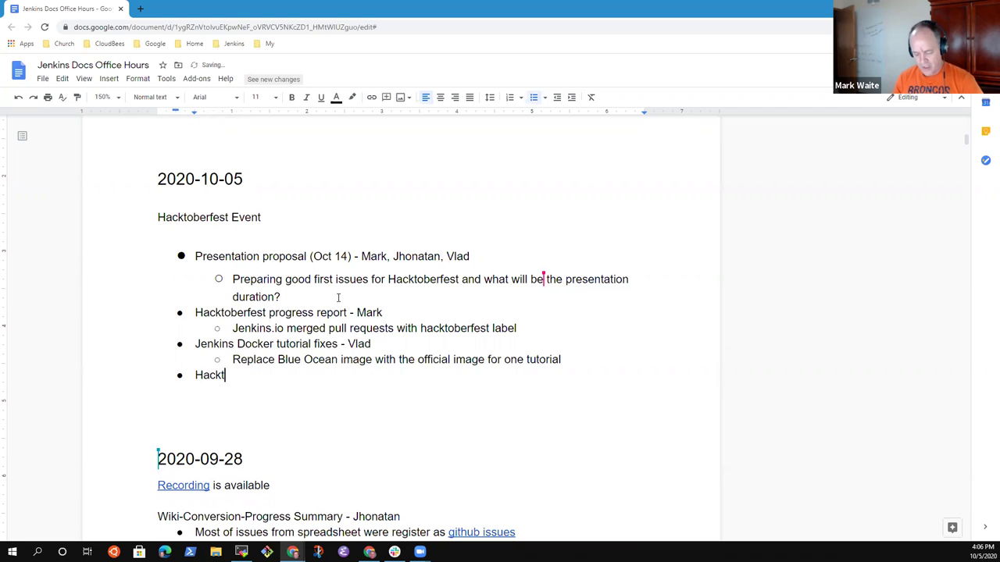
type("oberfest")
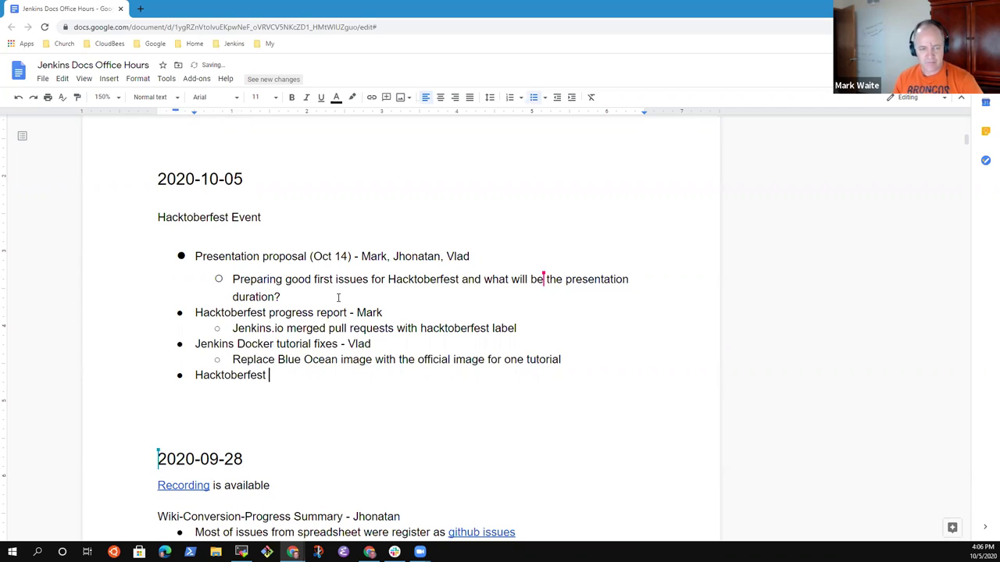
type(" review prof")
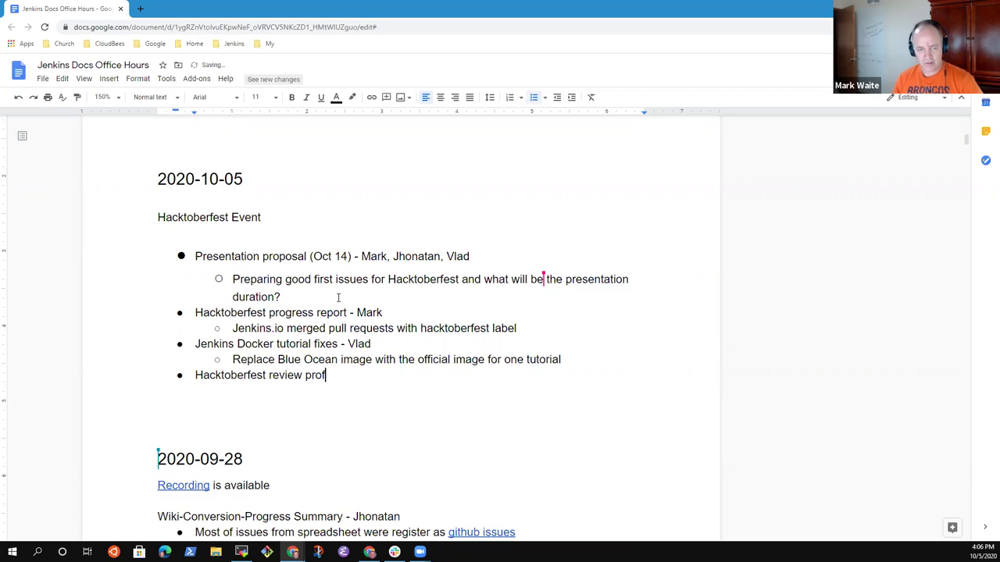
key("BackSpace")
type("gre")
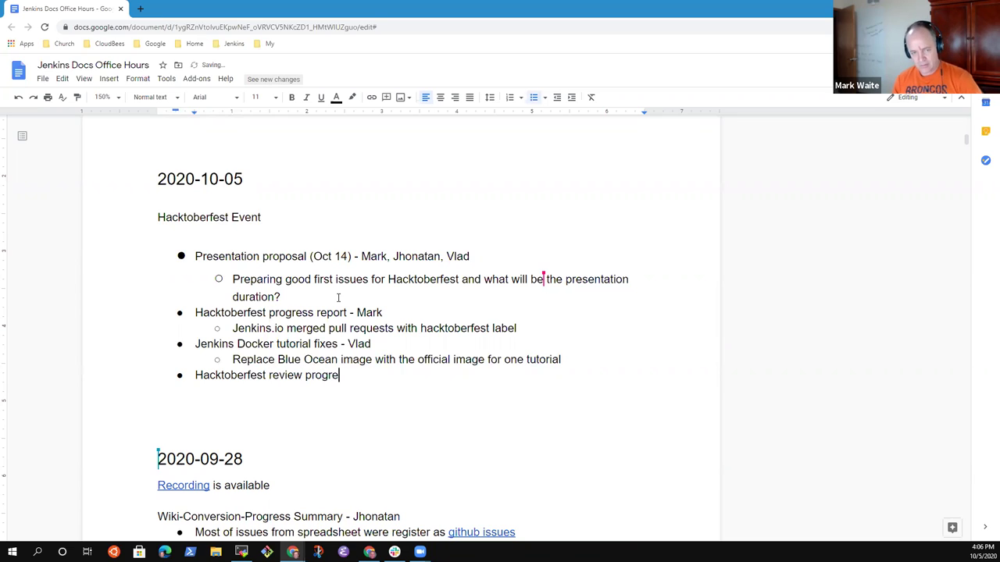
type("ss - Mark")
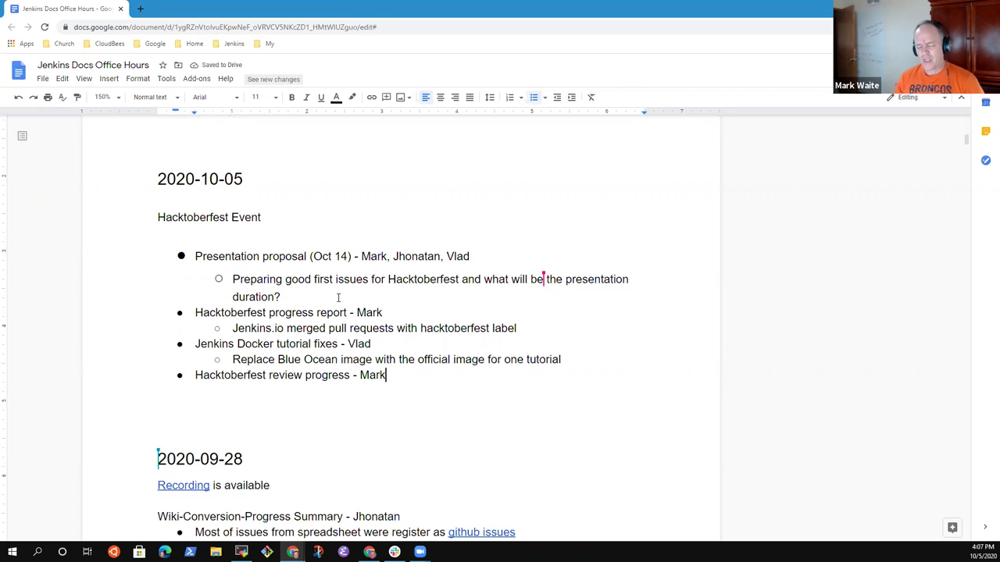
key("Return")
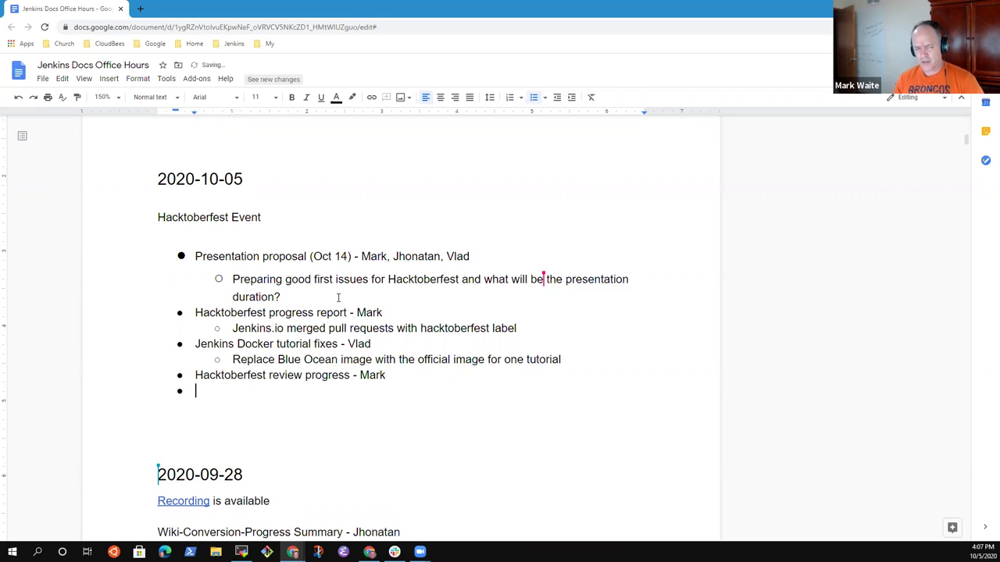
type("Wiki mi")
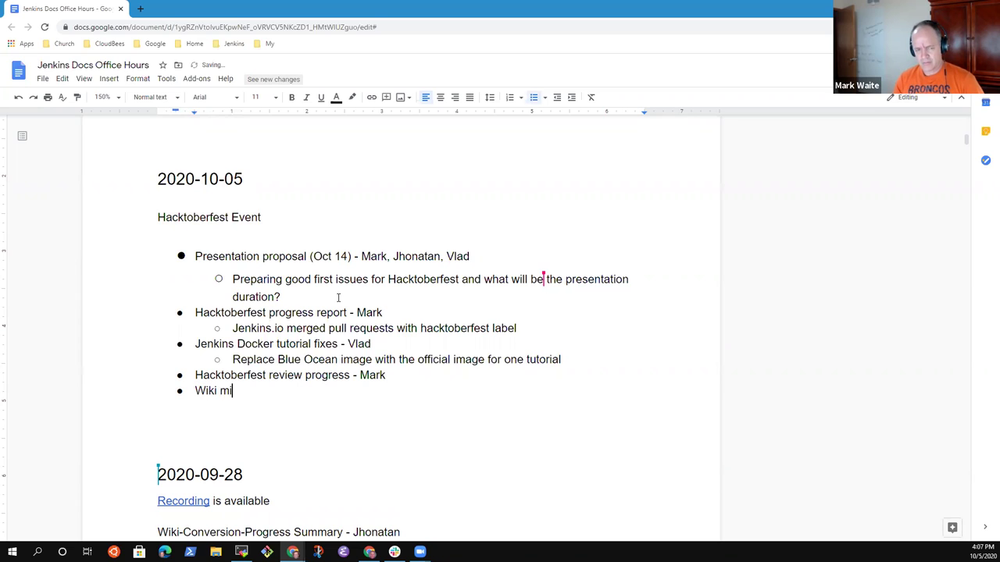
type("gration progre")
key("shift+Home")
key("BackSpace")
key("BackSpace")
key("BackSpace")
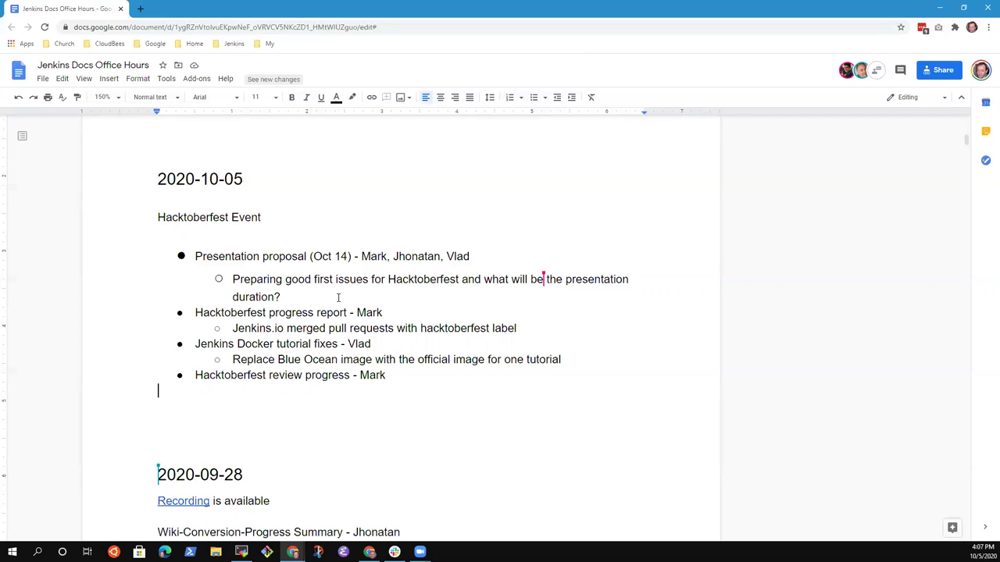
Add the sub-bullet "GitHub issues to review" under the "Hacktoberfest review progress" bullet
key("Left")
key("Return")
key("Tab")
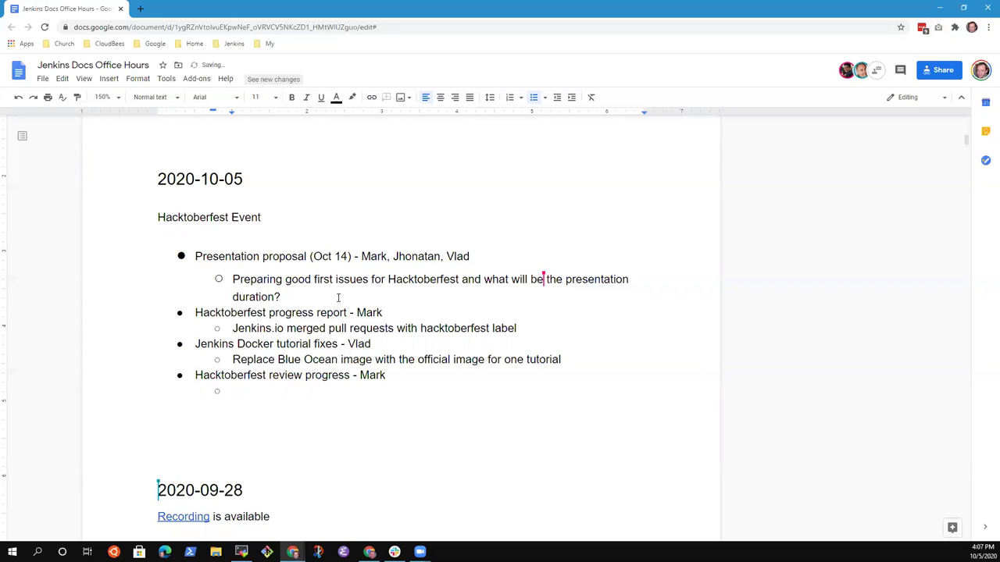
type("GitHub issue")
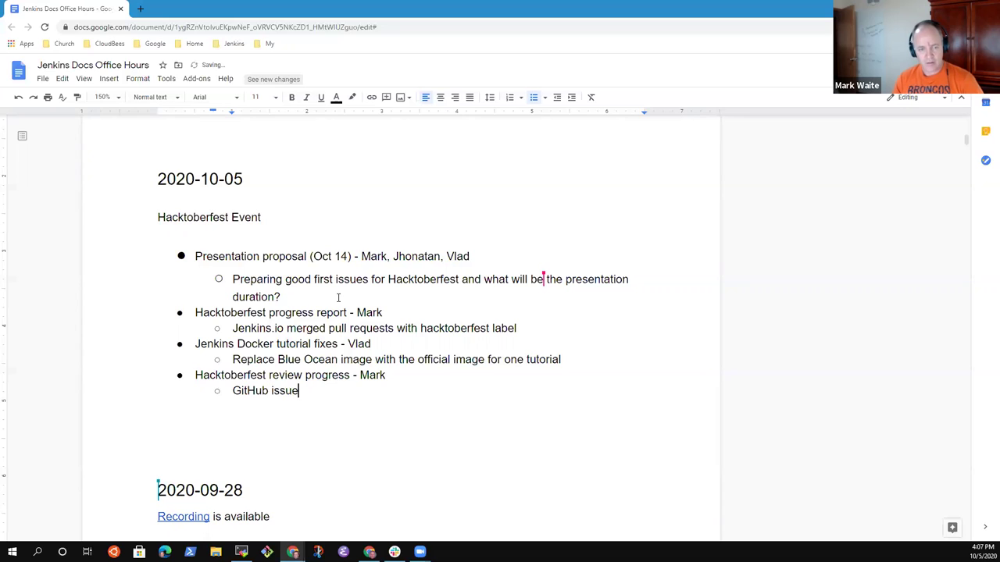
type("s to review")
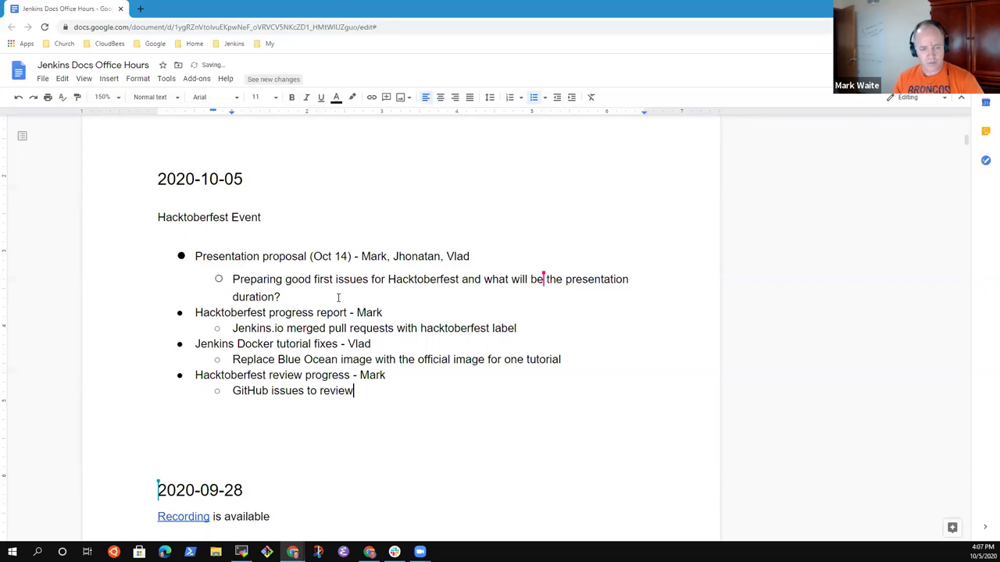
Add the sub-bullet "GitHub pull requests to review" below "GitHub issues to review"
key("Return")
type("Gith")
key("BackSpace")
type("Hub")
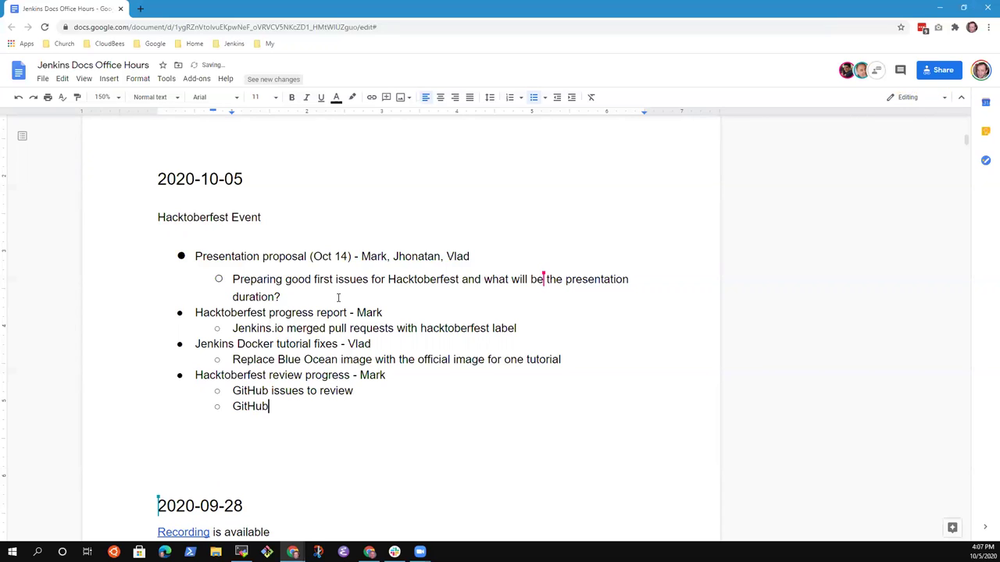
type(" pull requests to review")
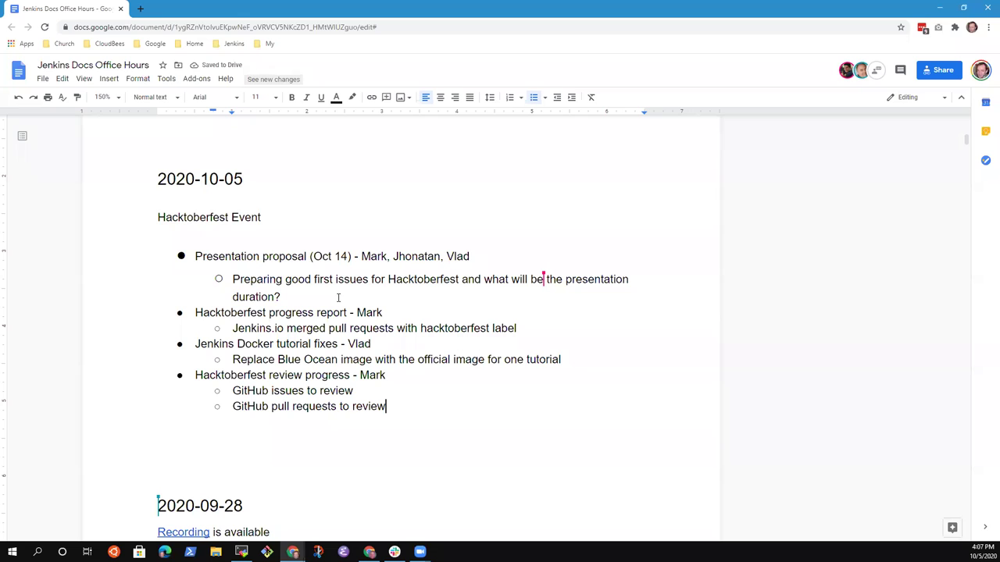
key("Up")
key("Up")
key("Up")
key("Up")
key("Up")
key("Up")
key("Up")
key("Up")
key("Up")
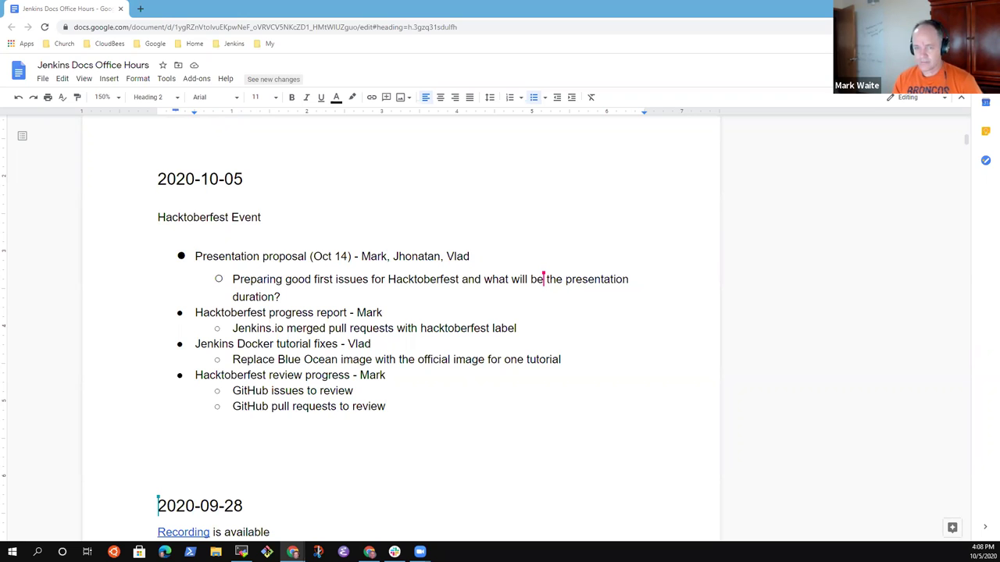
Switch to the "Hacktoberfest: Jenkins Docs and More" document and set its zoom to 150%
key("alt+Tab")
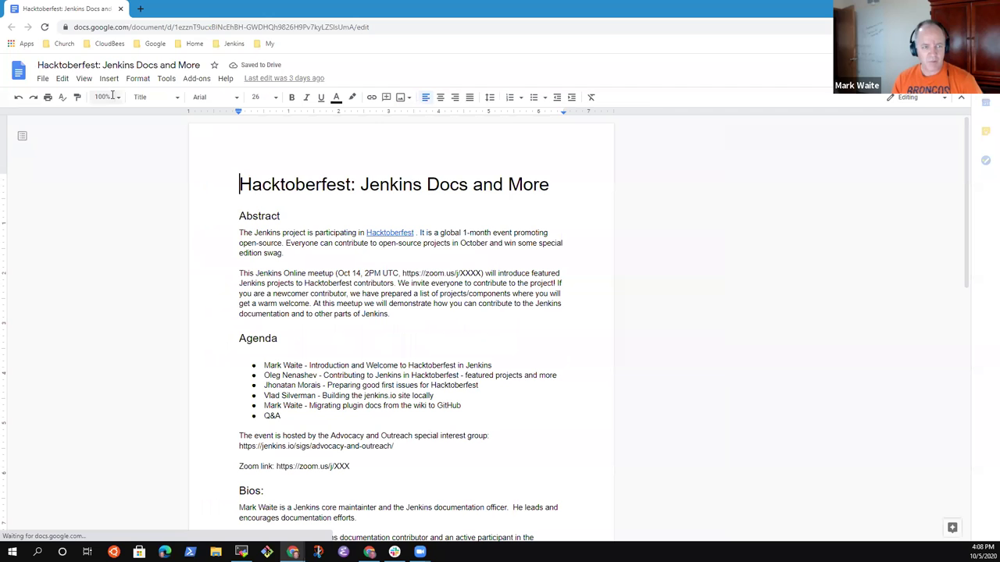
left_click(108, 97)
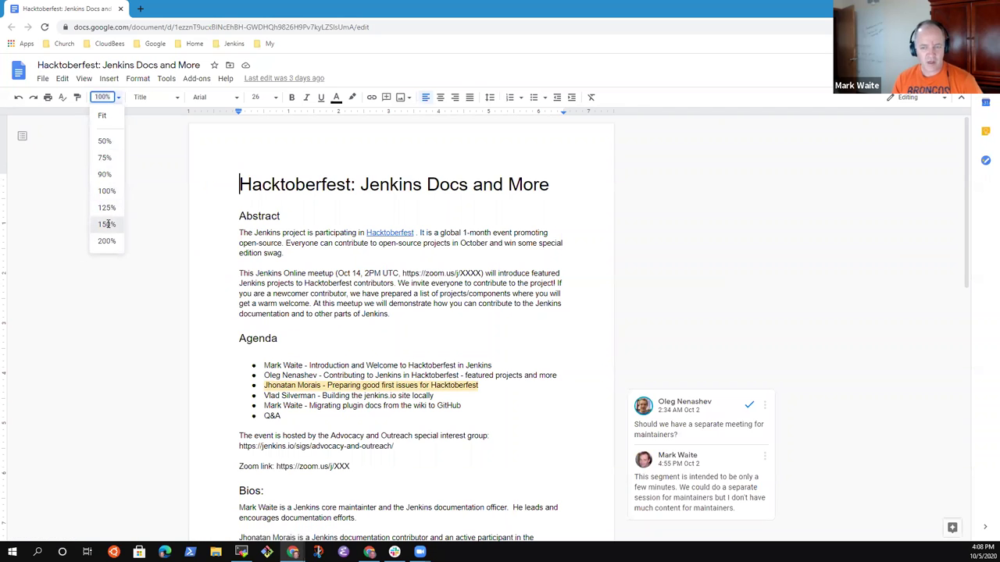
left_click(106, 224)
scroll(458, 329, "down", 2)
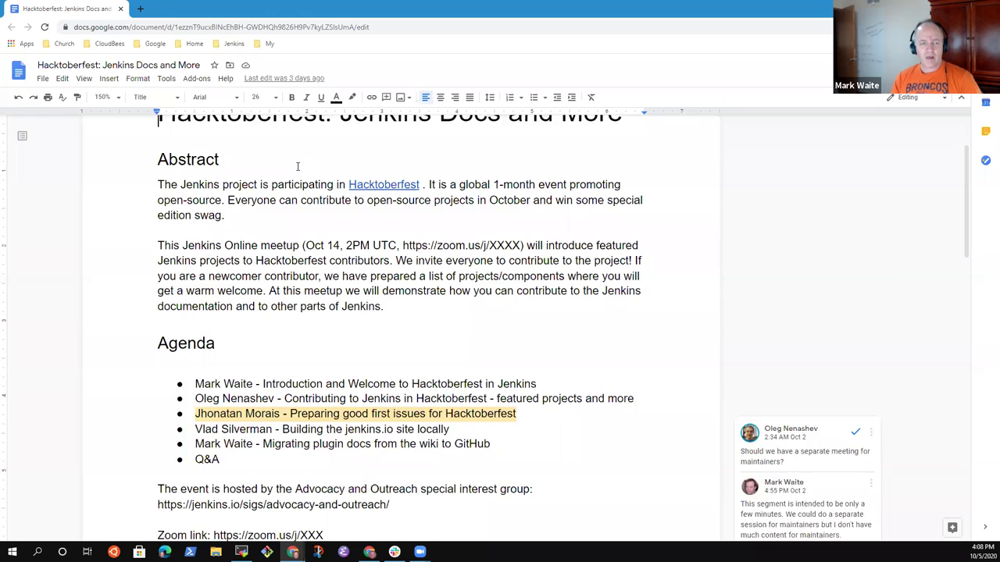
scroll(297, 164, "up", 2)
left_click(200, 211)
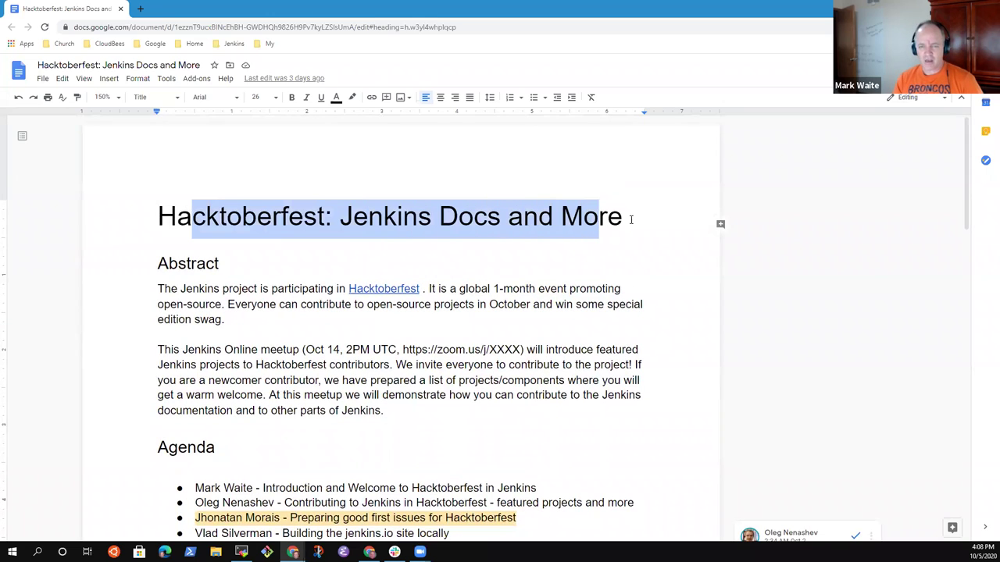
left_click(625, 218)
Insert a space between "2" and "PM UTC" in the meetup time of the Abstract's second paragraph
left_click(327, 349)
key("Right")
key("Right")
key("Right")
key("Right")
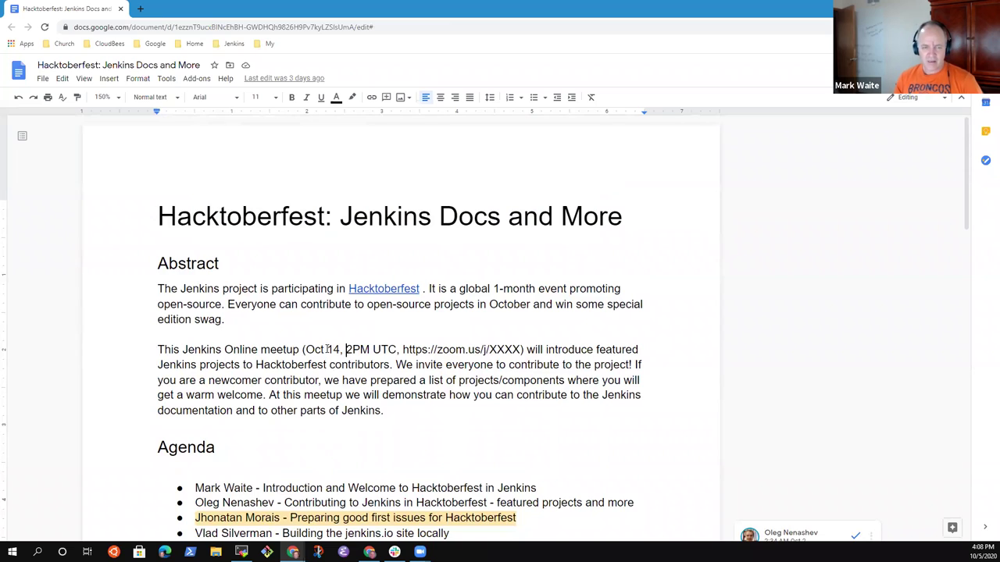
key("shift+Right")
key("Right")
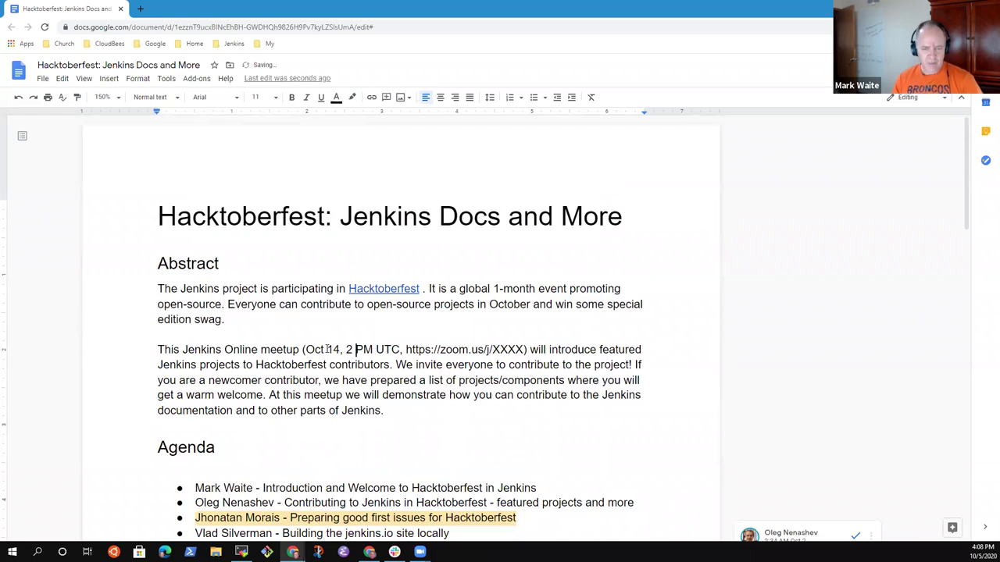
Review the first two Agenda items, the Hacktoberfest introduction and the contributing talk, selecting each line in turn
left_click(478, 349)
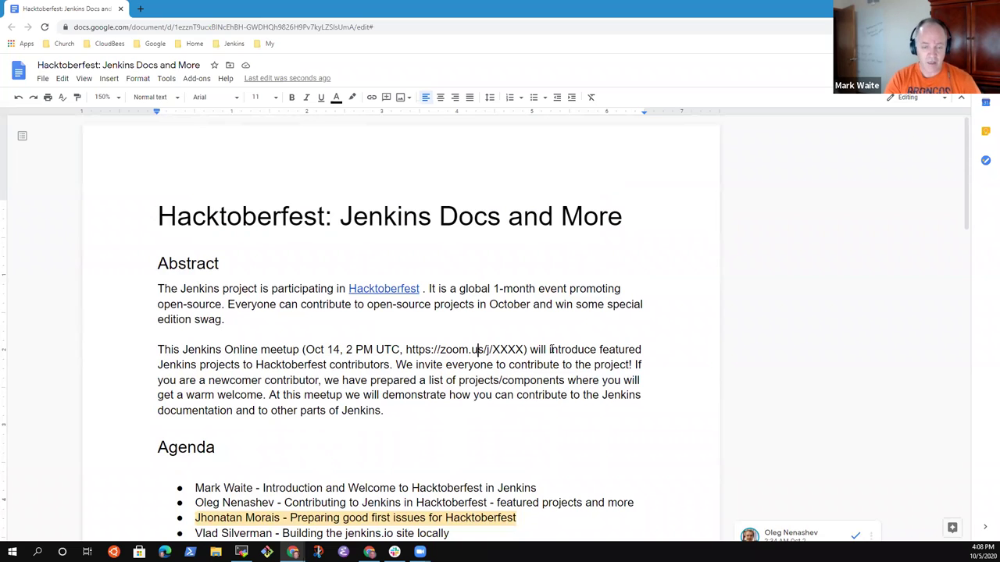
key("Down")
key("Down")
key("Down")
key("Down")
key("Down")
key("Down")
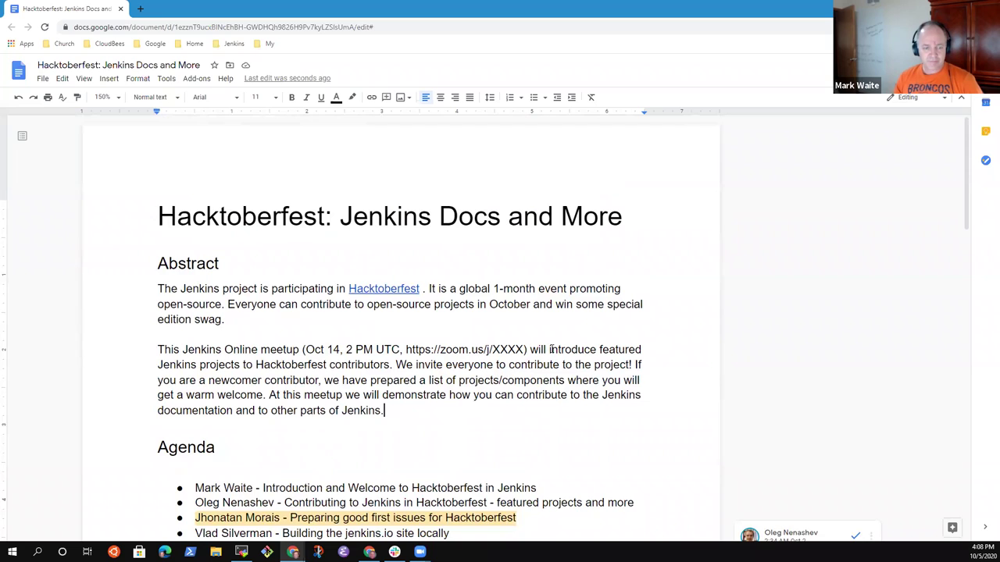
key("Home")
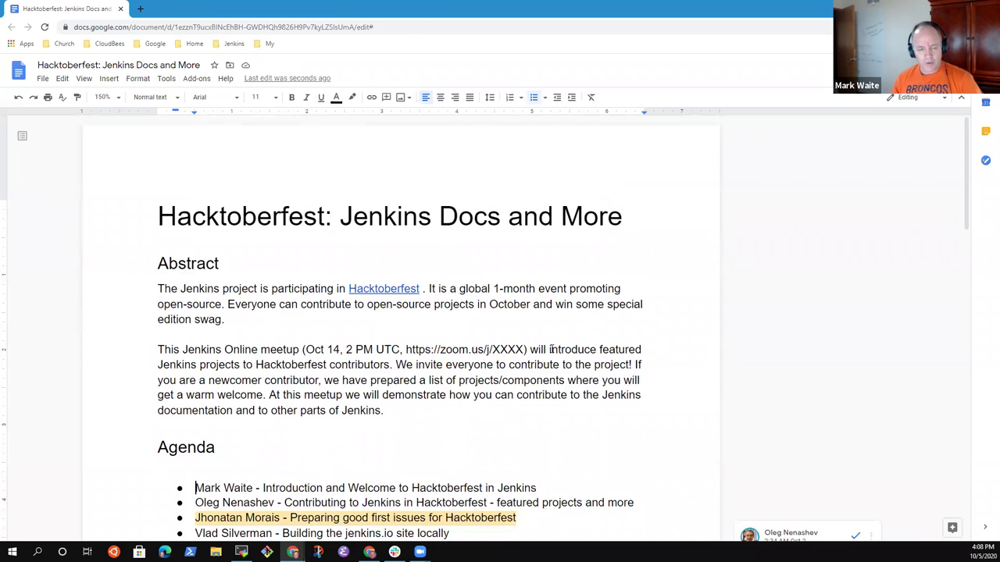
key("shift+End")
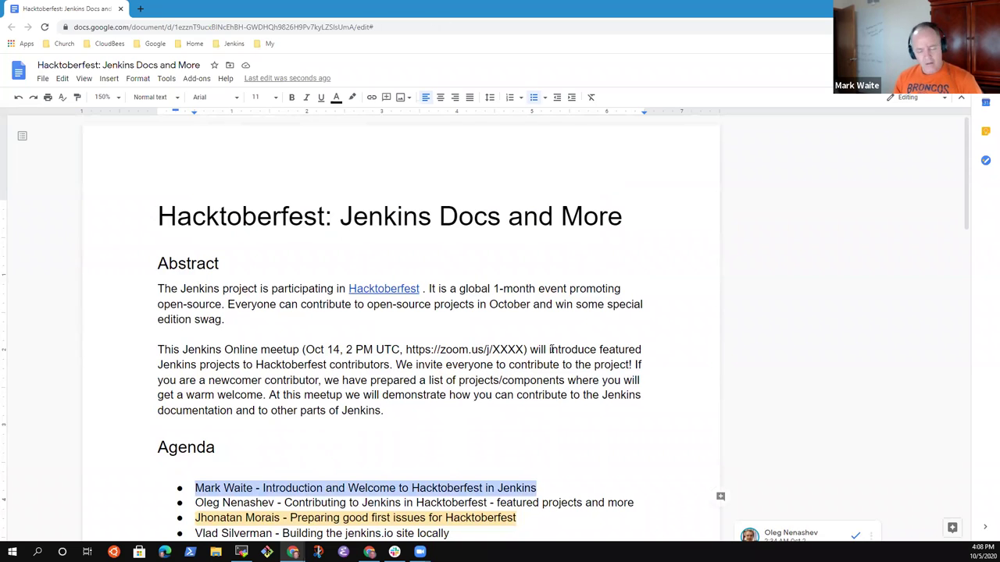
key("Down")
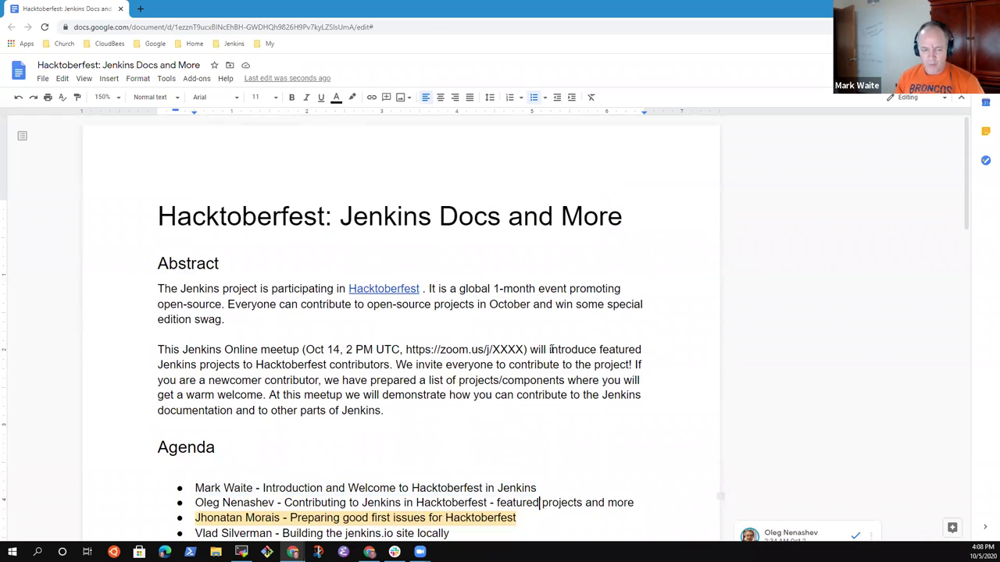
key("shift+End")
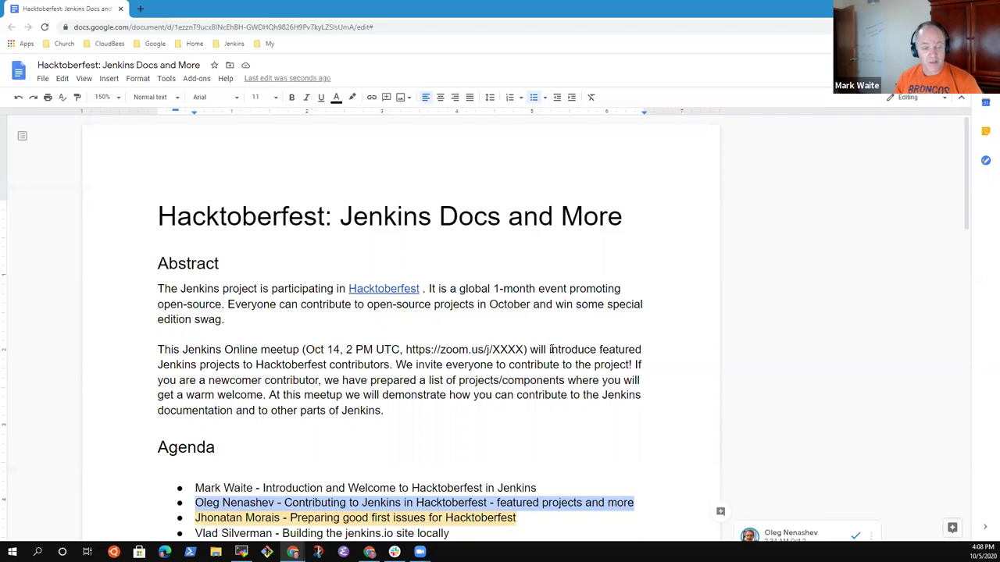
Append " - 3 - 5 minutes" to the Agenda item "Preparing good first issues for Hacktoberfest"
key("Down")
key("Down")
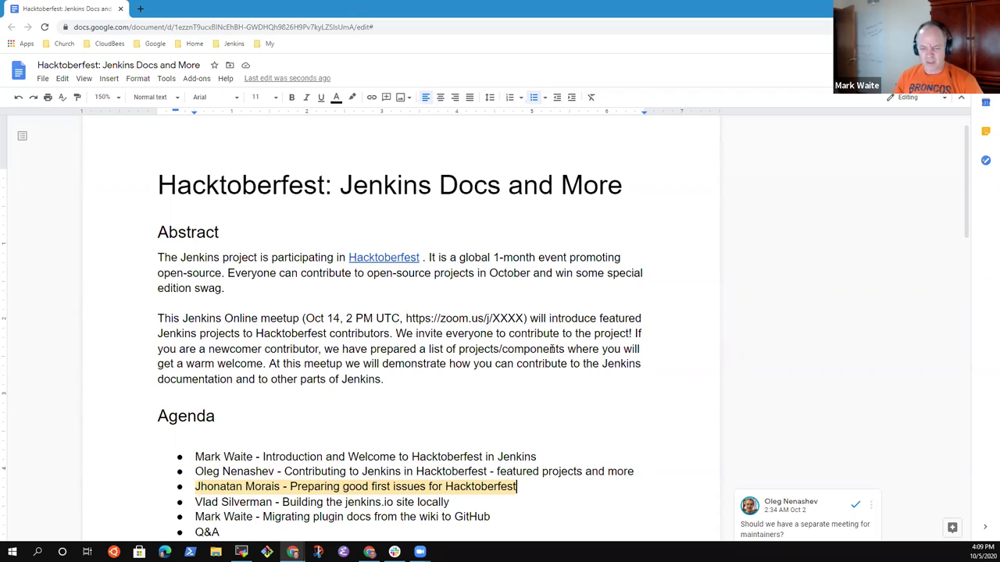
type("- ")
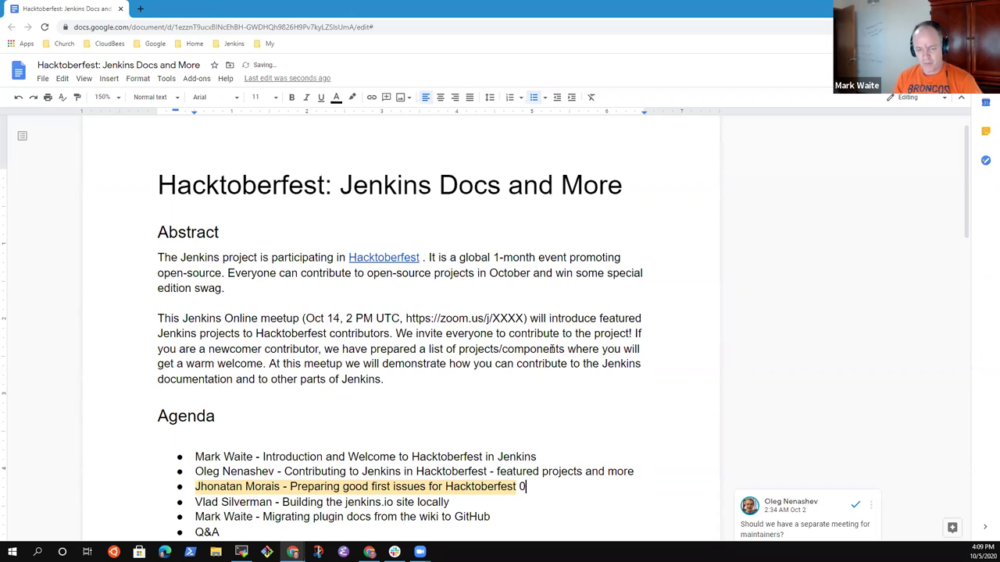
type("3")
key("BackSpace")
type("3")
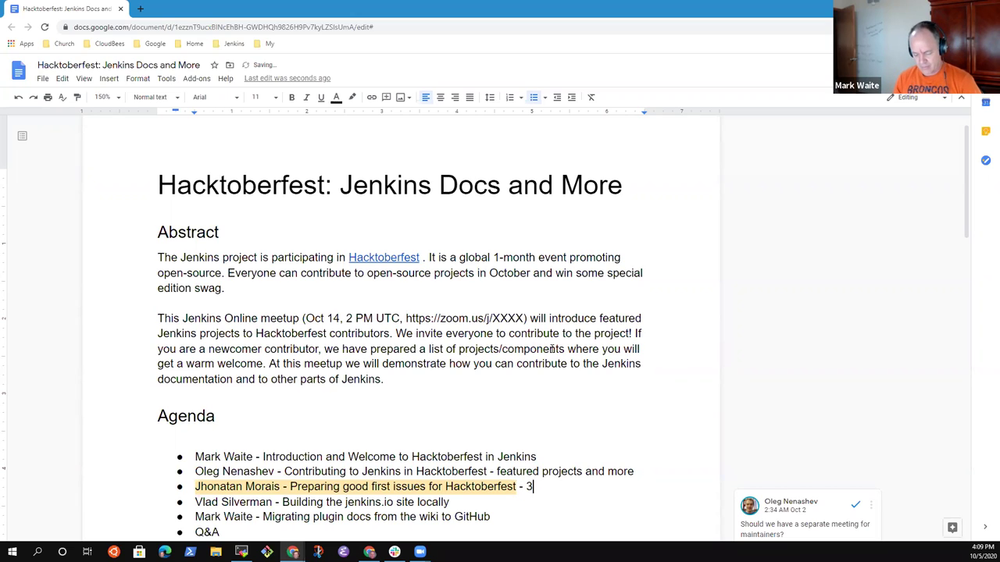
type(" -5")
key("BackSpace")
key("BackSpace")
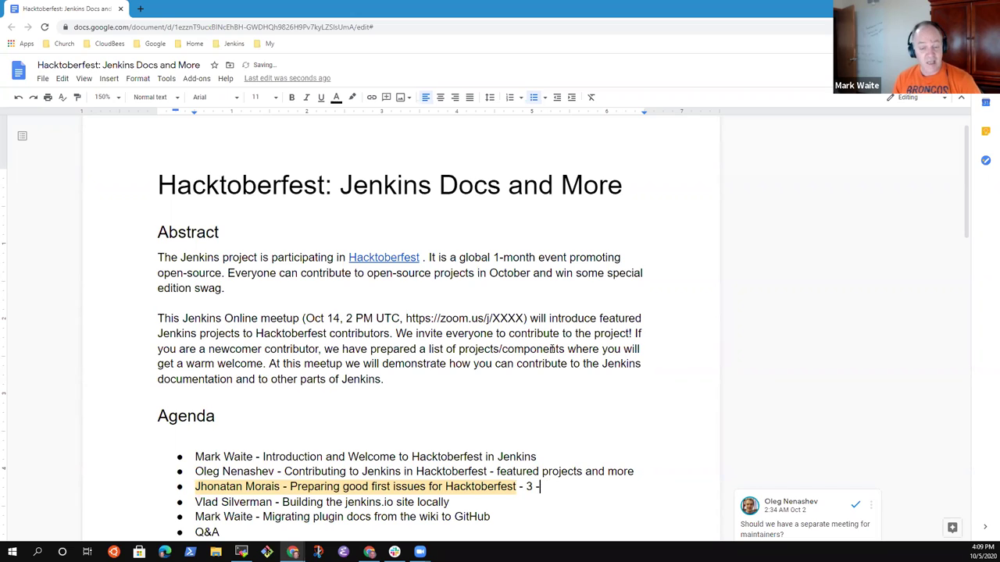
type("5 minutes")
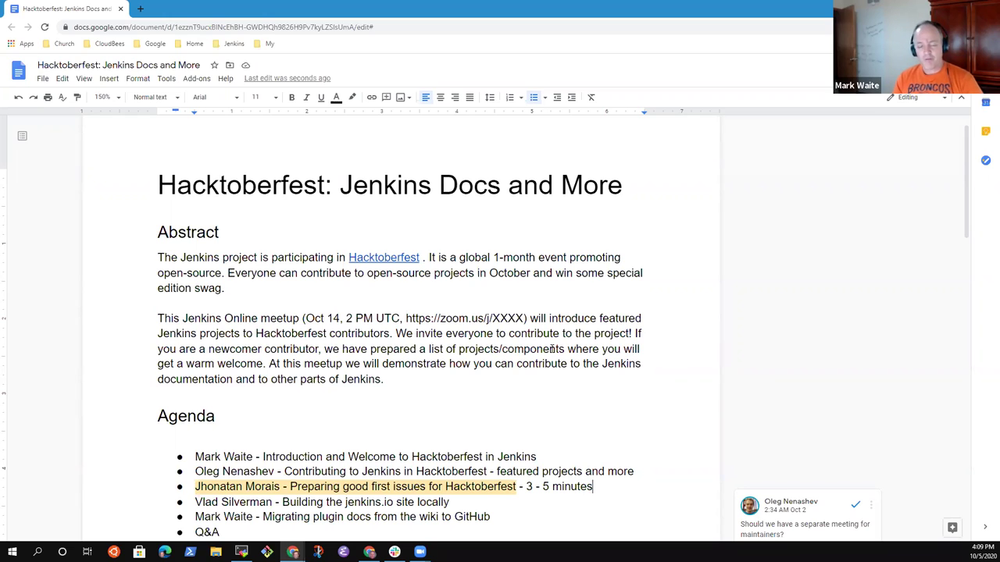
Append a separating dash to the end of the Agenda item "Building the jenkins.io site locally"
key("Home")
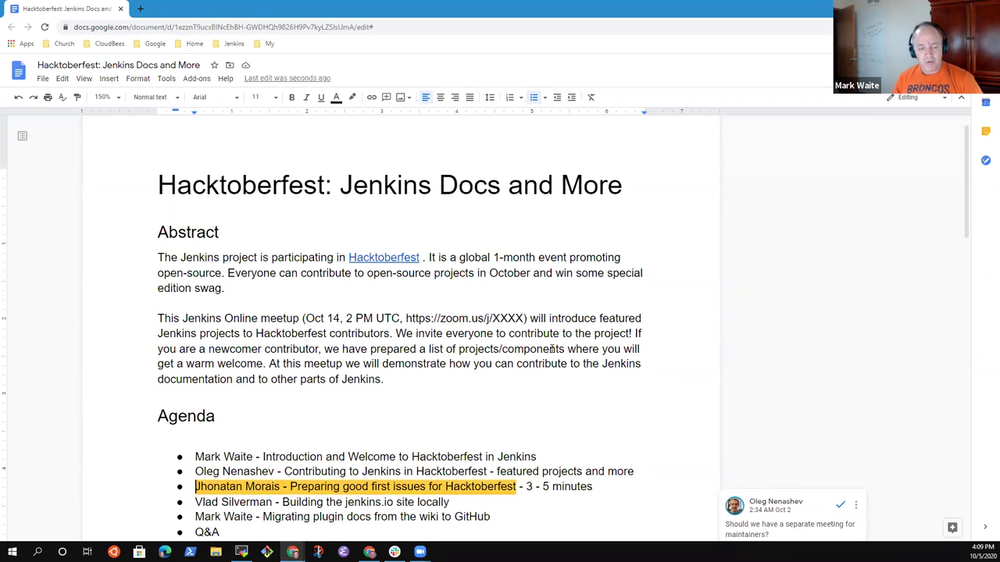
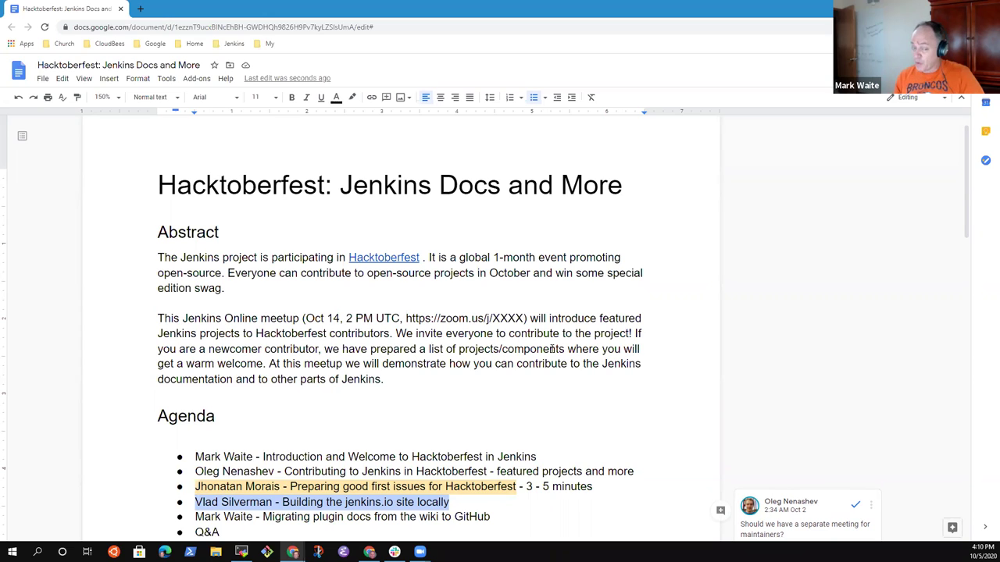
key("Right")
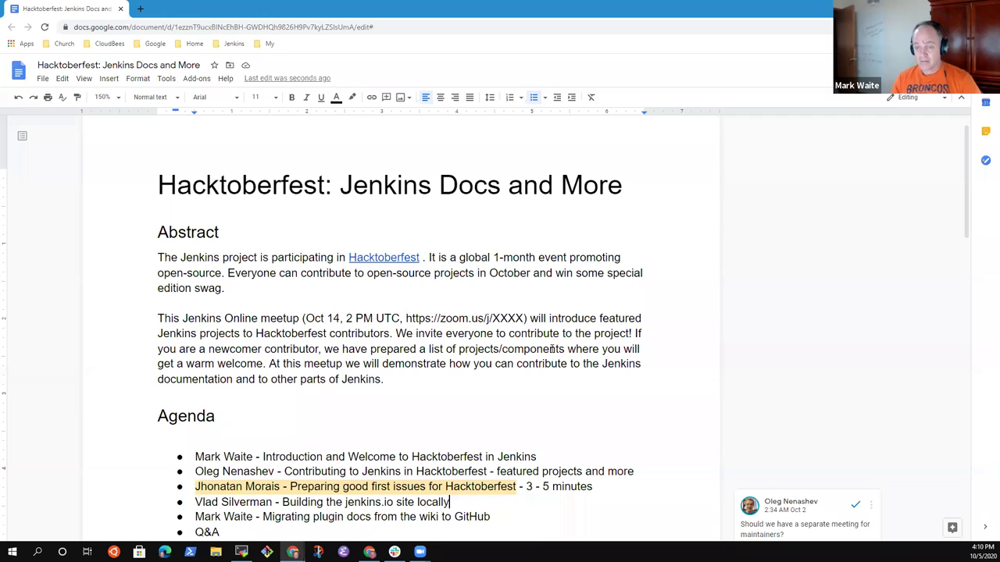
type("-")
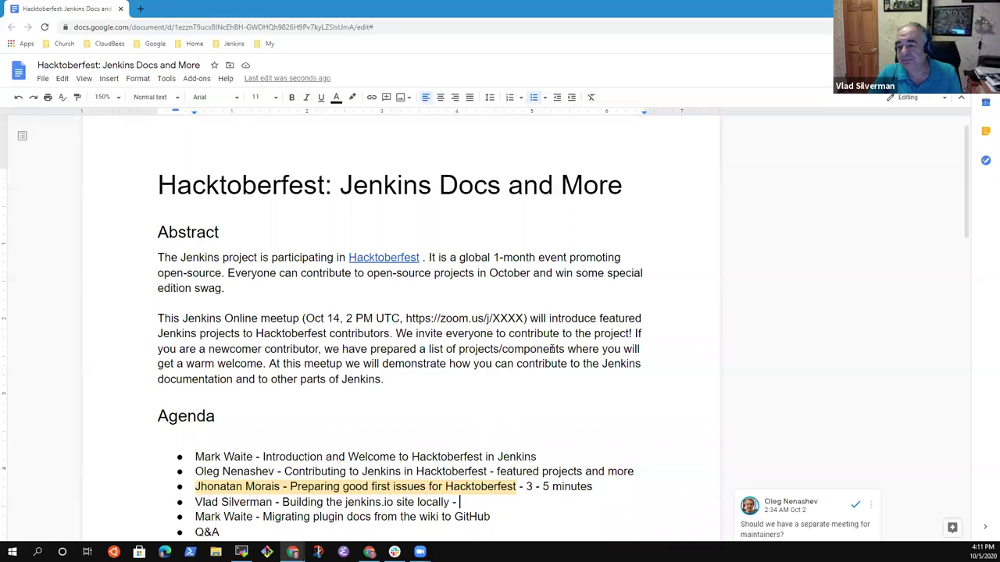
Select the "3 - 5 minutes" duration of the good first issues item to examine it
key("Up")
key("Up")
key("End")
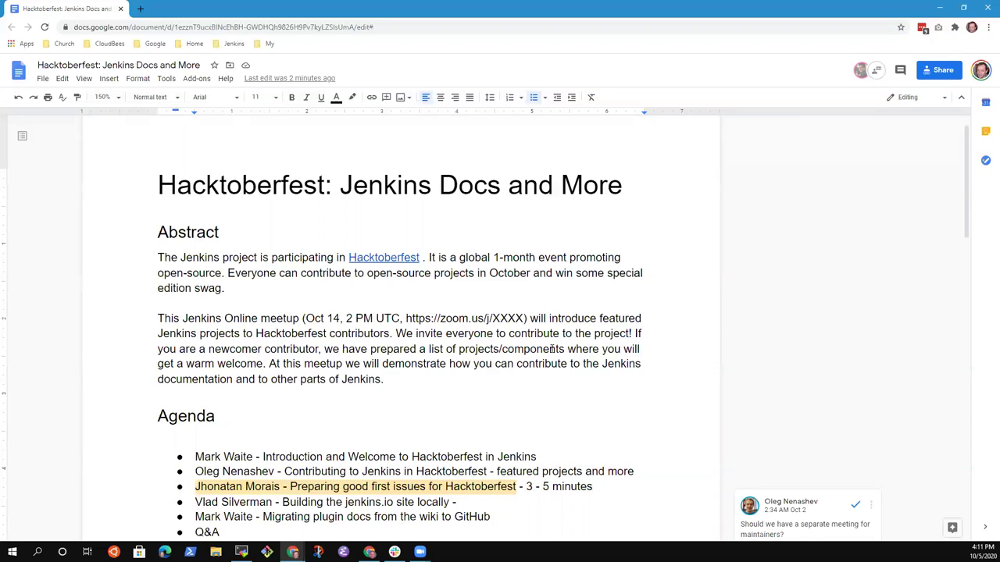
key("ctrl+shift+Left")
key("ctrl+shift+Left")
key("ctrl+shift+Left")
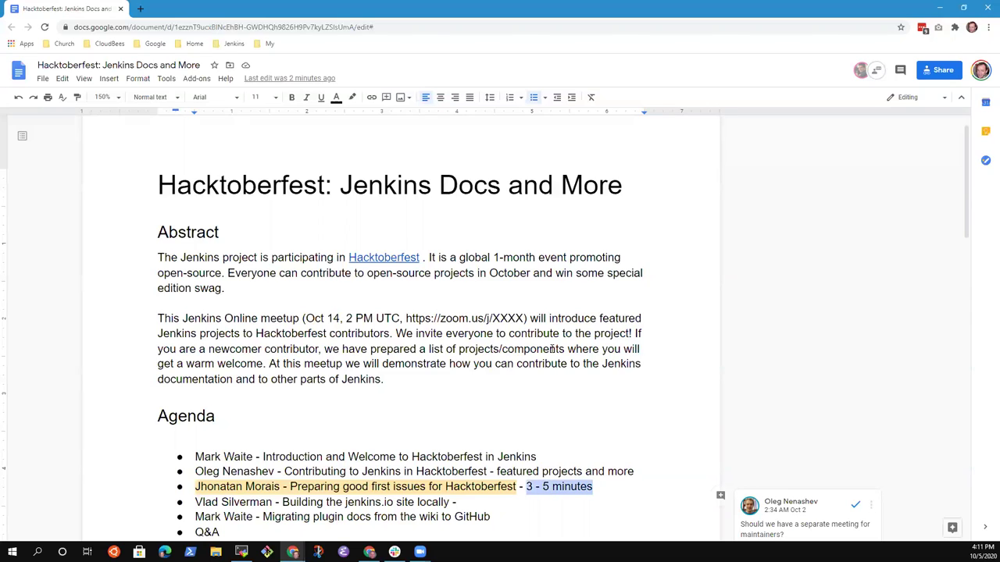
key("Right")
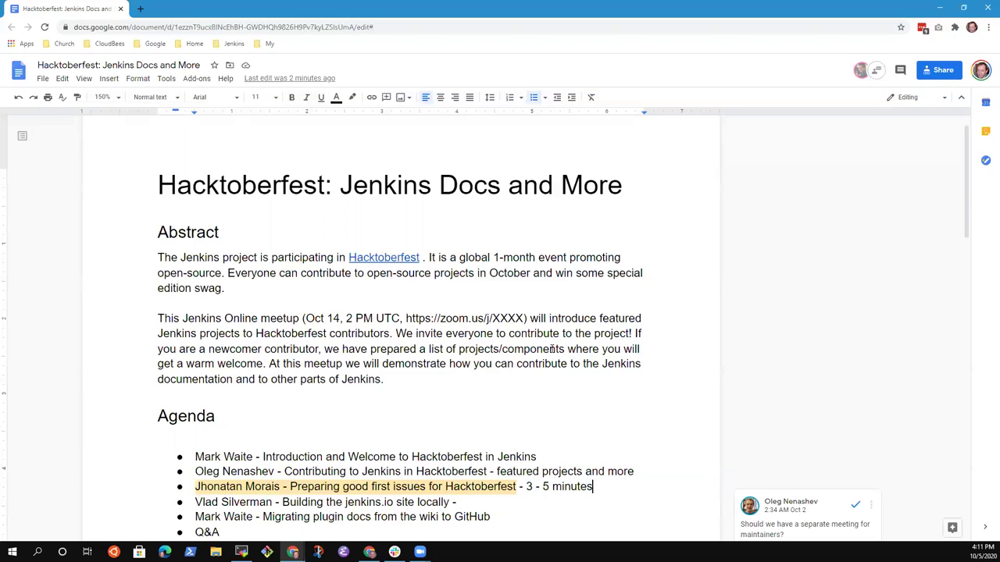
key("ctrl+shift+Left")
key("ctrl+shift+Left")
key("ctrl+shift+Left")
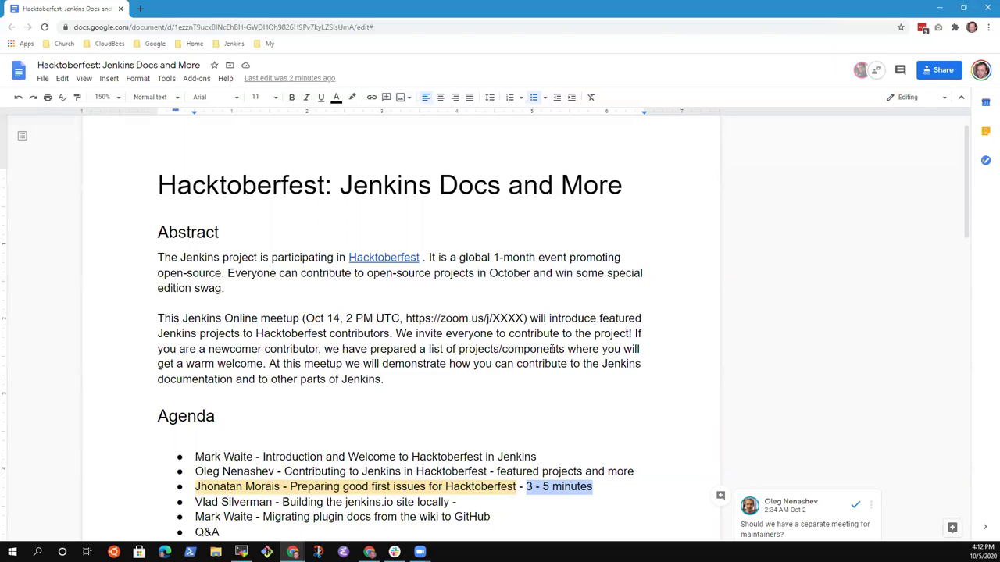
Add the note "macOS, can discuss Windows" after the dash in the "Building the jenkins.io site locally" item
key("Down")
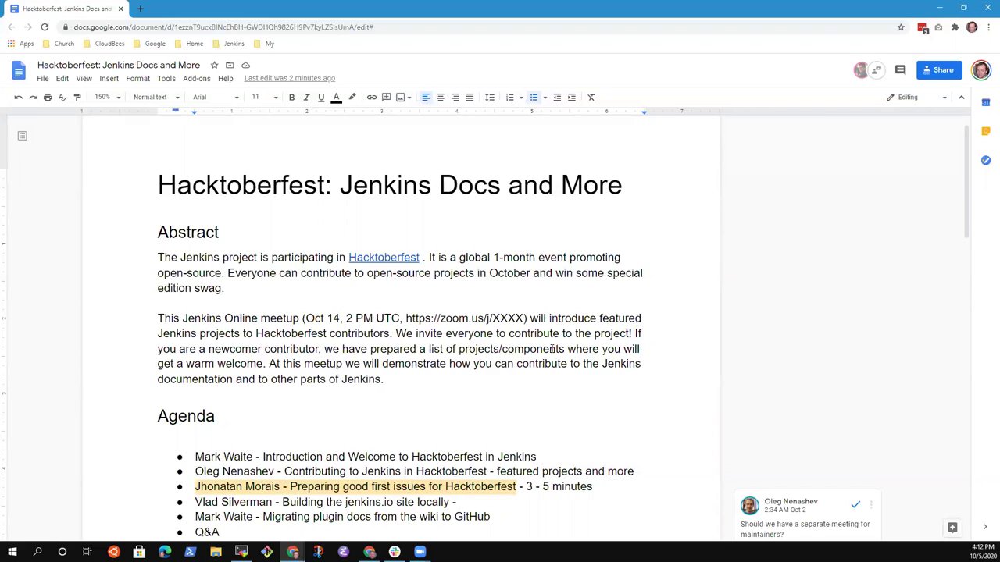
key("Home")
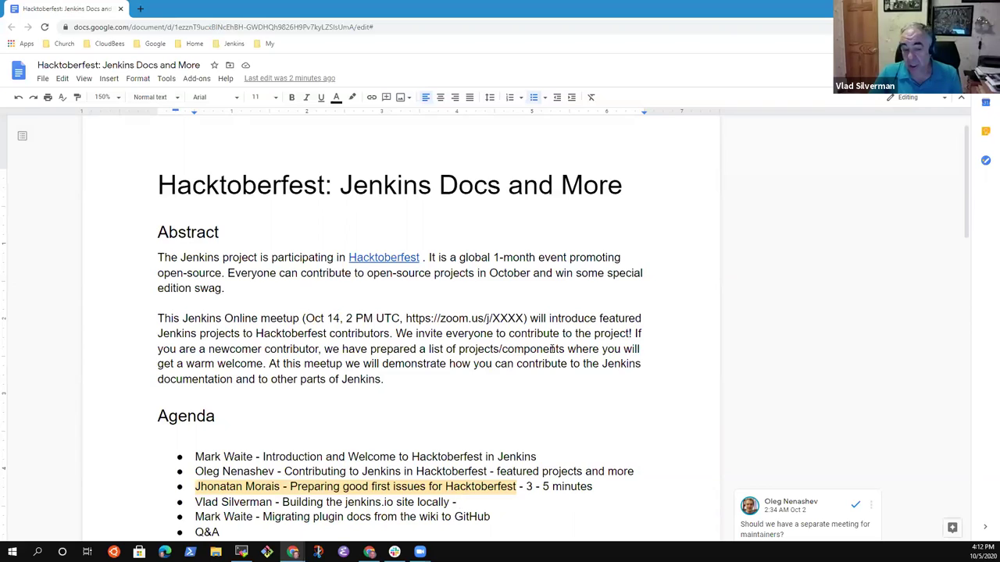
type("ma")
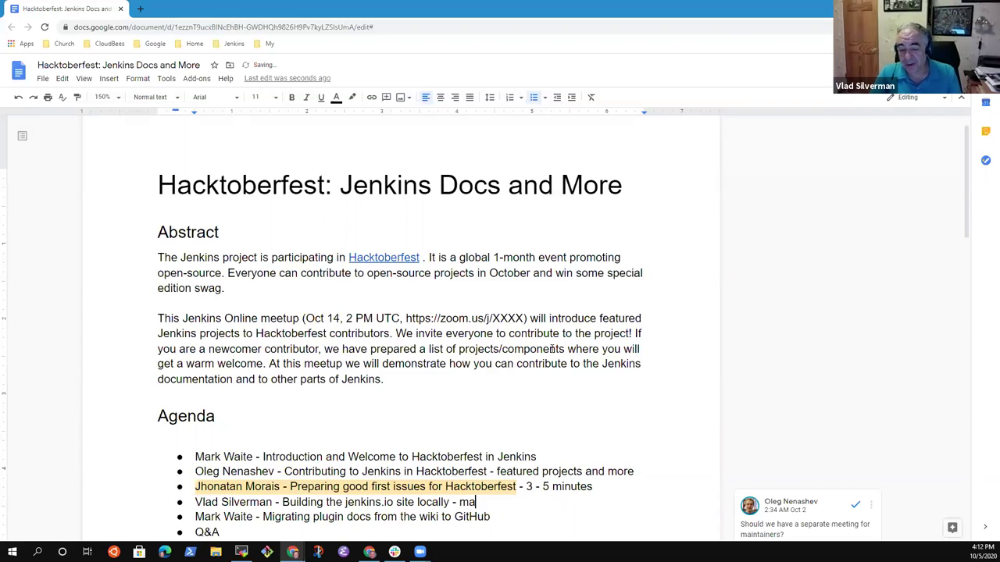
type("cOS, can")
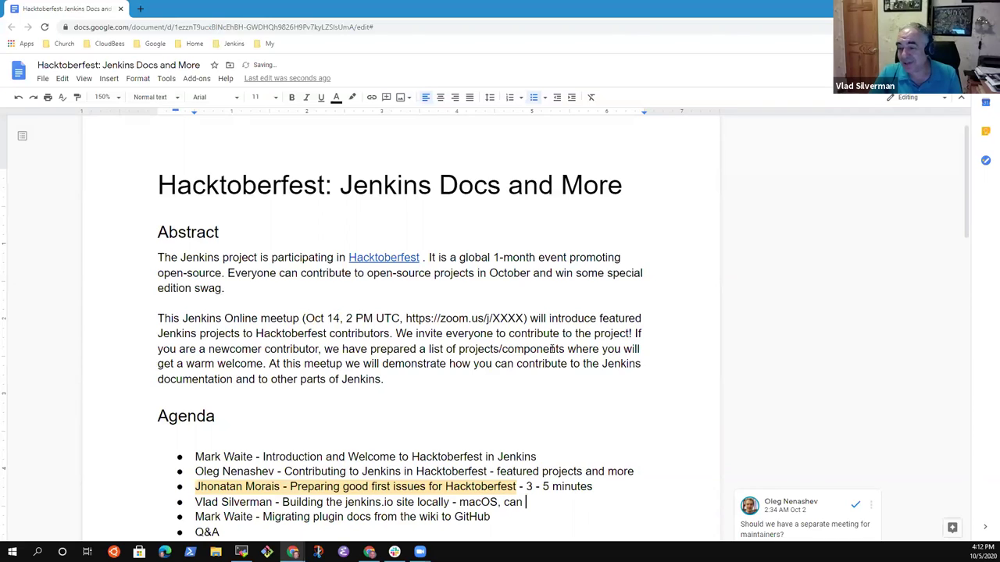
type(" discuss ")
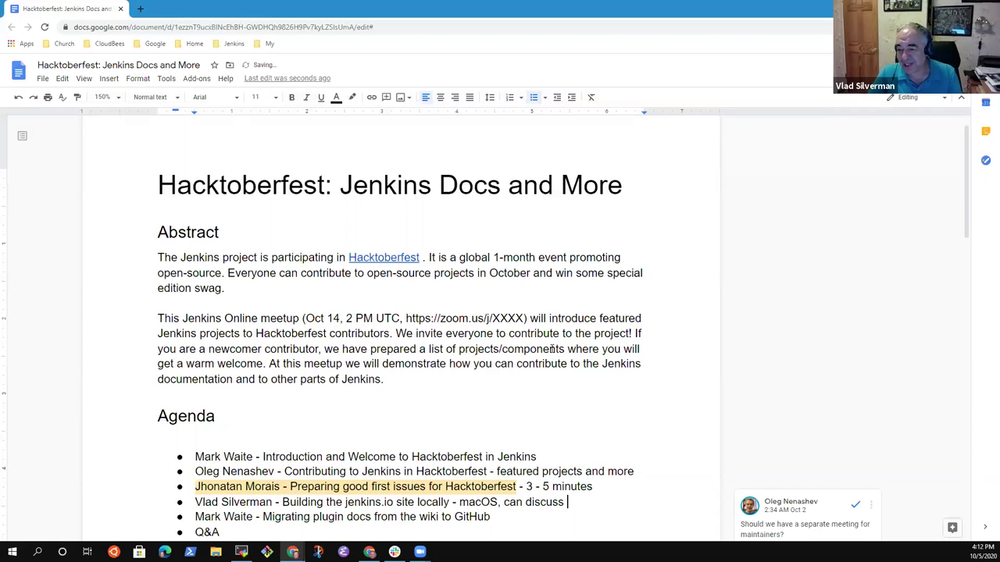
type("Windows")
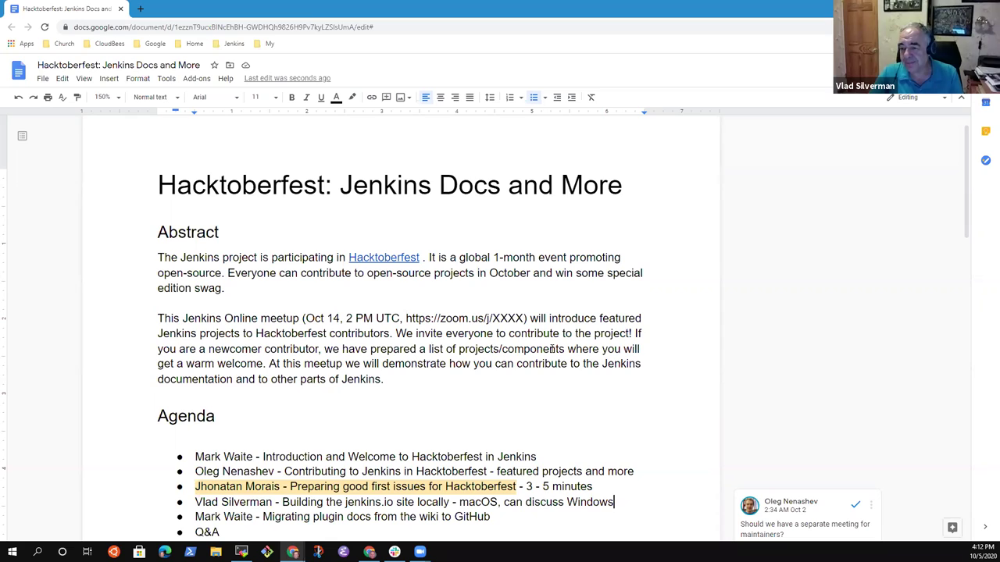
Select the note "macOS, can discuss Windows" in the "Building the jenkins.io site locally" item
key("ctrl+shift+Left")
key("ctrl+shift+Left")
key("ctrl+shift+Left")
key("ctrl+shift+Left")
key("ctrl+shift+Left")
key("ctrl+shift+Right")
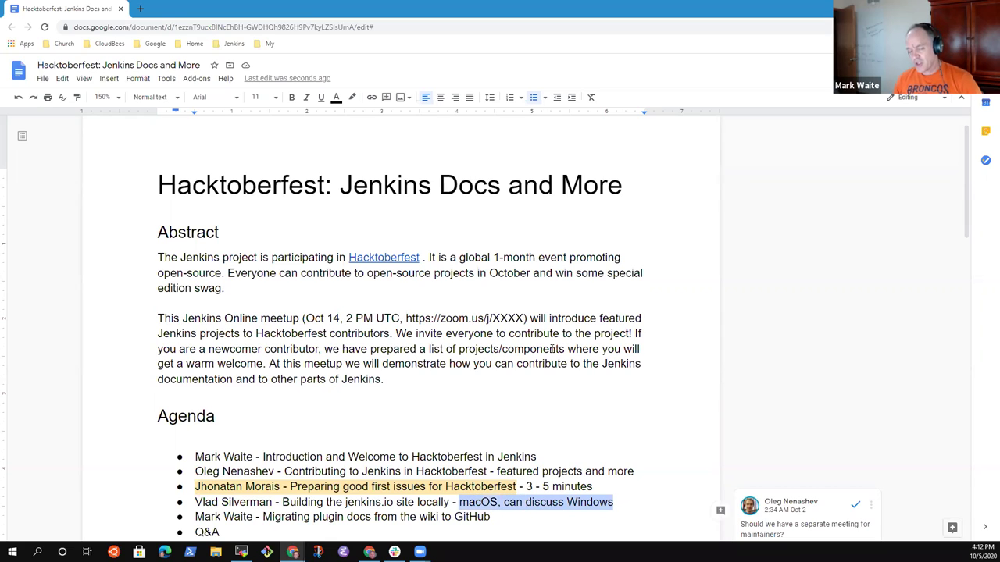
Replace the platform note in the "Building the jenkins.io site locally" item with "20 minutes", and append "- 10 minutes" to the Q&A item
key("BackSpace")
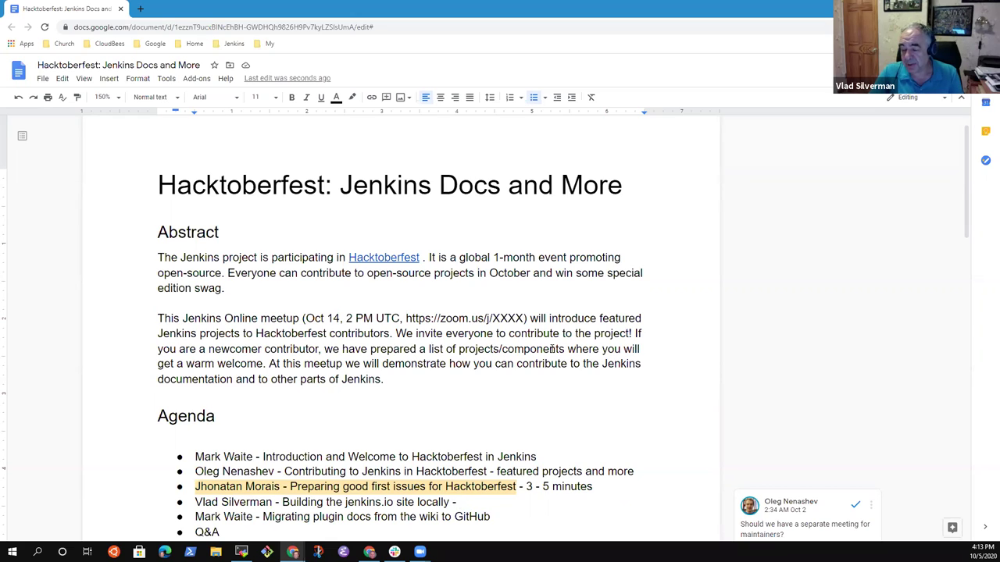
type("20 minutes")
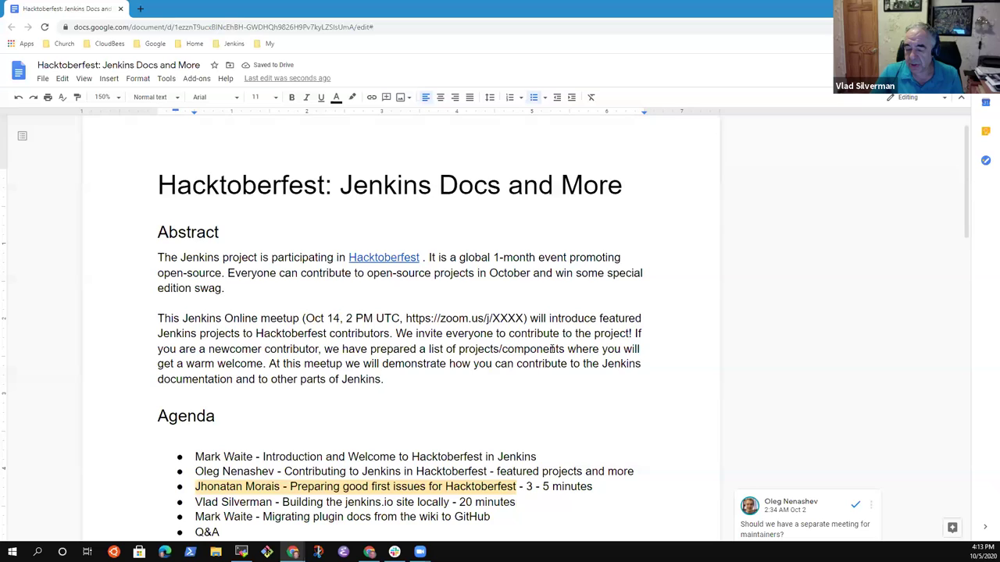
key("Down")
key("Down")
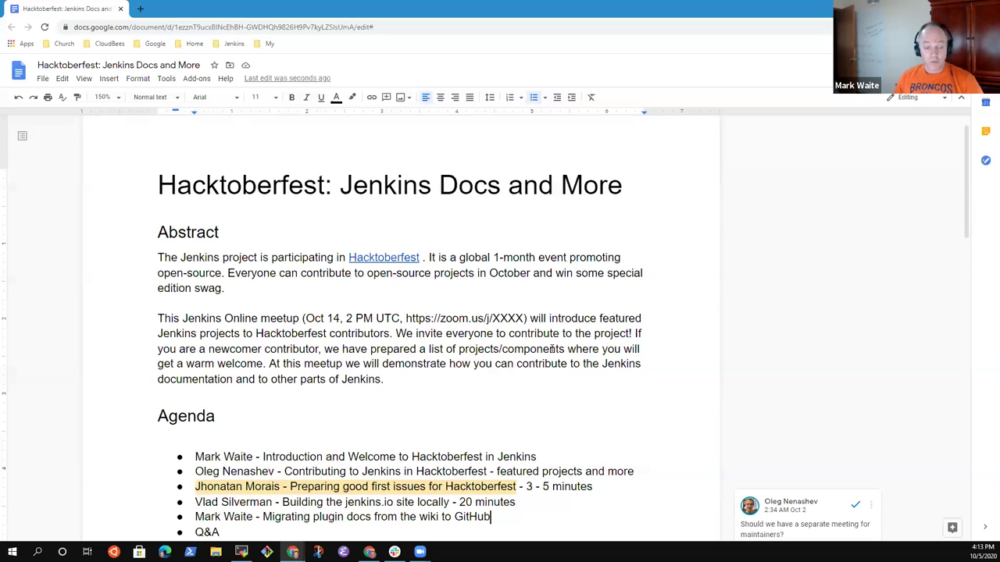
type("- 10 ")
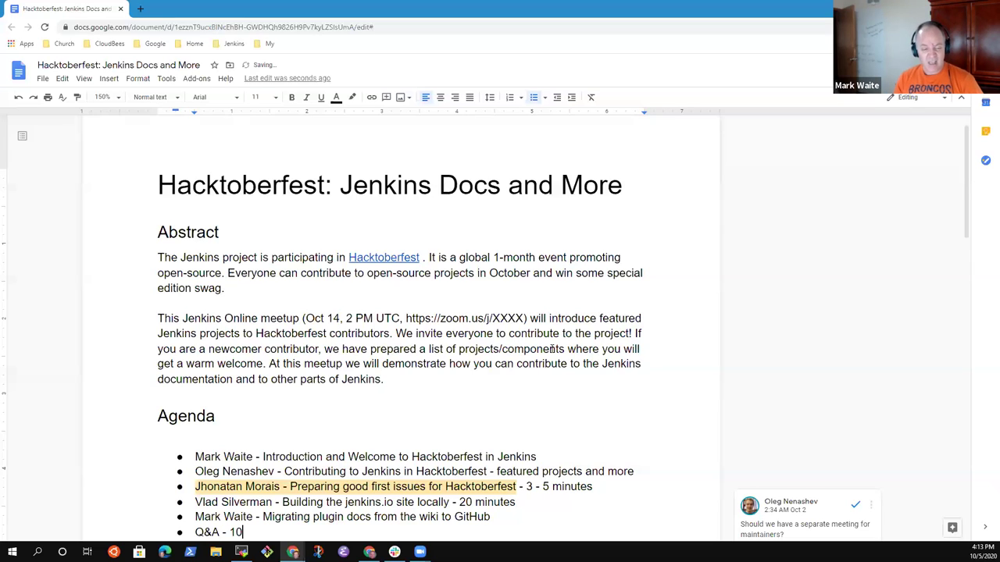
type("minutes")
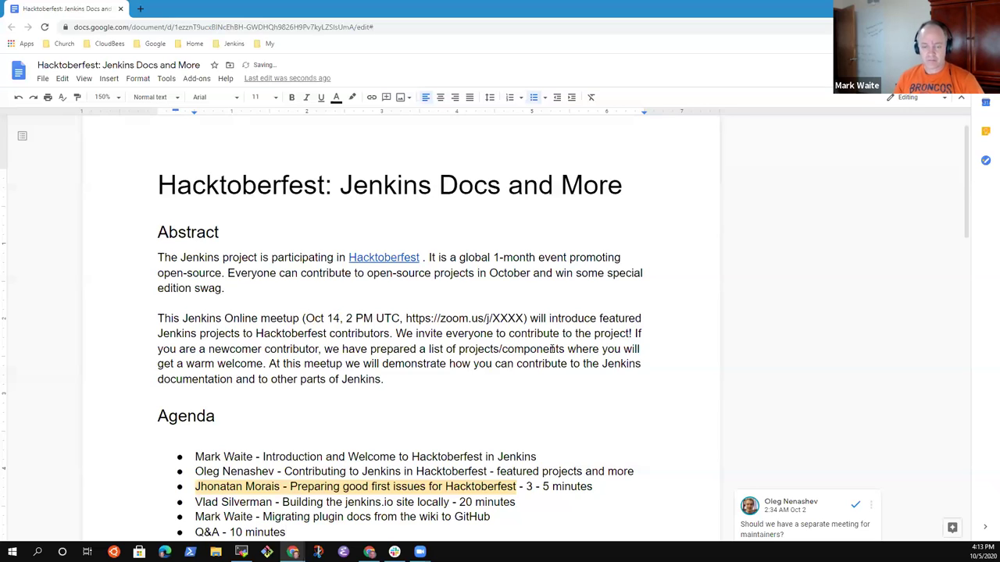
Replace "featured projects and more" with "10 - 15 minutes" in the "Contributing to Jenkins in Hacktoberfest" Agenda item
key("Up")
key("Up")
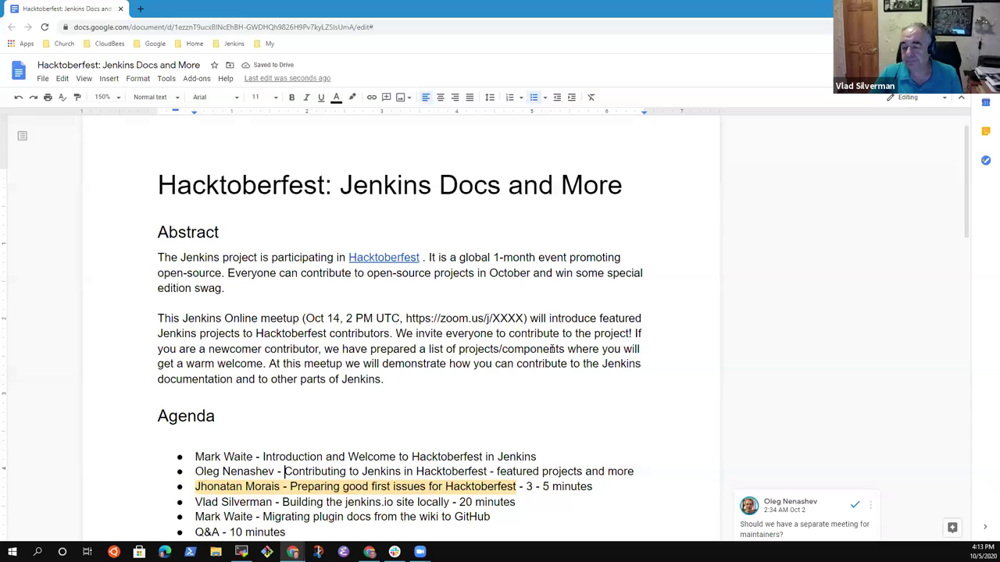
key("End")
key("ctrl+shift+Left")
key("ctrl+shift+Left")
key("ctrl+shift+Left")
key("ctrl+shift+Left")
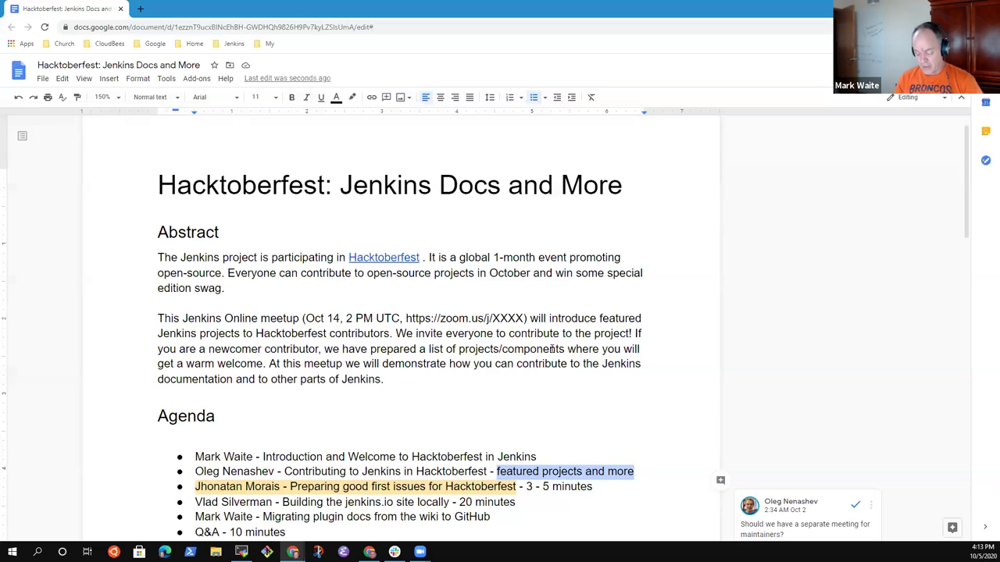
type("10 - 15 minutes")
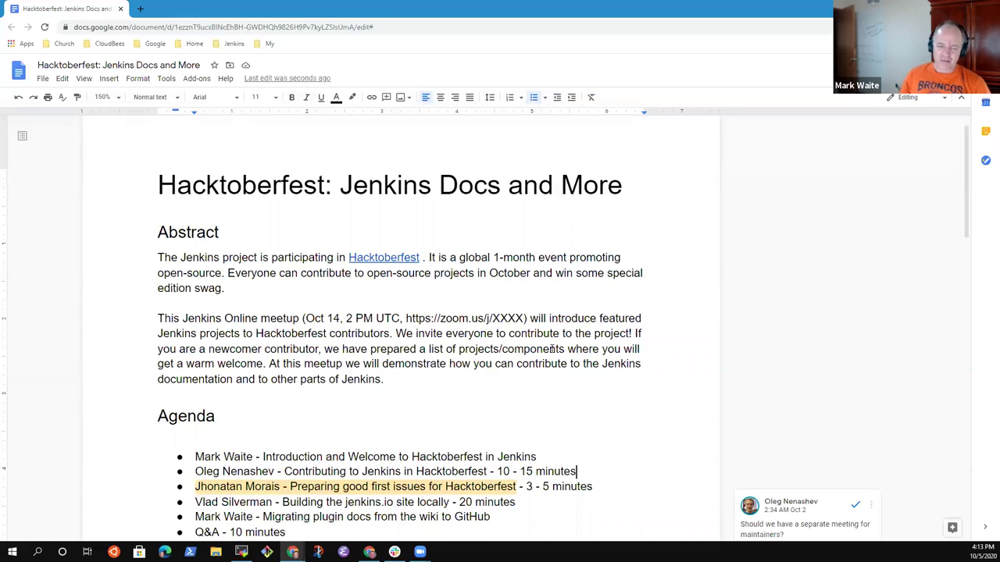
Select the number in the duration of the "Building the jenkins.io site locally" item to examine it
key("Down")
key("Down")
key("Down")
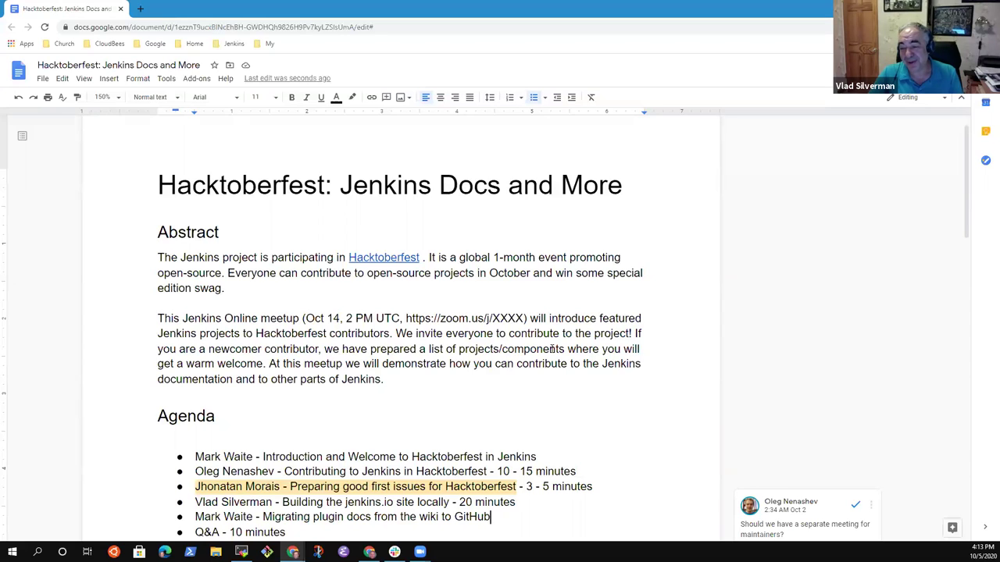
key("Up")
key("End")
key("ctrl+Left")
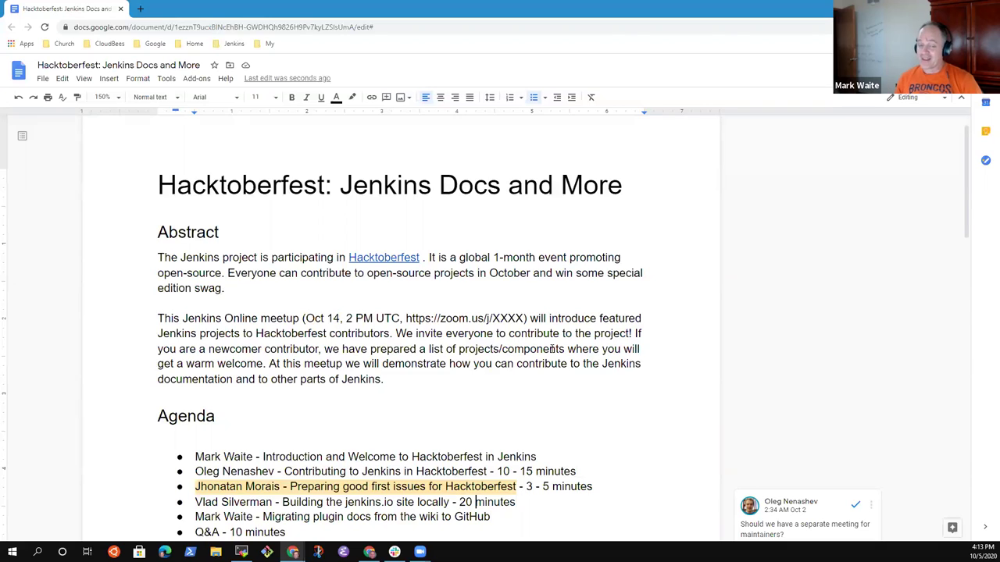
key("ctrl+shift+Left")
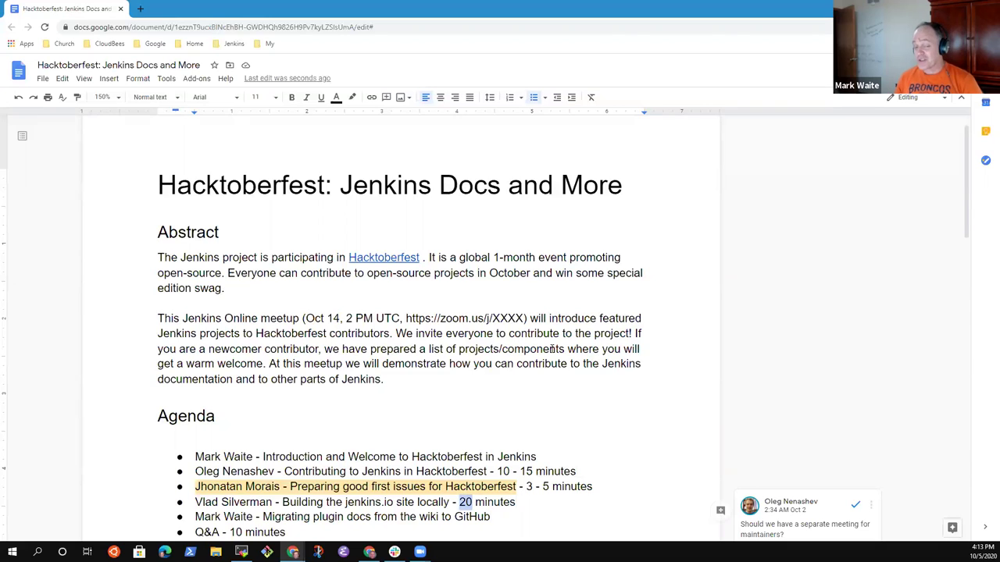
Select the "10 - 15" duration of the "Contributing to Jenkins in Hacktoberfest" item to examine it
key("Up")
key("Up")
key("Up")
key("ctrl+Right")
key("Down")
key("ctrl+shift+Right")
key("ctrl+shift+Right")
key("ctrl+shift+Right")
key("shift+Left")
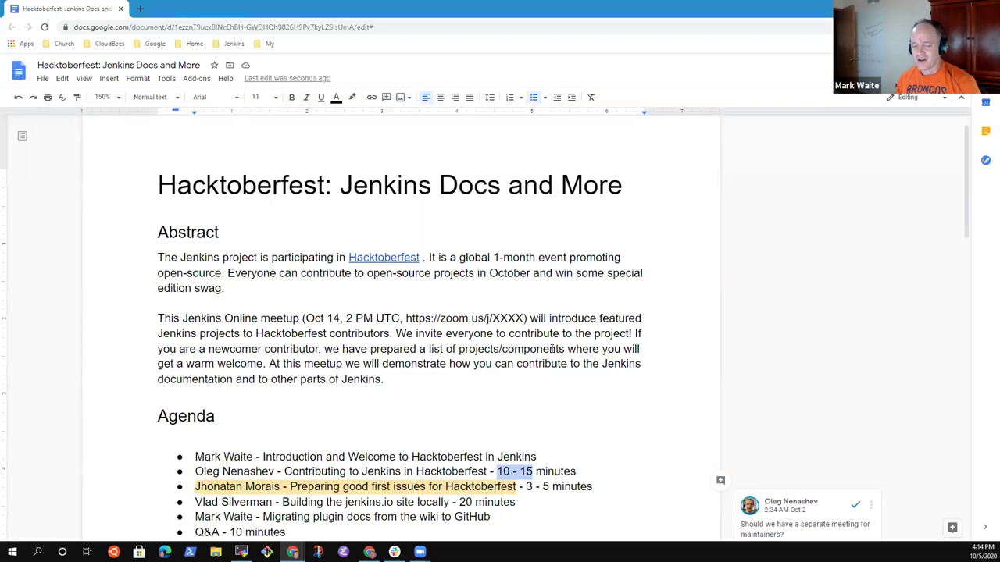
Append "- 10 minutes" to the Agenda item "Migrating plugin docs from the wiki to GitHub"
key("Down")
key("Down")
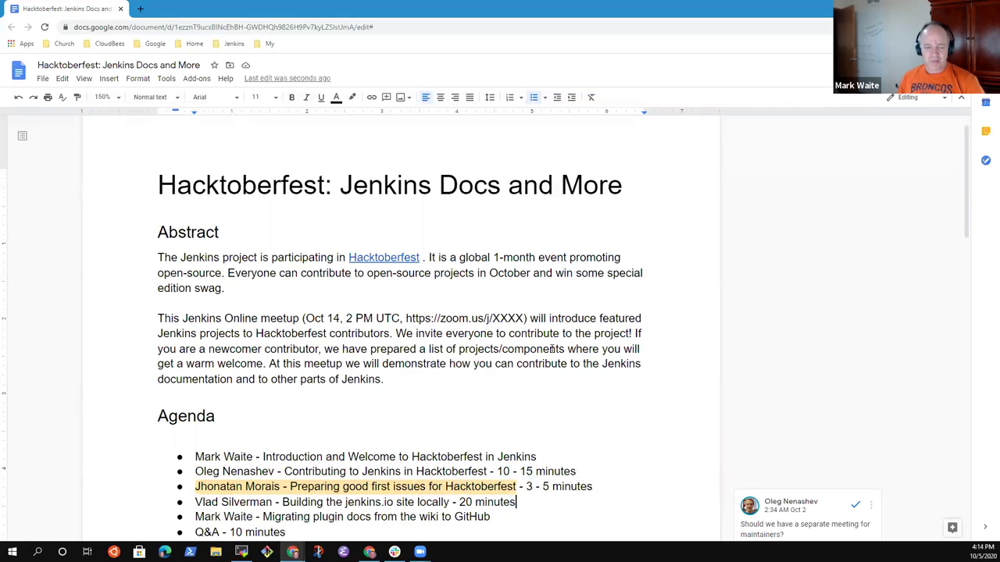
key("ctrl+shift+Left")
key("ctrl+shift+Left")
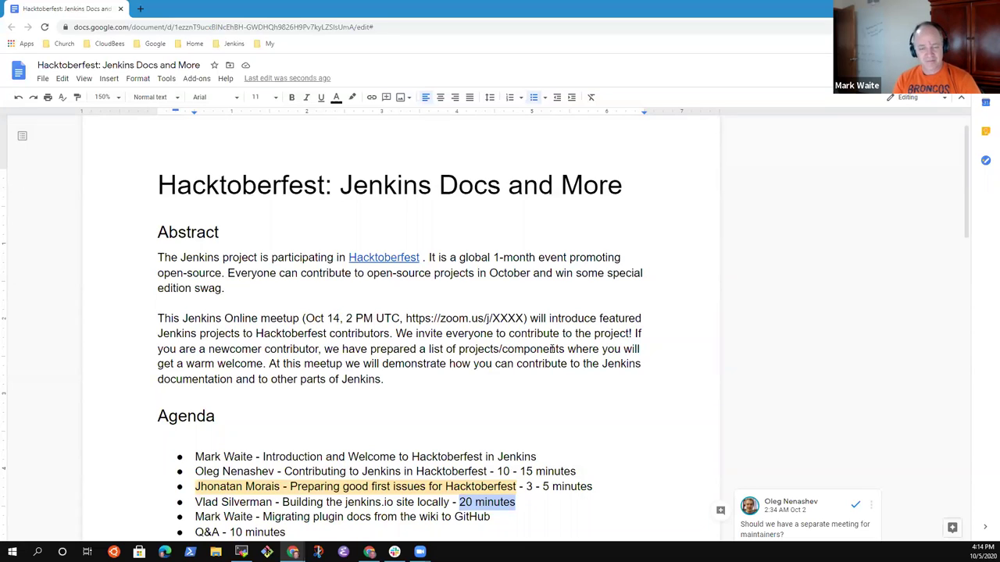
key("Down")
type("- 10 minutes")
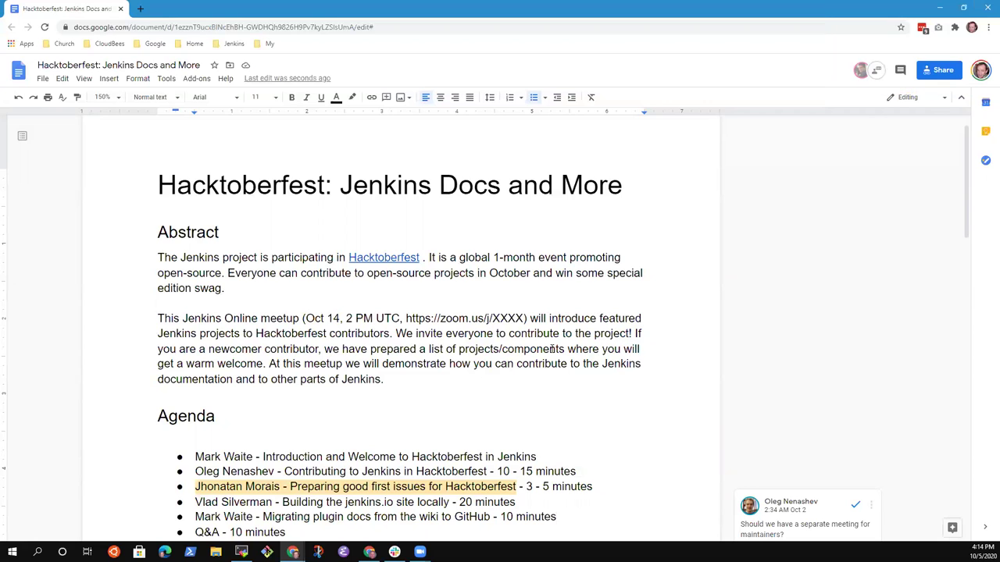
Select the full Agenda list, from the Introduction and Welcome item to the Q&A item, to review the planned talks
scroll(552, 349, "down", 1)
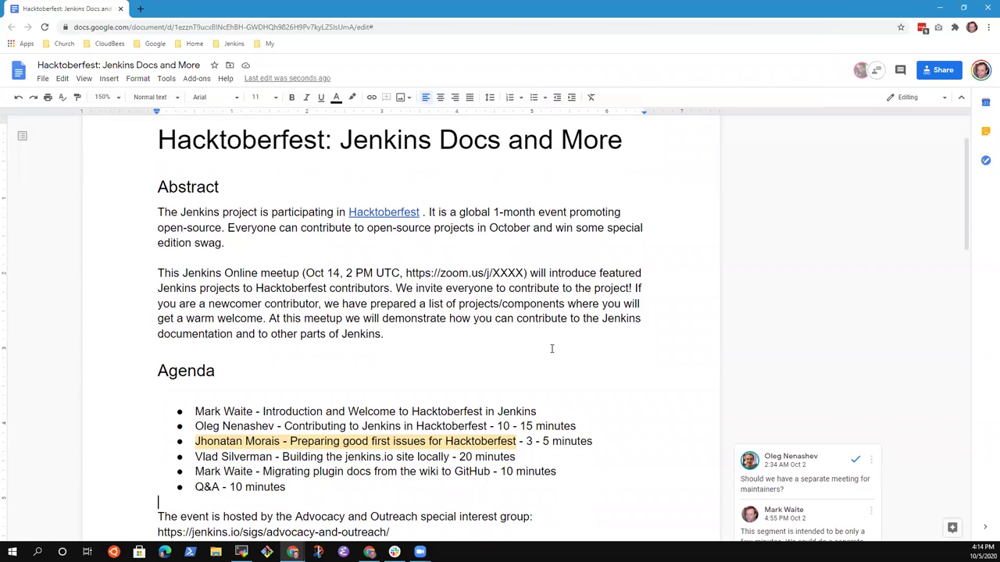
key("Up")
key("Up")
key("Up")
key("Up")
key("Up")
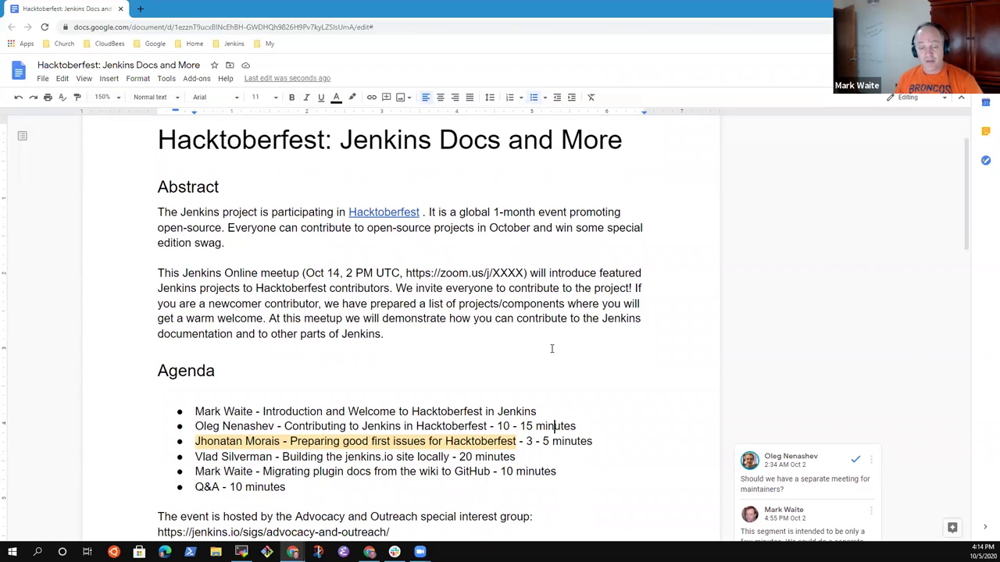
key("Home")
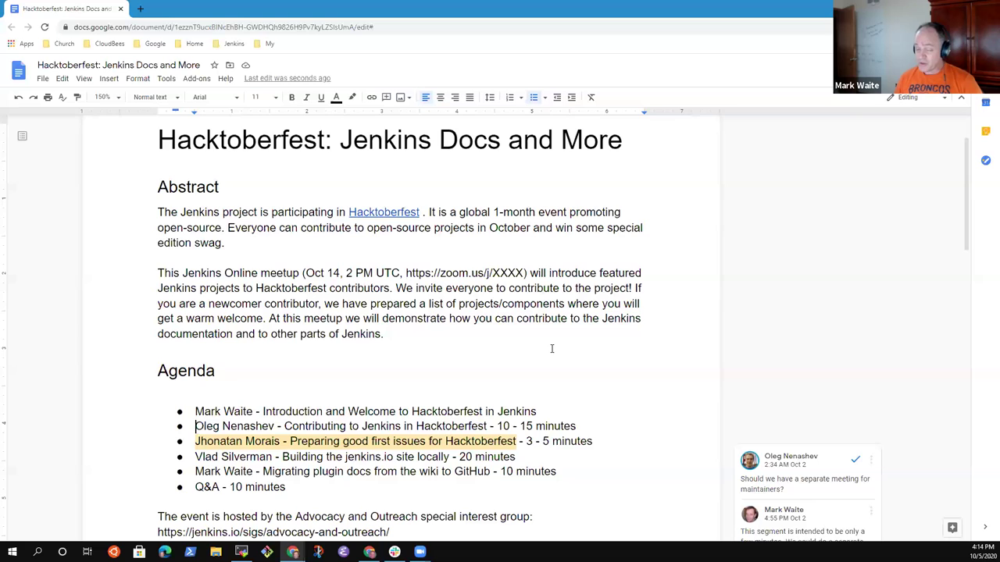
key("shift+Down")
key("shift+Down")
key("shift+Down")
key("shift+Down")
key("shift+Down")
key("shift+Down")
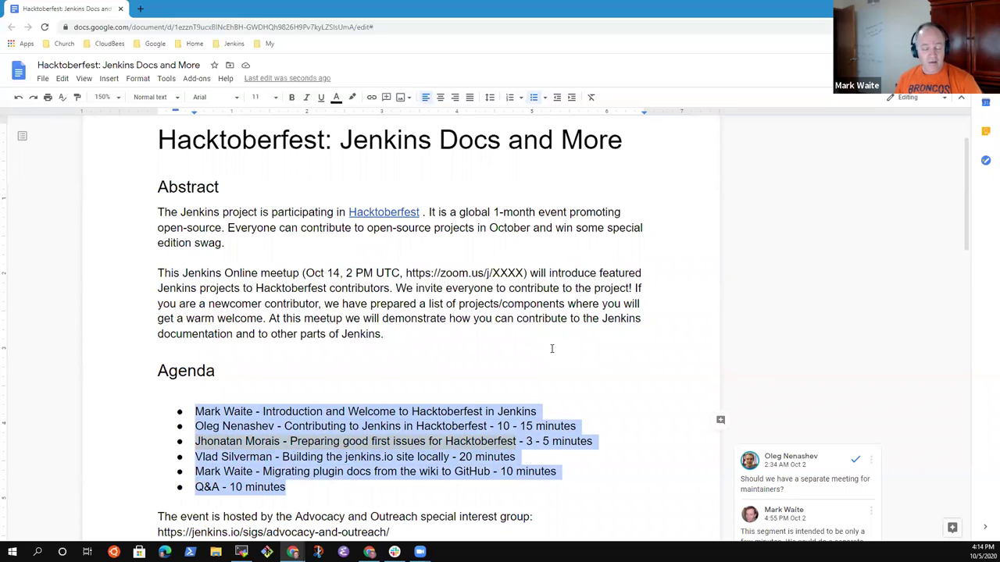
Select the "Preparing good first issues for Hacktoberfest" item with its duration to examine it
key("Down")
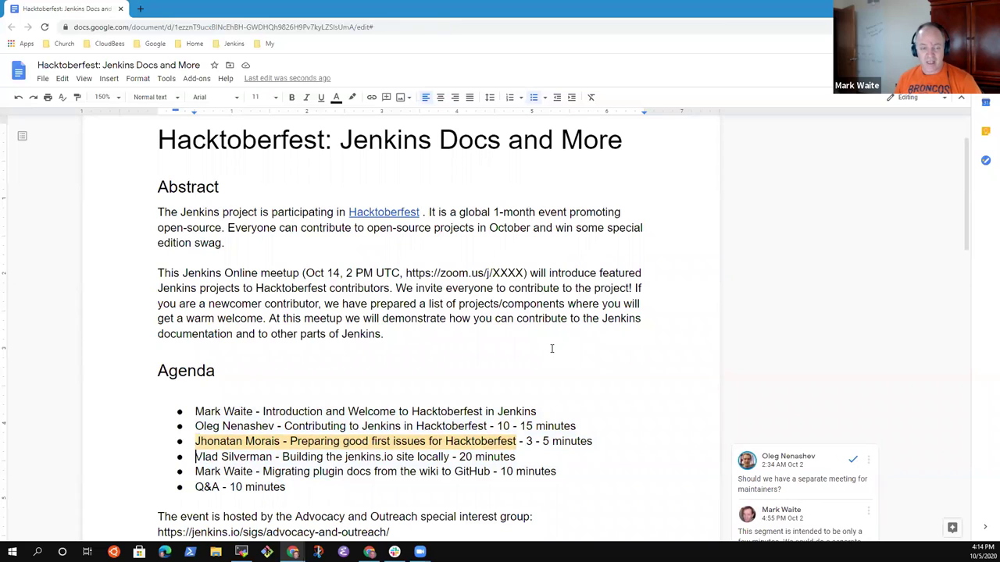
key("Down")
key("shift+Down")
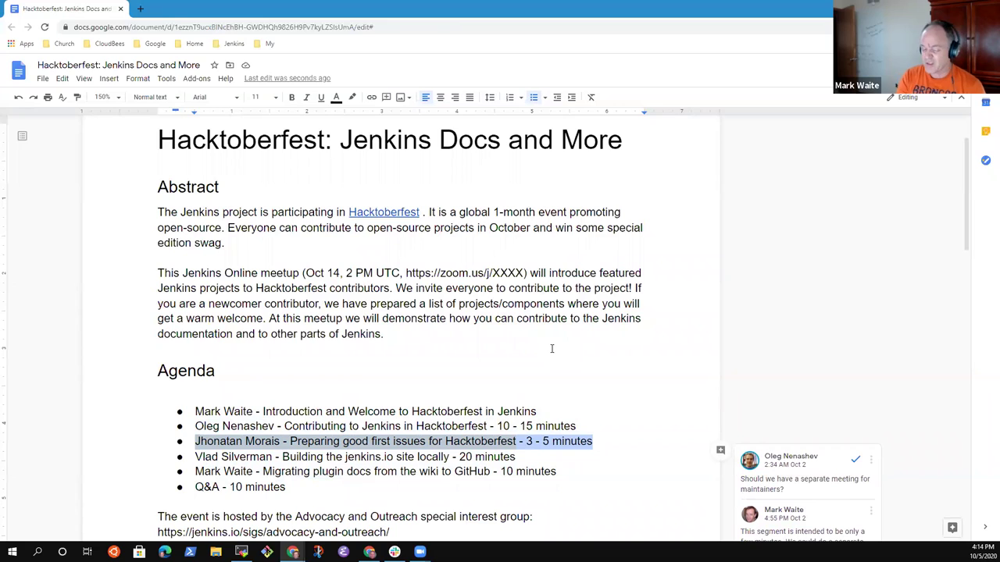
key("Up")
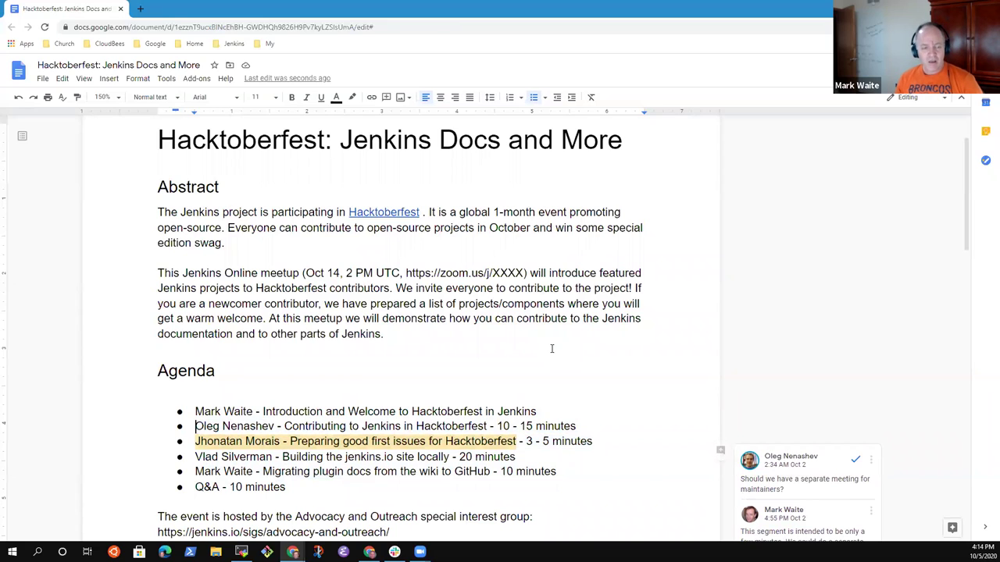
key("shift+Down")
key("Down")
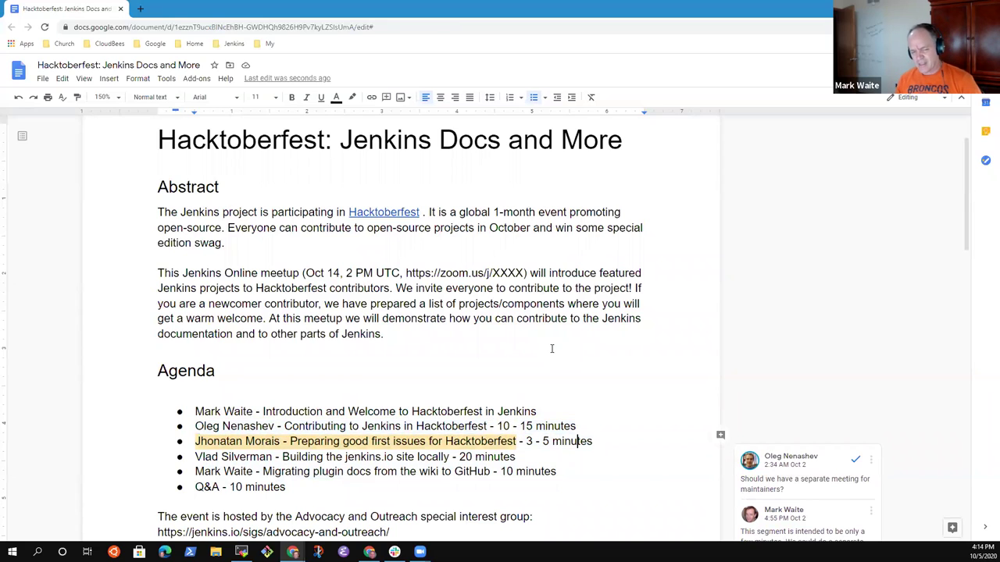
key("shift+Down")
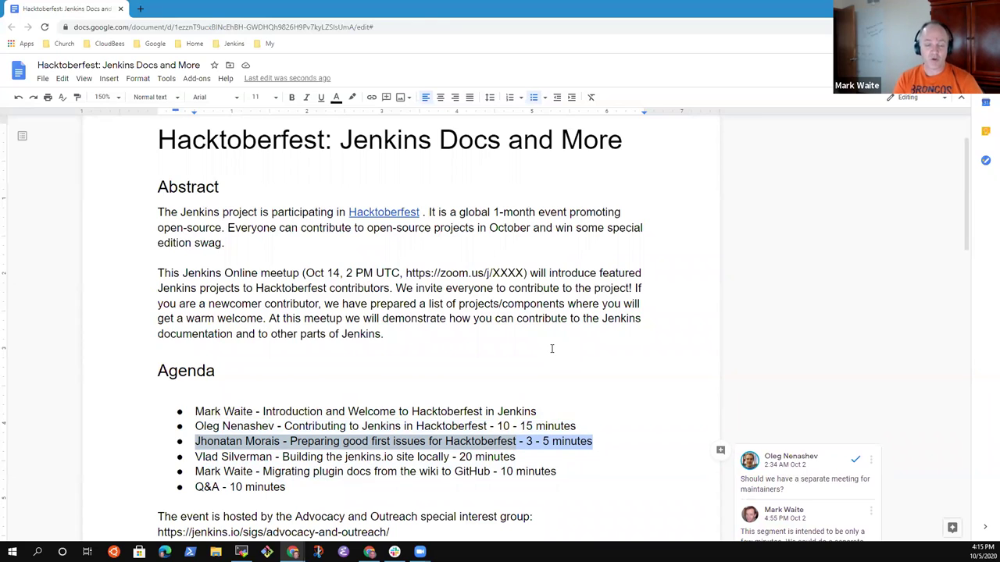
key("Right")
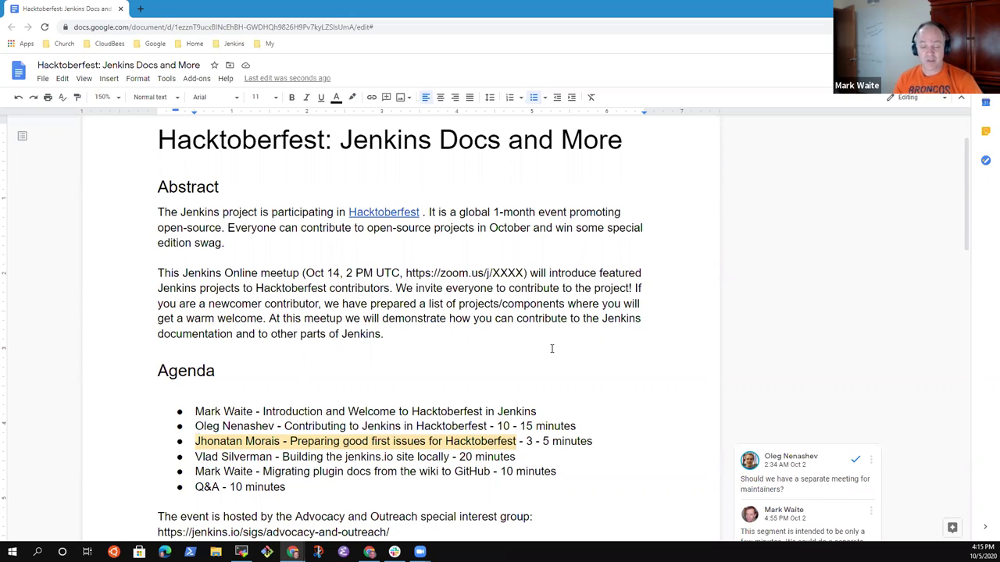
Review the event host and Zoom link lines below the Agenda, continuing into the Bios section
key("Down")
key("Down")
key("End")
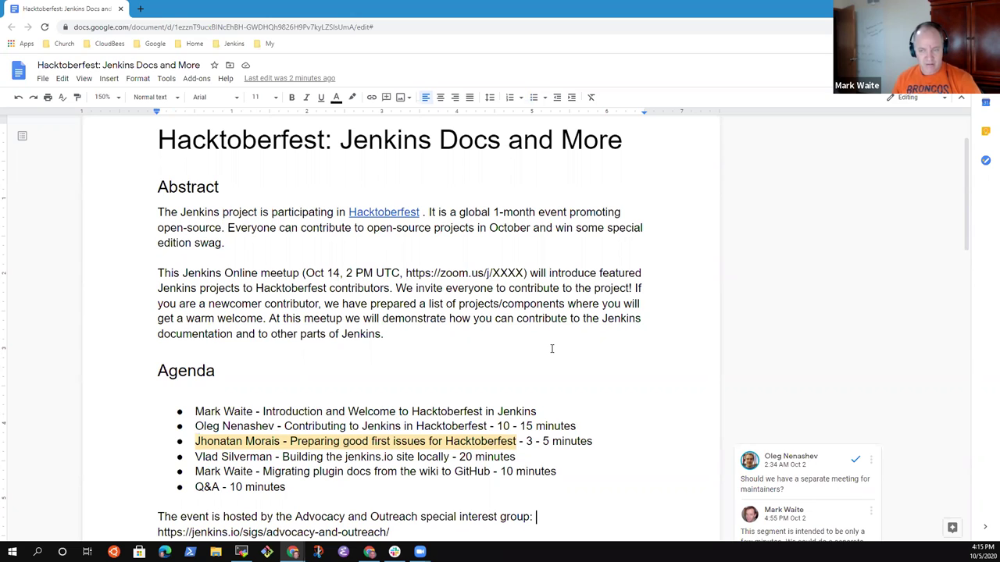
key("Down")
key("Down")
key("Left")
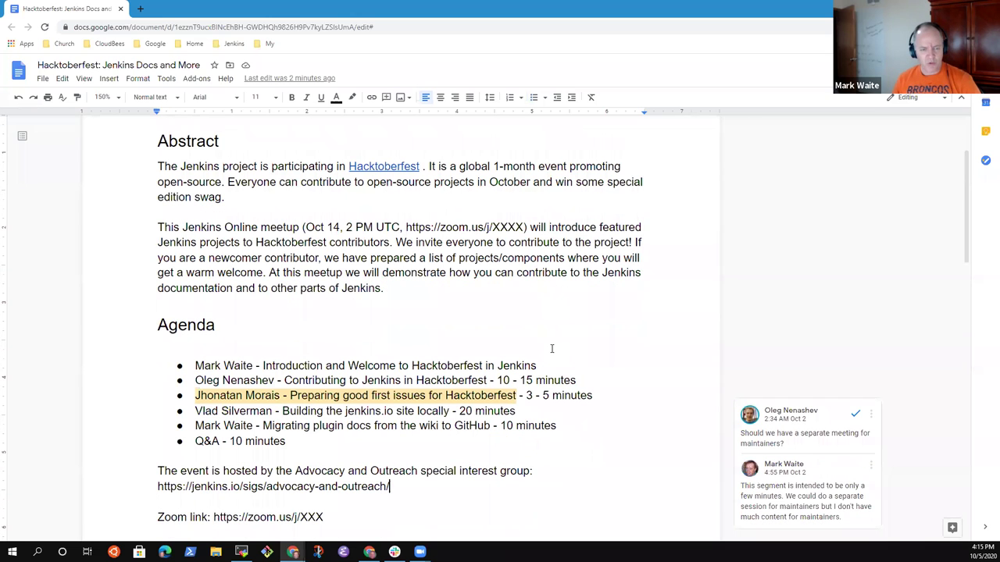
key("Up")
key("Down")
key("Down")
key("Down")
key("Down")
key("Down")
key("Down")
key("Down")
key("Down")
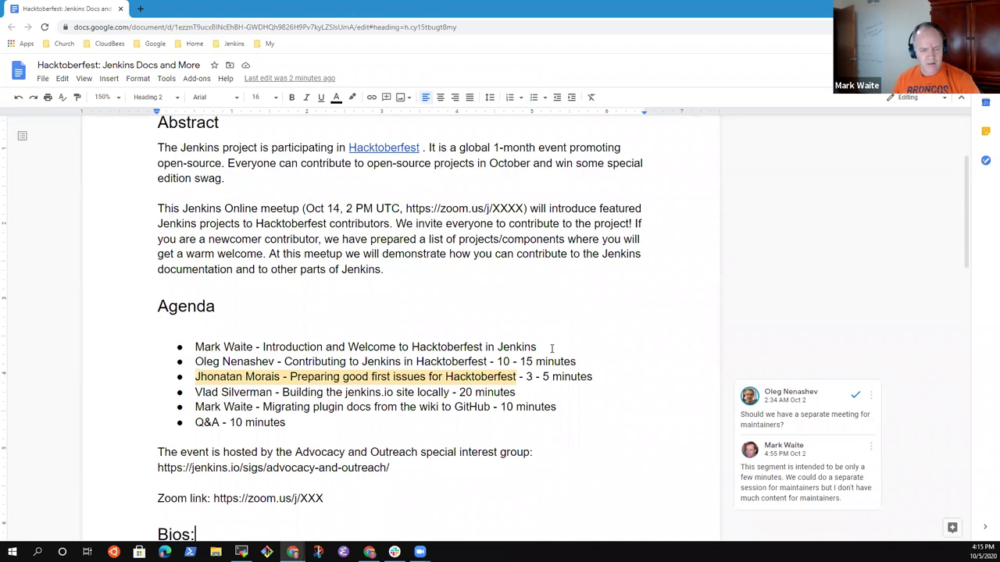
key("Down")
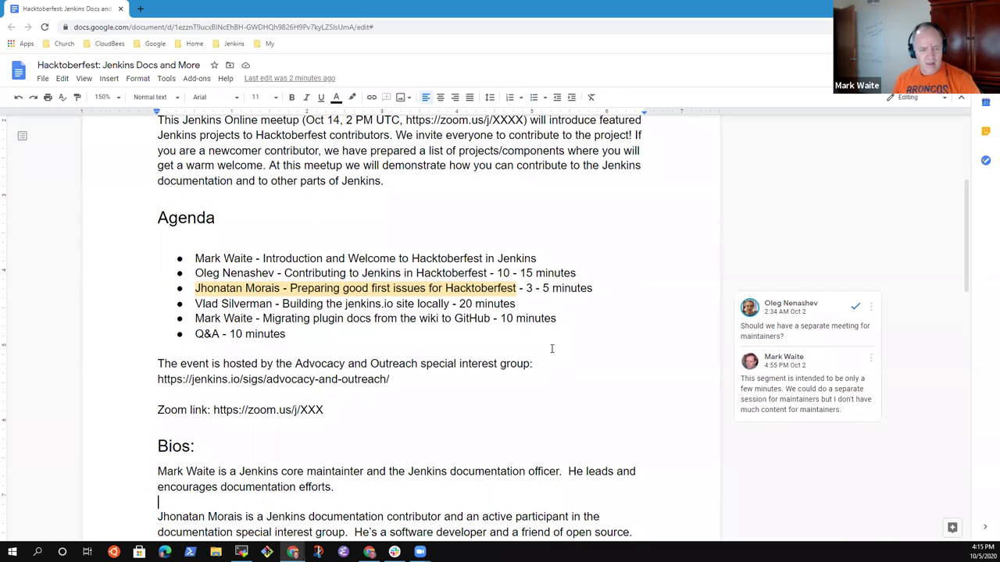
Examine the second bio in the Bios section, describing the Jenkins documentation contributor
key("Down")
key("Up")
key("Up")
key("Down")
key("Home")
key("Down")
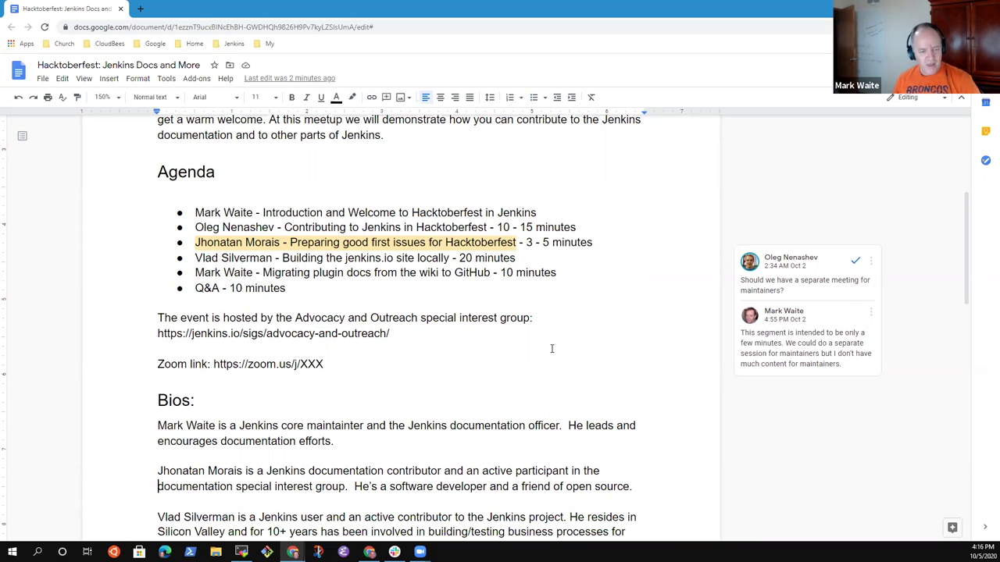
key("shift+Up")
key("shift+Down")
key("Left")
key("Up")
key("Down")
key("Down")
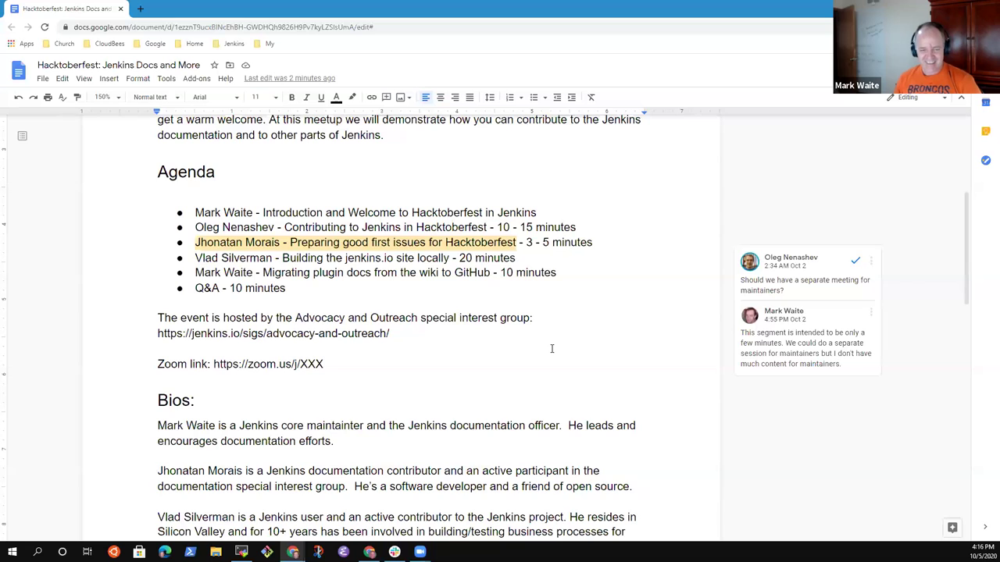
Select the entire third bio, describing the Jenkins user in Silicon Valley, to review it
key("Down")
key("Down")
key("Down")
key("Down")
key("Down")
key("Up")
key("Up")
key("Up")
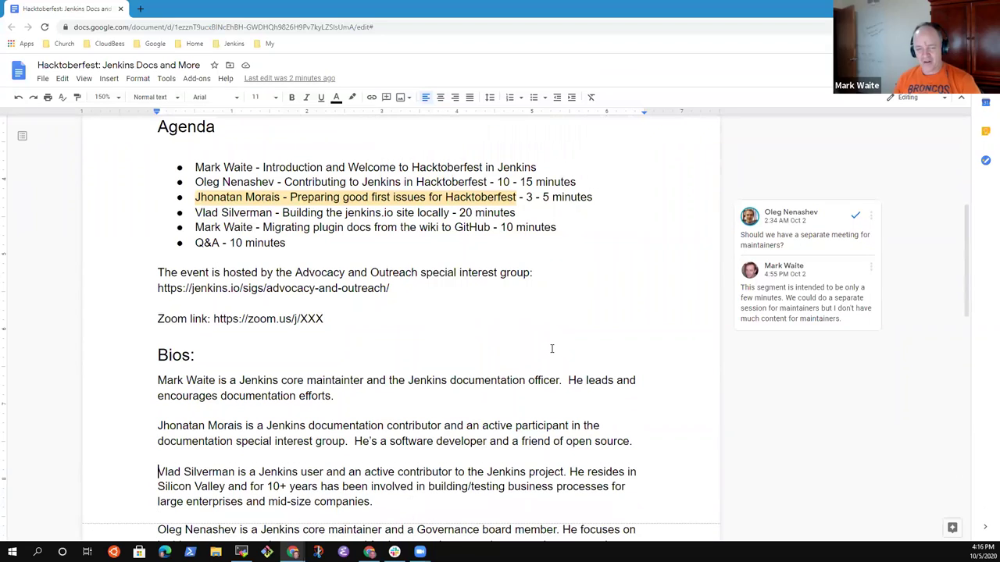
key("shift+Down")
key("shift+Down")
key("shift+Down")
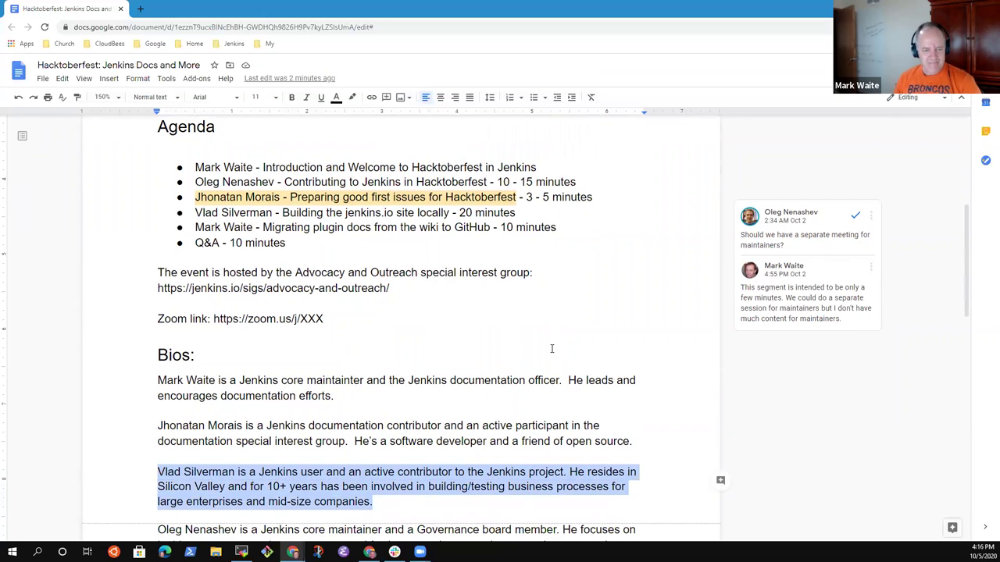
Review the Governance board member's bio and return to the Silicon Valley contributor's bio
key("Down")
key("Down")
key("Down")
key("Down")
key("Down")
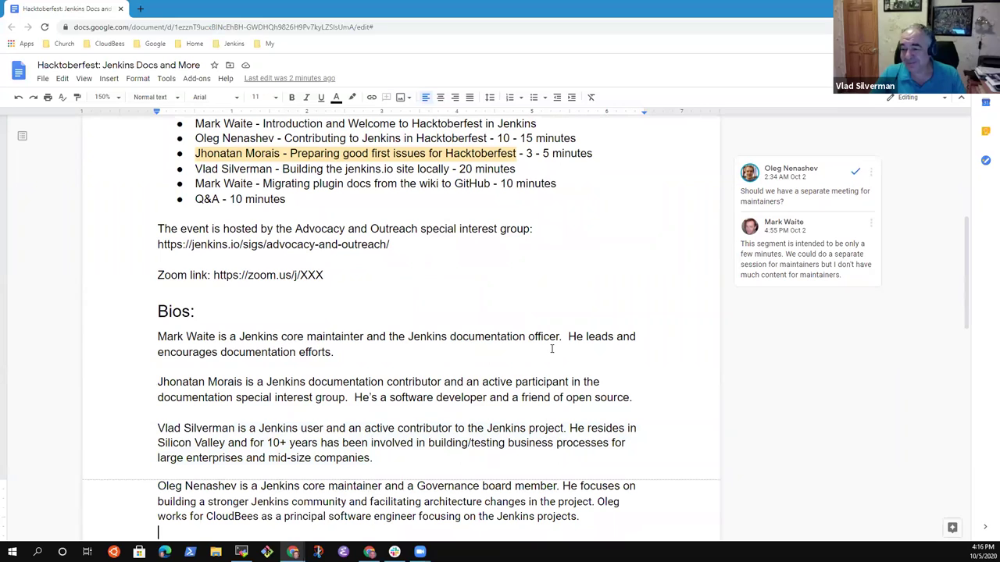
key("Up")
key("Up")
key("Up")
key("Up")
key("Up")
key("Up")
key("Up")
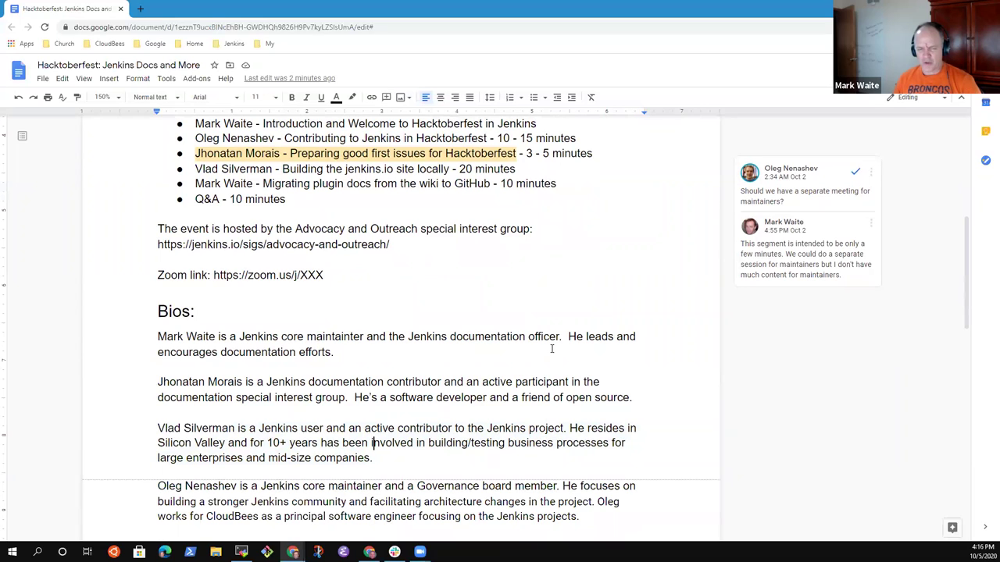
Highlight the Silicon Valley contributor's full bio for review, checking the rest of the Bios section before returning to the Agenda heading
key("shift+Down")
key("shift+Down")
key("shift+Down")
key("shift+Left")
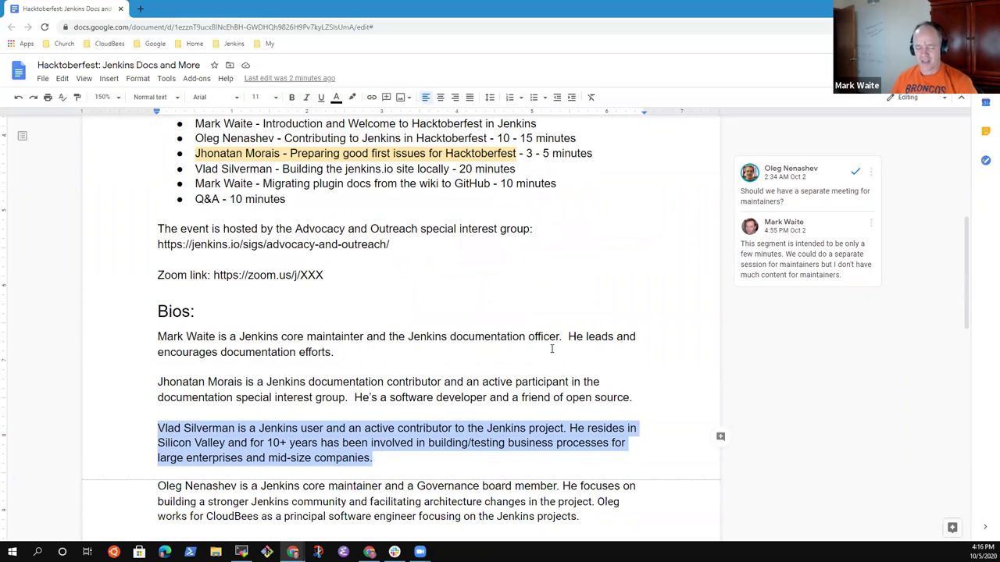
key("Page_Down")
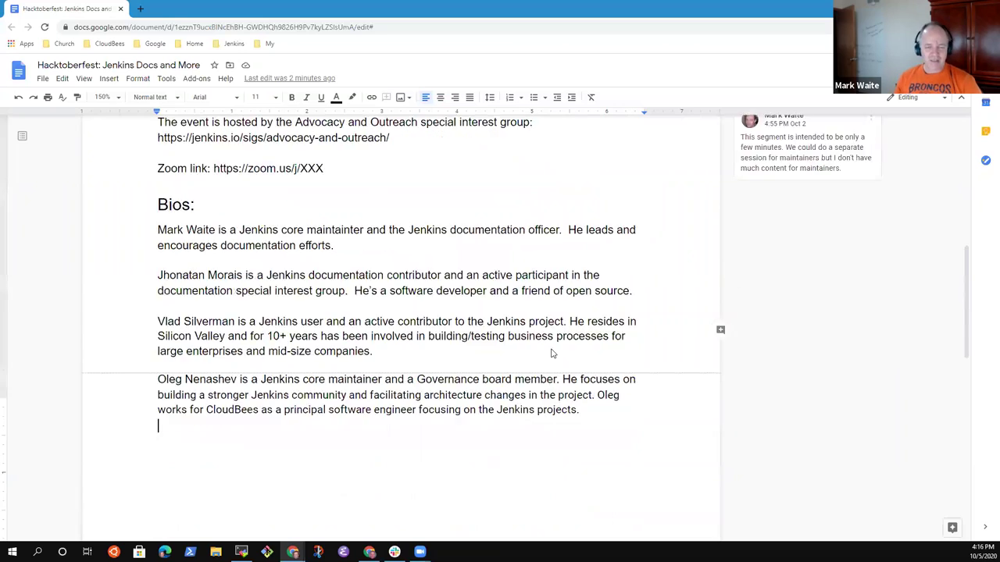
key("Page_Up")
key("Page_Up")
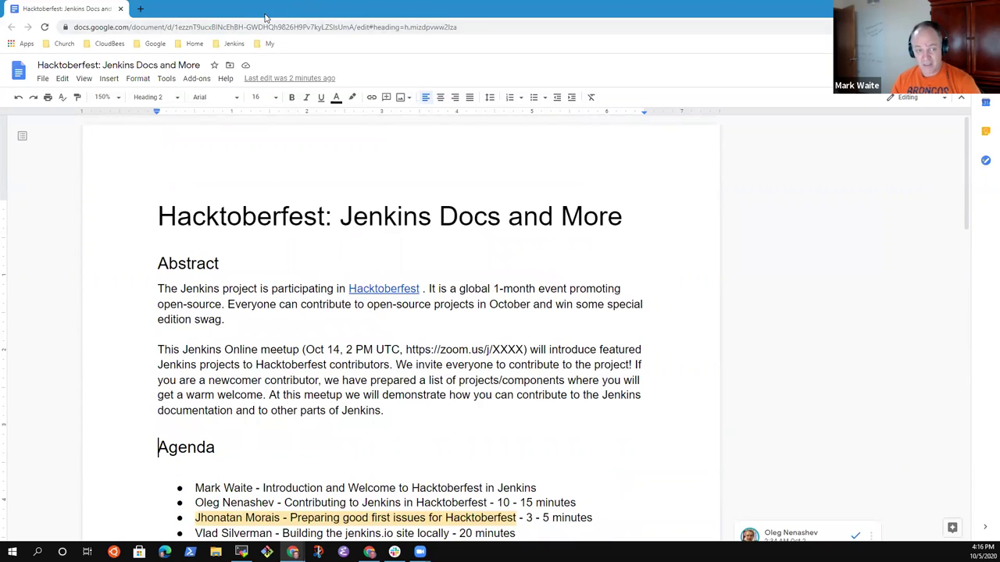
In the Jenkins Docs Office Hours document, add a sub-item under the presentation proposal assigning its owner "to publish and promote the Jenkins Online Meetup - Oct 14"
key("alt+Tab")
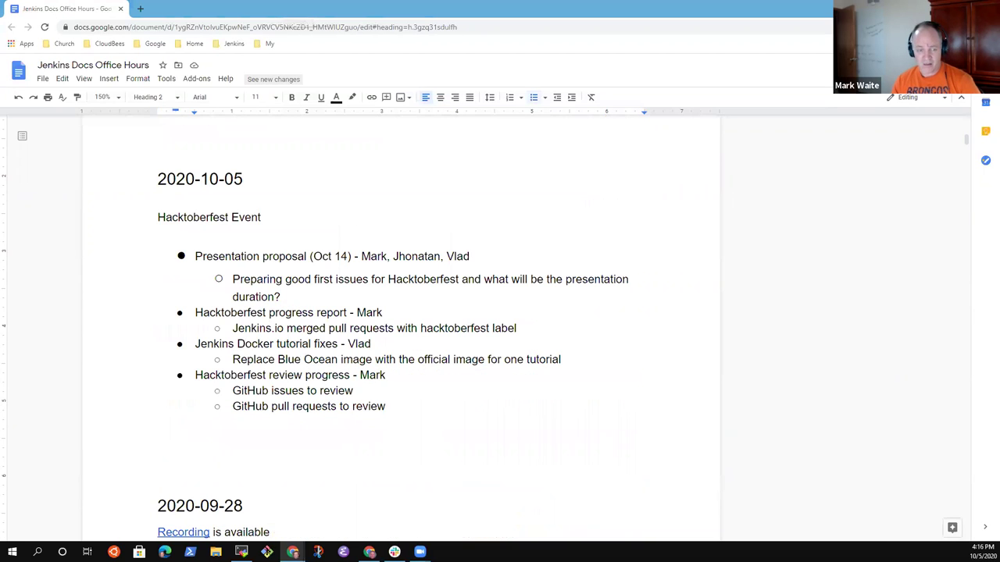
left_click(422, 400)
key("Up")
key("Up")
key("Up")
key("Up")
key("Up")
key("Up")
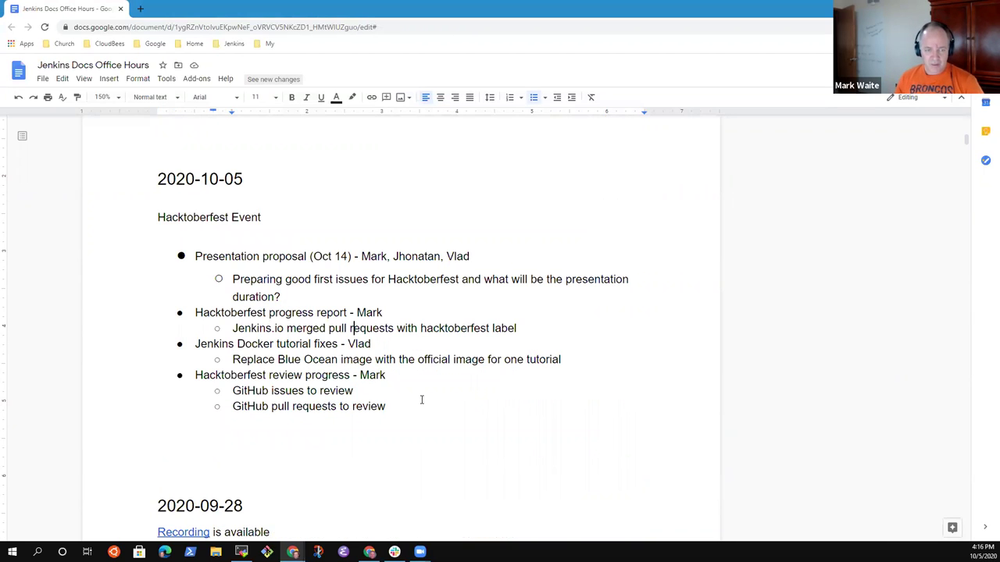
key("Return")
type("Mark ")
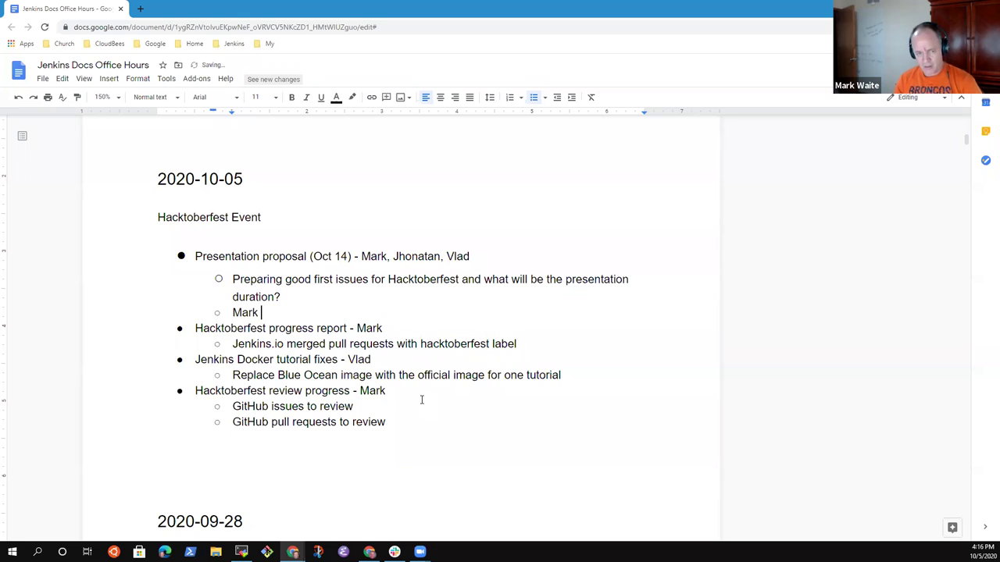
type("to publish an")
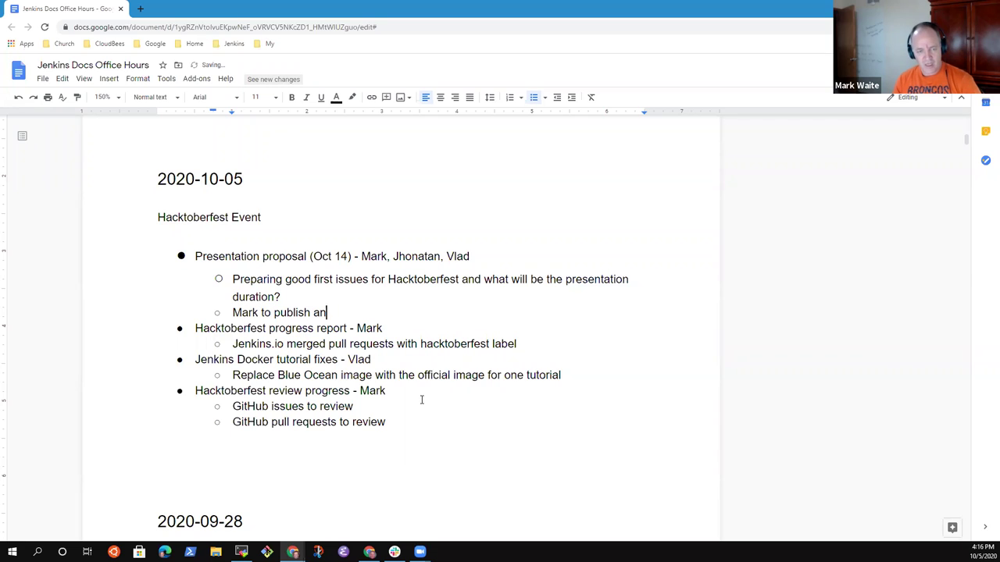
type("d promote the Jen")
key("BackSpace")
key("BackSpace")
key("BackSpace")
type("jenkin")
key("BackSpace")
key("BackSpace")
key("BackSpace")
key("BackSpace")
key("BackSpace")
key("BackSpace")
type("J")
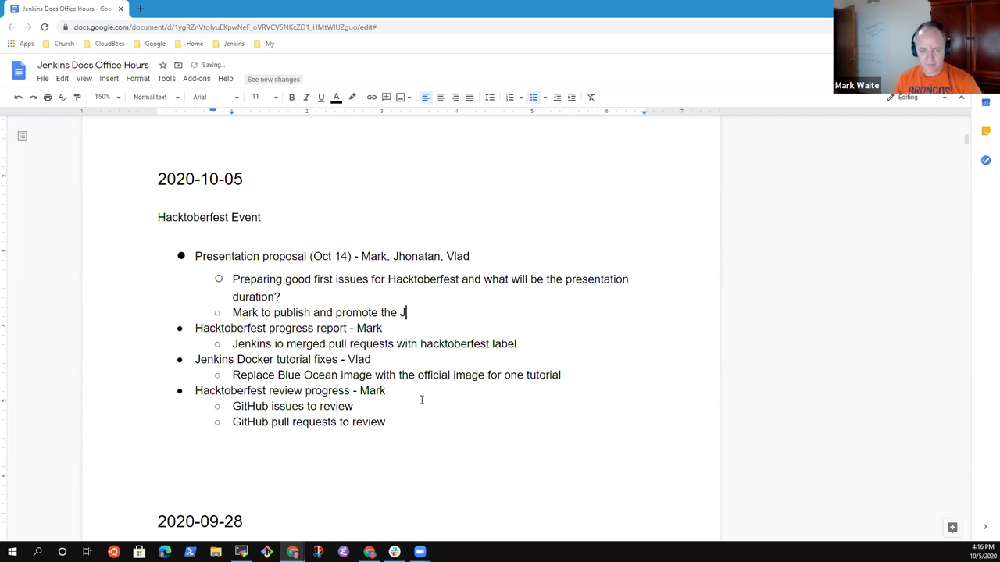
type("enkins Onlin")
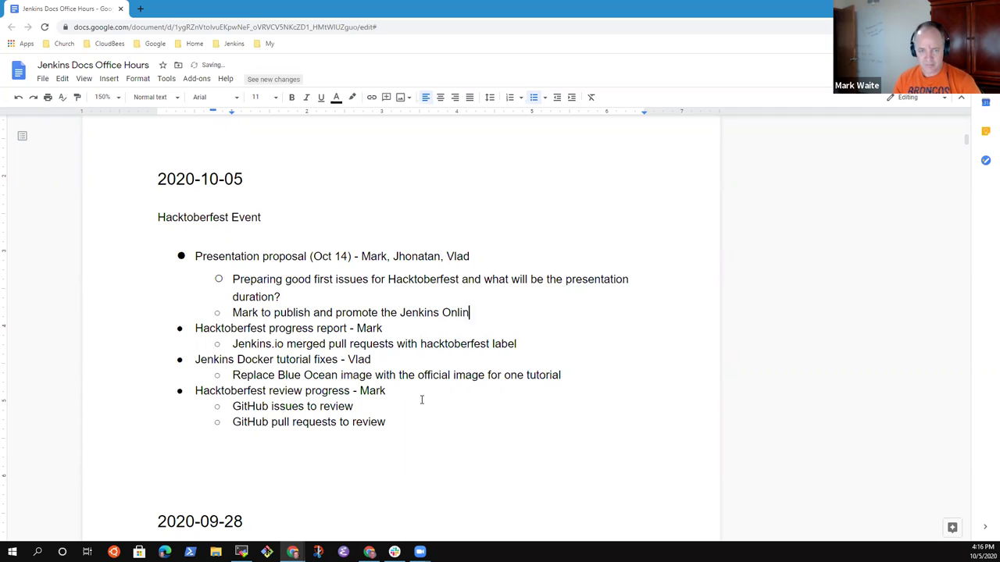
type("e Meetup ")
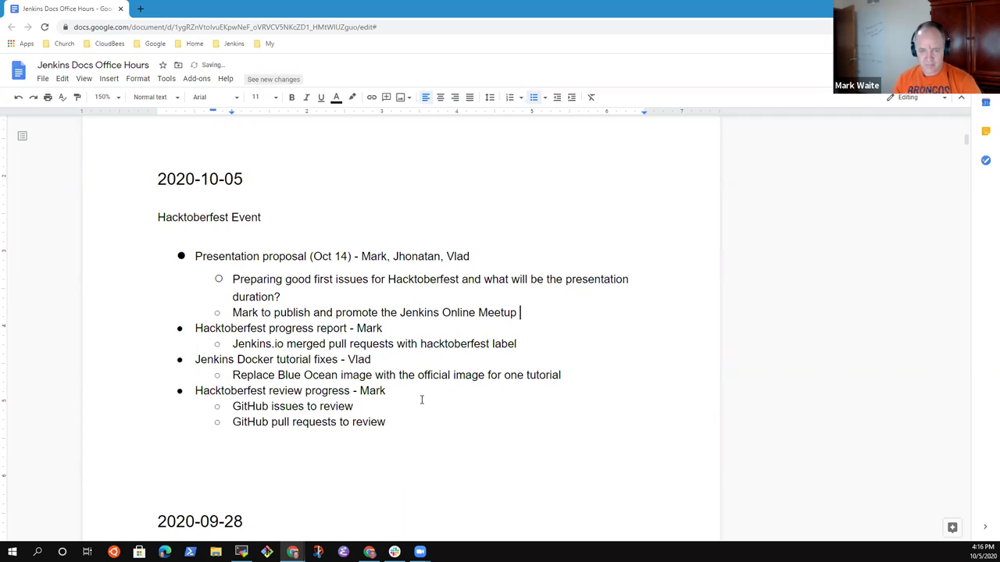
type("- Oct 14")
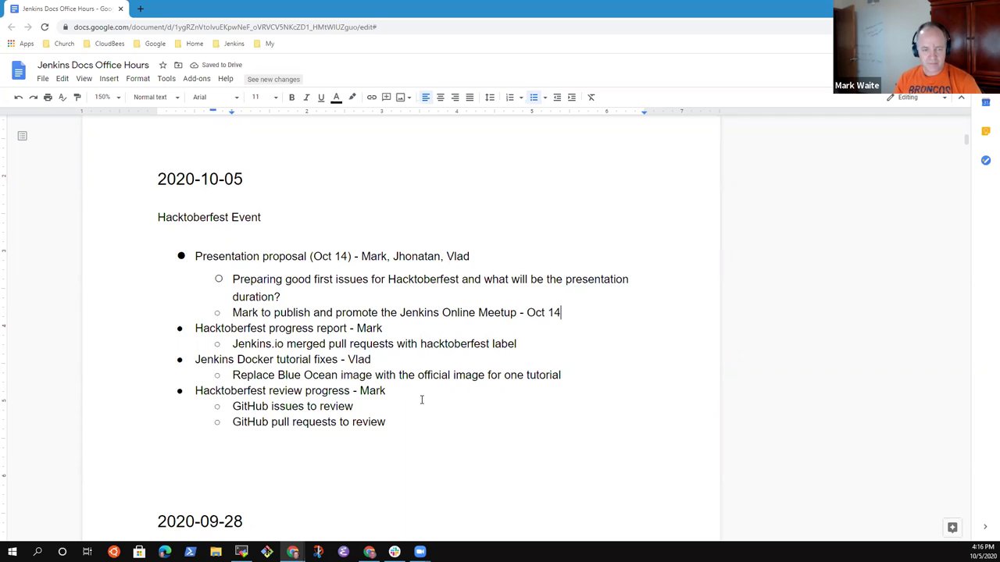
Remove the word "to" before "publish" in the new Jenkins Online Meetup sub-item
key("ctrl+Left")
key("ctrl+Left")
key("ctrl+Left")
key("ctrl+Left")
key("ctrl+Left")
key("ctrl+Left")
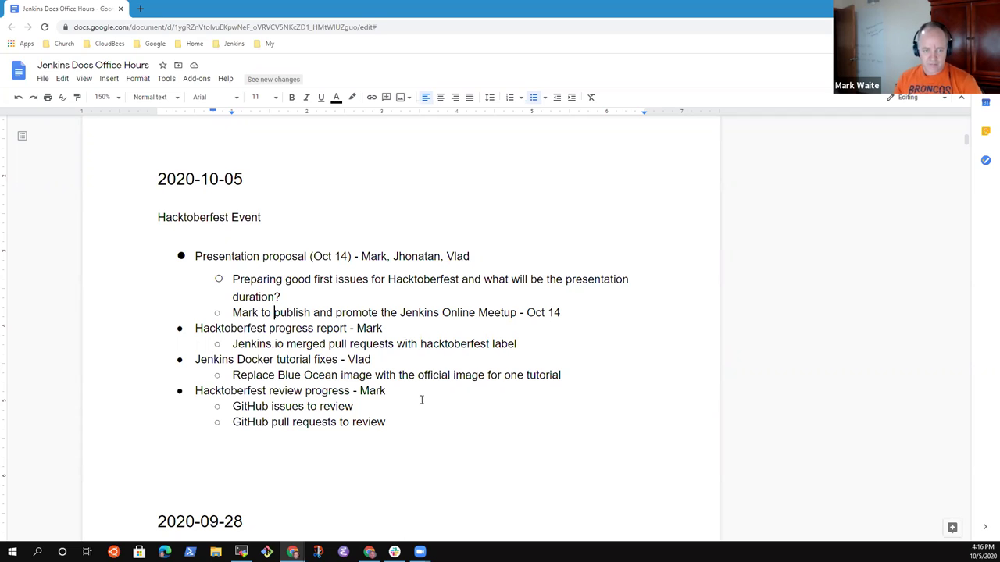
key("ctrl+shift+Left")
key("BackSpace")
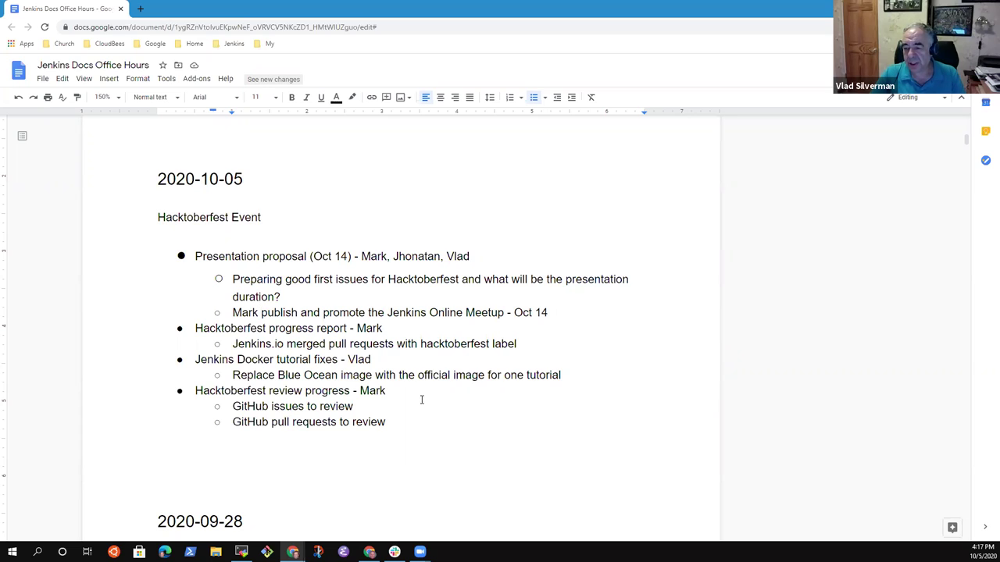
Add a nested item below the Jenkins Online Meetup sub-item reading "Retweet the announcement from jenkinsci"
key("End")
key("Return")
key("Tab")
type("T")
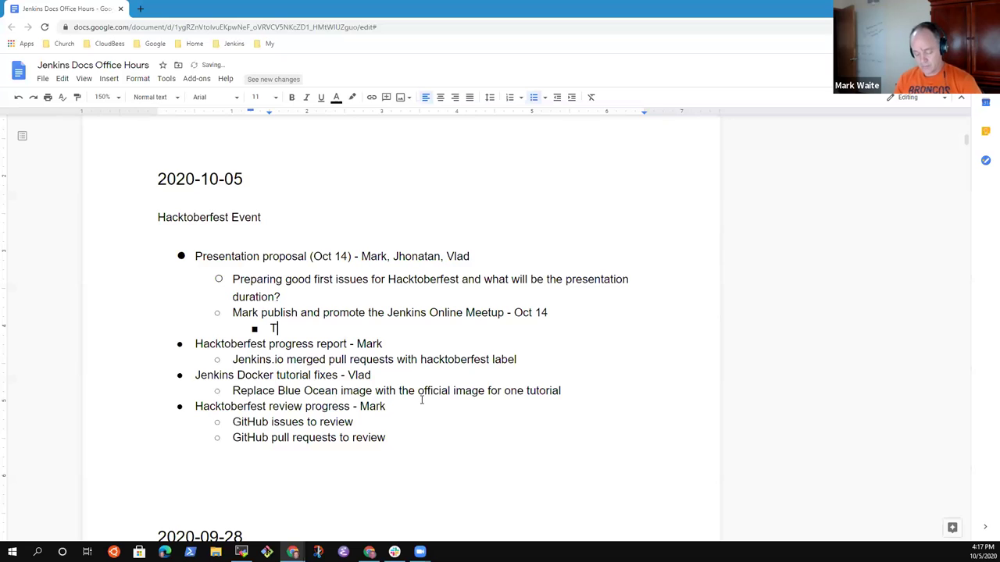
key("BackSpace")
type("Re")
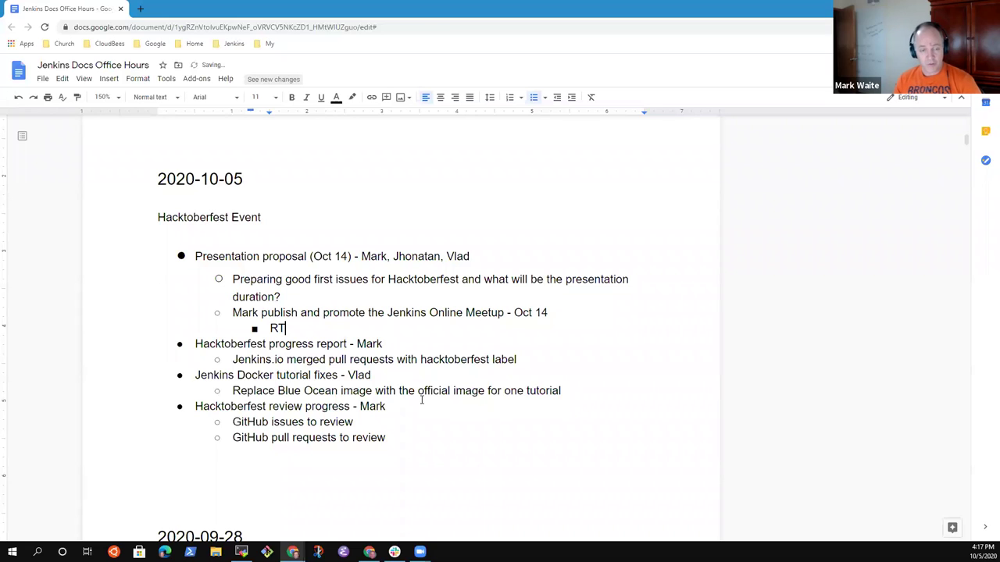
type("tw")
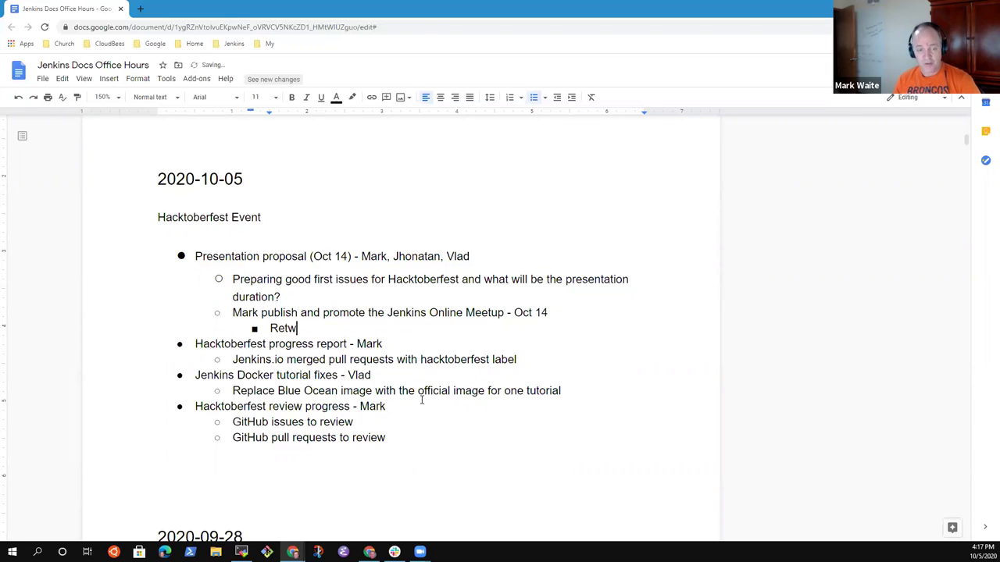
type("eet the ann")
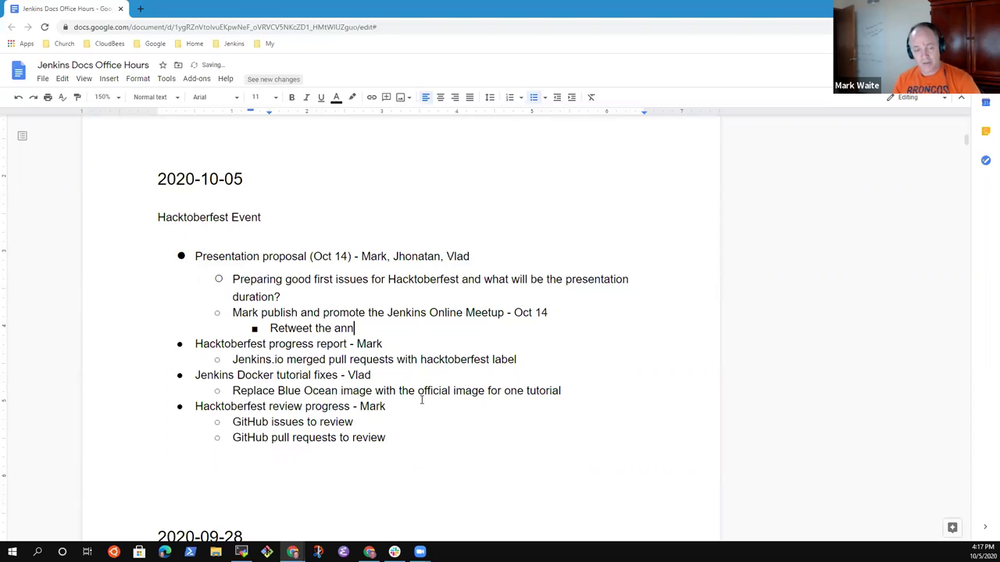
type("ouncement from ")
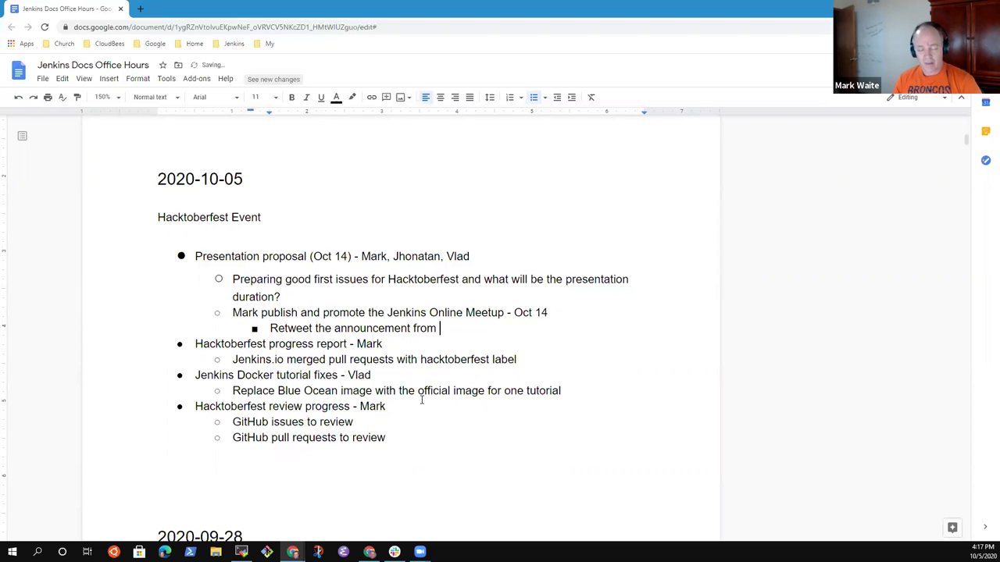
type("jenkinsci")
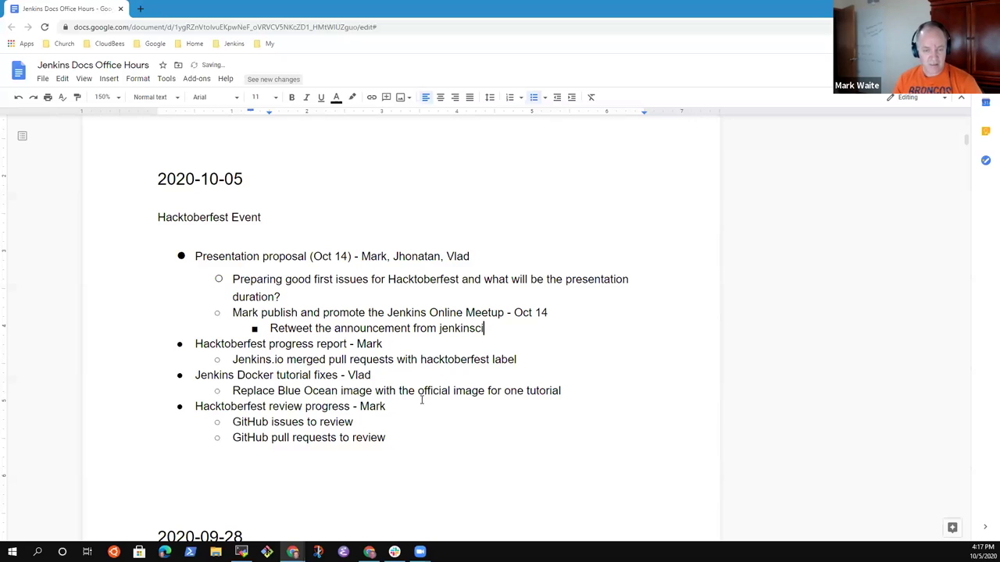
Add the nested item "LinkedIn announcement, like and share the LinkedIn announcement" below the retweet item
key("Return")
type("LinkedIn announcement, like and share ")
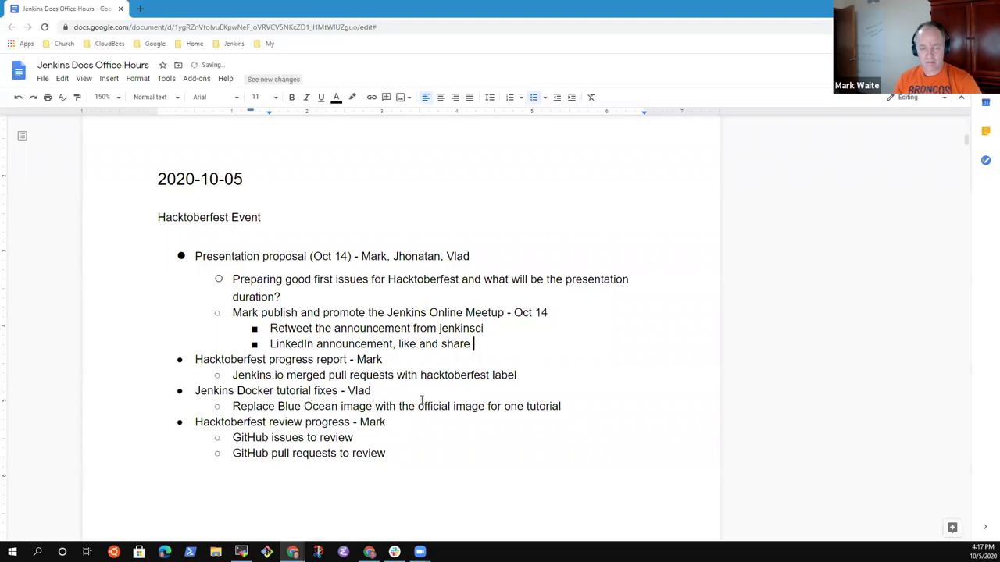
type("the LinkedIn")
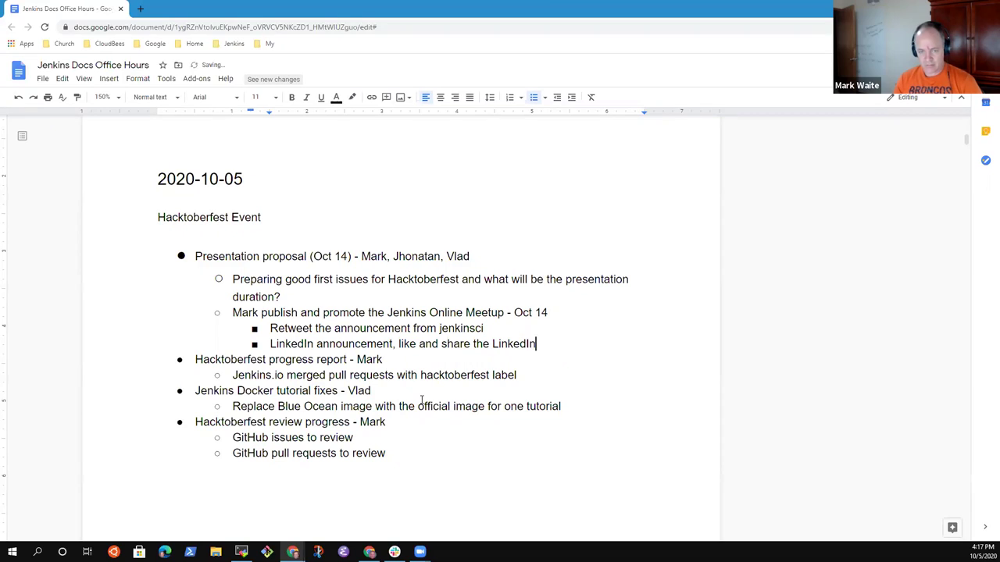
type(" announcemen")
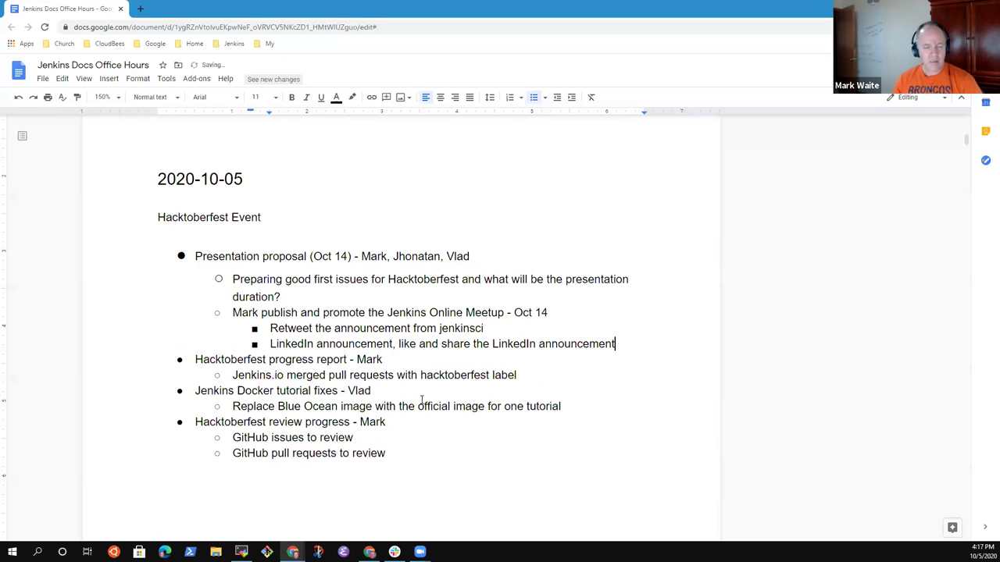
type("t")
Add the nested item "Jenkins user mailing list?" below the LinkedIn announcement item
key("Return")
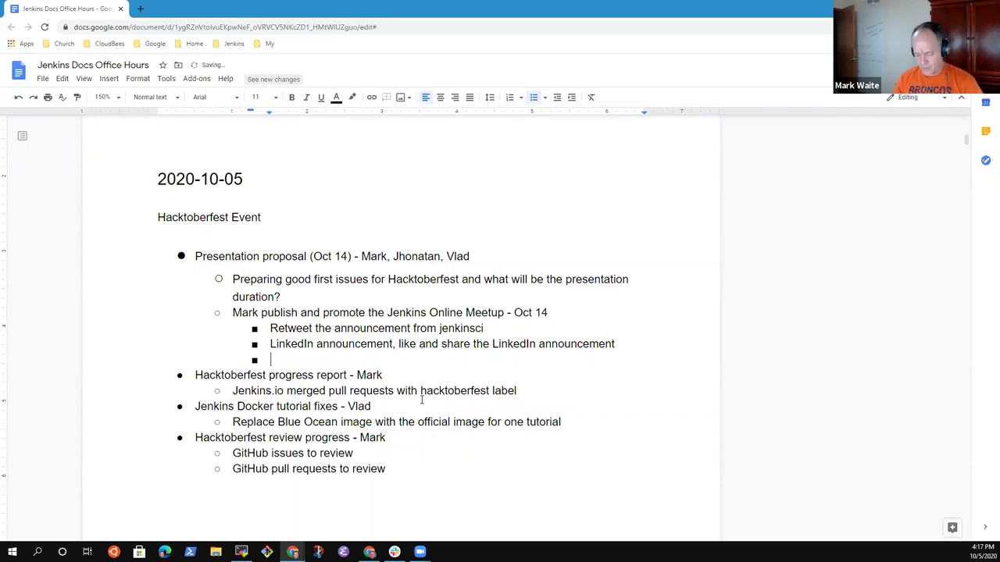
type("Jenkins user")
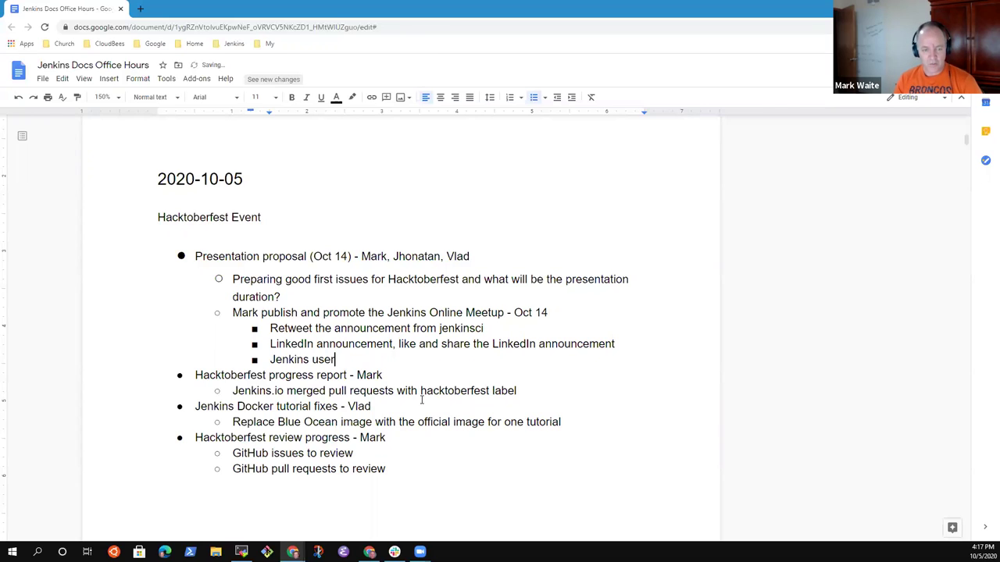
type(" mailing list")
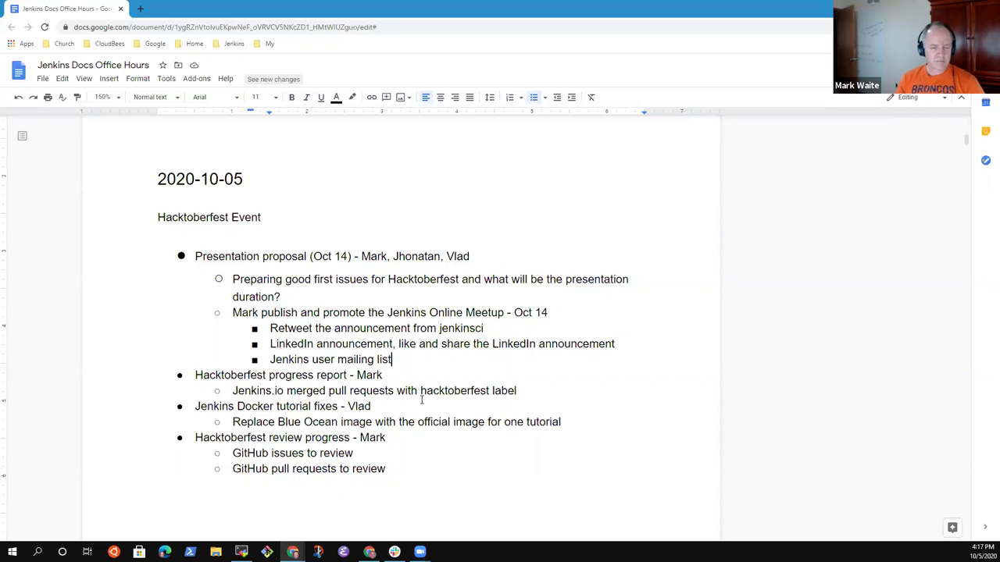
type("?")
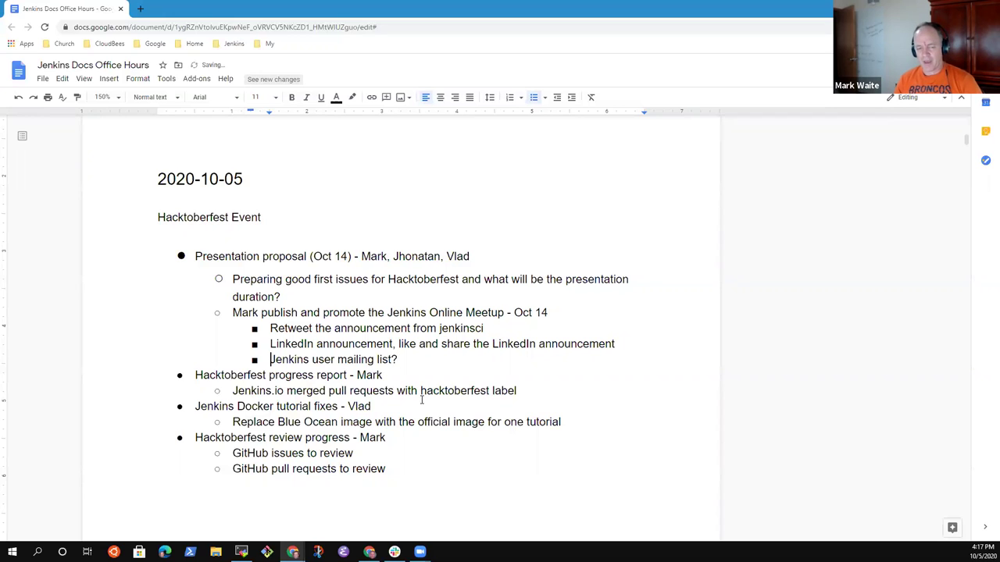
key("shift+End")
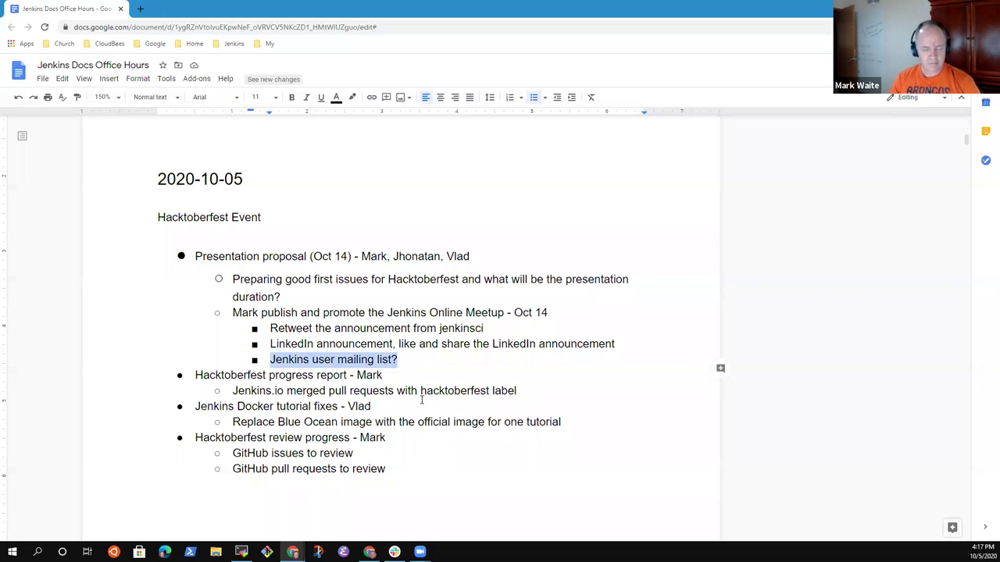
key("Right")
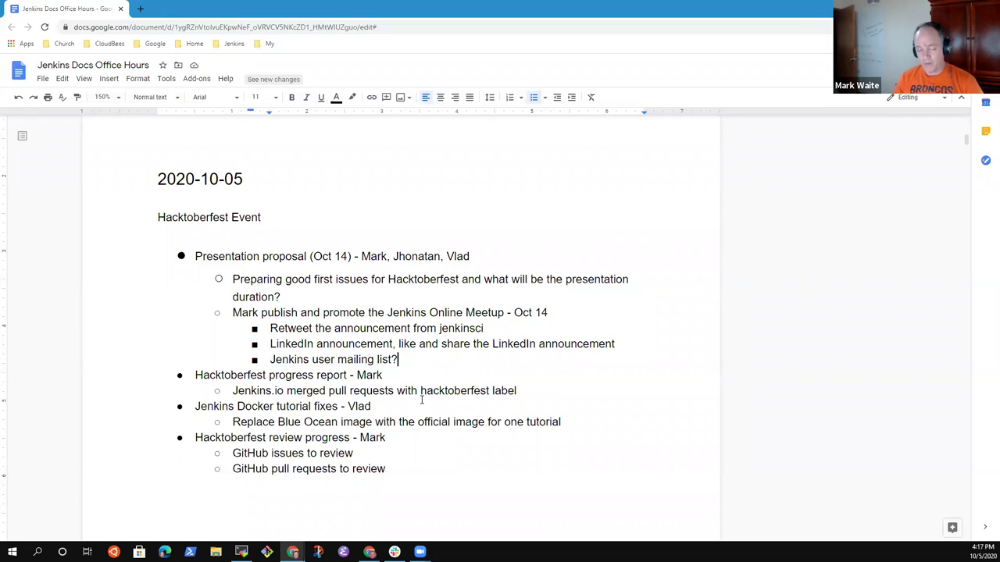
Add two nested items, "Reddit?" and "Gitter?", below the mailing list item
key("Return")
type("Reddit?")
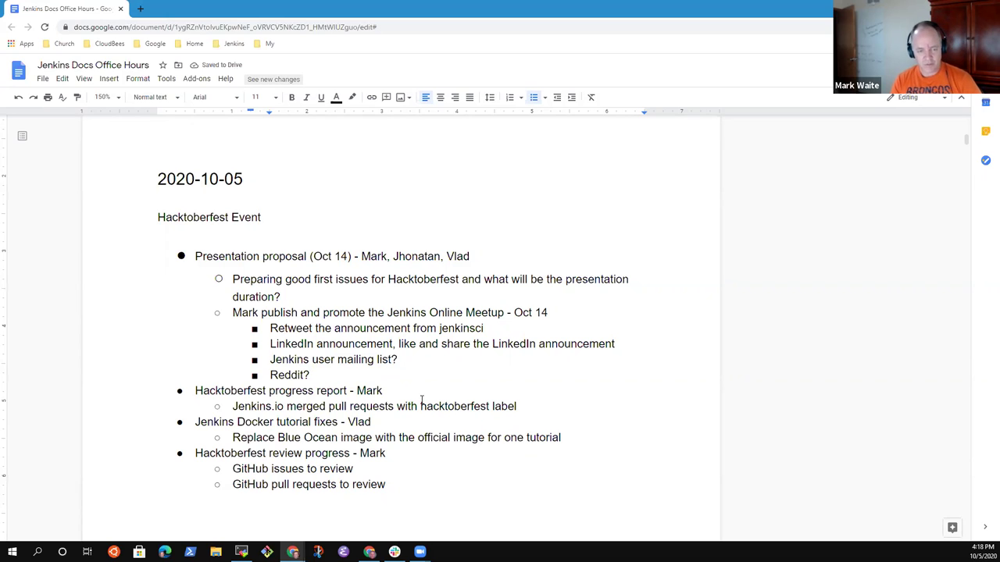
key("Return")
type("Gitter?")
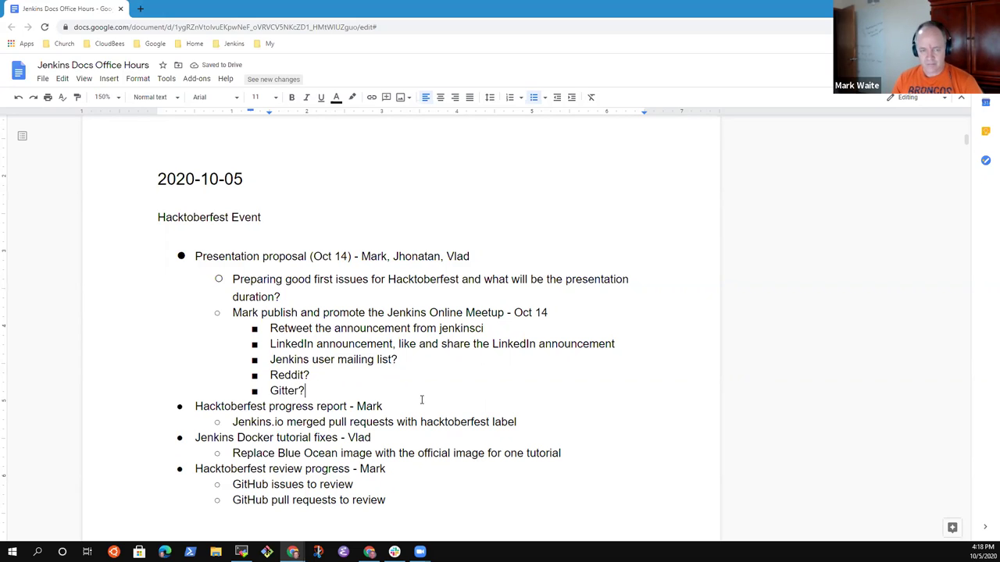
Reword the Gitter and Reddit items to "Gitter Jenkins channel" and "Reddit Jenkins channel"
key("BackSpace")
type("Jenk")
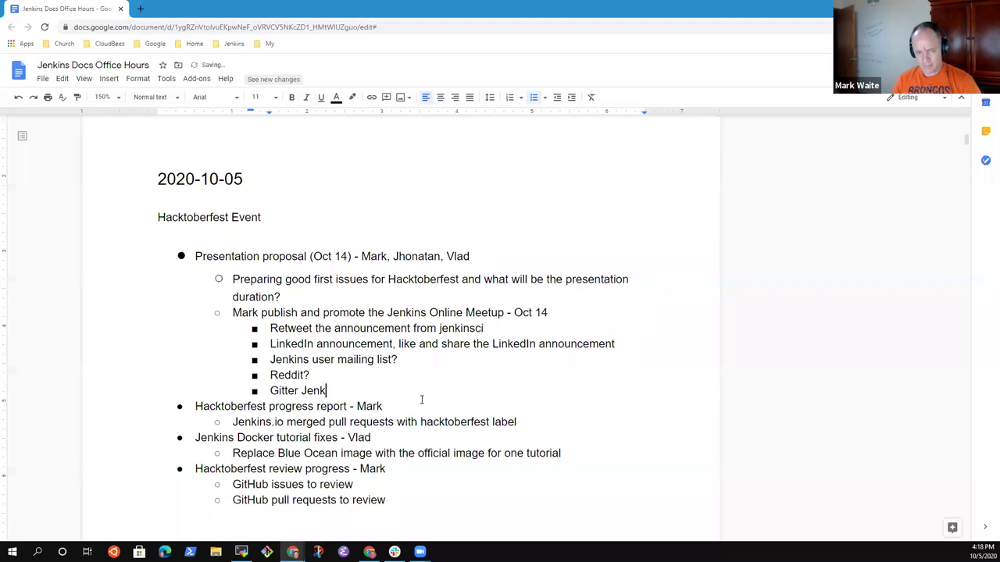
type("ins channel")
key("Up")
key("BackSpace")
type("\\ Jenkis")
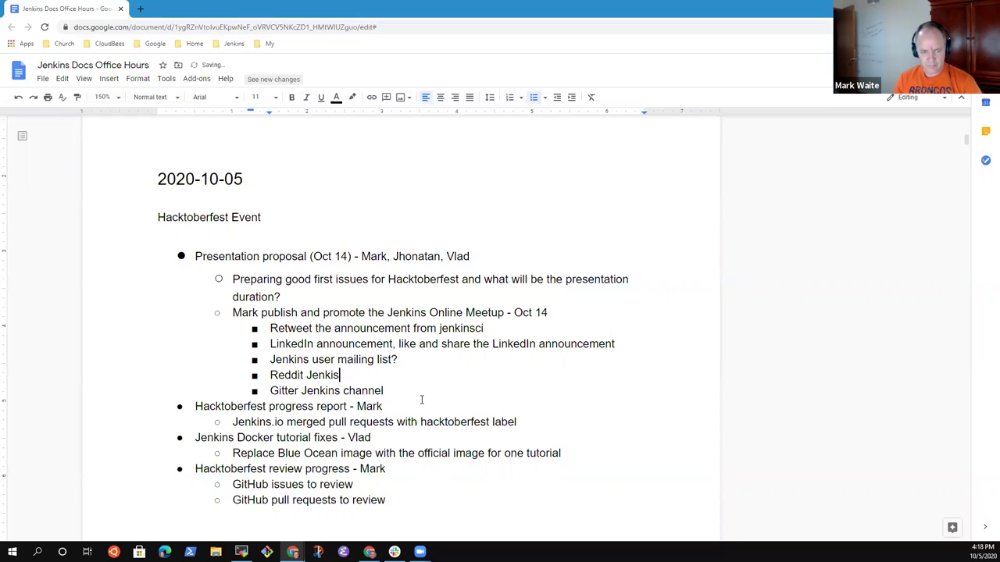
key("BackSpace")
type("ns channel")
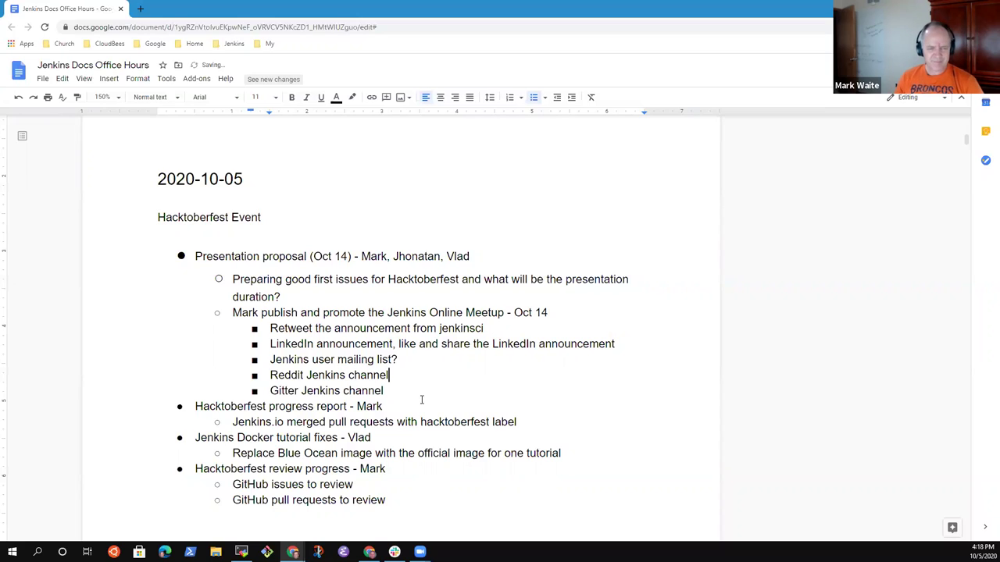
Add the nested item "Can cdCon announce it for us?" below the Gitter Jenkins channel item
key("Home")
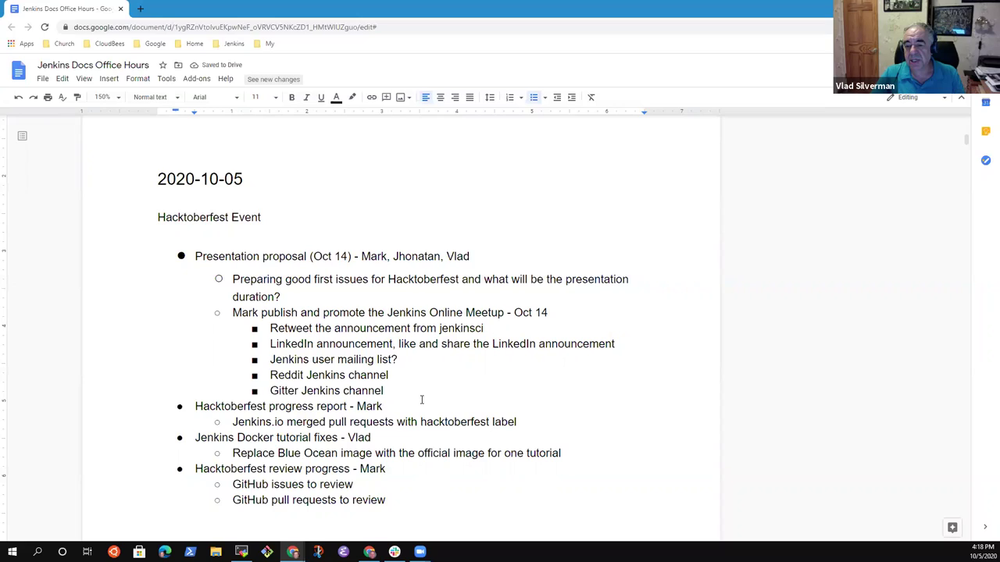
key("End")
key("Return")
type("cdC")
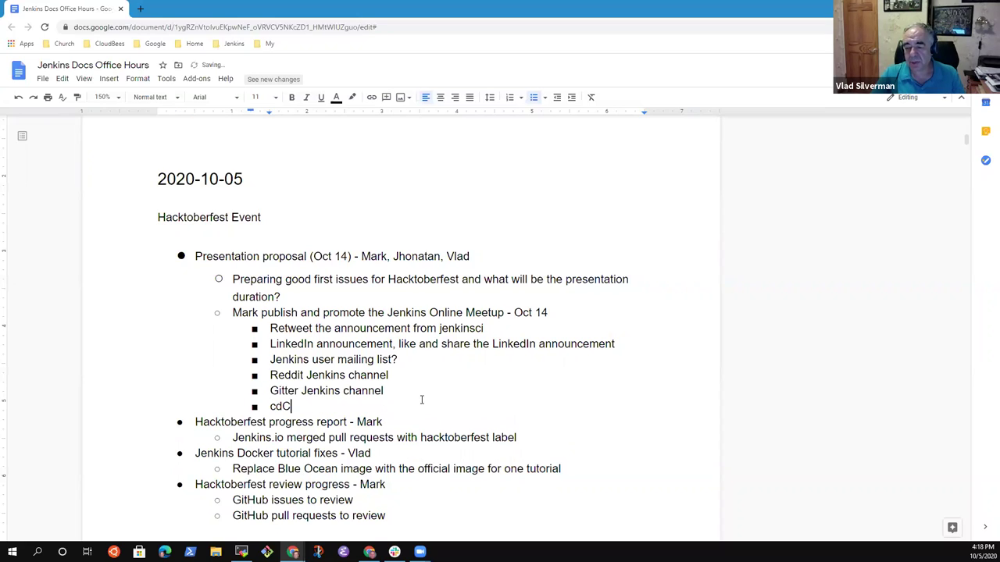
type("on")
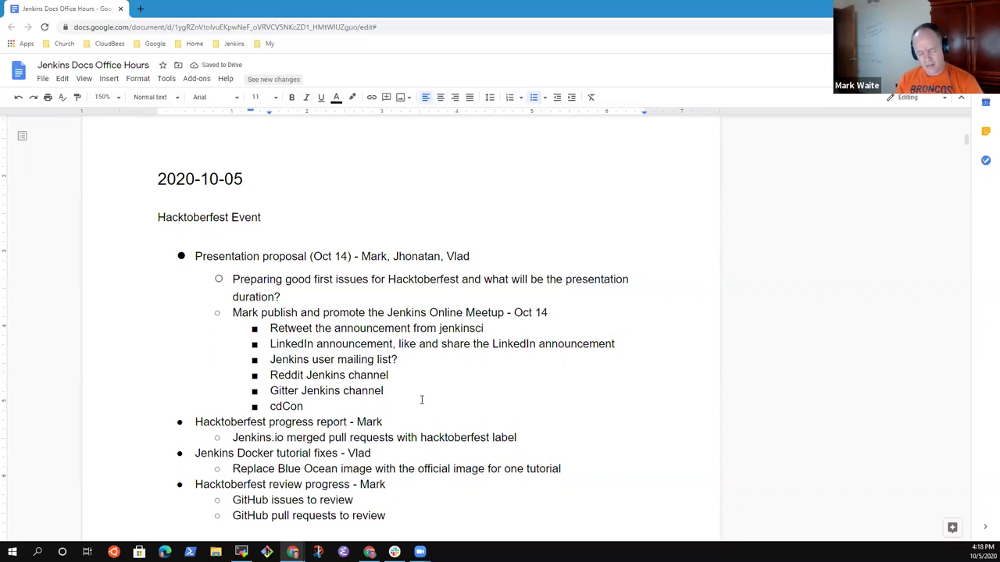
key("ctrl+BackSpace")
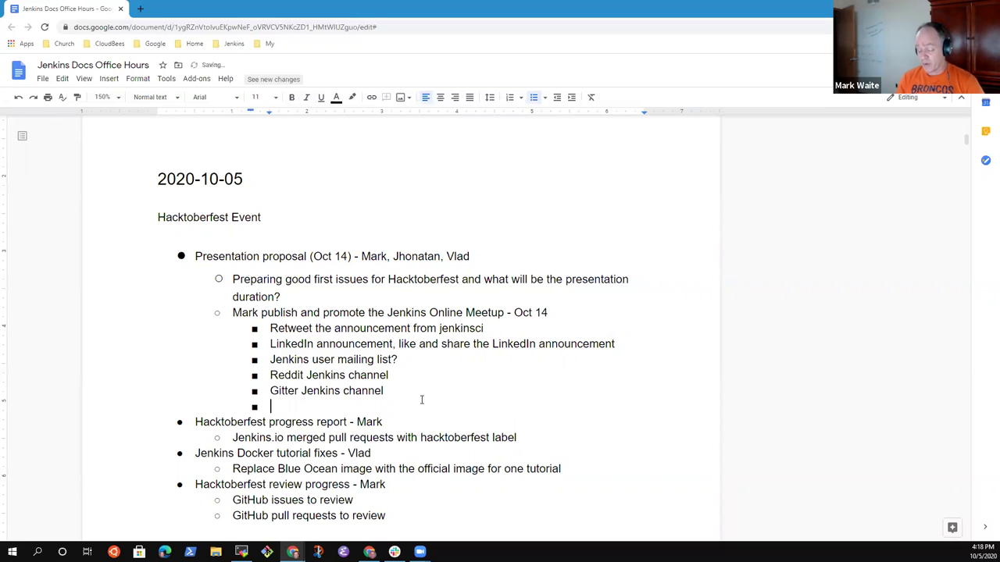
type("cd")
key("ctrl+BackSpace")
type("Can cdCO")
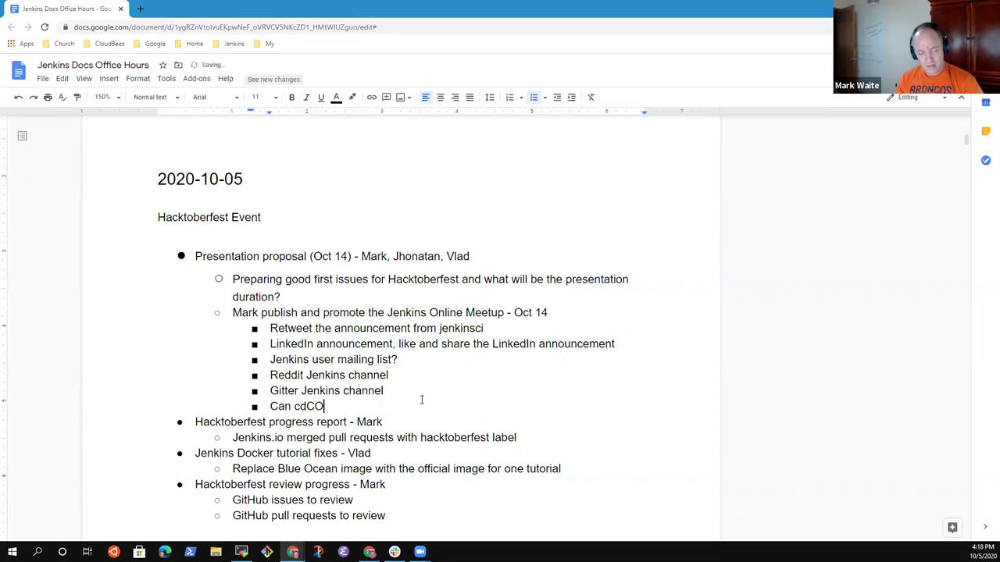
key("BackSpace")
type("on announce it for us?")
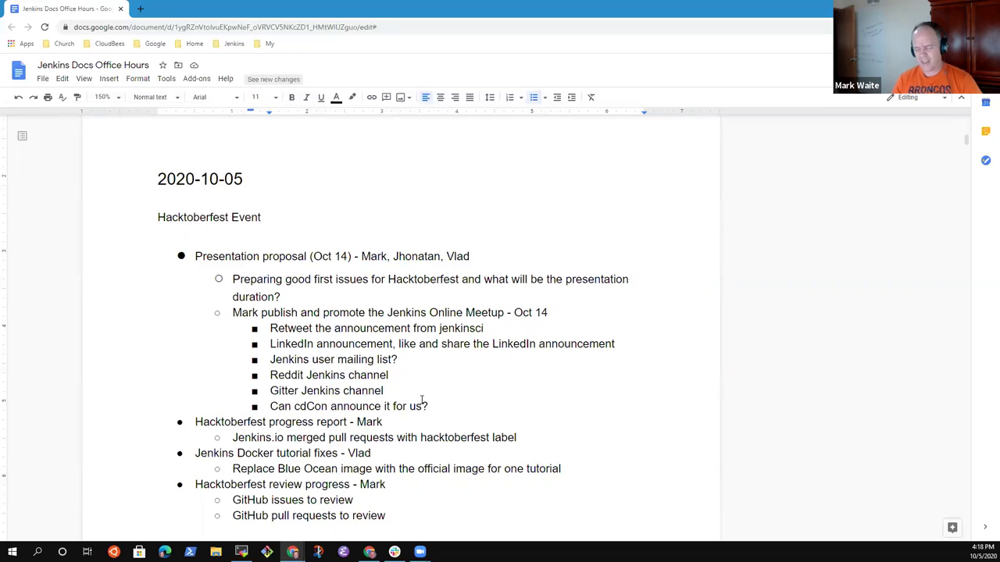
Reword the start of the first agenda item from a presentation proposal to "Hacktoberfest Presentation", keeping the date and presenters
key("Up")
key("Up")
key("Up")
key("Up")
key("Up")
key("Up")
key("Up")
key("Up")
key("Up")
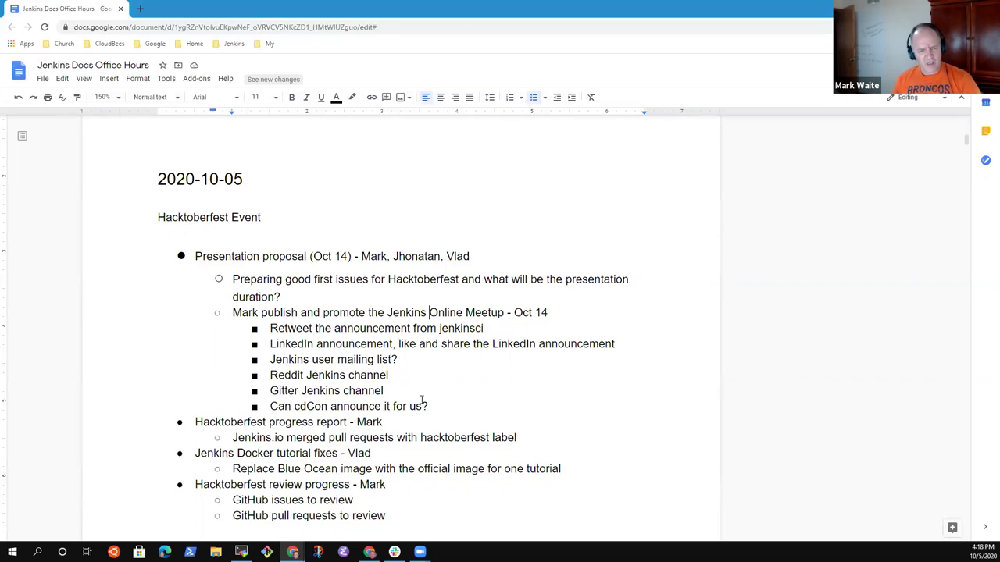
key("ctrl+shift+Left")
key("BackSpace")
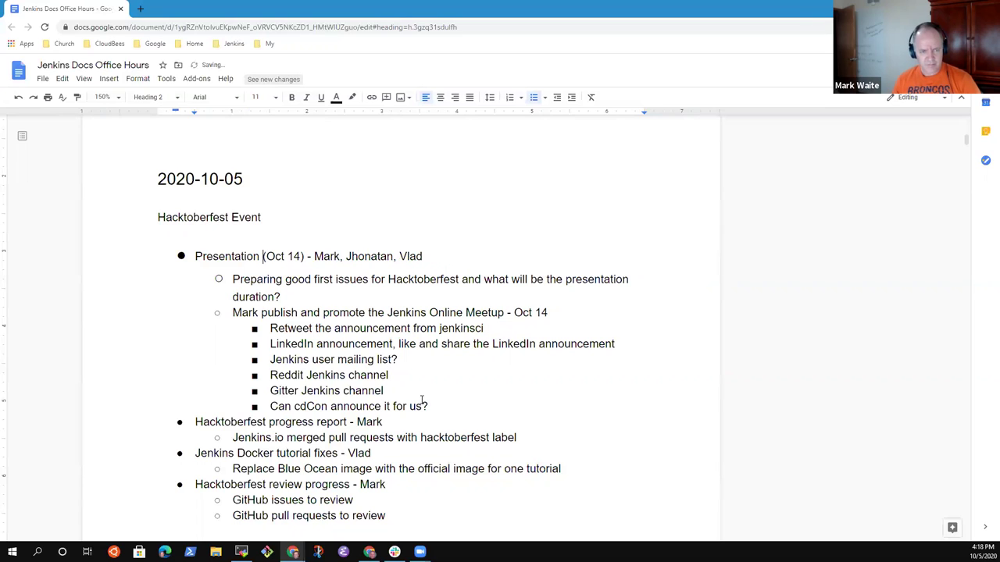
type("Hackto")
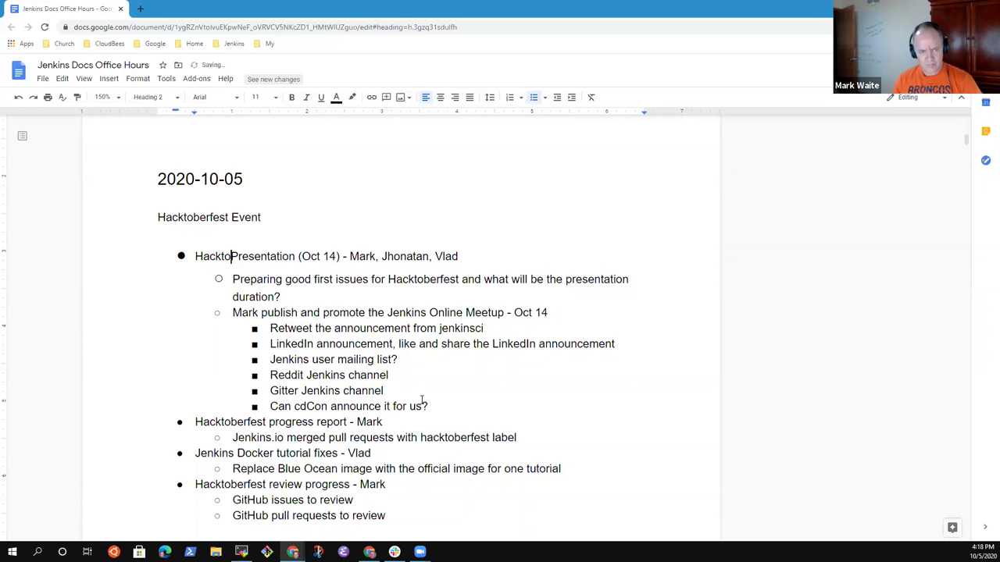
type("berf")
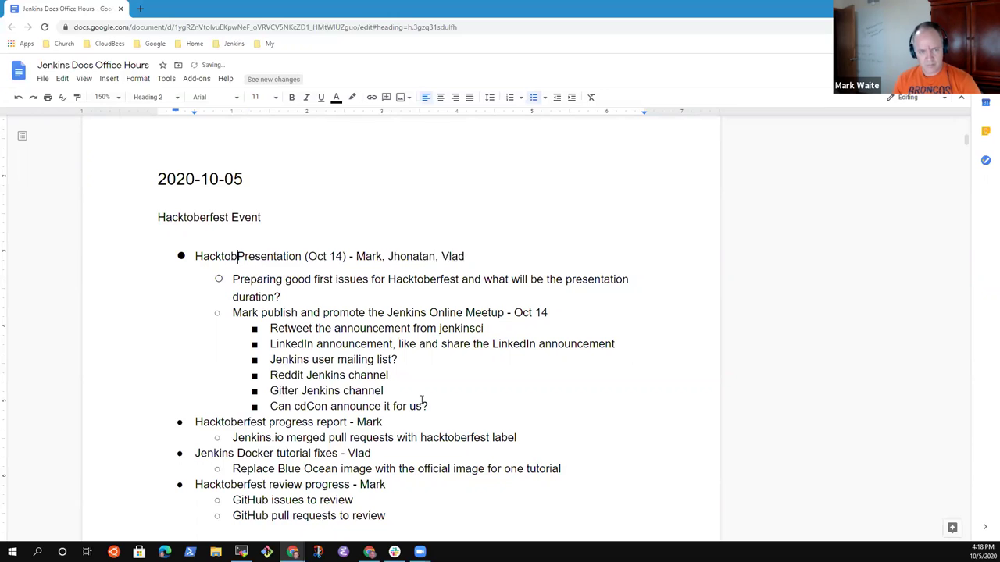
type("est")
Highlight the whole "Hacktoberfest progress report" agenda item
key("Down")
key("Down")
key("Down")
key("Down")
key("Down")
key("Down")
key("Down")
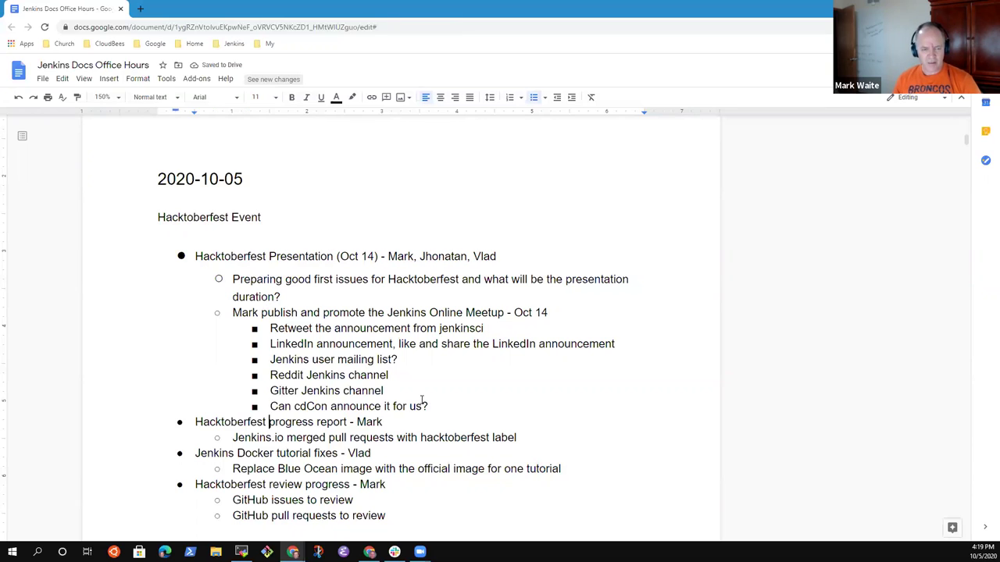
key("Home")
key("shift+End")
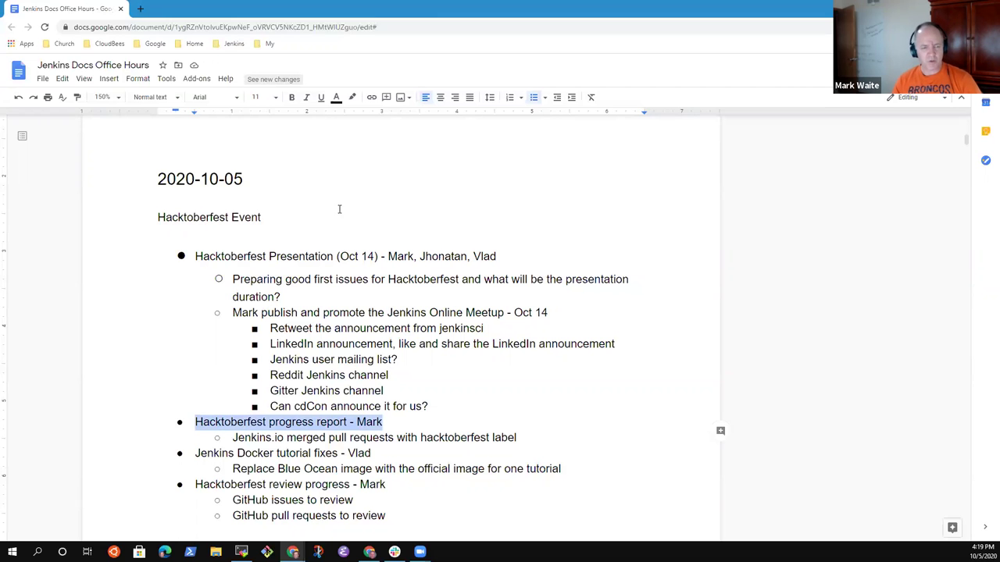
Open the jenkinsci organization page on GitHub in a new browser tab
left_click(140, 9)
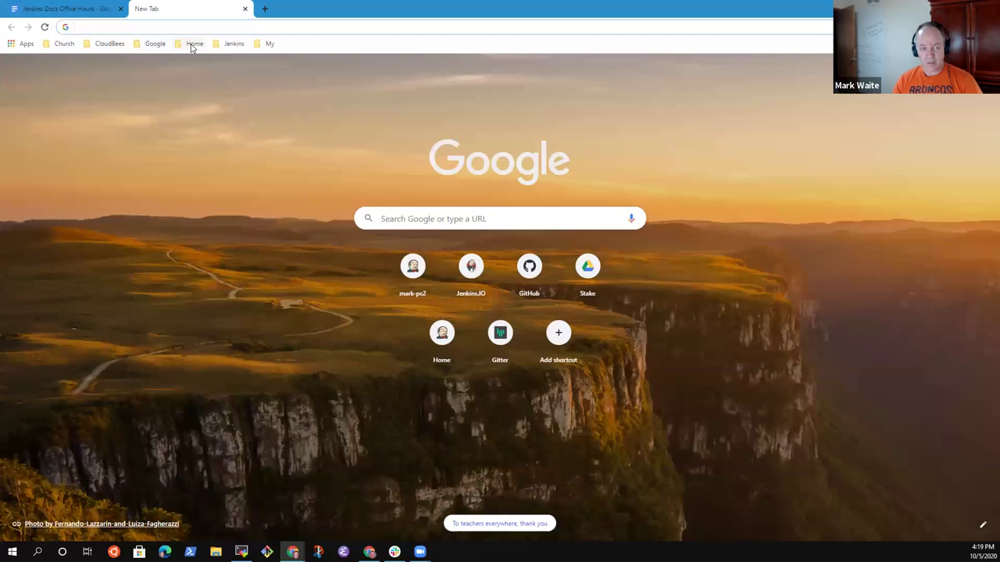
left_click(192, 46)
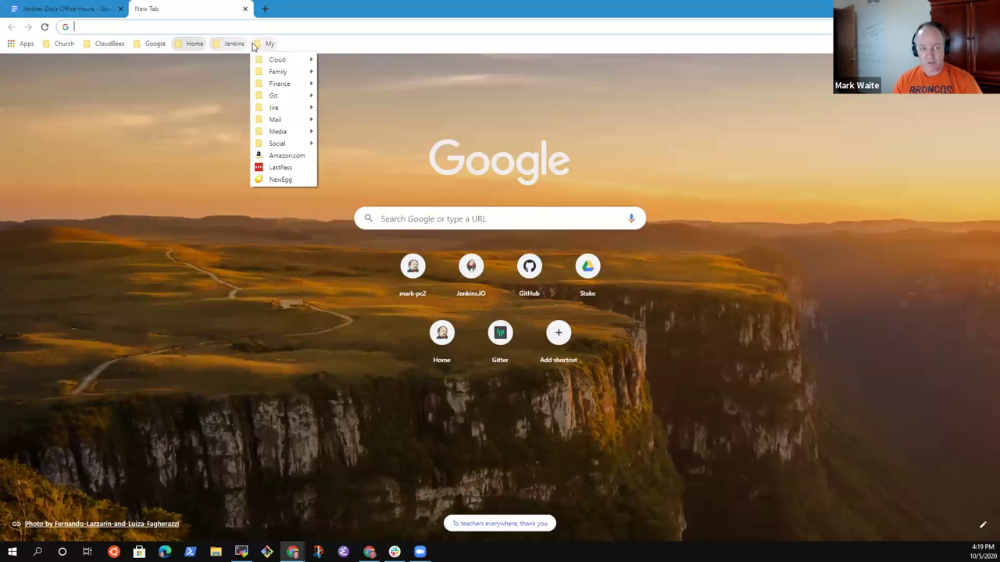
mouse_move(234, 45)
mouse_move(268, 44)
mouse_move(291, 96)
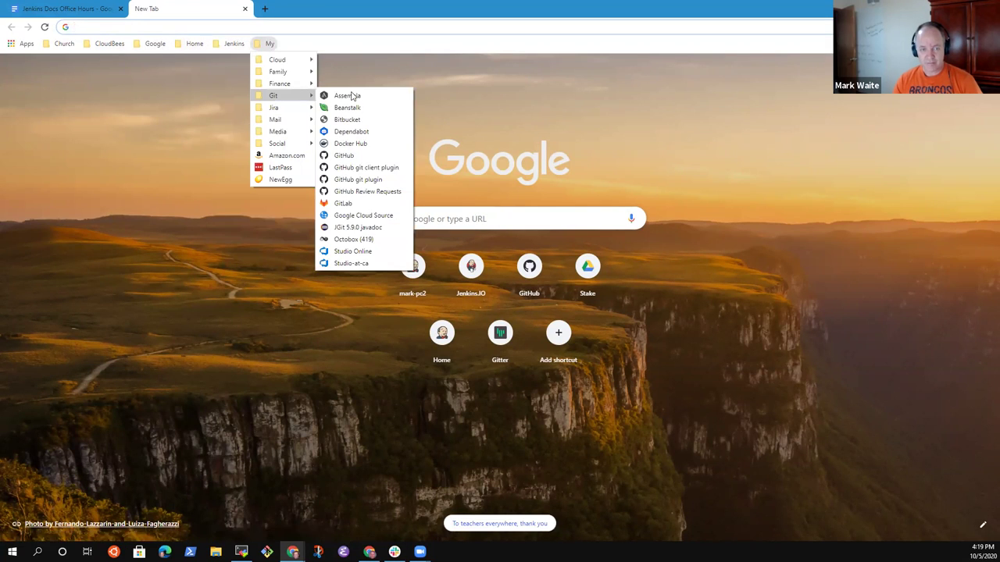
left_click(377, 156)
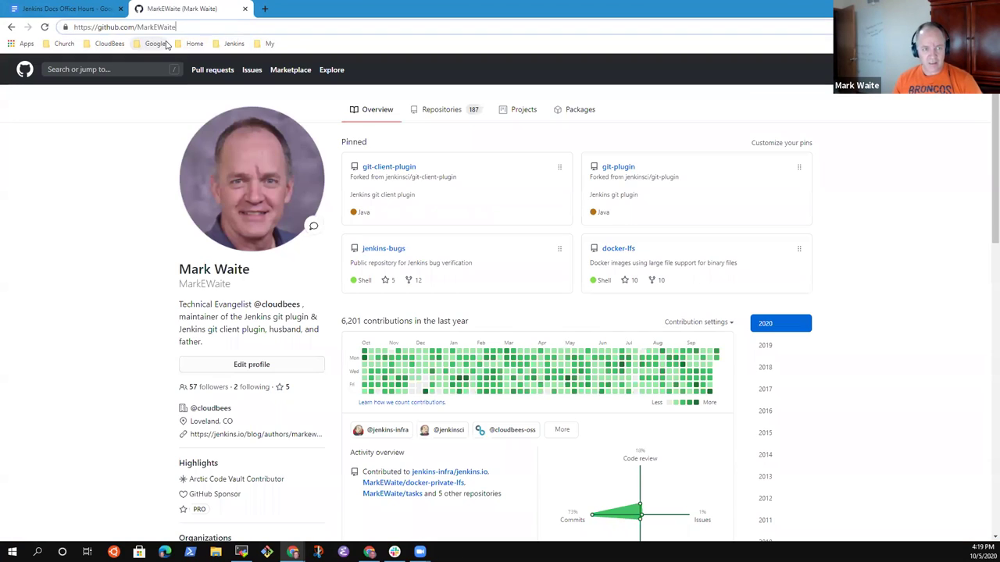
key("ctrl+shift+Left")
type("jenkinsci")
left_click(166, 47)
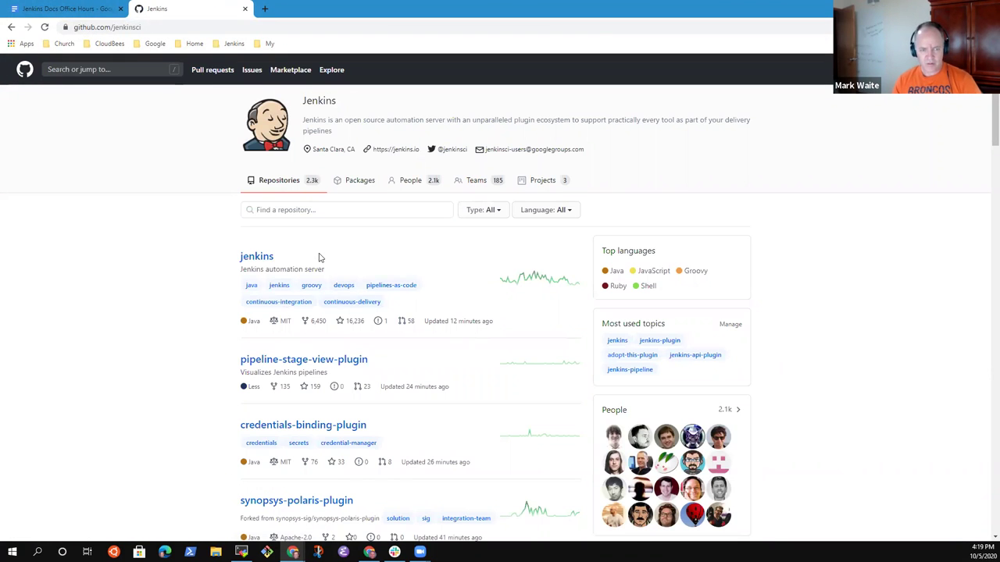
left_click(308, 211)
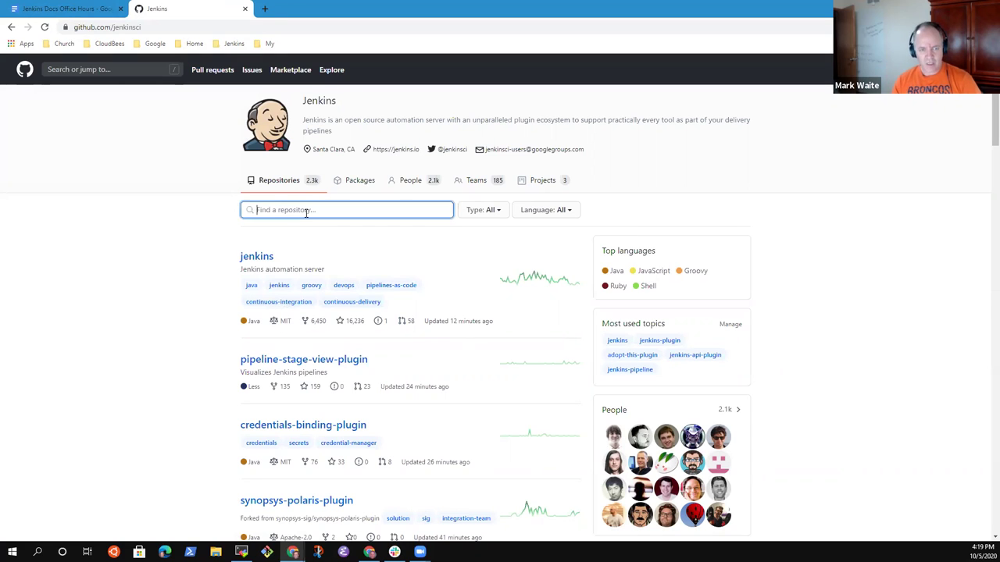
type("jen")
key("BackSpace")
key("BackSpace")
key("BackSpace")
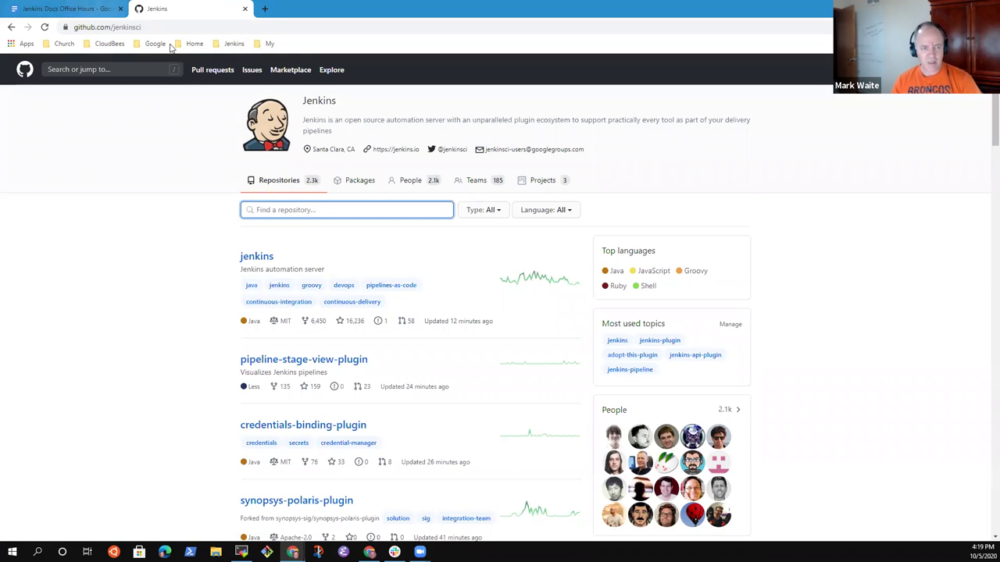
Open the jenkins-infra/jenkins.io repository from the Jenkins GitHub bookmarks and list its closed pull requests
left_click(234, 43)
mouse_move(275, 117)
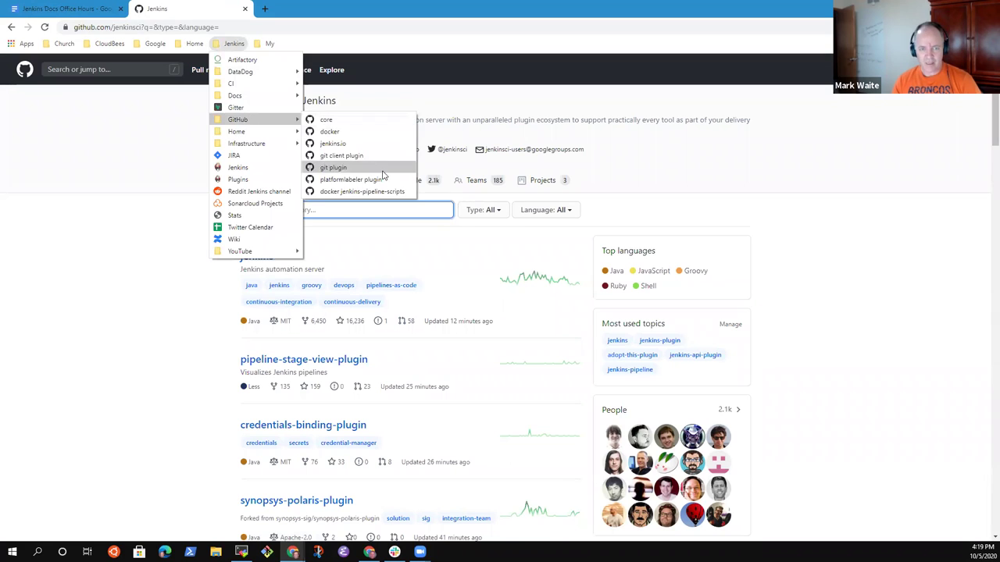
left_click(352, 145)
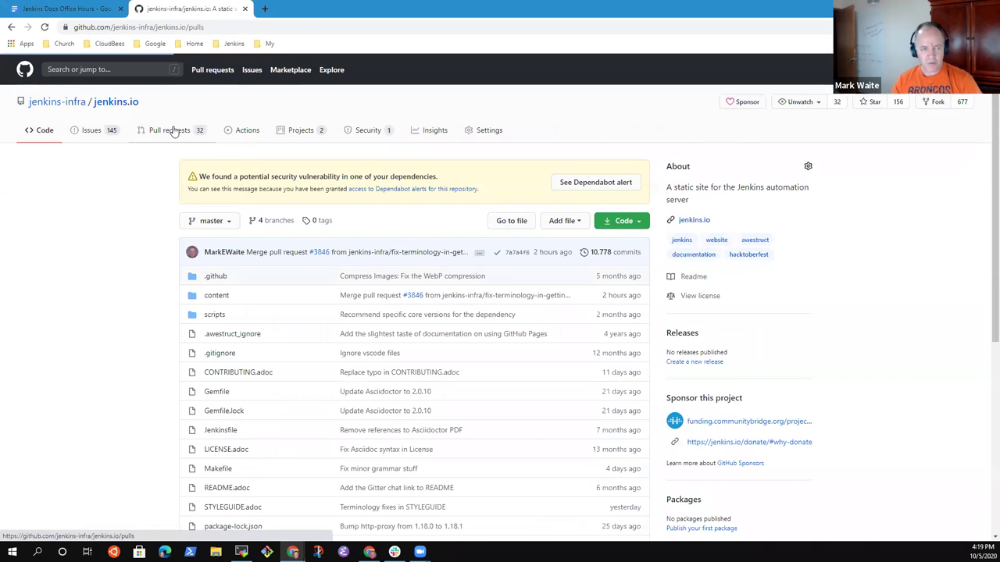
left_click(290, 202)
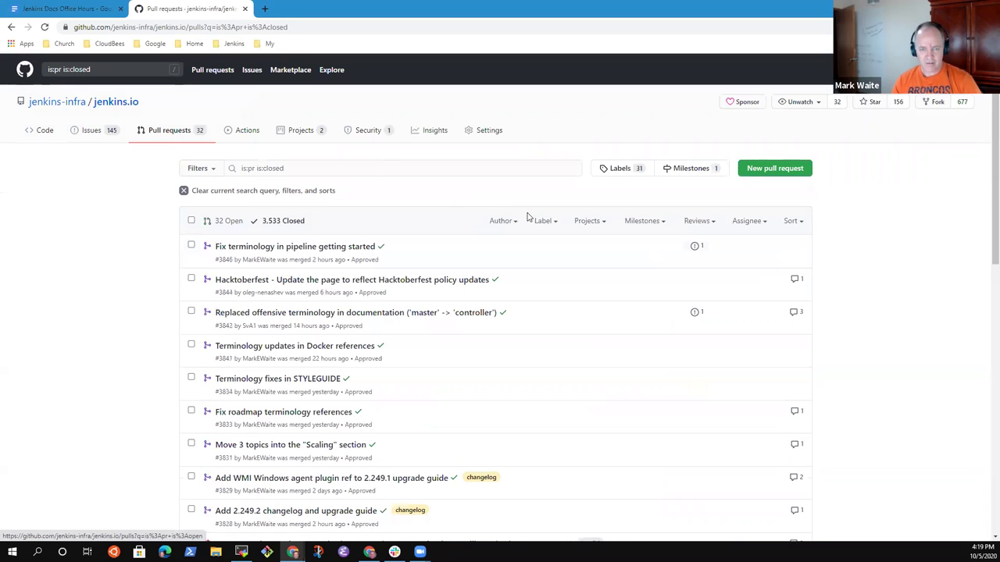
Filter the closed pull requests by the hacktoberfest label and review the matching entries
left_click(554, 224)
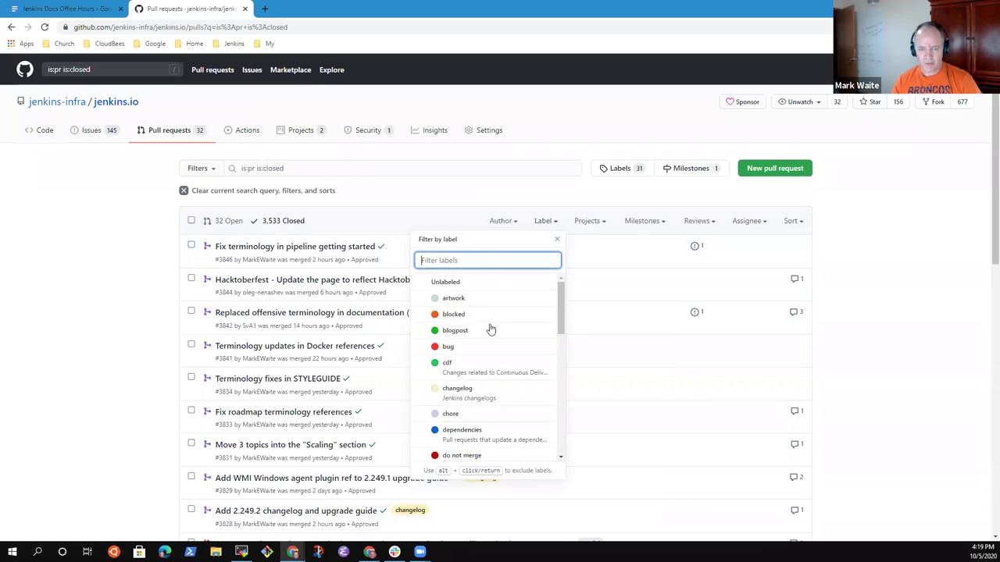
type("hackt")
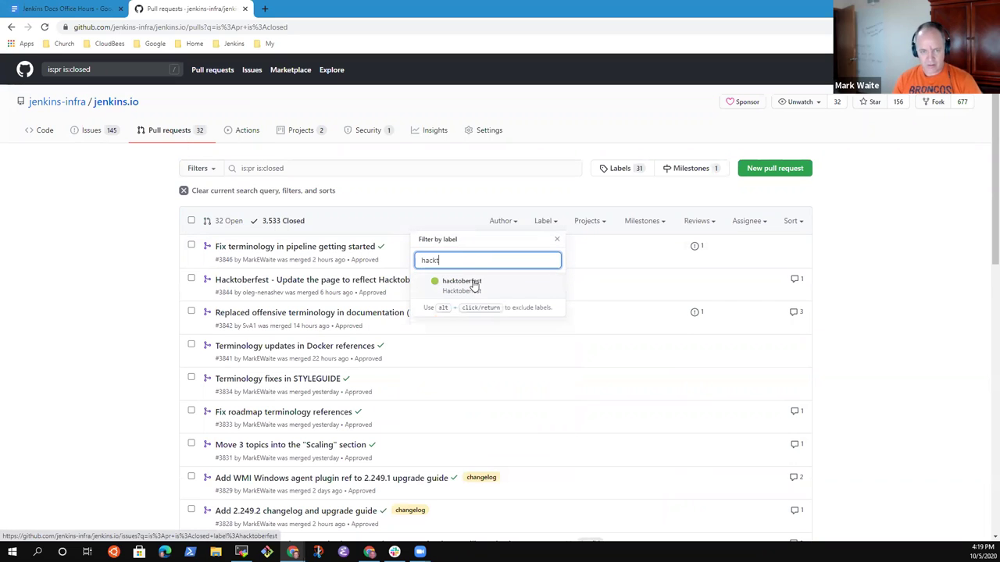
left_click(460, 291)
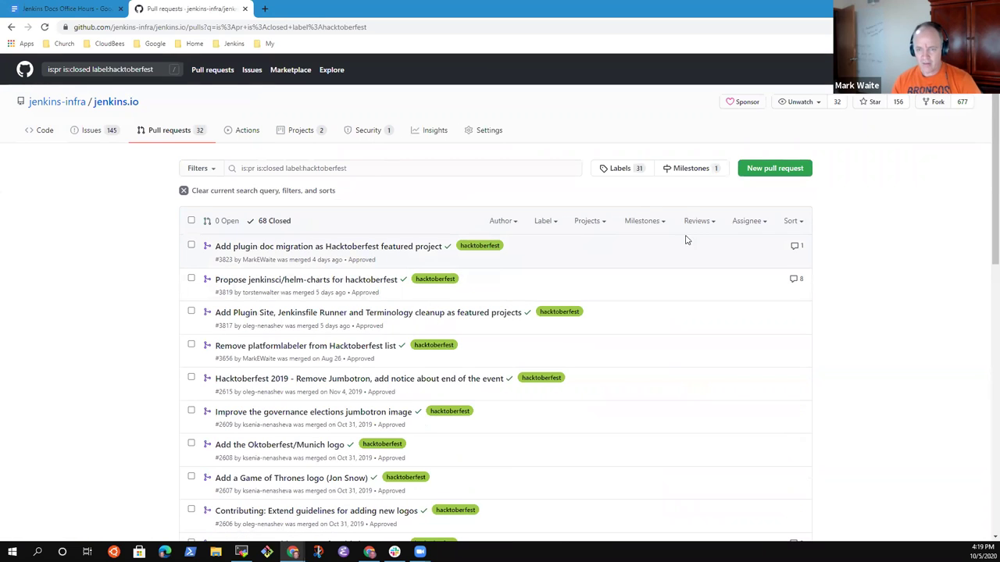
left_click(791, 221)
left_click(89, 240)
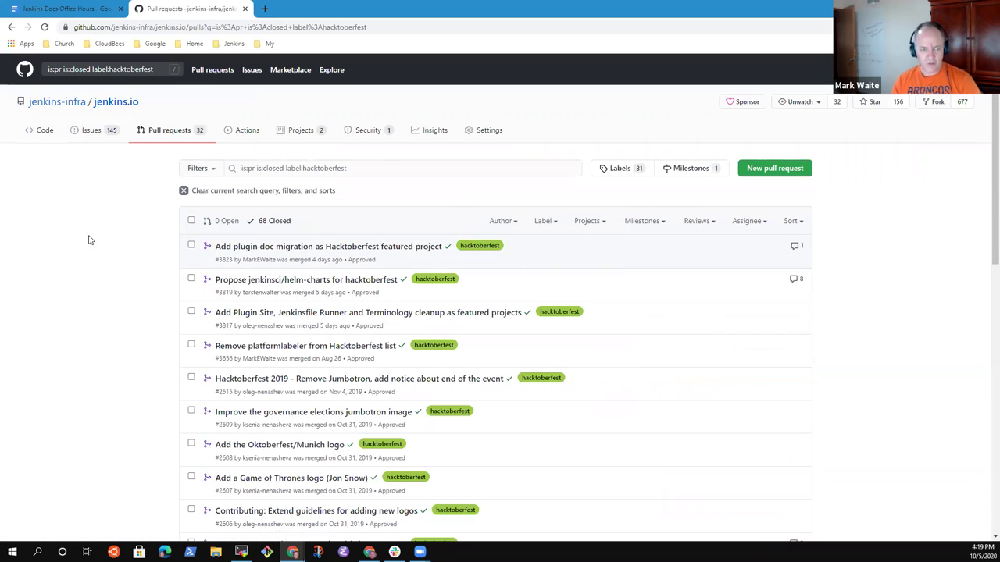
scroll(192, 257, "down", 1)
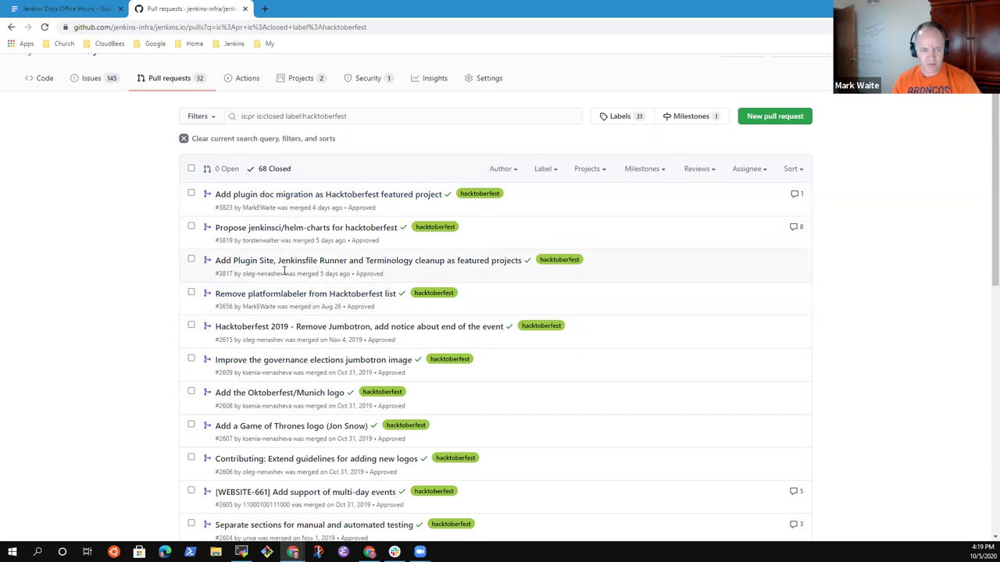
scroll(344, 297, "up", 1)
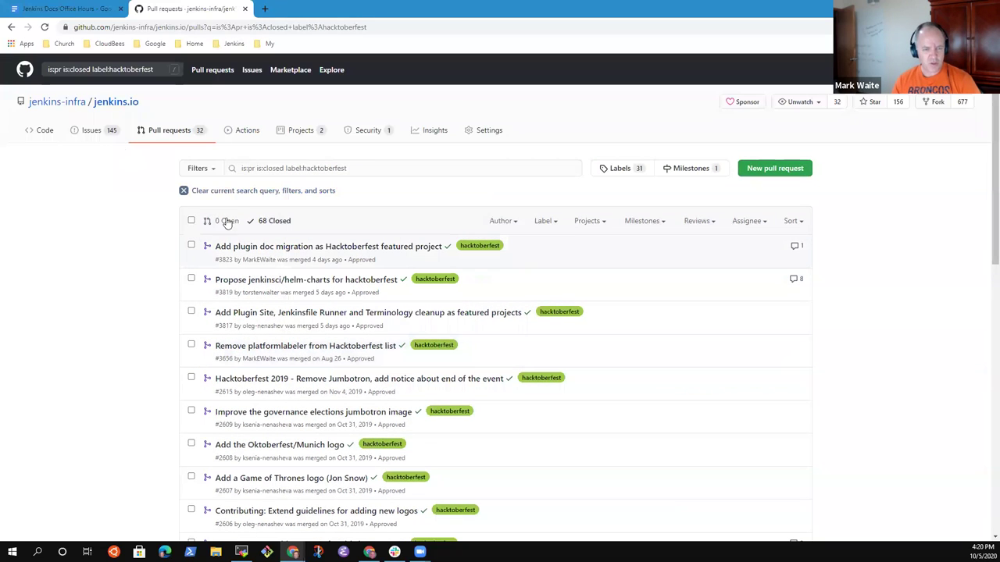
Remove is:closed from the hacktoberfest pull request search and check the open pull requests with that label
left_click(259, 222)
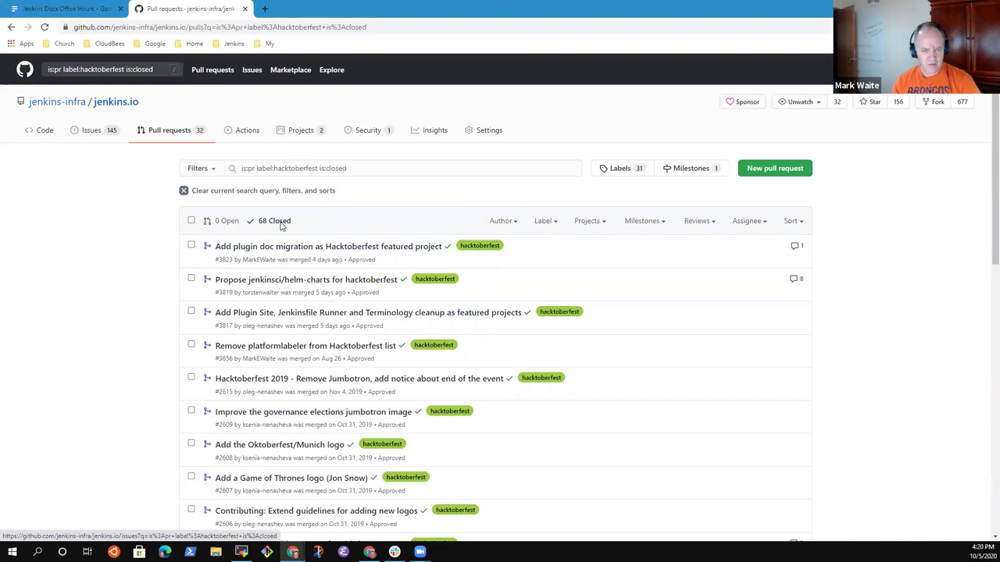
left_click(382, 171)
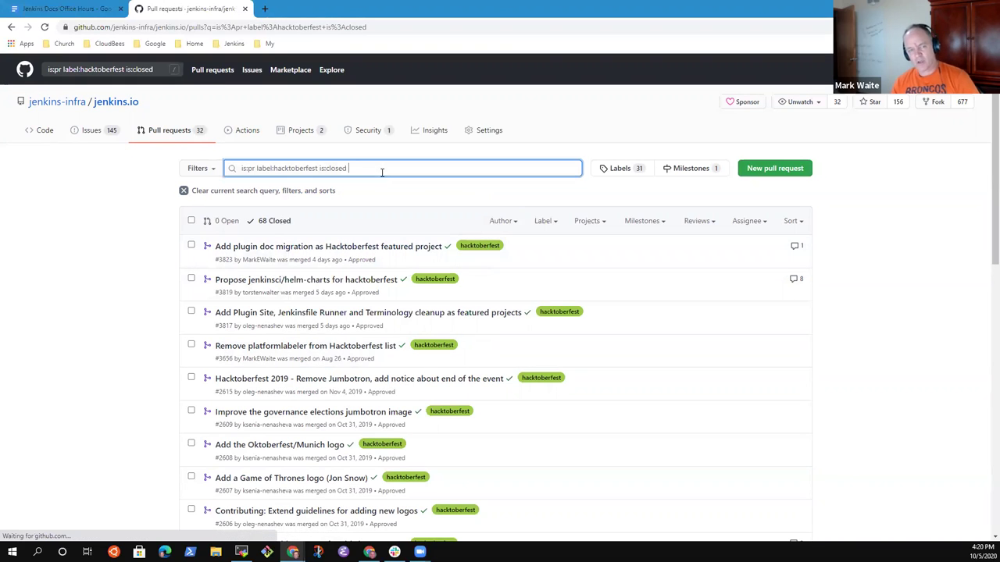
key("BackSpace")
key("BackSpace")
key("BackSpace")
key("BackSpace")
key("BackSpace")
key("BackSpace")
key("BackSpace")
key("BackSpace")
key("BackSpace")
key("BackSpace")
key("Return")
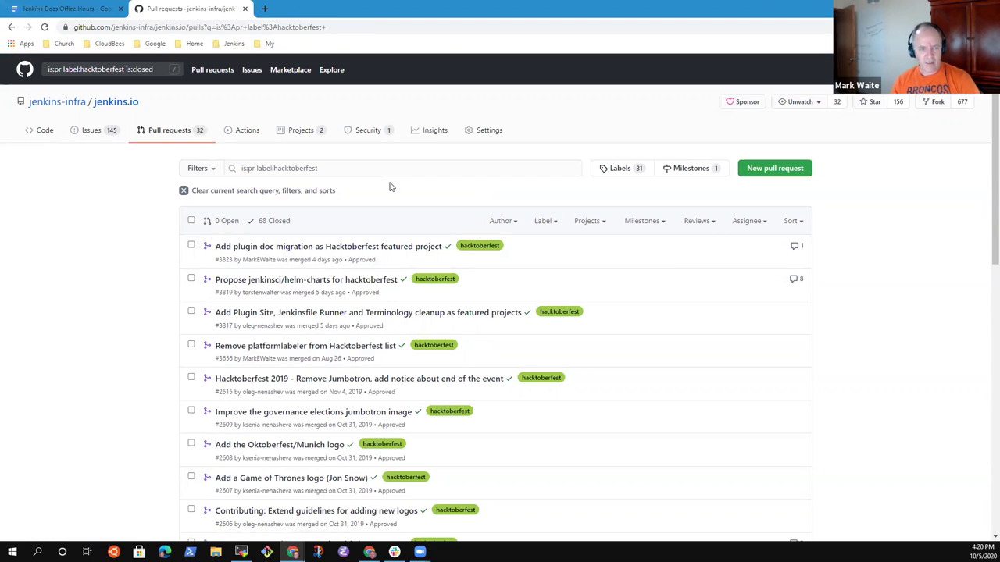
left_click(255, 221)
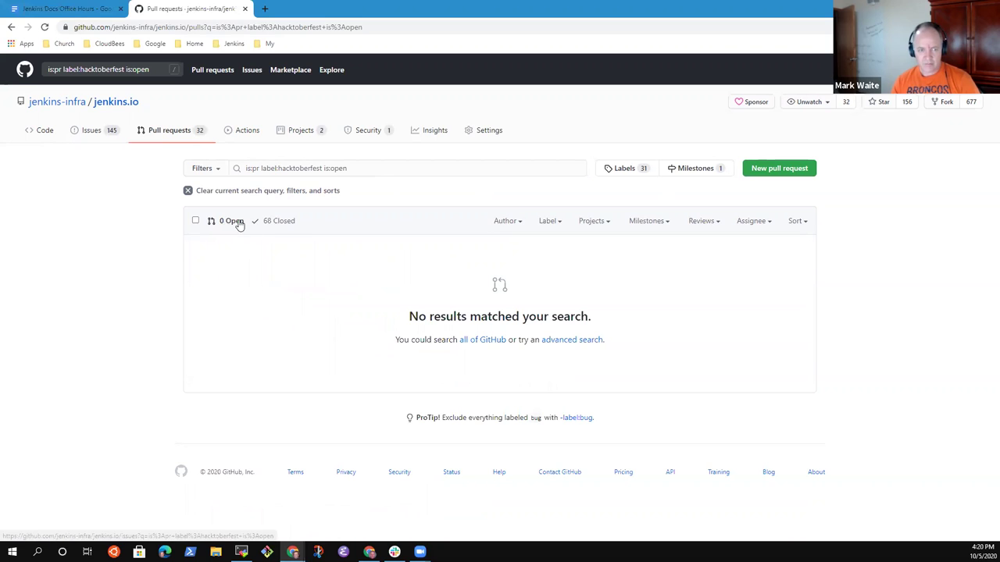
left_click(284, 221)
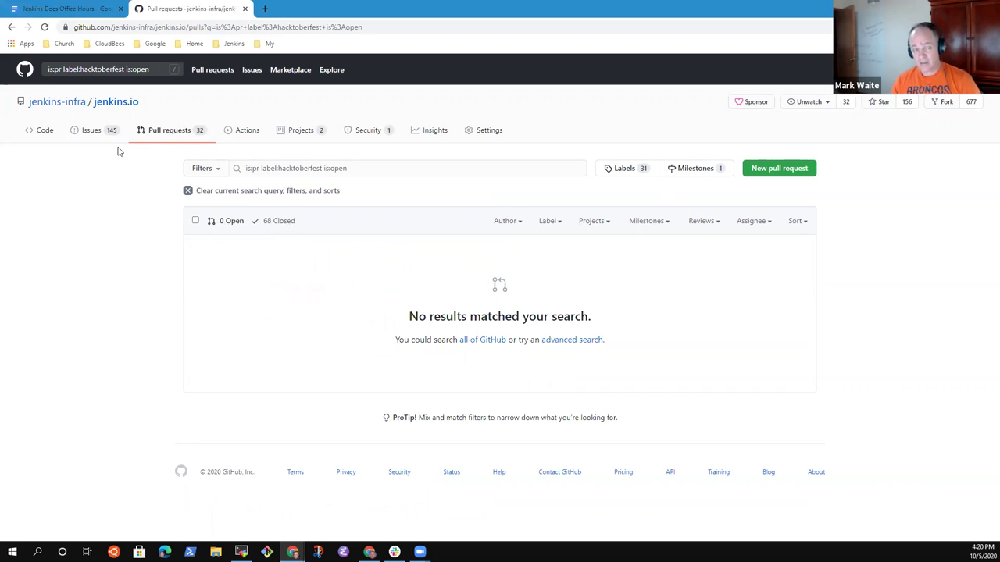
View the jenkins.io repository's open issues, and return to the repository's main page to check its topics
left_click(98, 131)
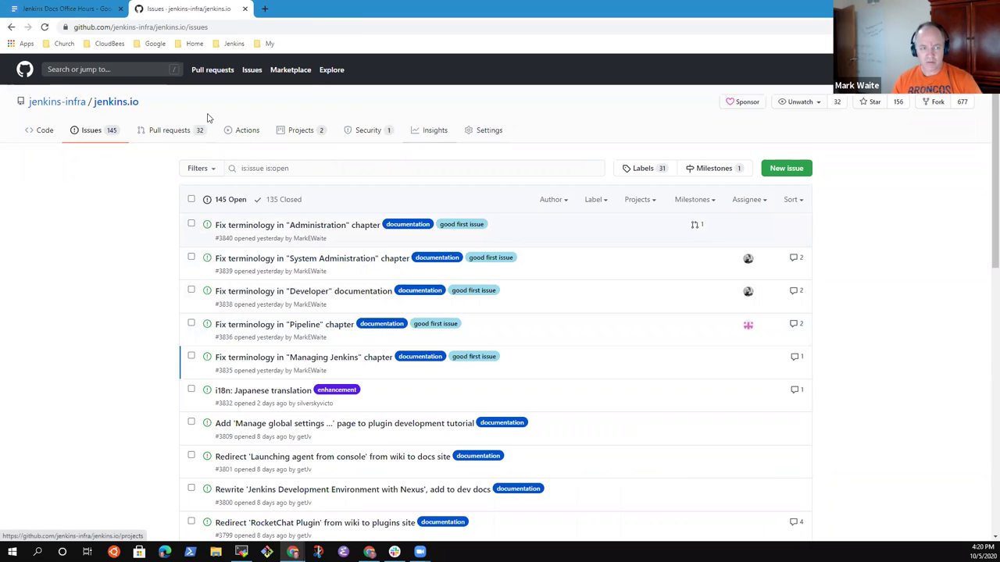
left_click(117, 105)
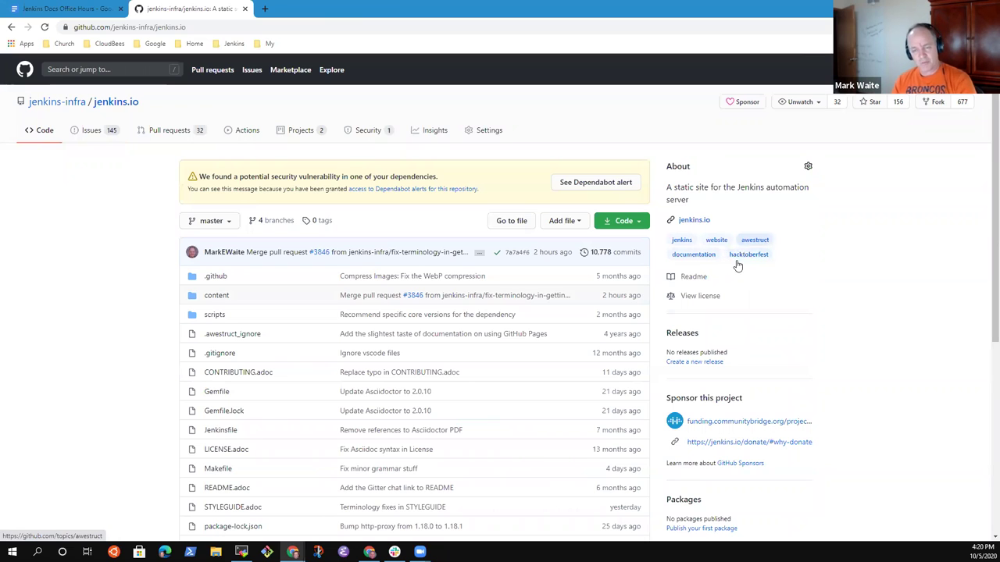
Check the jenkins.io repository's open pull requests, and list its closed issues to examine the recently closed wiki redirect and migration entries
left_click(196, 132)
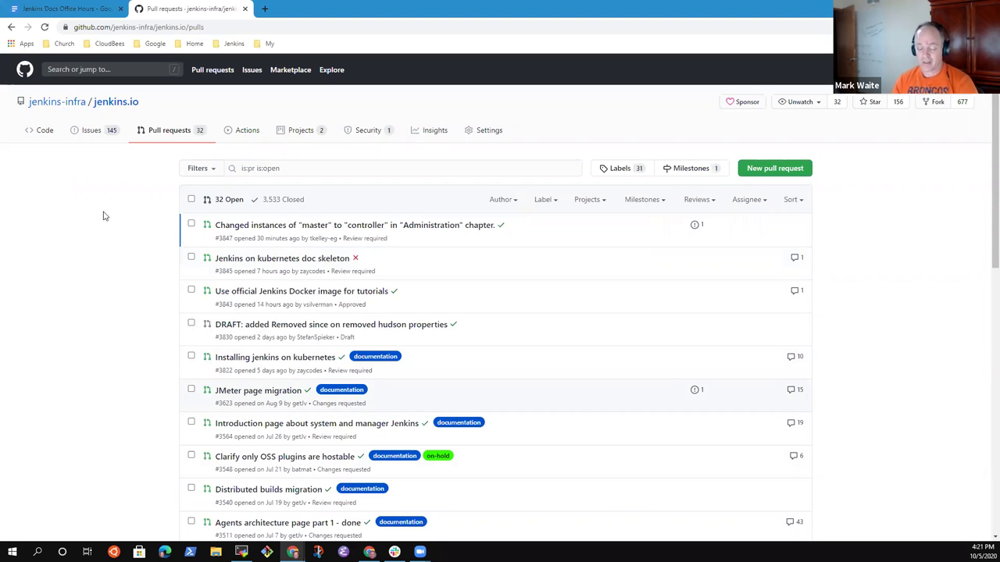
left_click(100, 131)
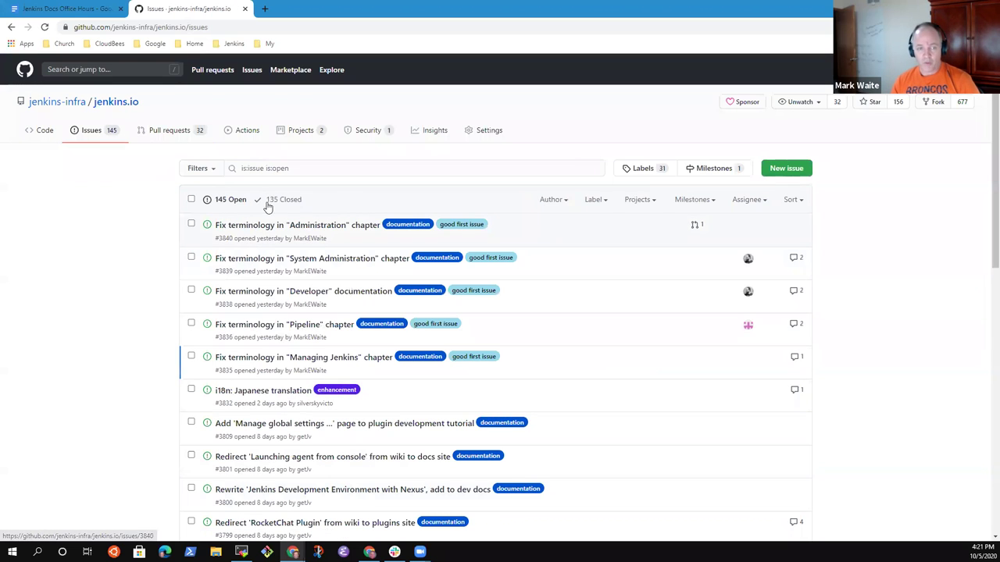
left_click(286, 200)
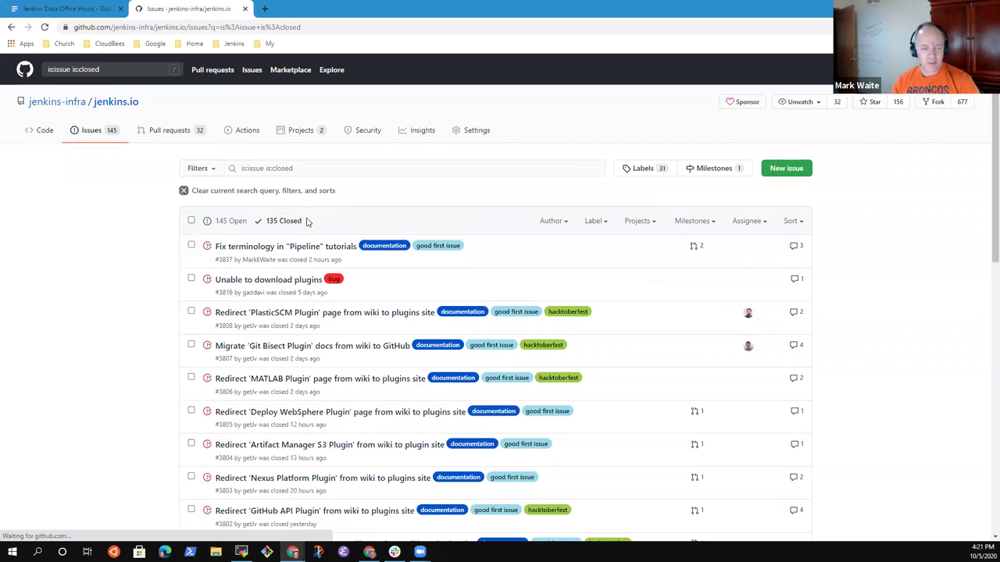
scroll(137, 287, "down", 2)
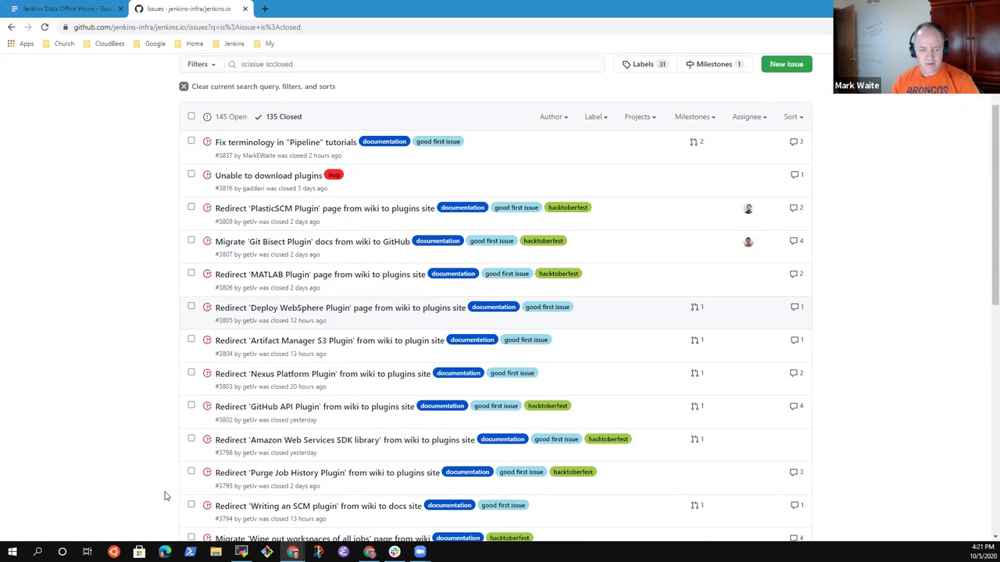
scroll(165, 496, "down", 2)
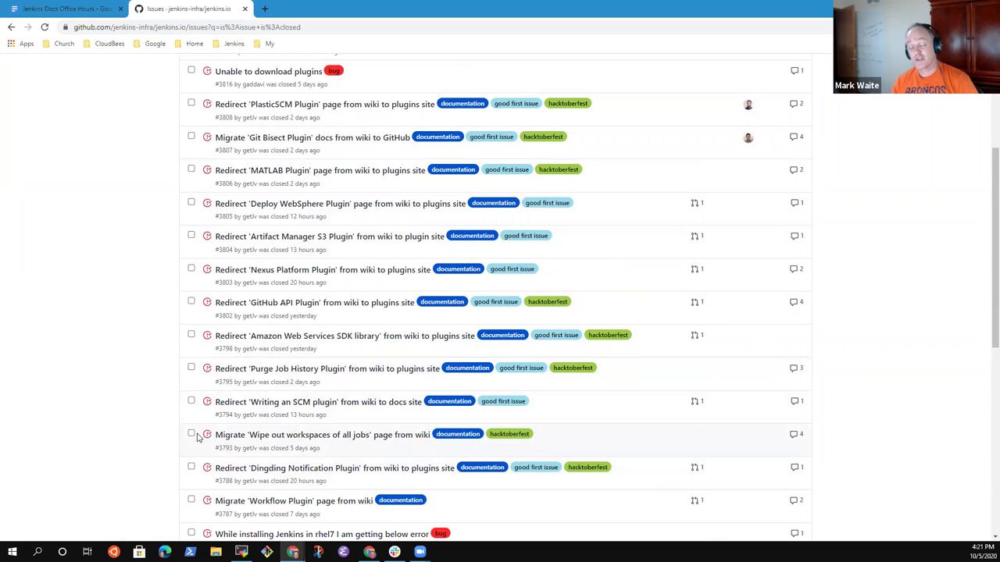
scroll(209, 435, "down", 2)
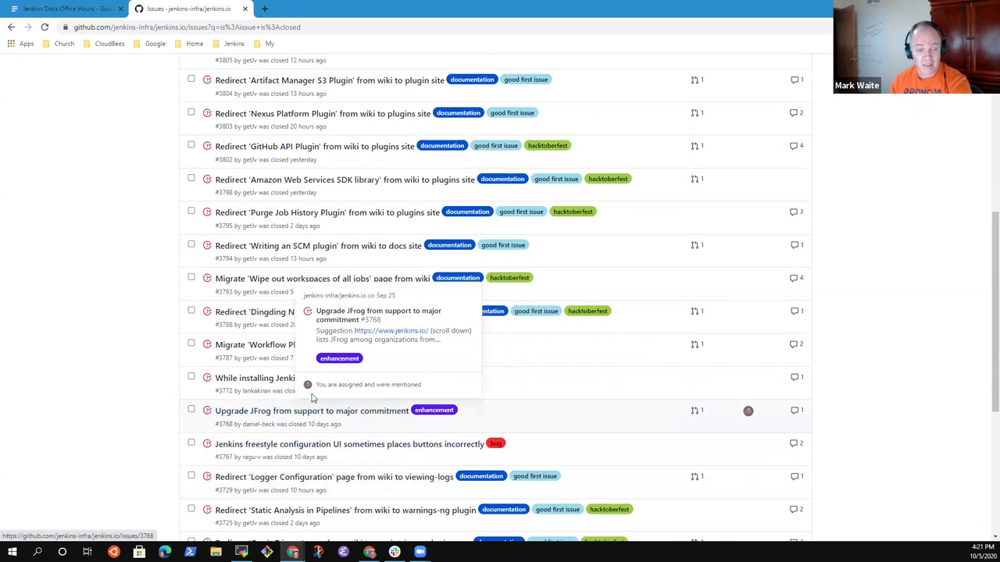
scroll(301, 382, "up", 1)
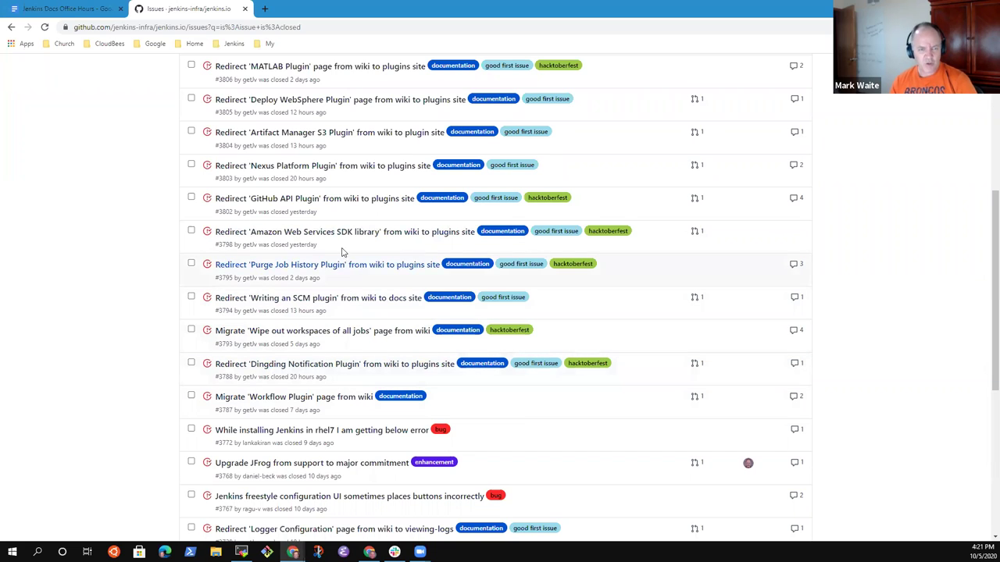
scroll(313, 172, "up", 3)
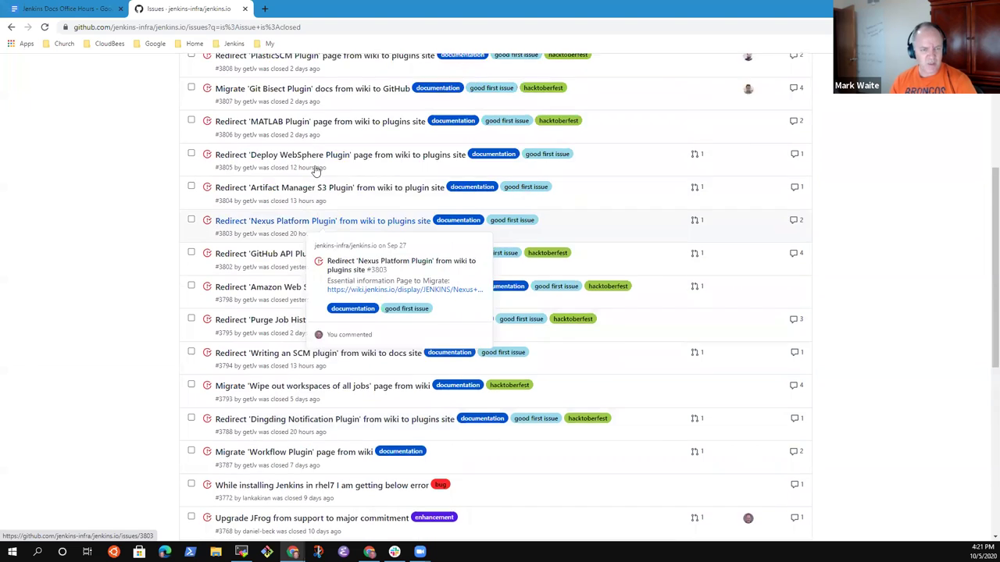
scroll(336, 222, "down", 2)
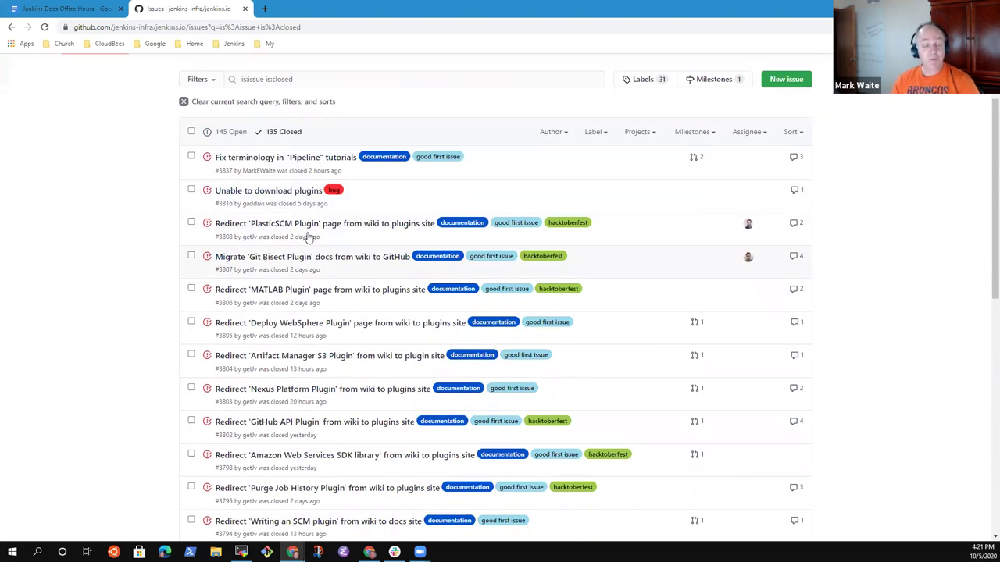
scroll(337, 214, "up", 1)
scroll(339, 211, "up", 1)
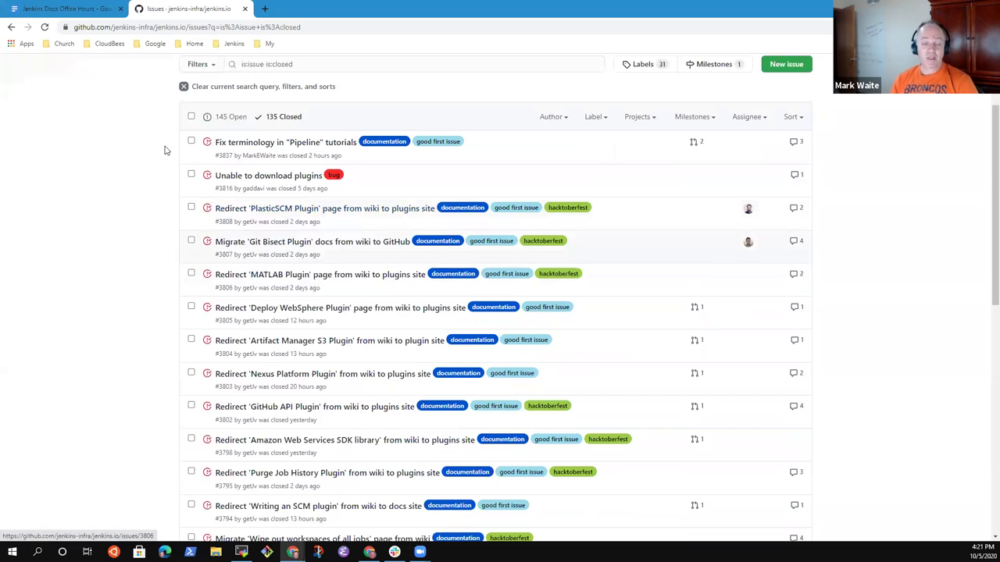
scroll(222, 278, "up", 2)
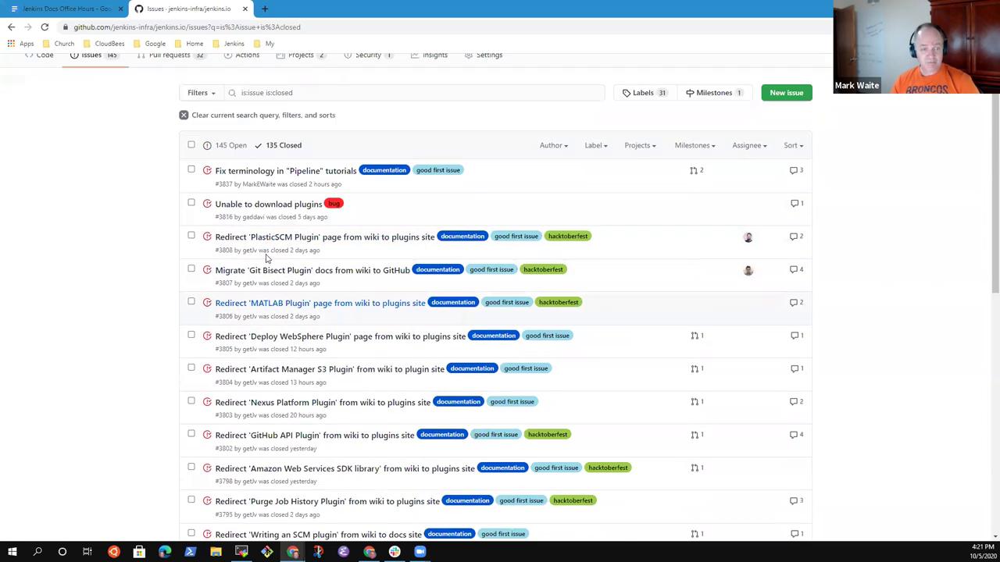
List the repository's open issues and examine the first three pages for remaining wiki migration work
left_click(99, 137)
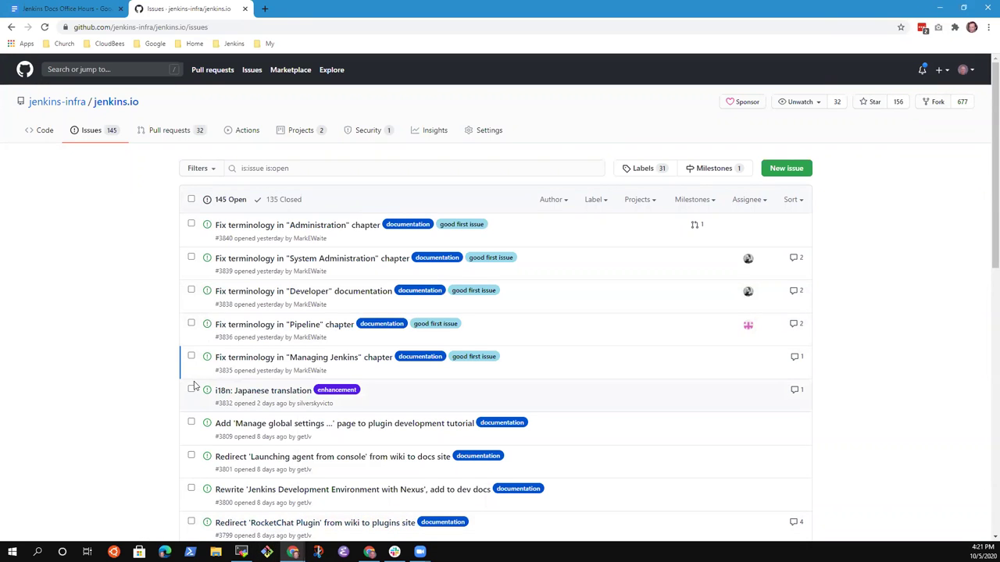
scroll(112, 399, "down", 5)
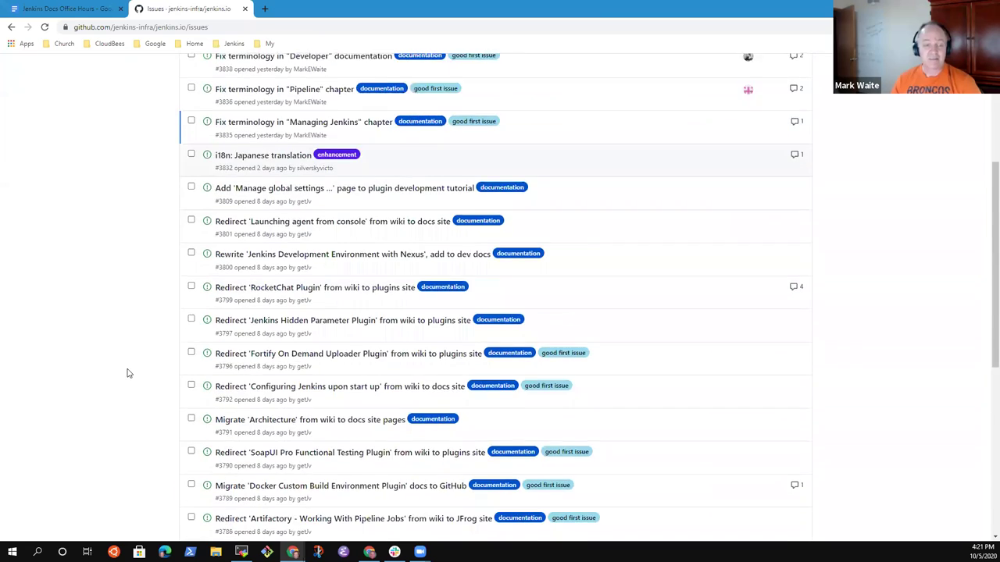
scroll(109, 289, "down", 2)
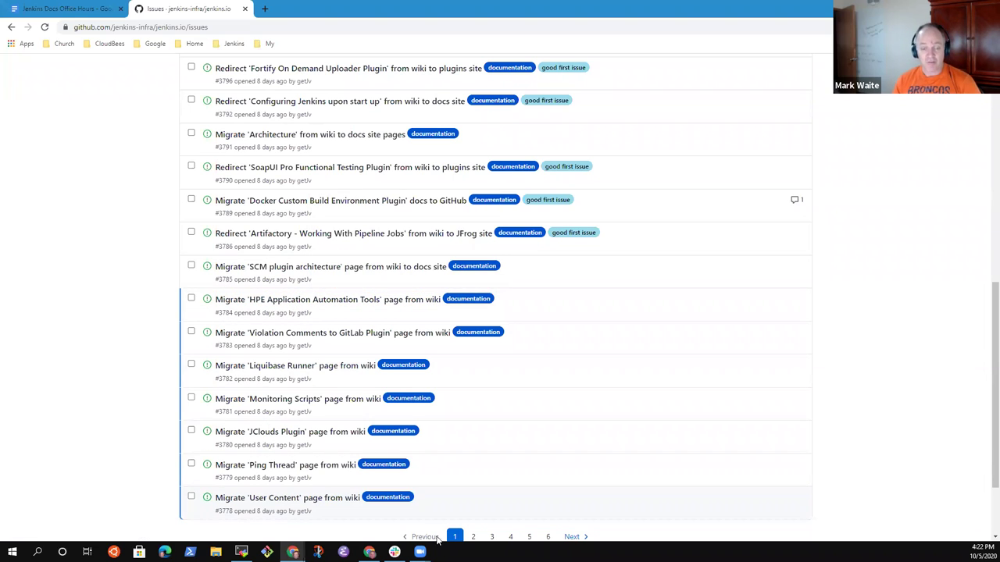
left_click(474, 538)
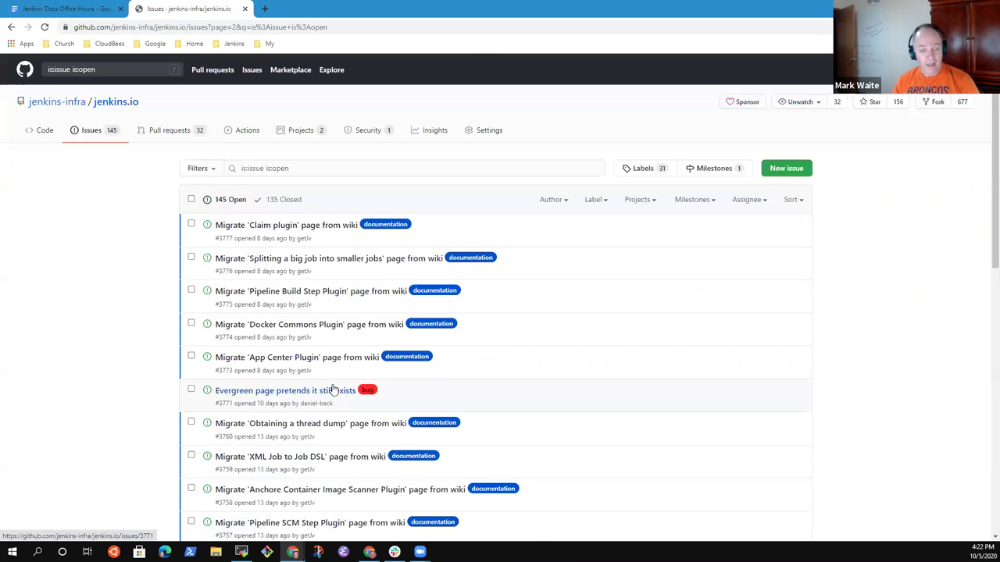
scroll(195, 384, "down", 3)
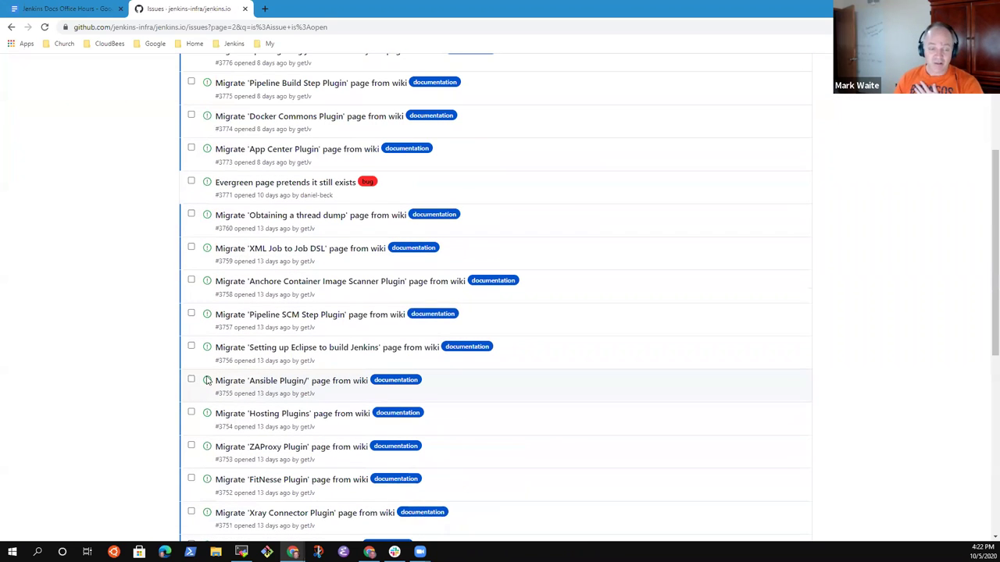
scroll(254, 433, "down", 3)
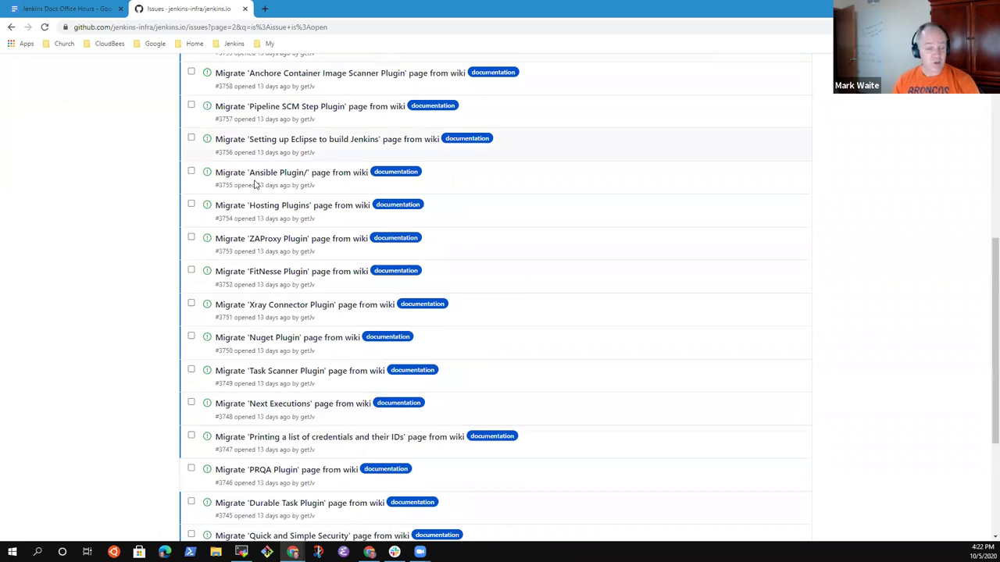
scroll(254, 184, "down", 3)
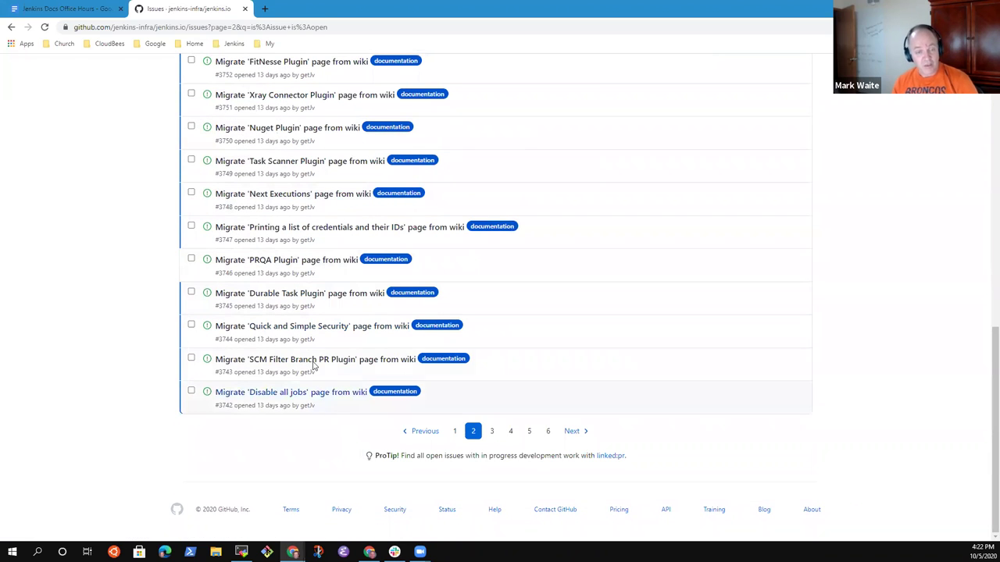
left_click(489, 436)
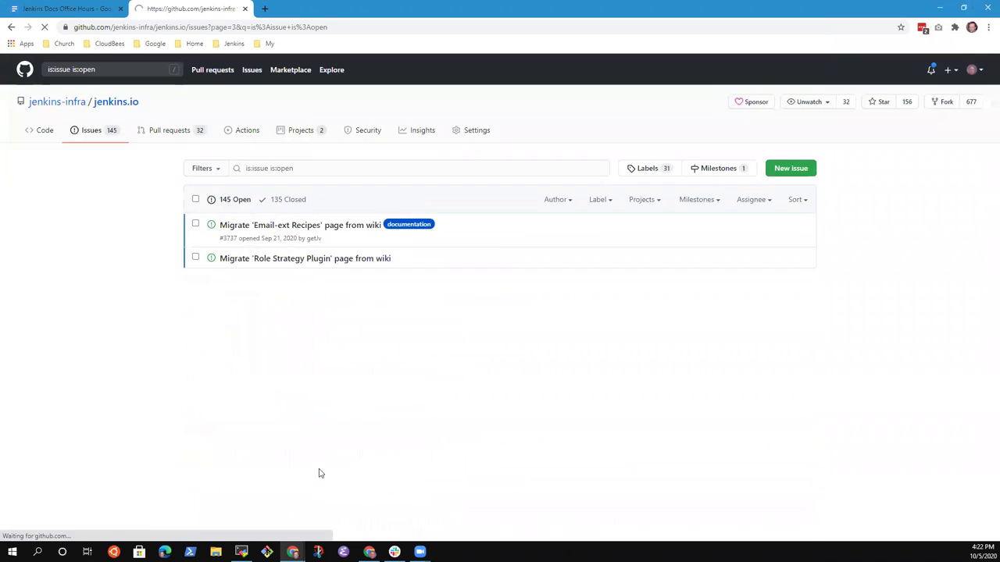
scroll(310, 422, "down", 6)
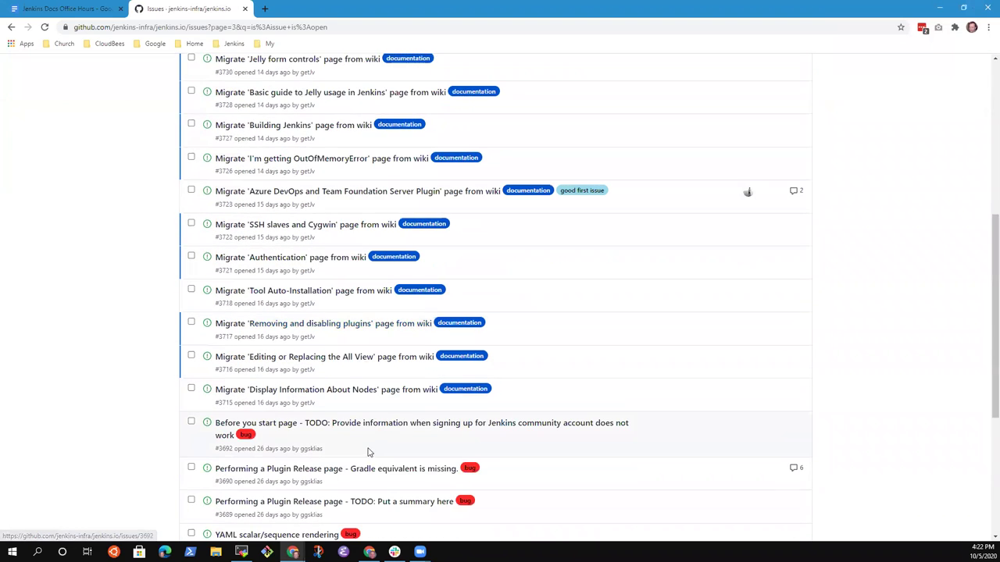
scroll(395, 469, "up", 5)
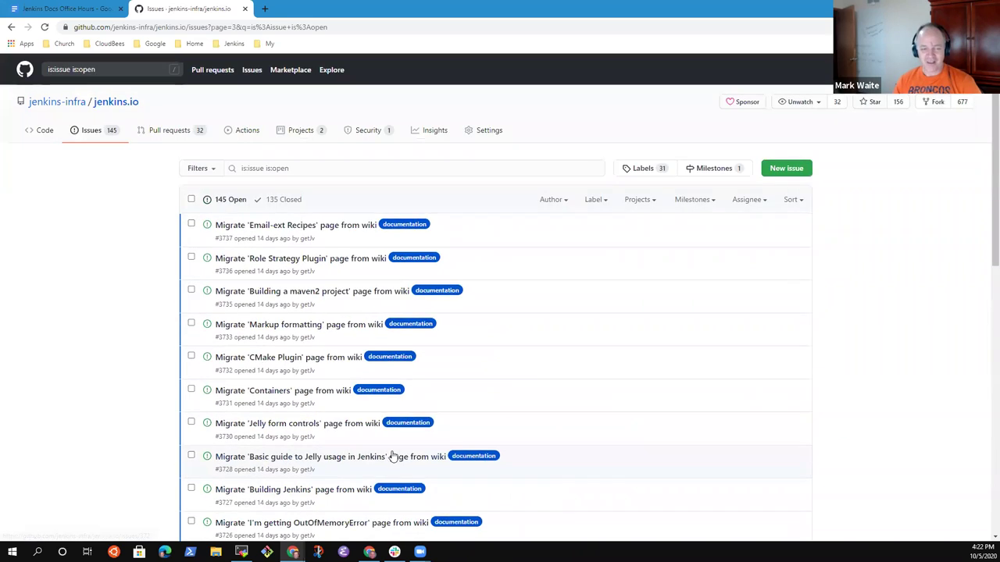
scroll(395, 461, "down", 6)
scroll(392, 466, "down", 2)
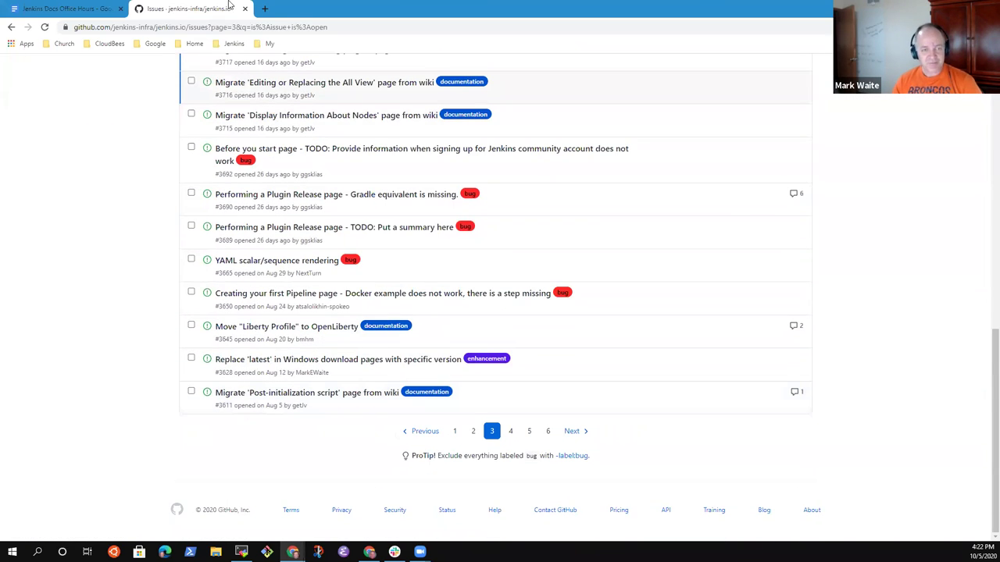
Switch to the Jenkins Docs Office Hours document and add "Excellent progress on redirect for wiki.jenkins.io" as a sub-bullet under the Hacktoberfest progress report
left_click(79, 11)
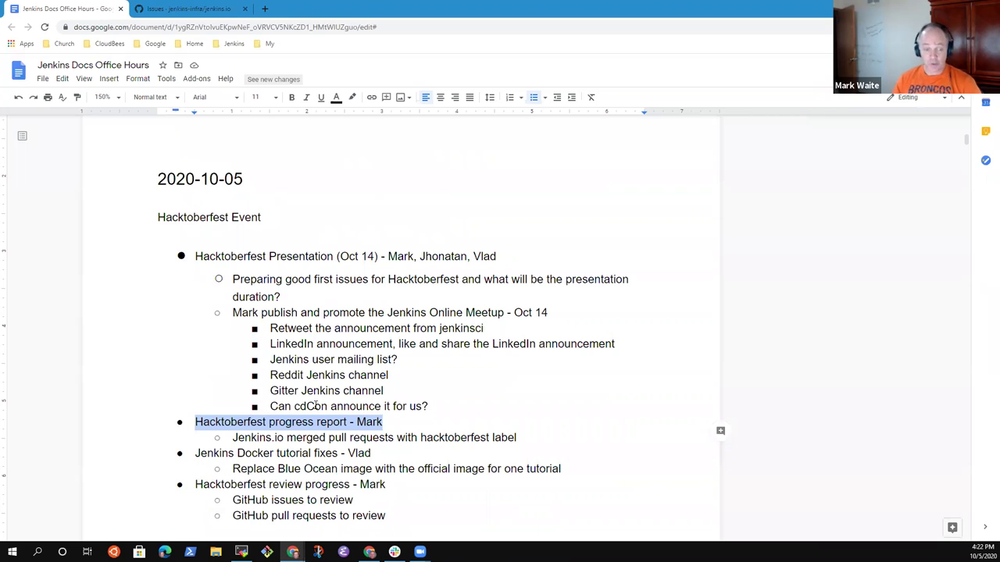
left_click(350, 440)
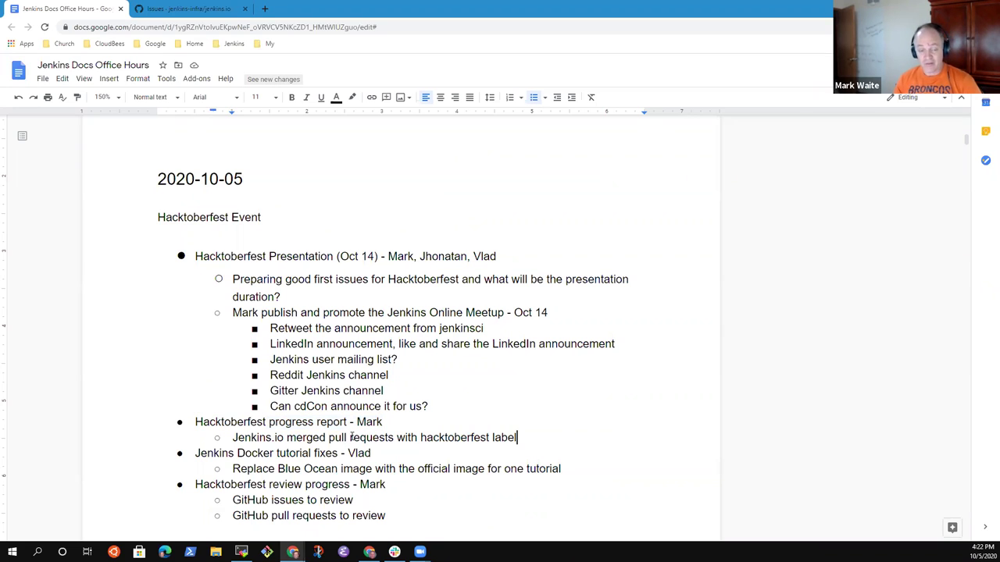
key("Return")
type("Excellent progress on")
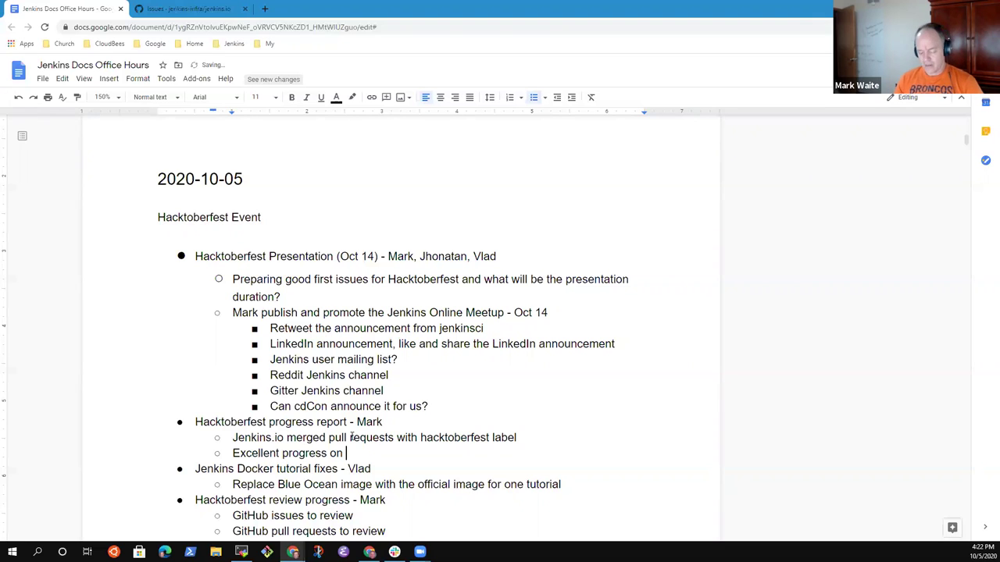
type("redirect for wiki.")
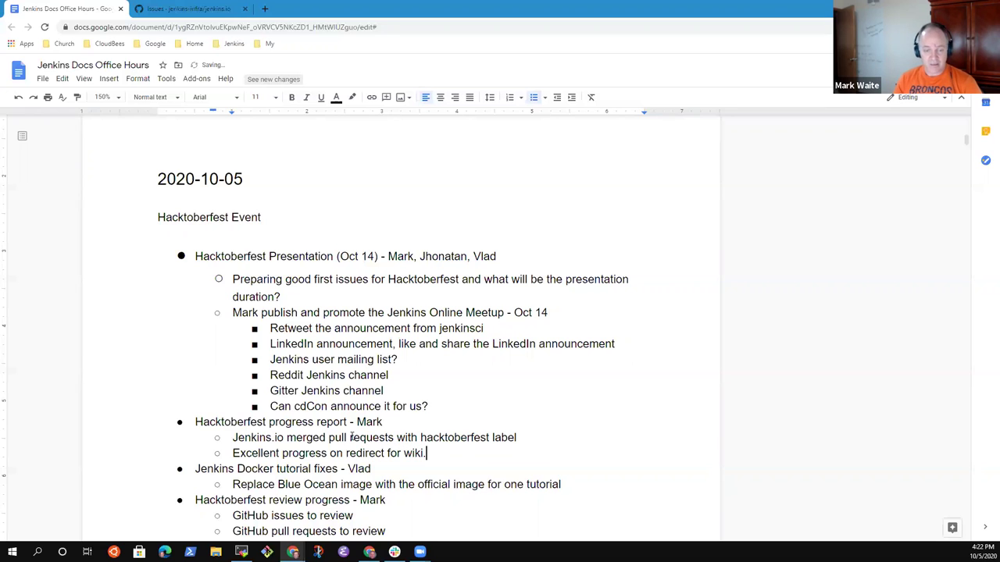
key("BackSpace")
key("BackSpace")
key("BackSpace")
key("BackSpace")
key("BackSpace")
key("BackSpace")
type("jenkins")
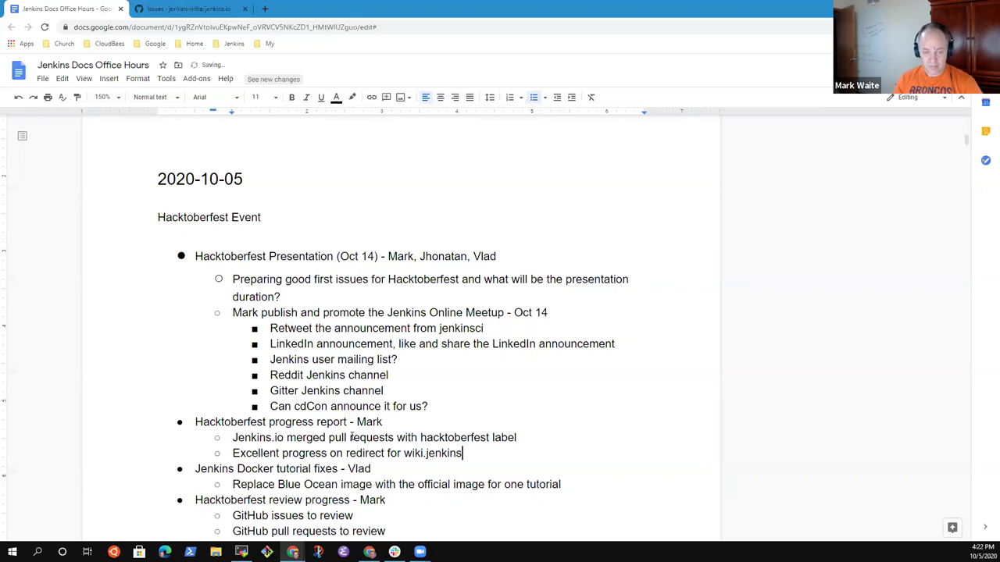
type(".io")
Add the sub-bullet "Several additional pull requests, including terminology updates" below the wiki.jenkins.io redirect note
key("Return")
type("Several additional")
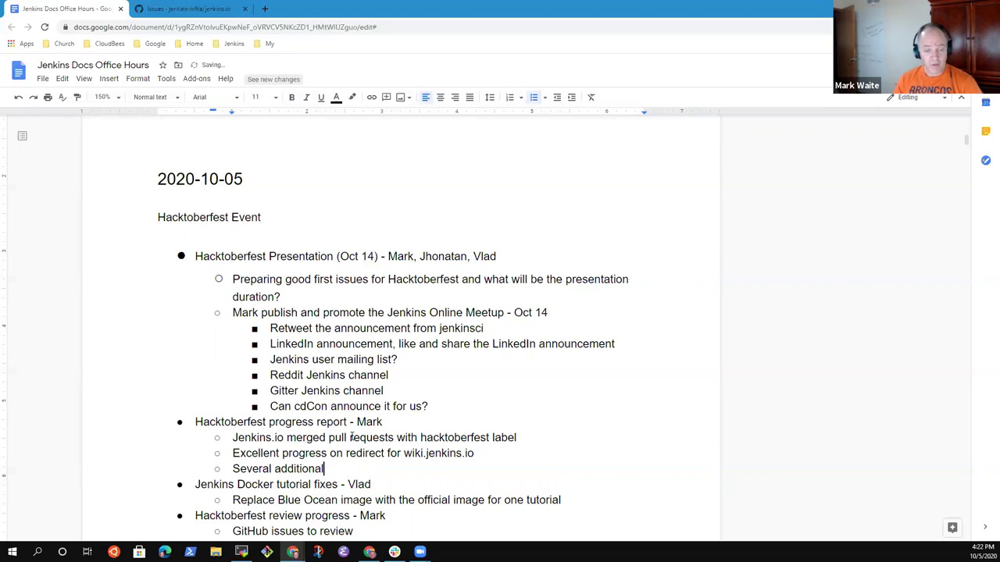
type(" pull reque")
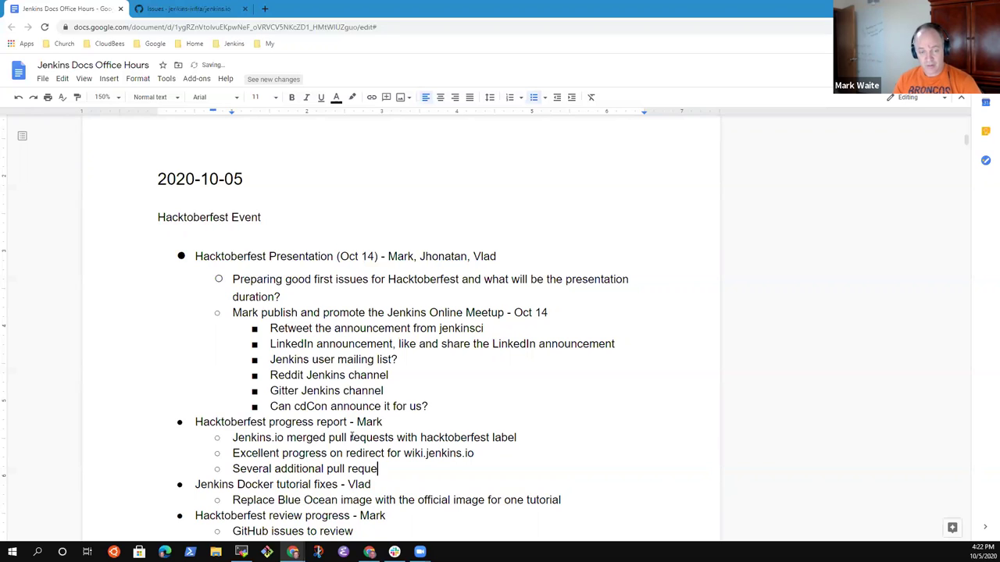
type("sts, including terminology updates")
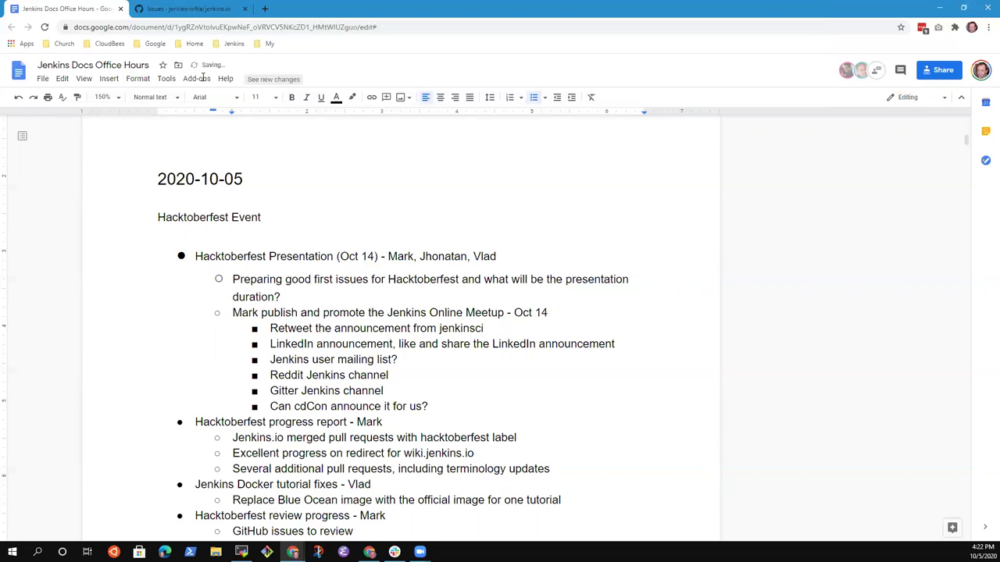
Return to the jenkins.io issues on GitHub and look through the closed ones again, checking their hacktoberfest and good first issue labels
left_click(188, 9)
scroll(249, 295, "up", 5)
scroll(248, 294, "up", 4)
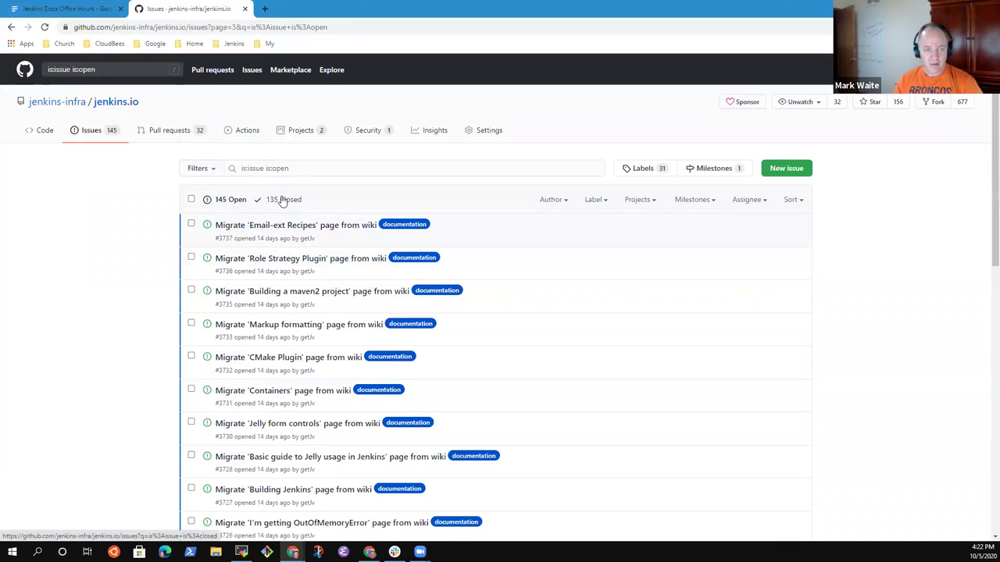
left_click(286, 199)
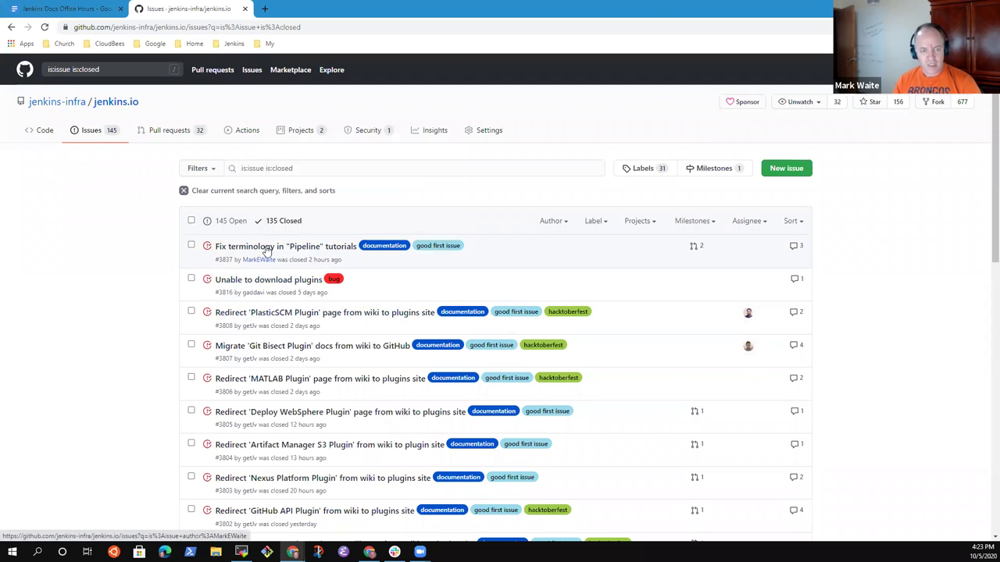
scroll(300, 309, "down", 3)
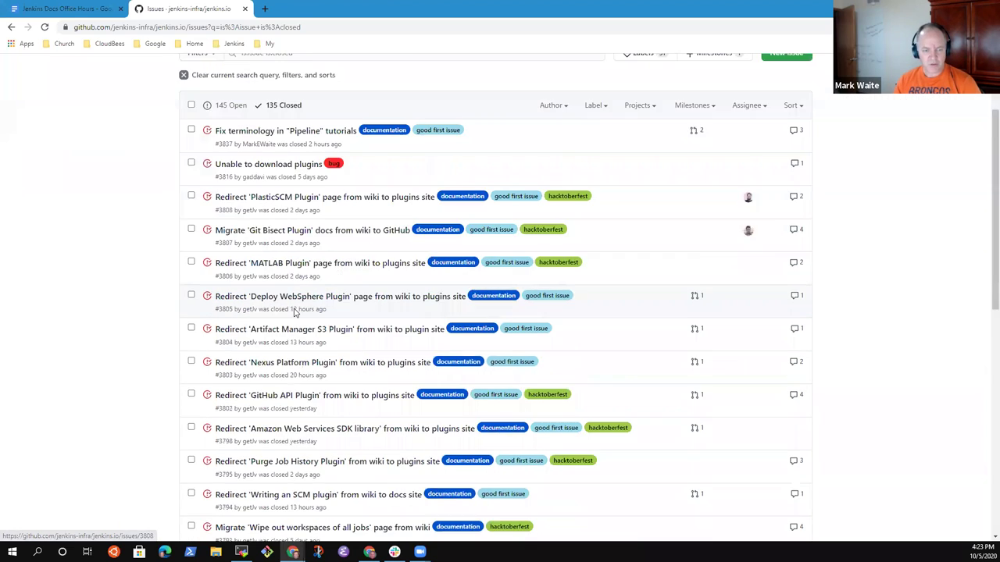
scroll(301, 313, "down", 2)
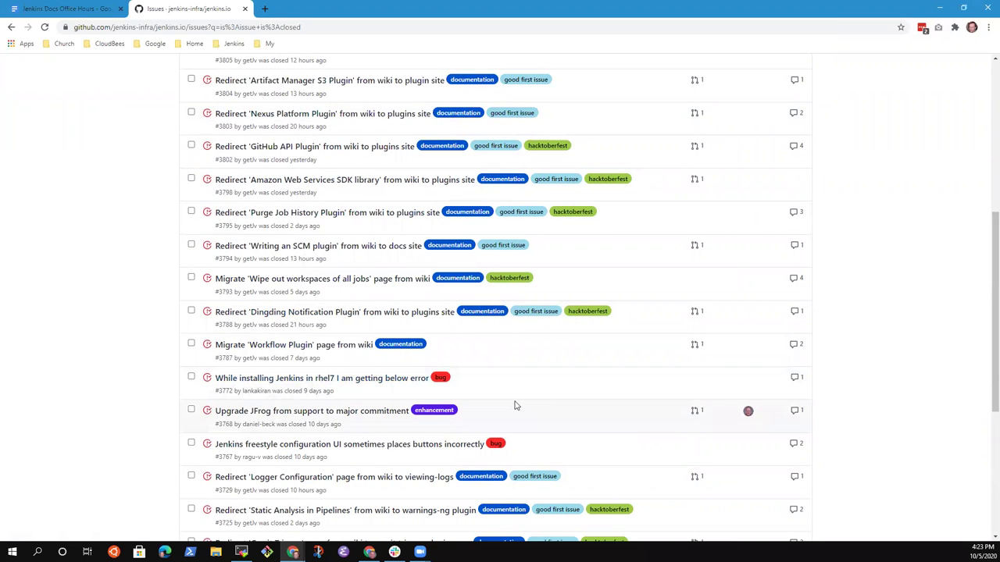
scroll(87, 350, "down", 4)
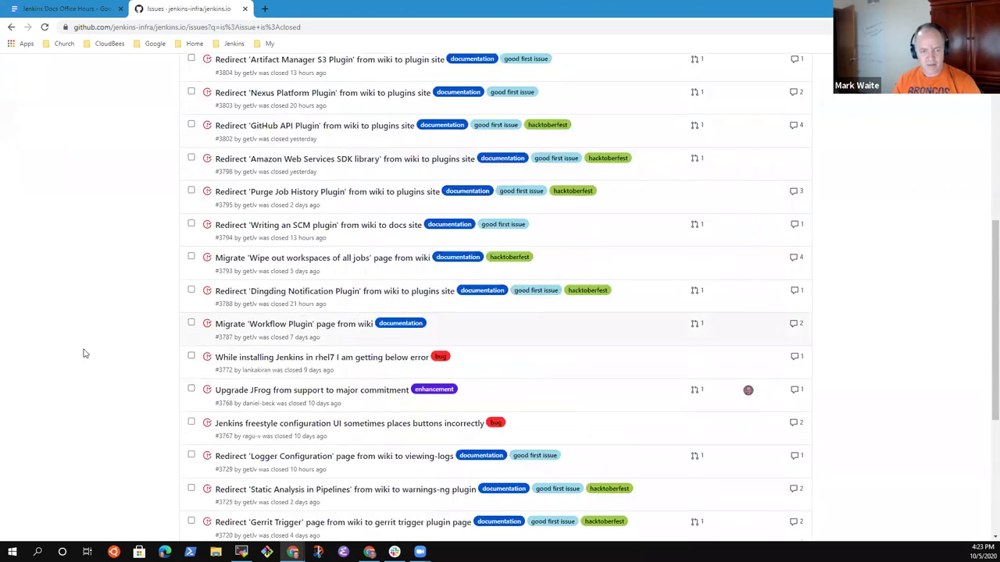
Filter the jenkins.io repository's closed issues by a contributor's username as author
scroll(88, 349, "up", 10)
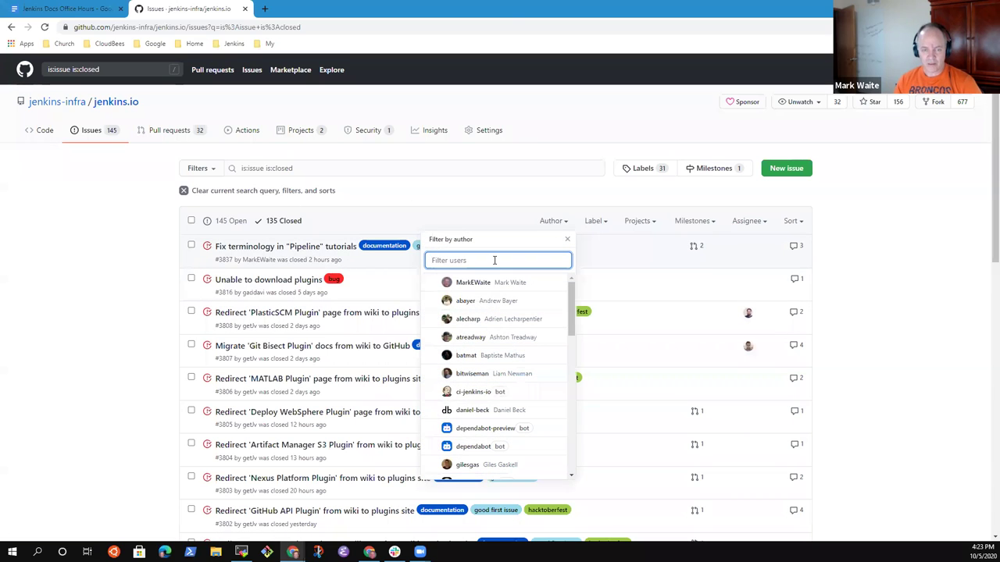
type("s")
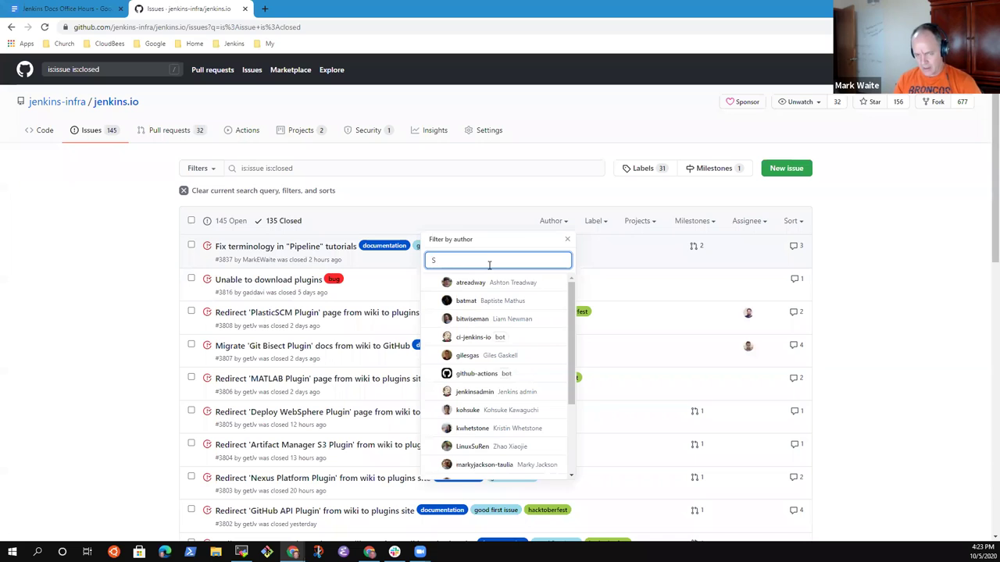
type("av")
key("BackSpace")
key("BackSpace")
key("Return")
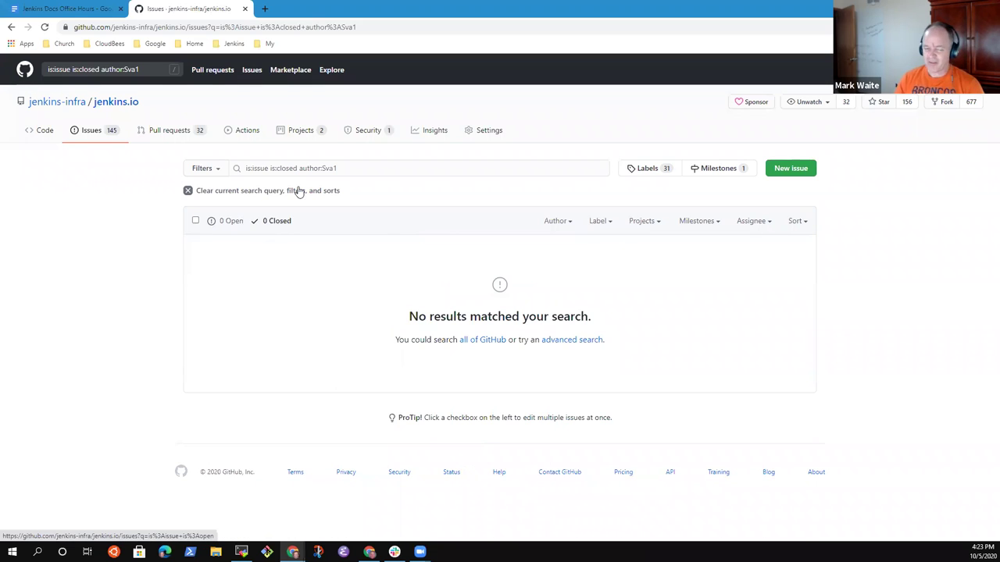
Remove the author filter from the closed issues search and return to the repository's open issues list
left_click(350, 170)
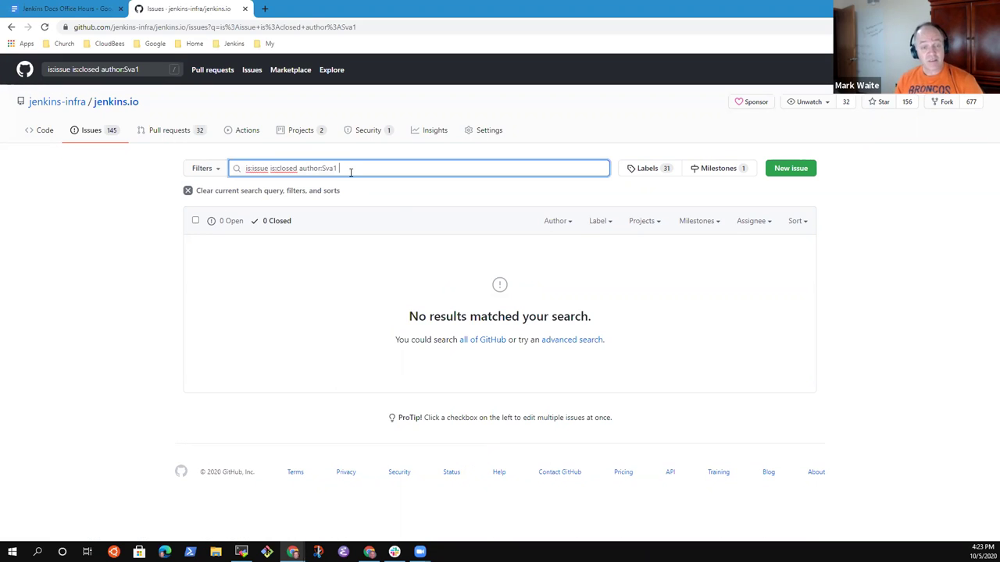
key("shift+Left")
key("shift+Left")
key("shift+Left")
key("shift+Left")
key("shift+Left")
key("shift+Left")
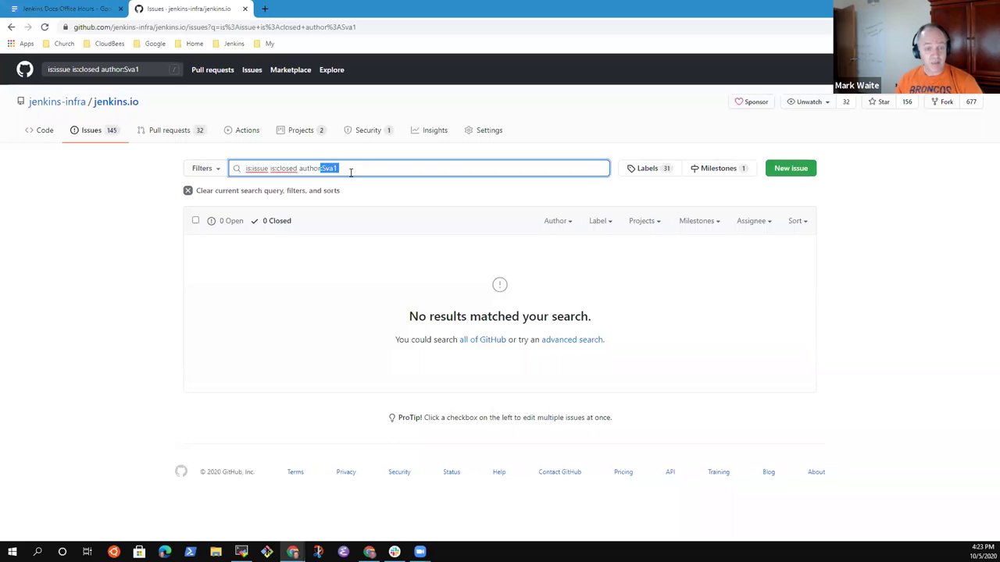
key("shift+Left")
key("shift+Left")
key("shift+Left")
key("shift+Left")
key("shift+Left")
key("BackSpace")
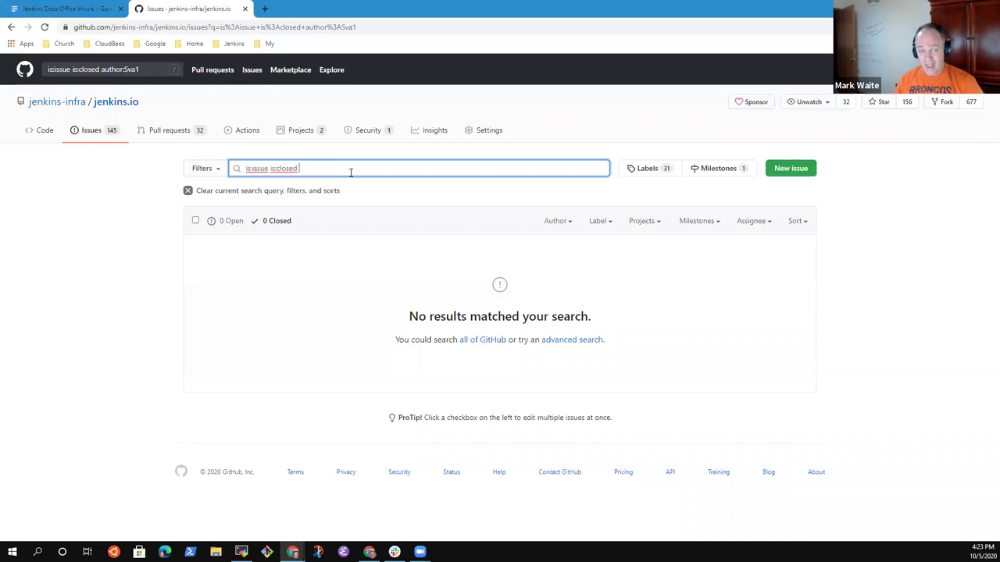
left_click(83, 137)
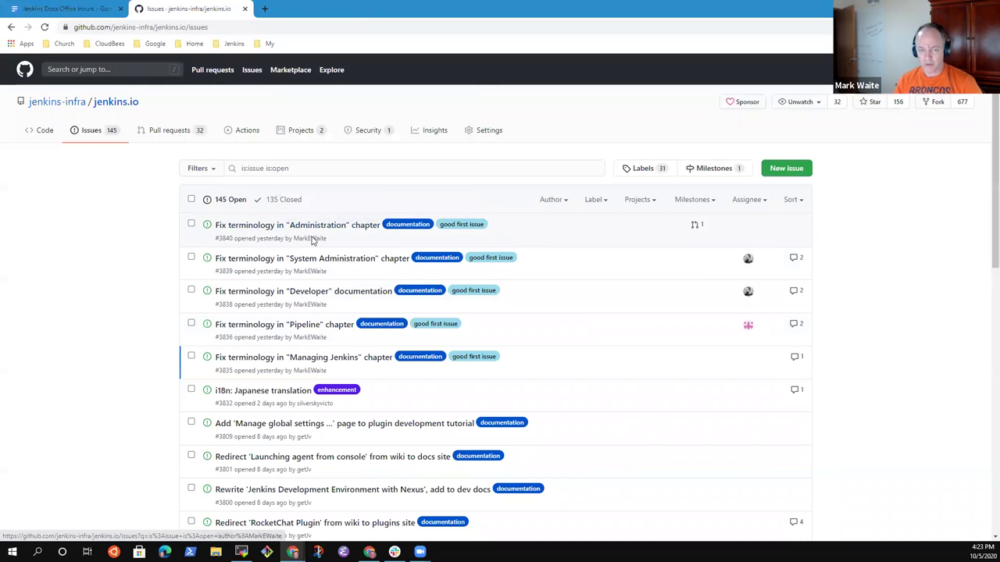
left_click(191, 225)
left_click(191, 258)
left_click(190, 292)
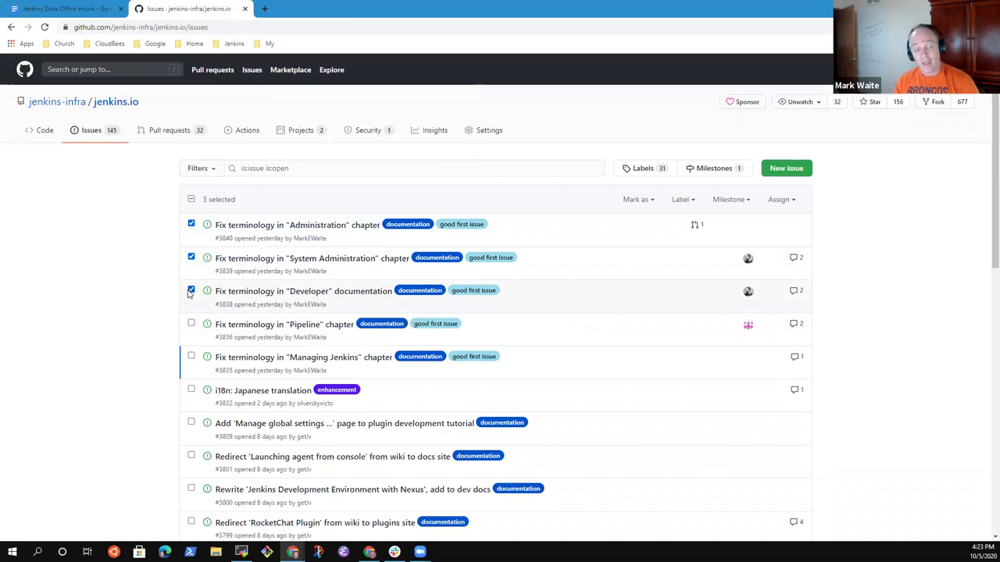
left_click(191, 292)
left_click(190, 258)
left_click(191, 225)
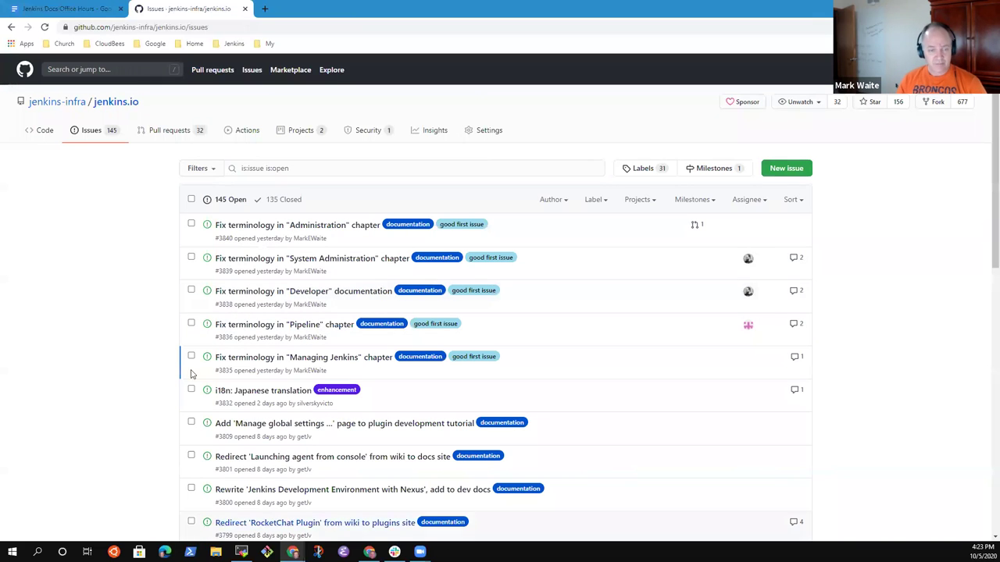
Return to the Jenkins Docs Office Hours document and go from the Hacktoberfest progress report to the Jenkins Docker tutorial fixes item
left_click(95, 9)
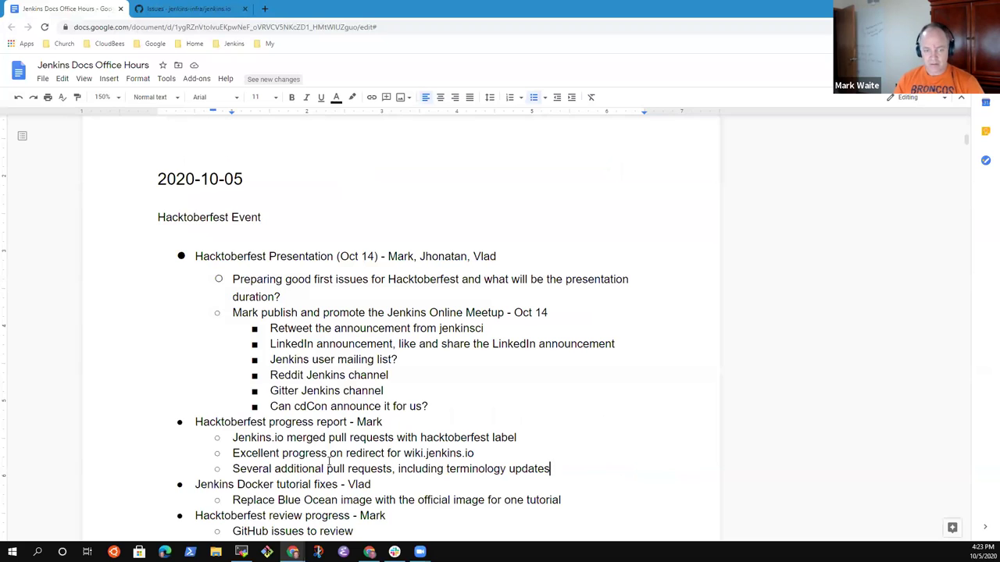
left_click(174, 9)
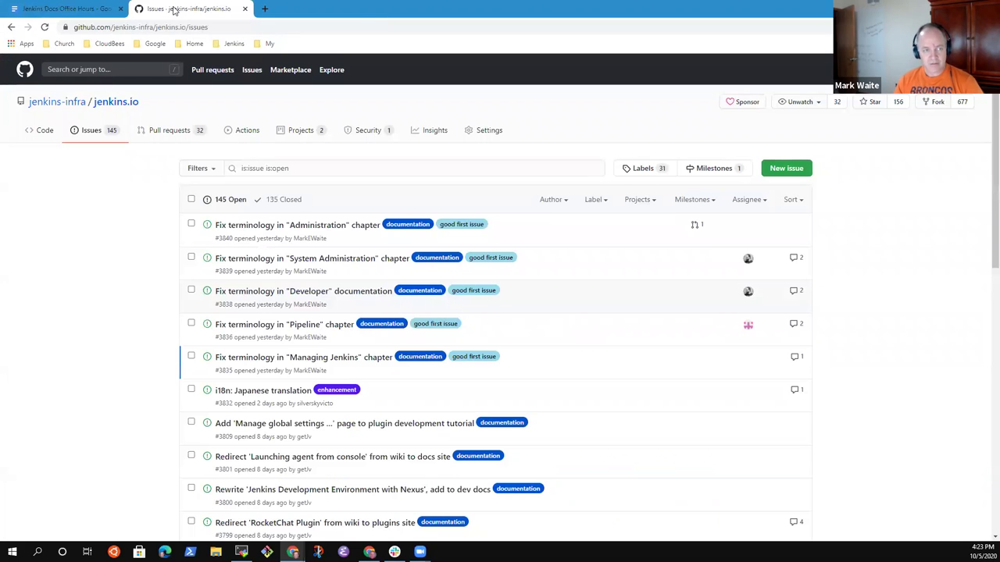
left_click(67, 13)
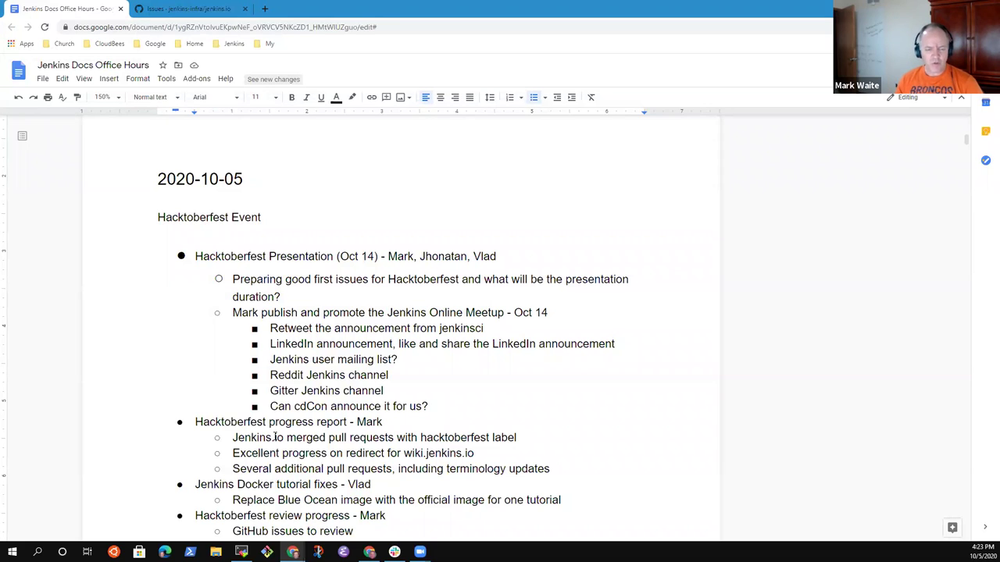
key("Home")
key("shift+End")
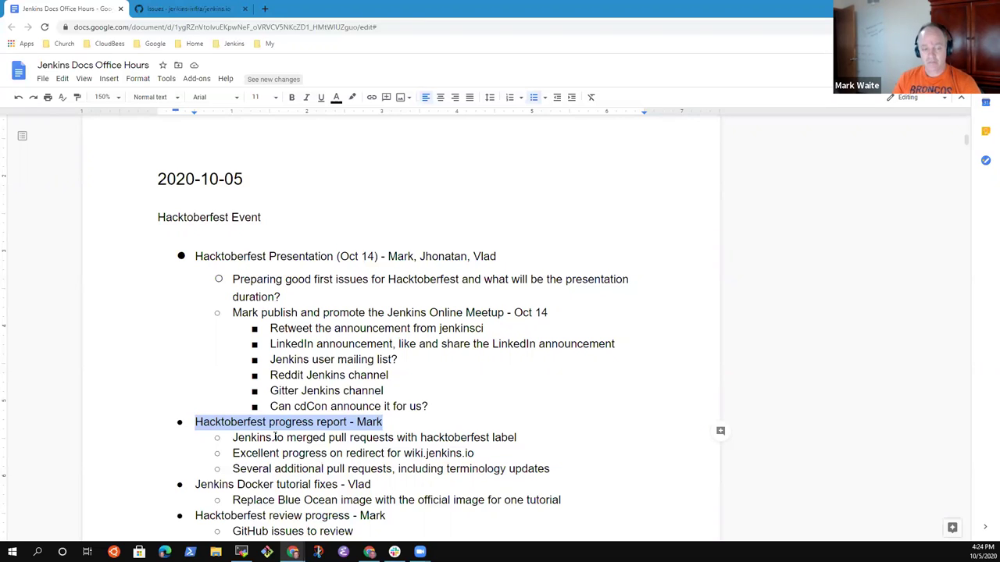
key("Down")
key("Down")
key("Down")
key("Down")
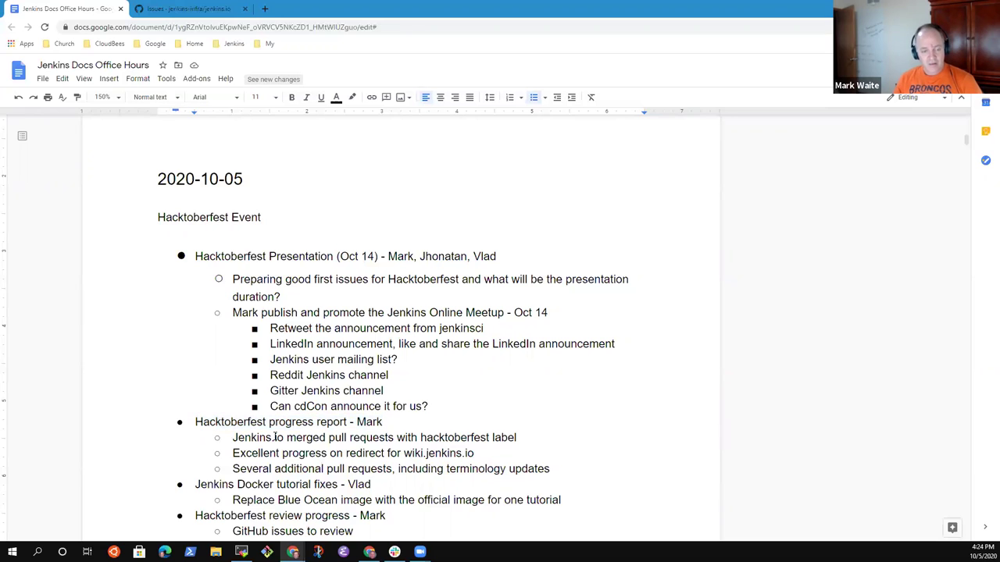
Switch to the jenkins.io GitHub repository and open the pull request "Use official Jenkins Docker image for tutorials"
key("shift+End")
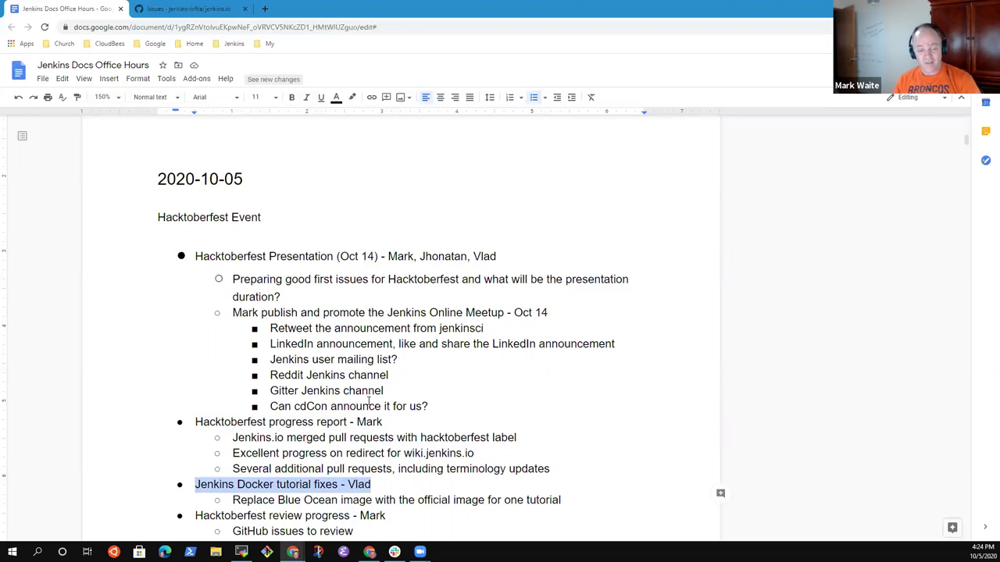
left_click(187, 8)
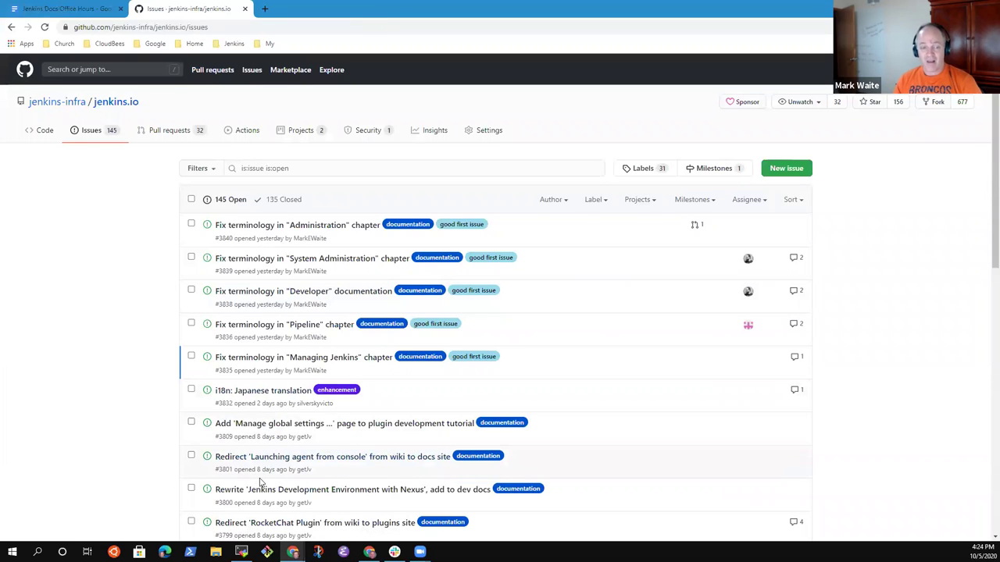
scroll(304, 442, "down", 3)
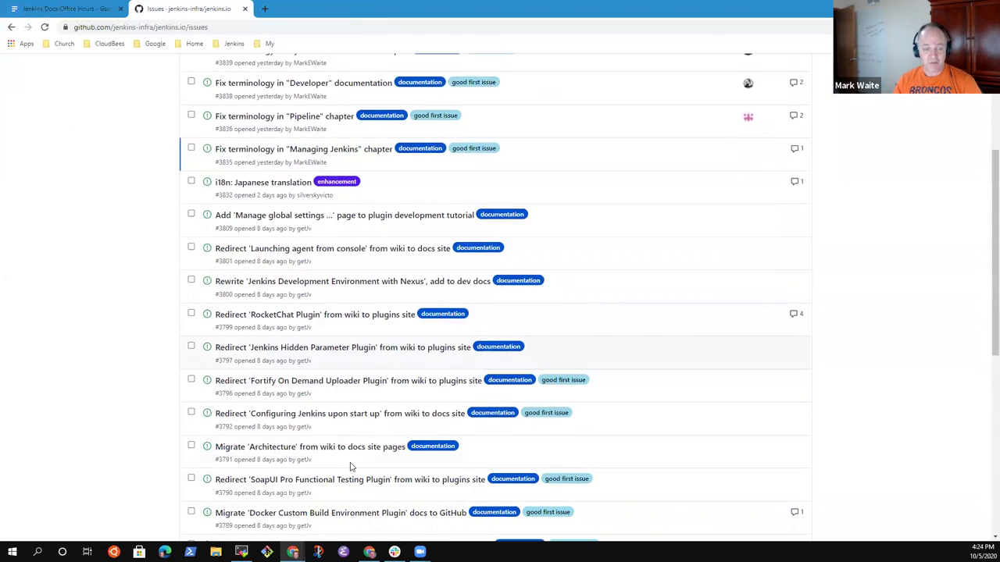
scroll(350, 467, "up", 3)
mouse_move(294, 225)
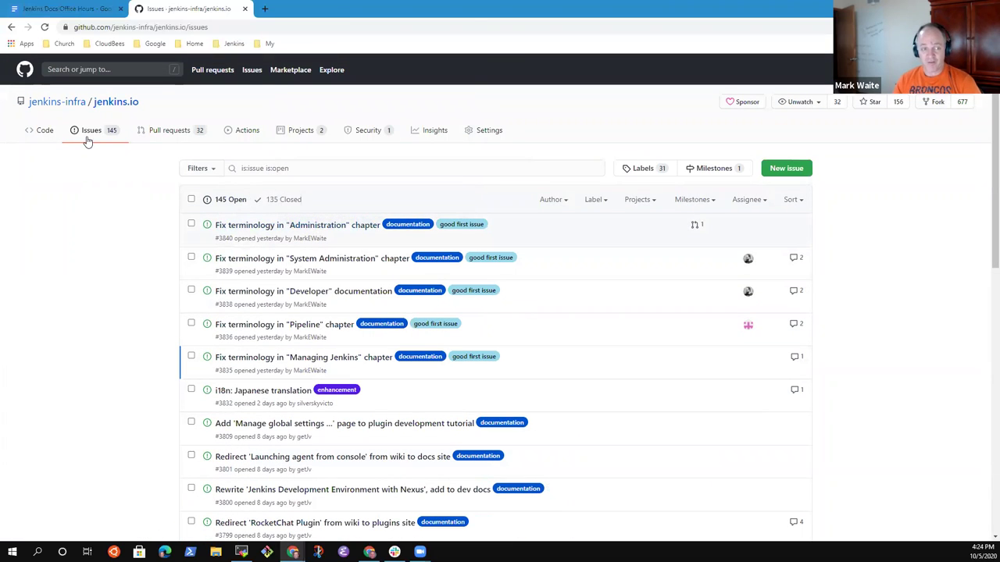
left_click(171, 136)
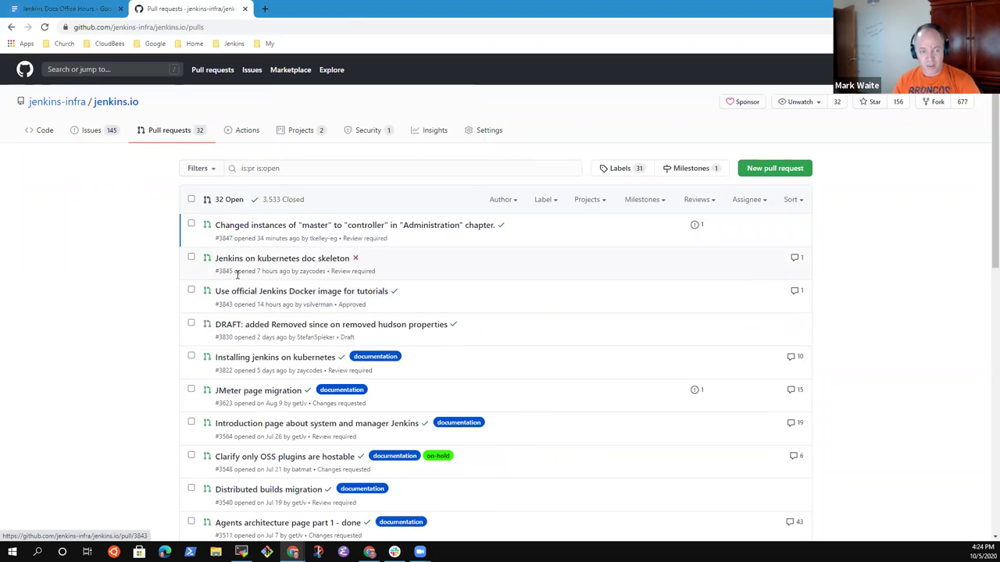
left_click(302, 294)
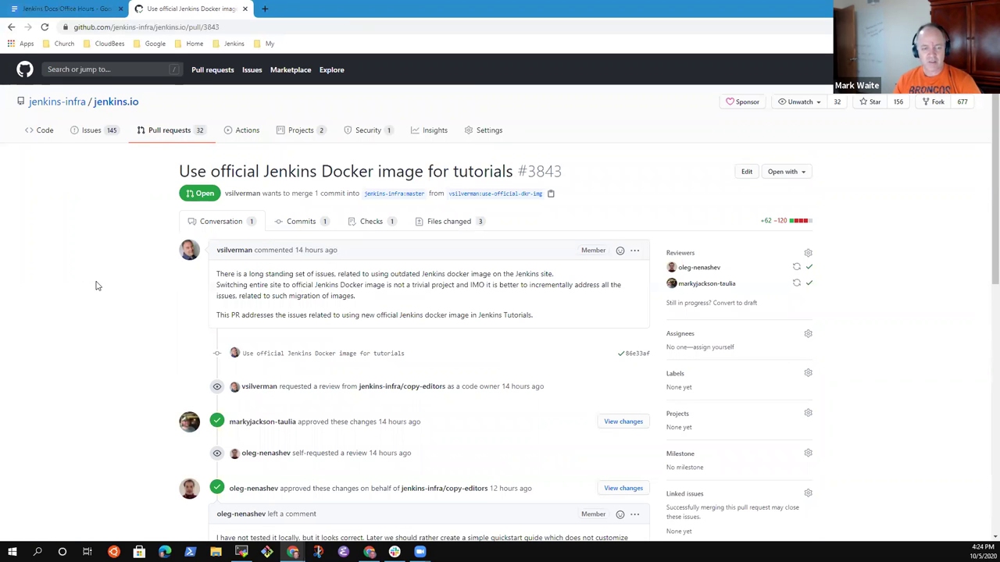
Review the pull request's conversation, including the approvals, the reviewer's comment about local testing and the merge checks
scroll(100, 288, "down", 2)
scroll(109, 288, "down", 2)
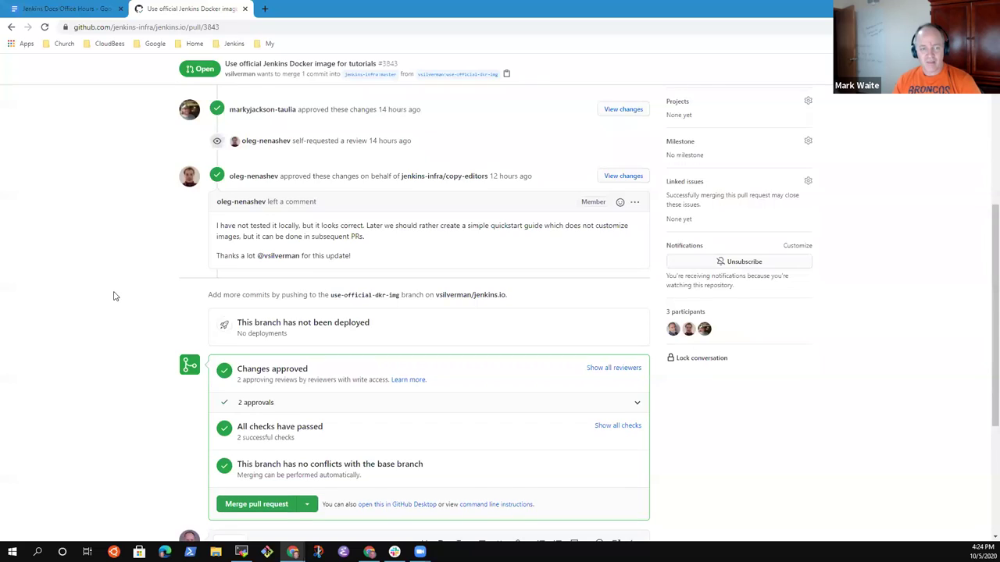
scroll(139, 290, "up", 5)
scroll(313, 419, "down", 4)
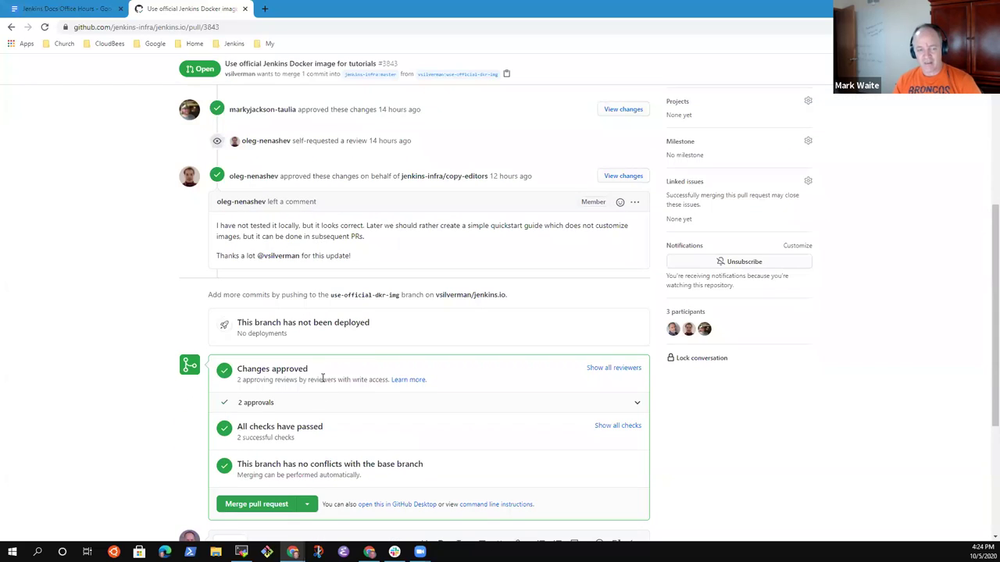
left_click_drag(294, 225, 202, 229)
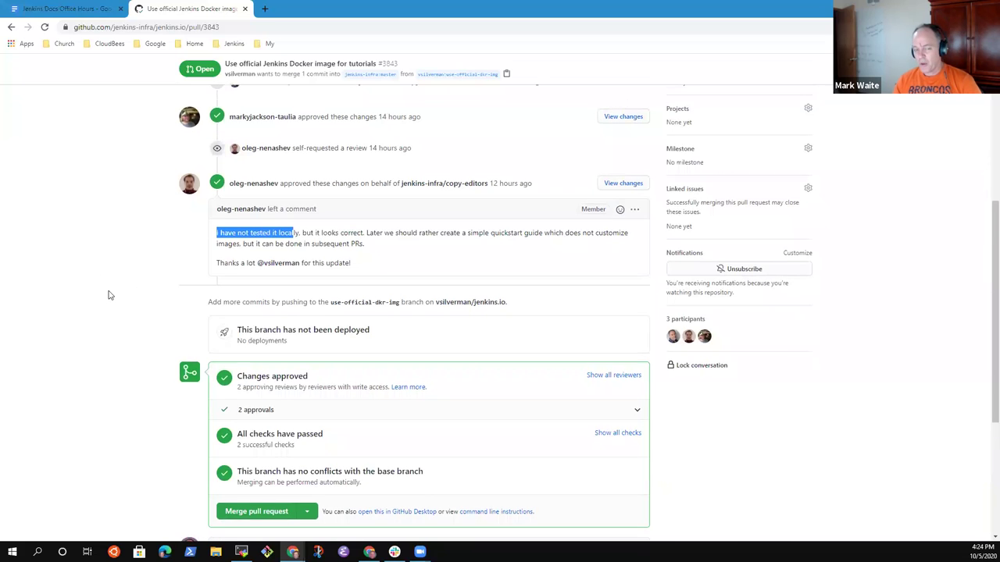
scroll(110, 289, "up", 3)
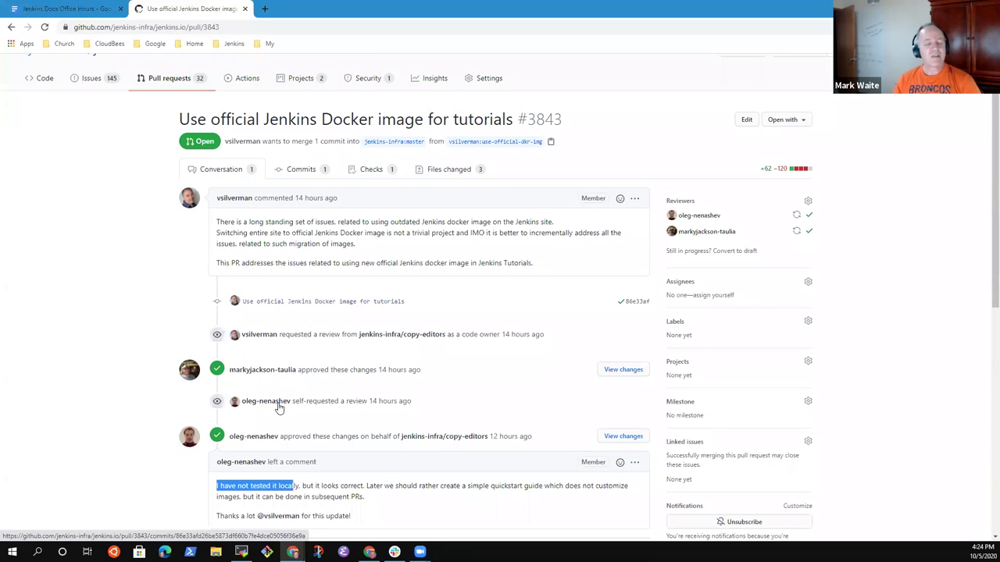
mouse_move(279, 406)
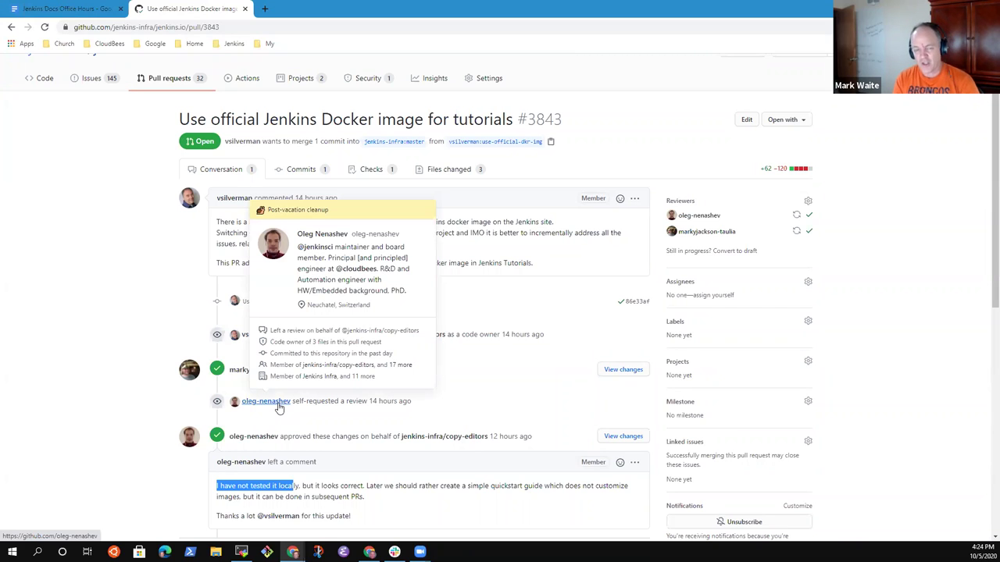
left_click(127, 291)
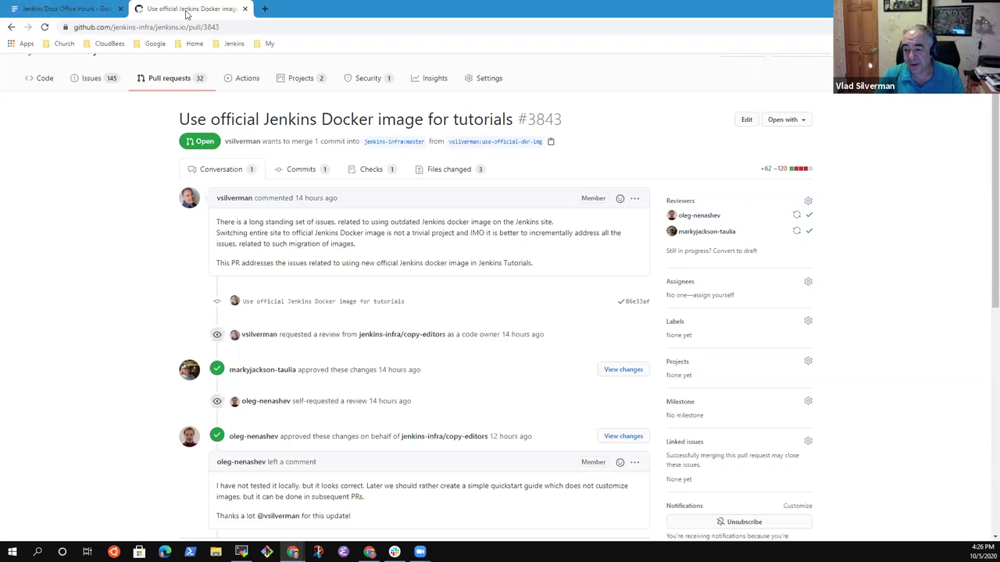
Enlarge the page text and reread the pull request's description and the reviewer's suggestion about a simple quickstart guide
key("ctrl+plus")
key("ctrl+plus")
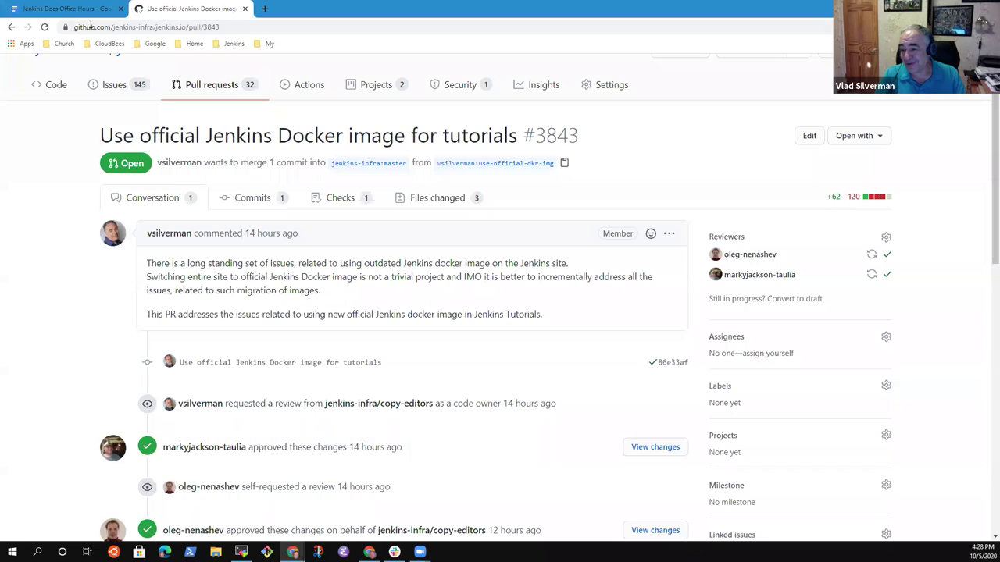
scroll(167, 141, "down", 3)
mouse_move(169, 146)
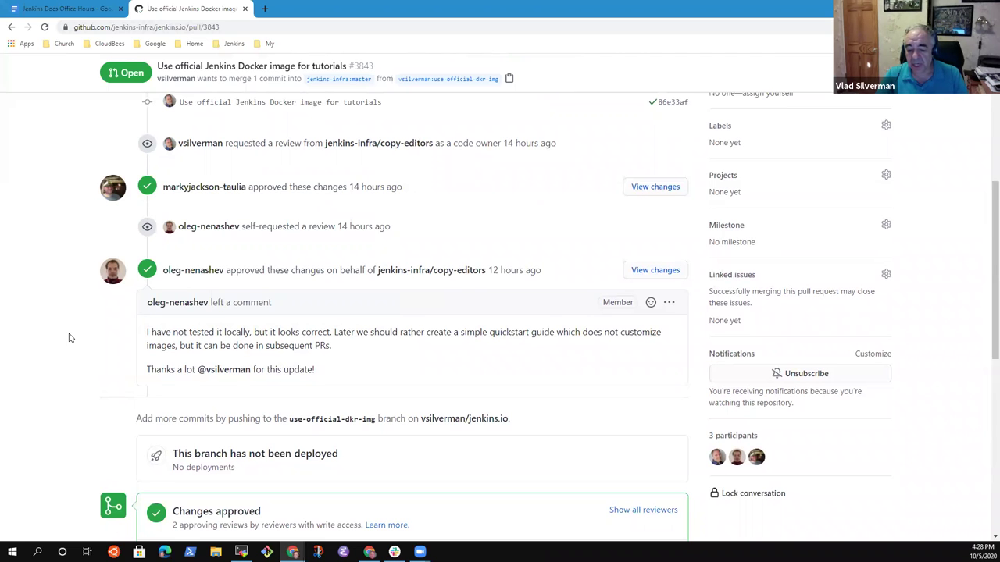
scroll(168, 324, "up", 4)
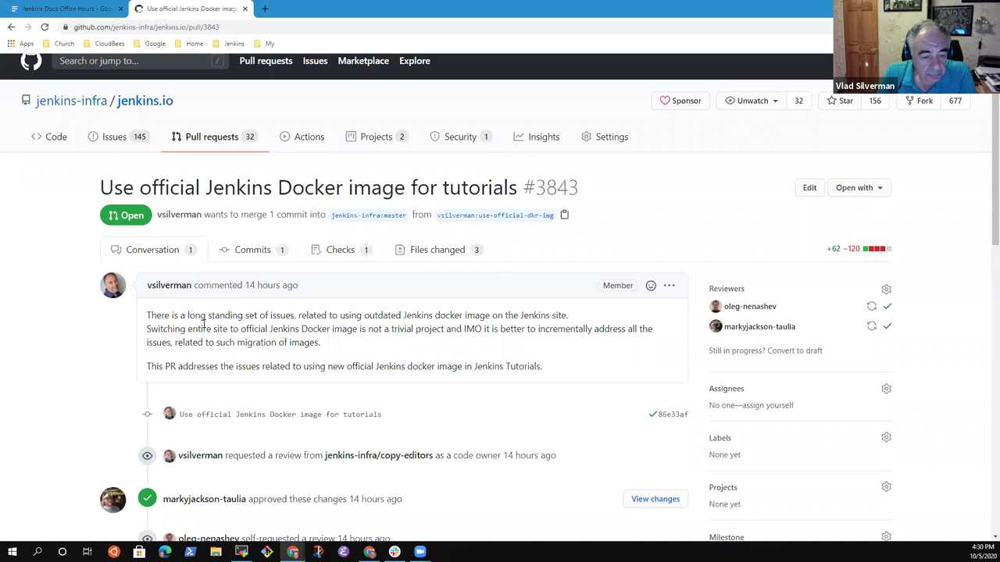
scroll(159, 364, "down", 4)
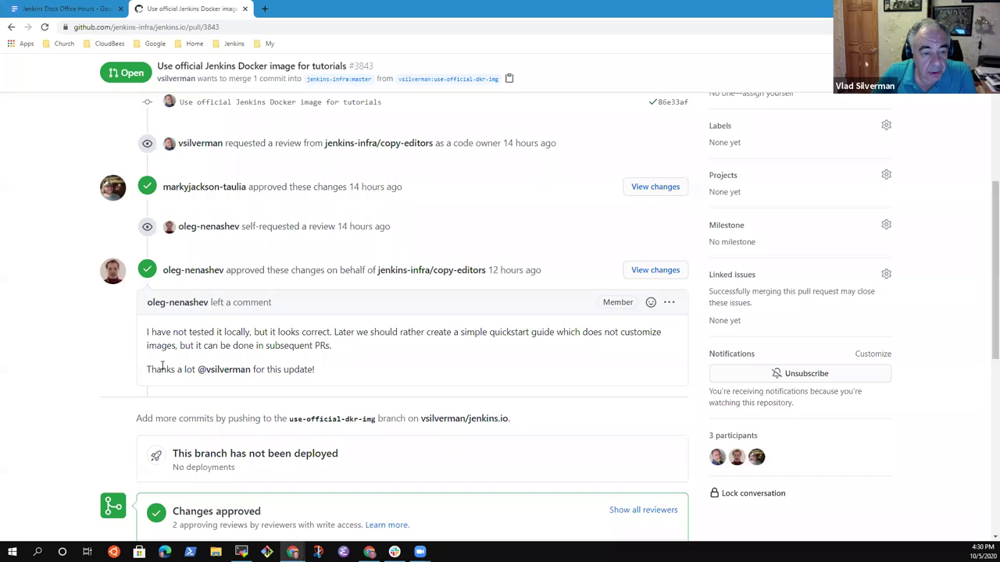
scroll(168, 362, "up", 1)
scroll(167, 362, "down", 3)
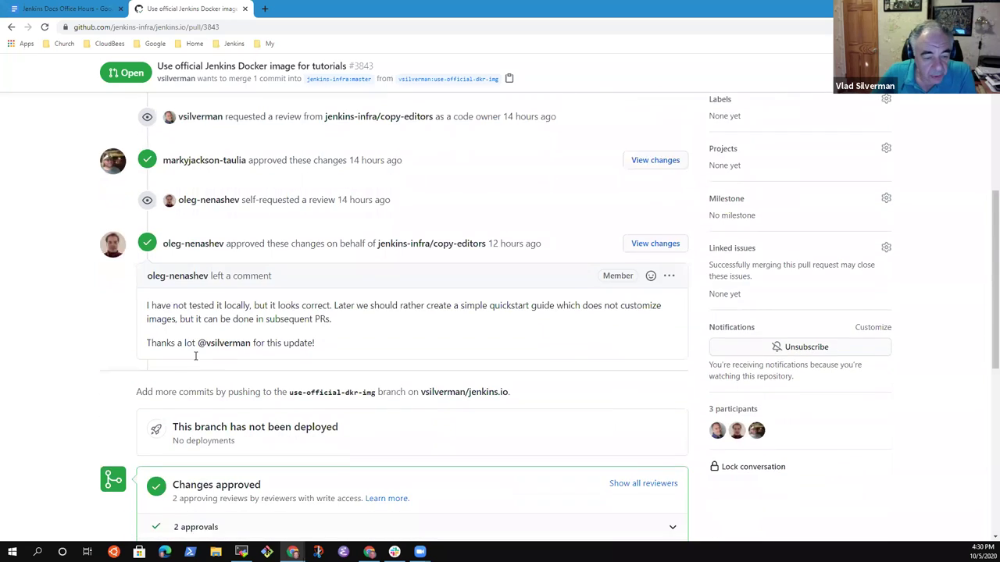
left_click_drag(400, 227, 661, 235)
left_click(549, 243)
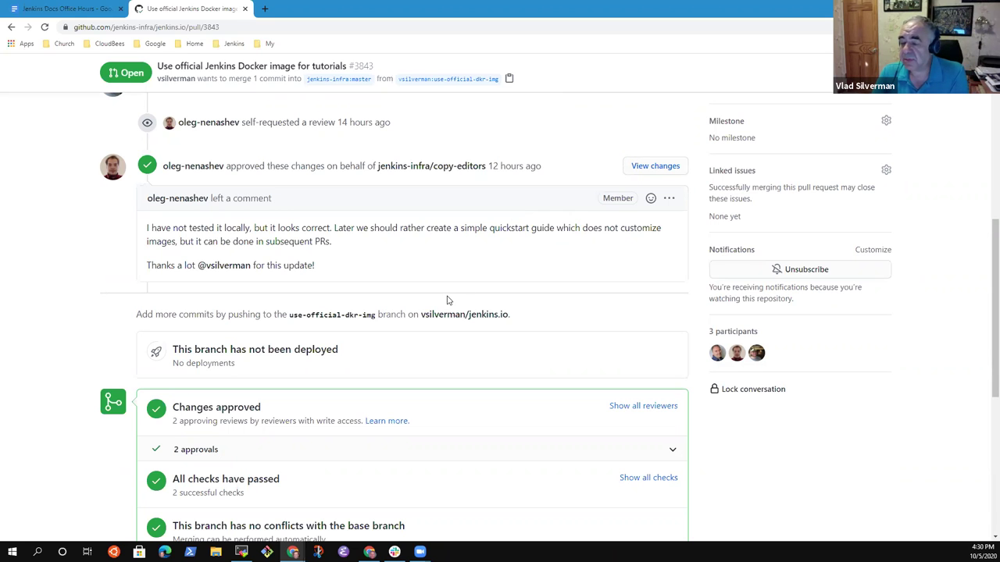
Open the pull request's changed files and look over the beginning of the _docker-for-tutorials.adoc diff
scroll(444, 309, "up", 5)
left_click(443, 262)
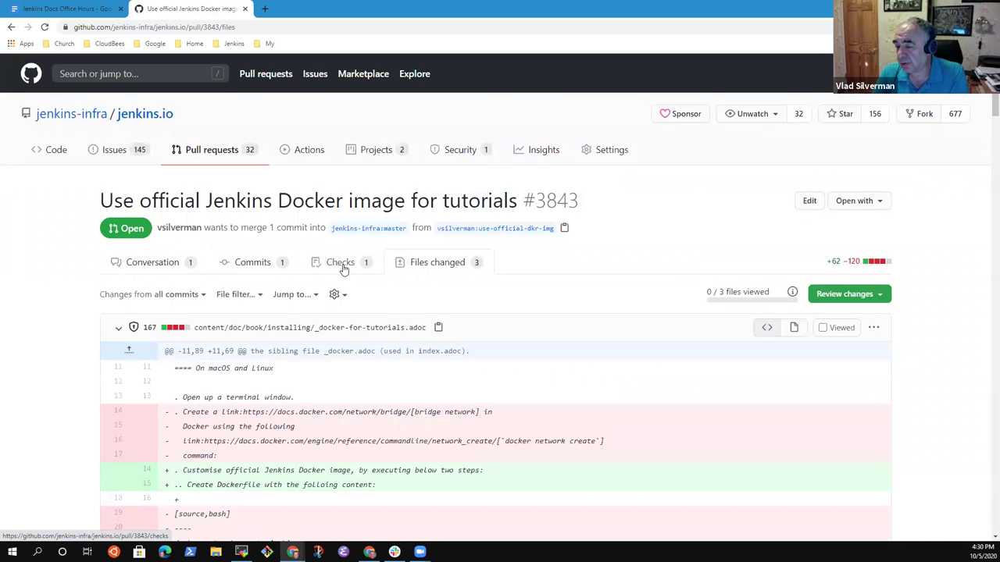
scroll(438, 332, "down", 3)
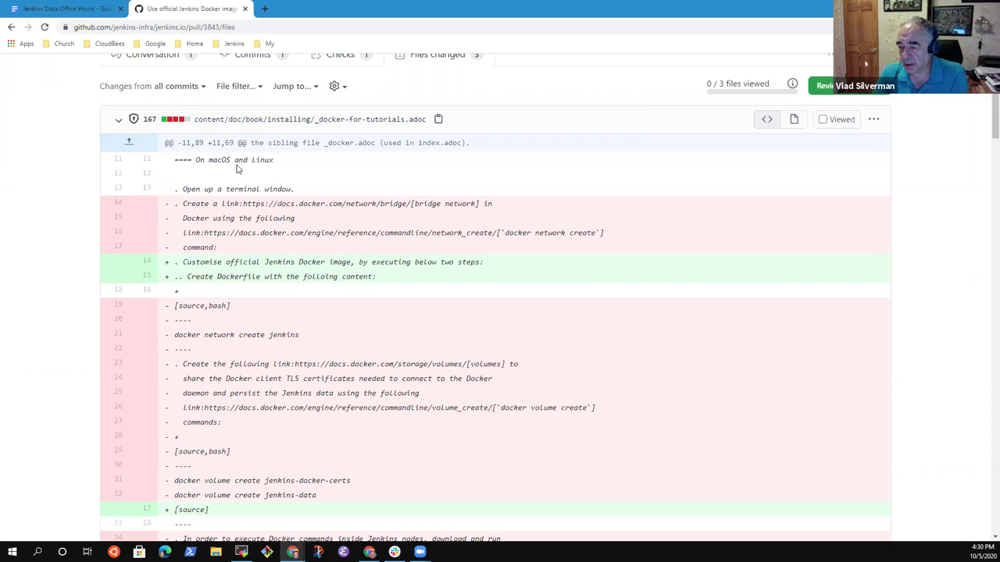
scroll(234, 172, "up", 3)
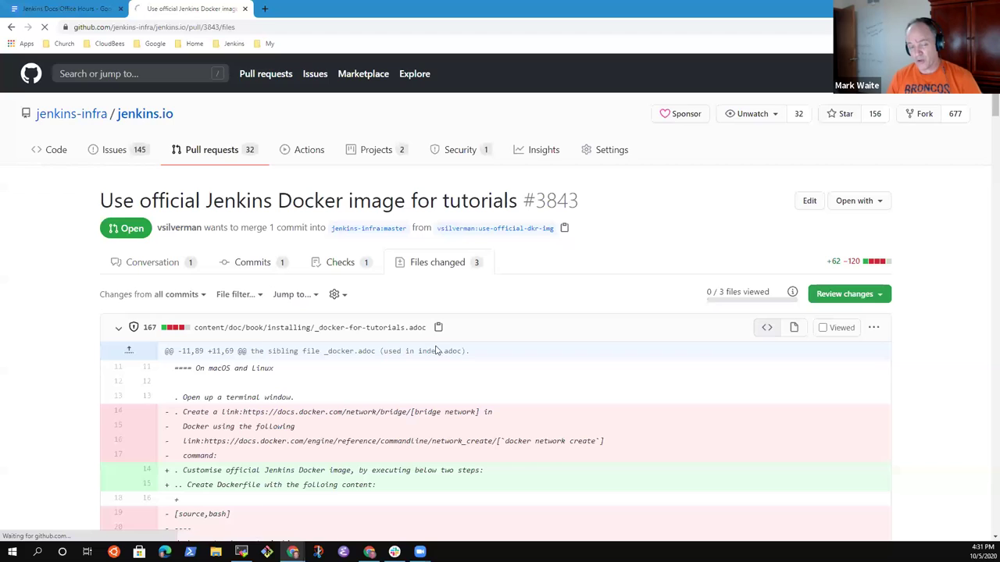
Return to the pull request's conversation and reread the reviewer's remark about handling images in subsequent PRs
left_click(152, 264)
scroll(460, 305, "down", 2)
scroll(547, 289, "down", 3)
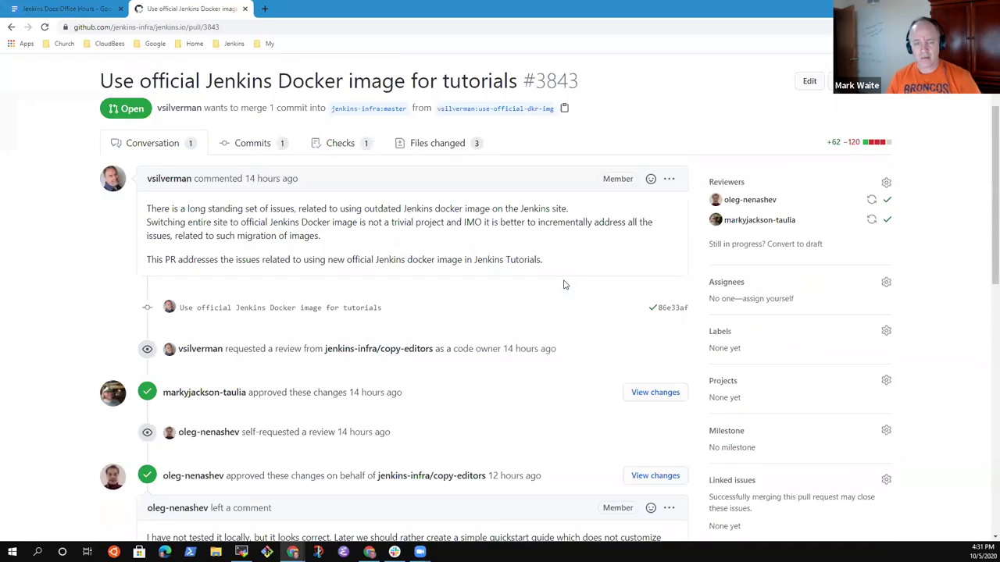
scroll(507, 360, "down", 2)
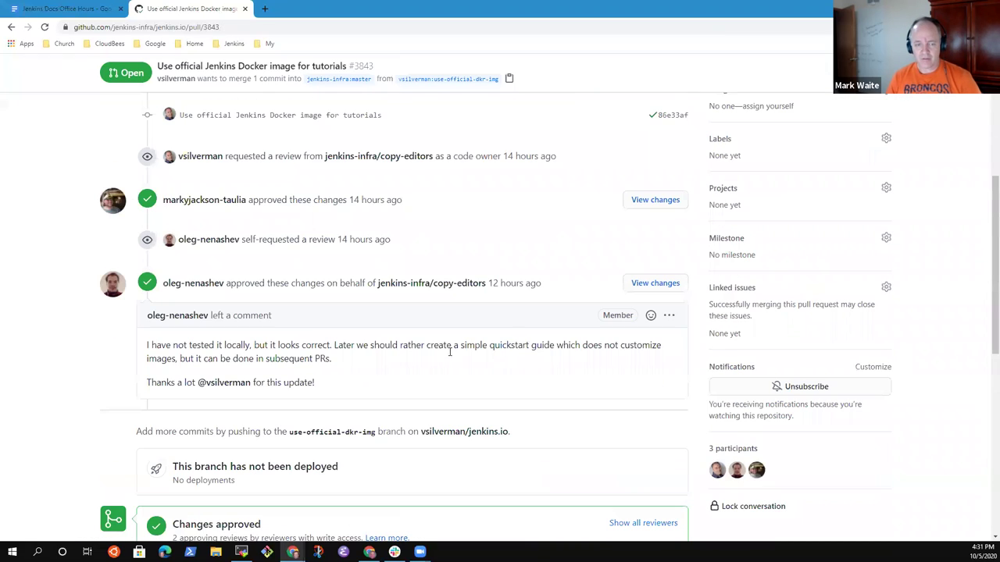
double_click(157, 358)
scroll(487, 138, "up", 6)
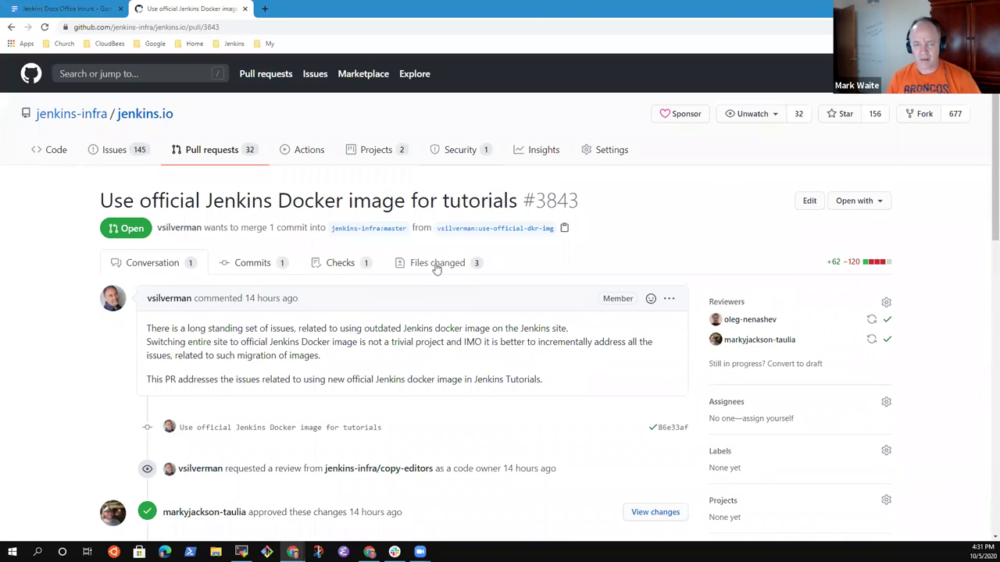
Reopen the changed files and highlight the added "Create Dockerfile with the folloing content:" line in _docker-for-tutorials.adoc
left_click(437, 263)
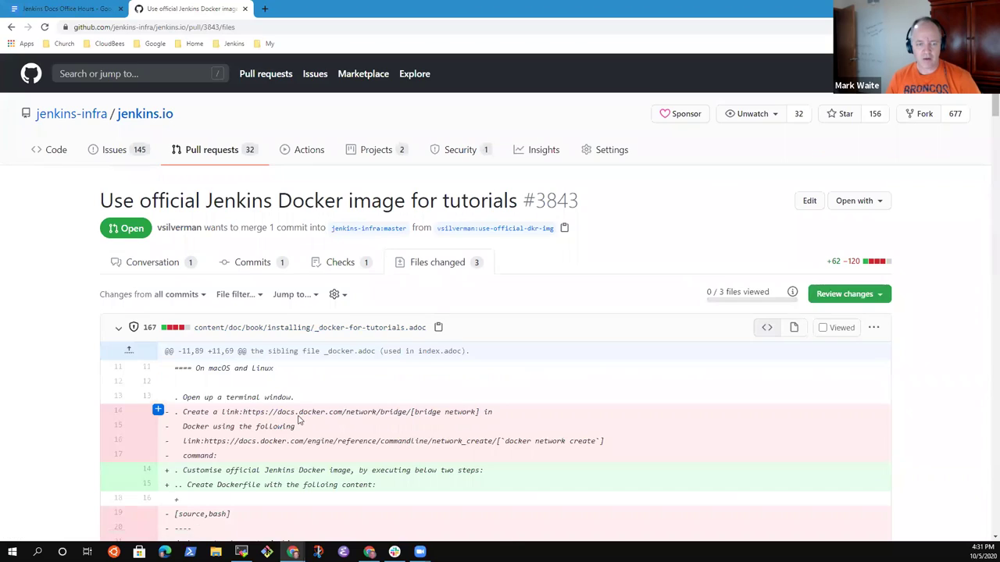
scroll(196, 269, "down", 3)
left_click_drag(188, 330, 394, 334)
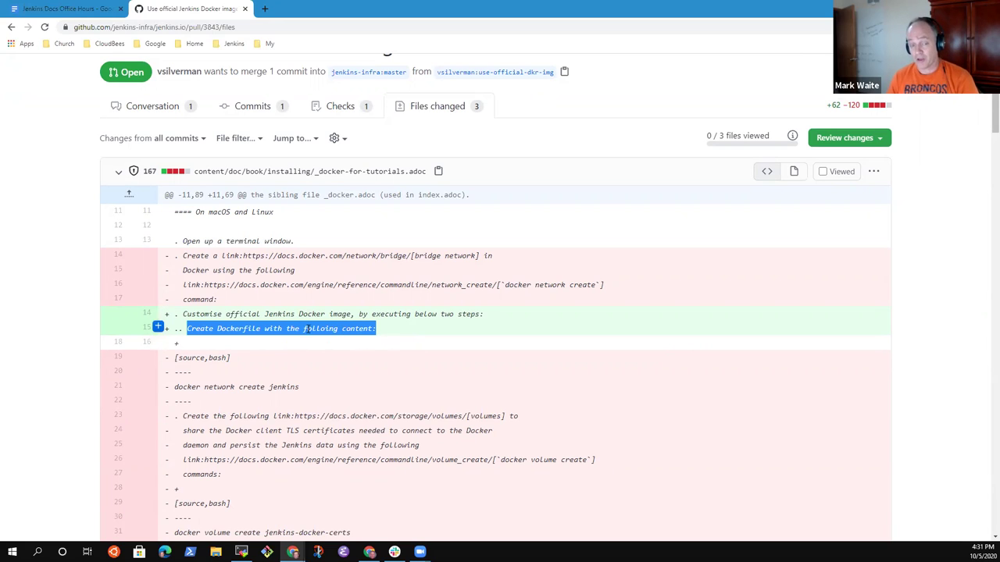
Examine the added Dockerfile instructions in the _docker-for-tutorials.adoc diff, from the base image line to the entry point
scroll(380, 328, "down", 3)
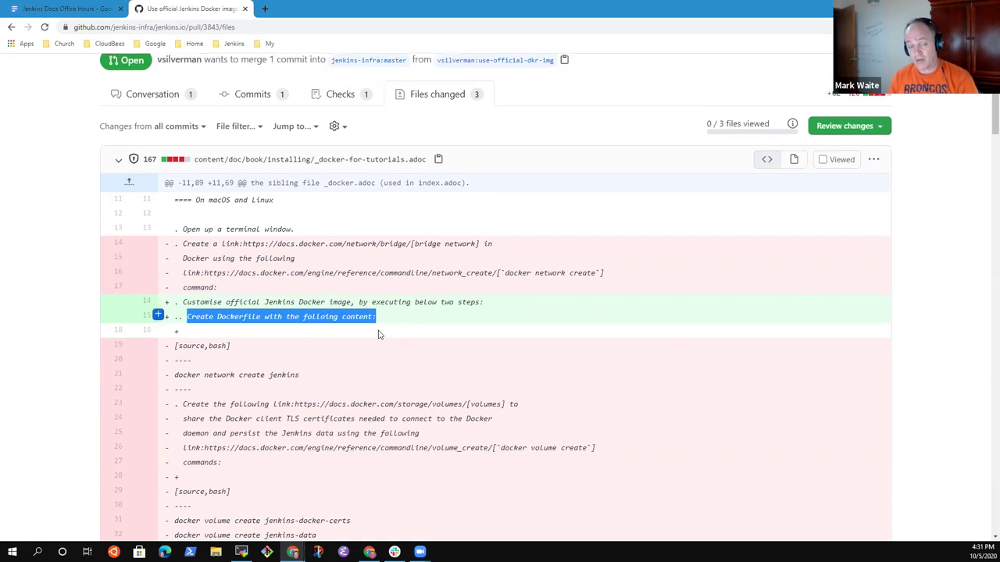
scroll(380, 326, "down", 1)
scroll(384, 339, "down", 3)
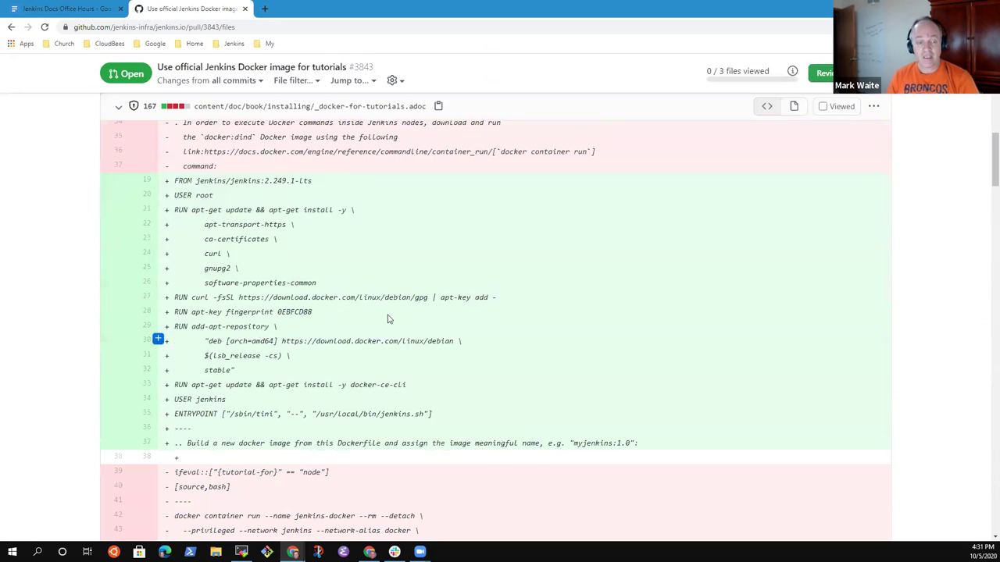
scroll(258, 246, "down", 2)
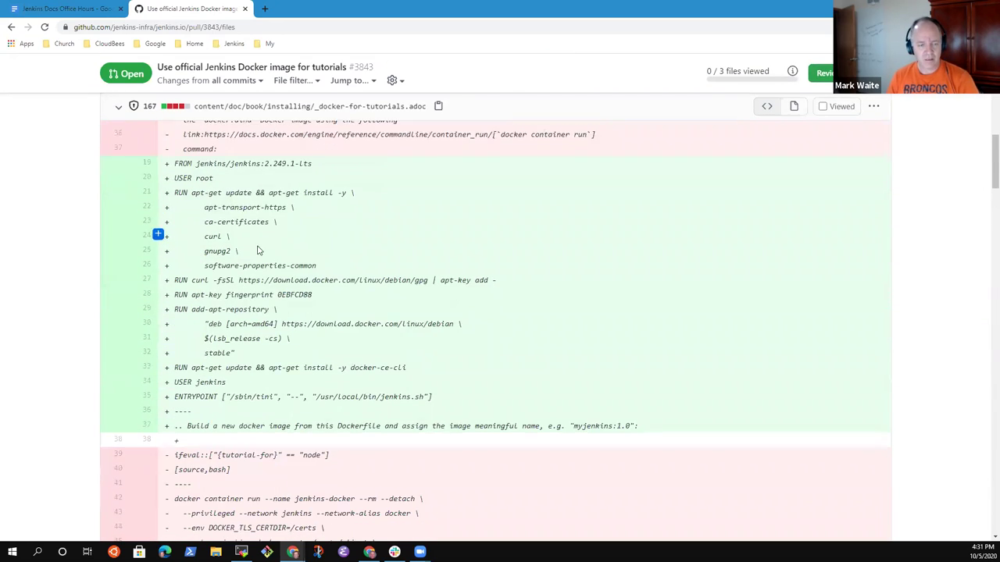
scroll(242, 313, "up", 3)
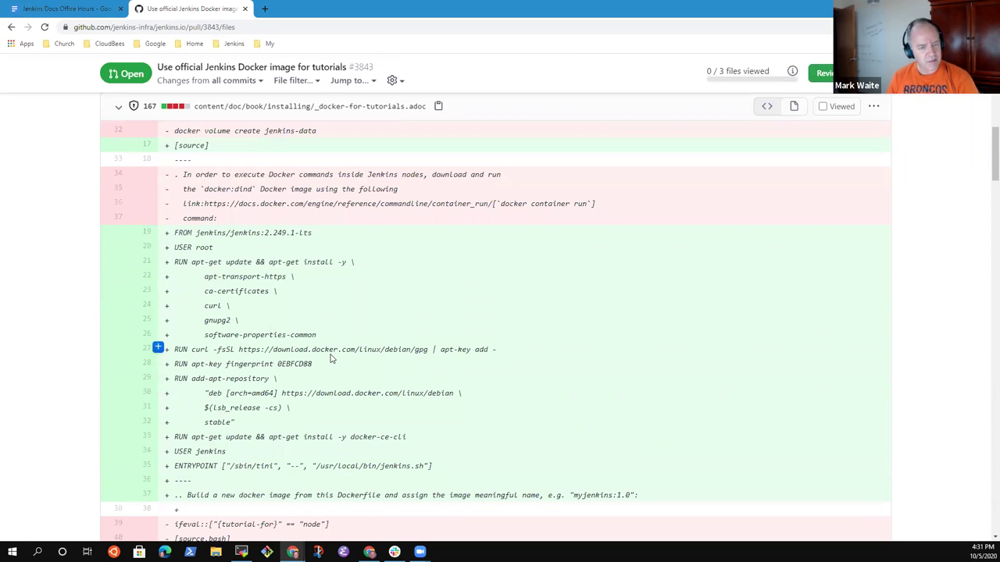
scroll(297, 352, "down", 1)
scroll(296, 351, "down", 1)
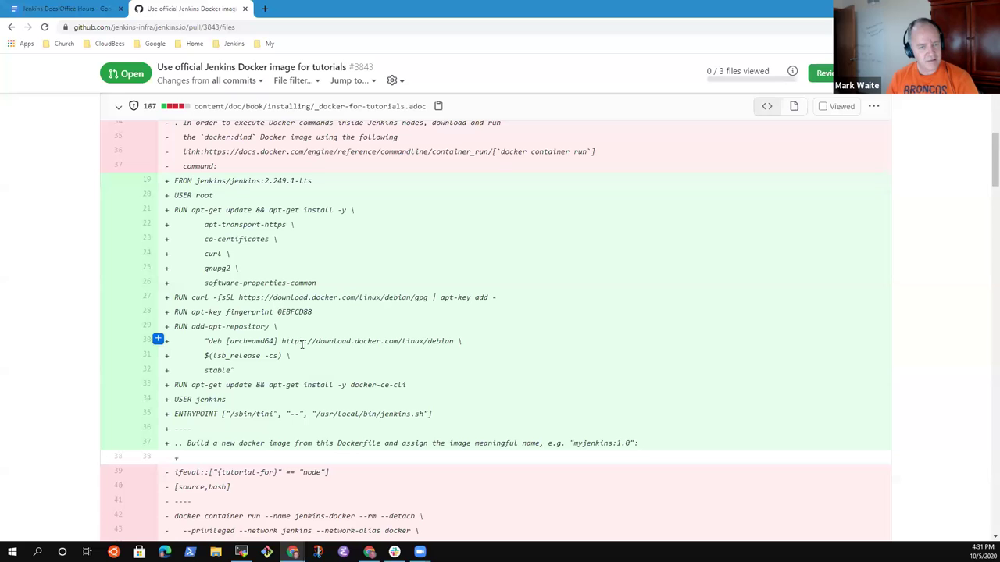
scroll(313, 349, "down", 2)
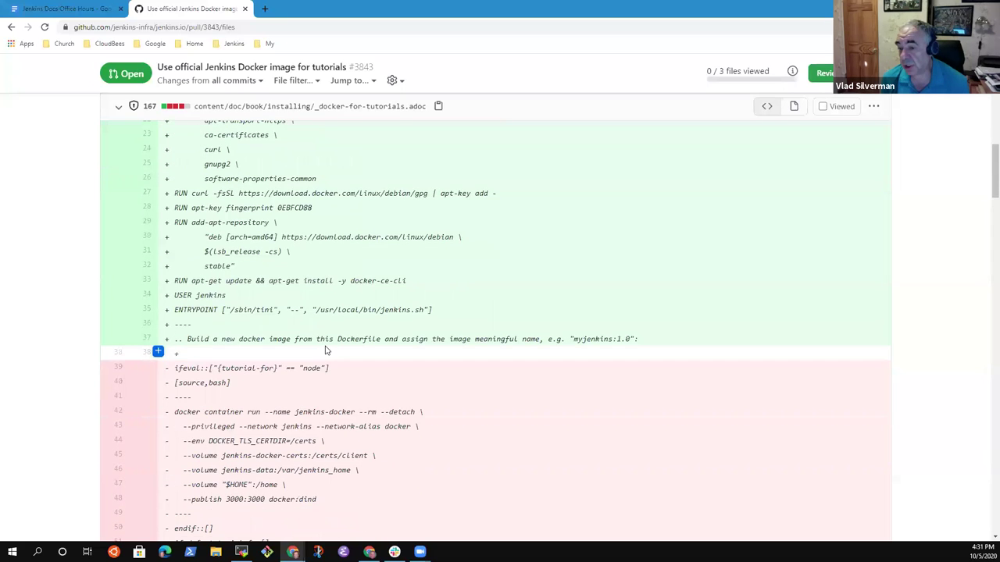
Compare the removed docker container run commands with the added docker build and docker run commands in the tutorial diff
scroll(326, 351, "down", 1)
scroll(335, 355, "down", 6)
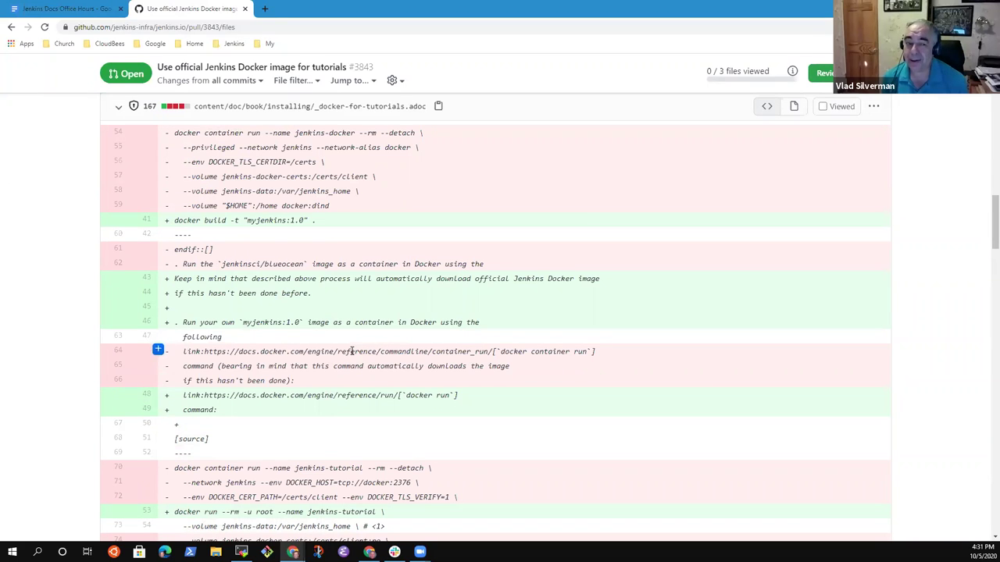
scroll(353, 352, "down", 2)
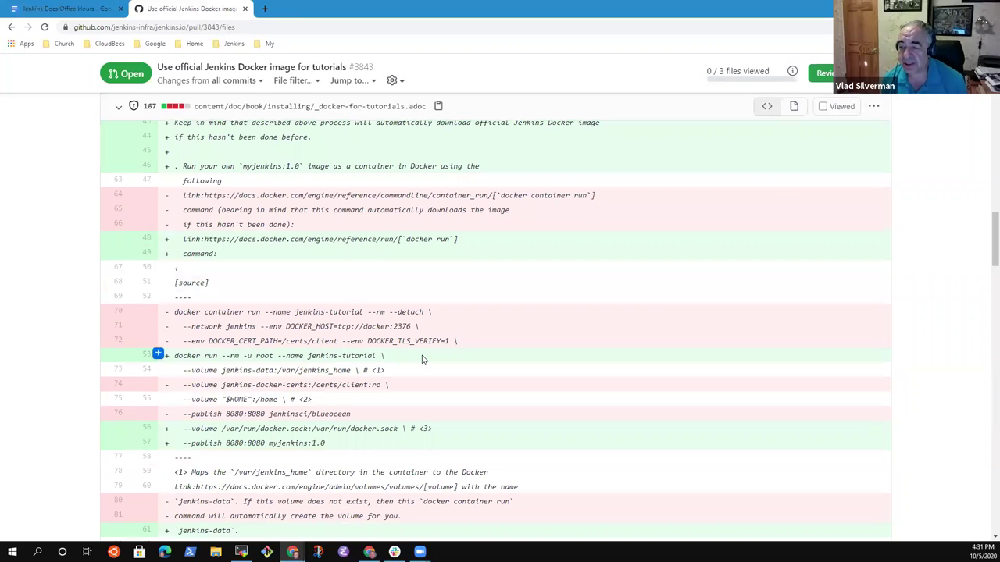
scroll(424, 355, "down", 1)
scroll(422, 358, "up", 6)
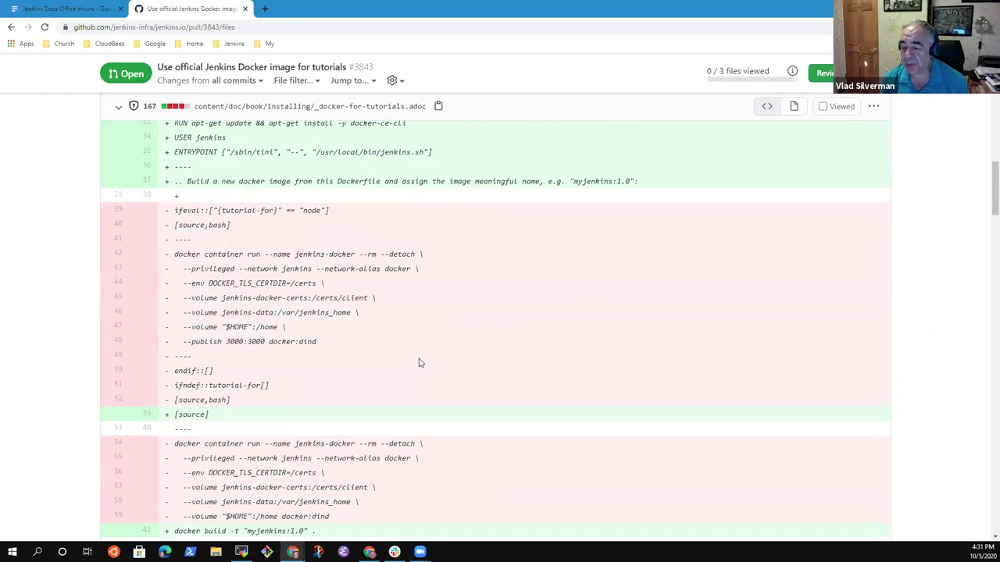
Reread the added Dockerfile instructions and the docker build command for "myjenkins:1.0" in the _docker-for-tutorials.adoc diff
scroll(422, 358, "up", 2)
scroll(423, 358, "down", 1)
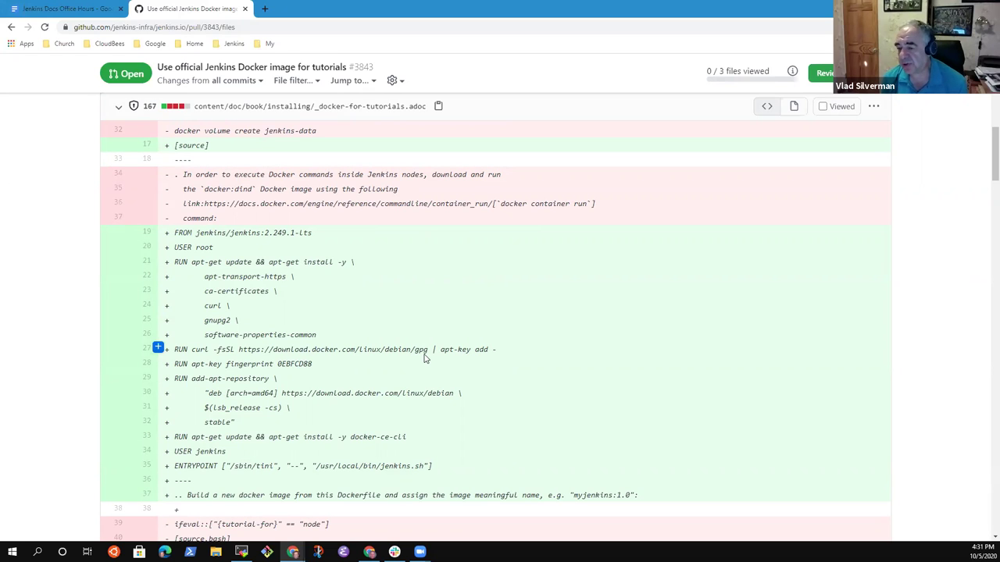
scroll(393, 356, "down", 3)
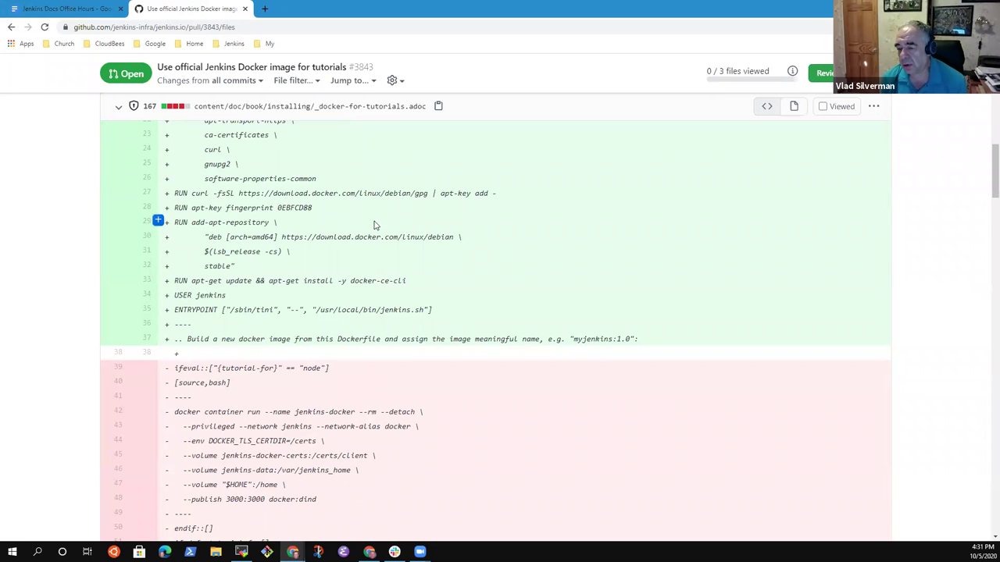
scroll(390, 261, "down", 1)
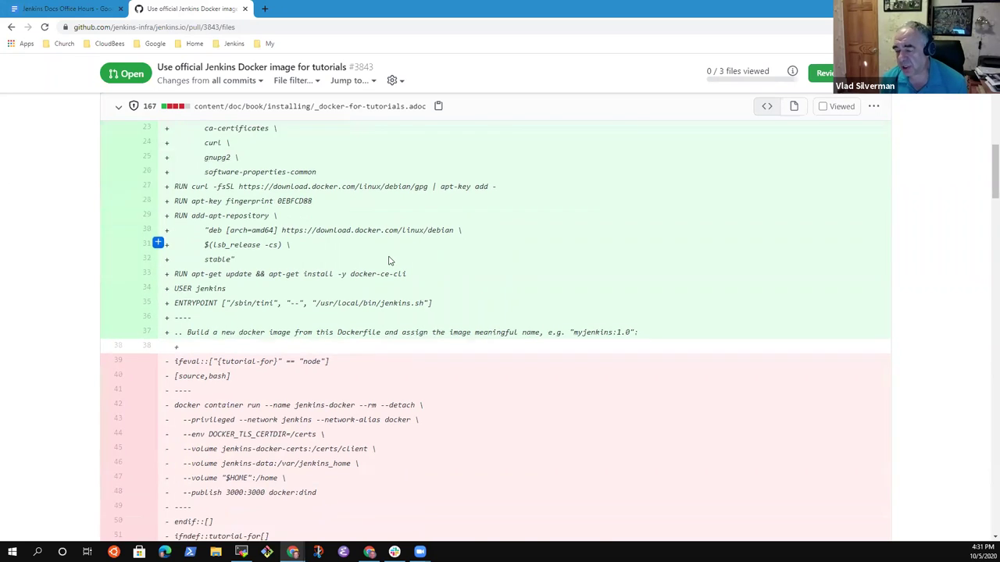
scroll(391, 261, "down", 10)
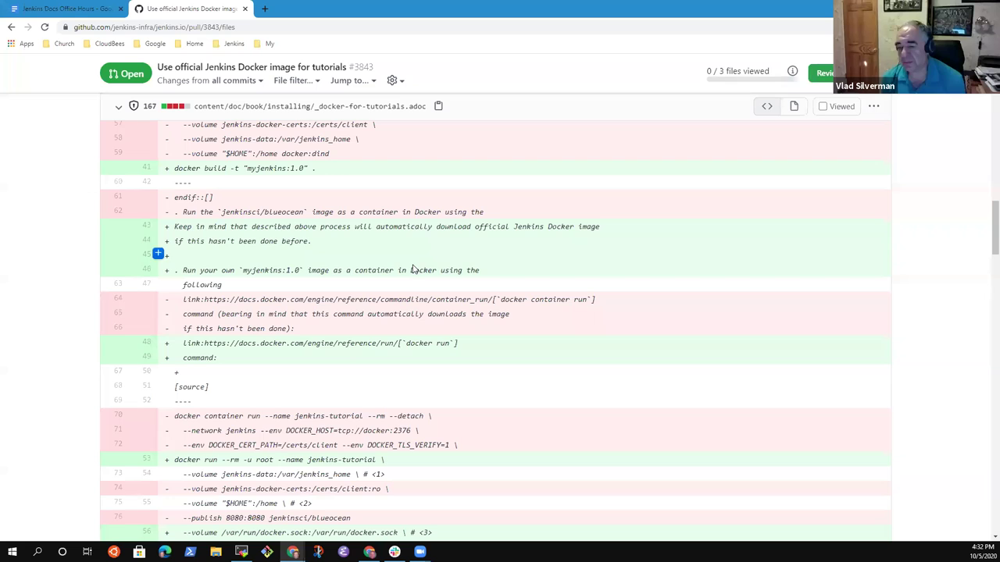
scroll(414, 274, "up", 2)
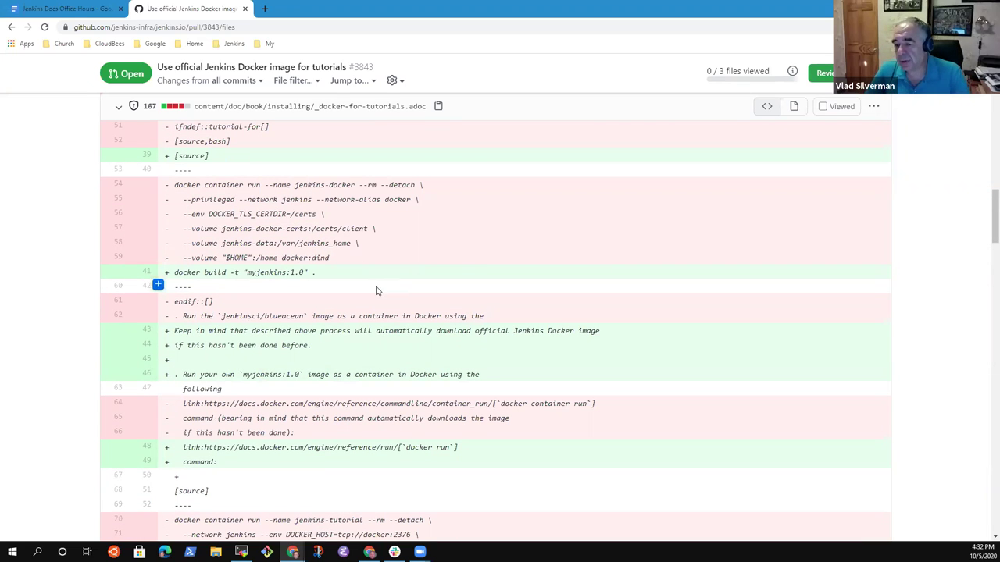
scroll(378, 288, "down", 2)
Examine the macOS and Linux run option notes, the annotation-free docker run command, and the start of the changed Windows instructions
scroll(378, 287, "down", 9)
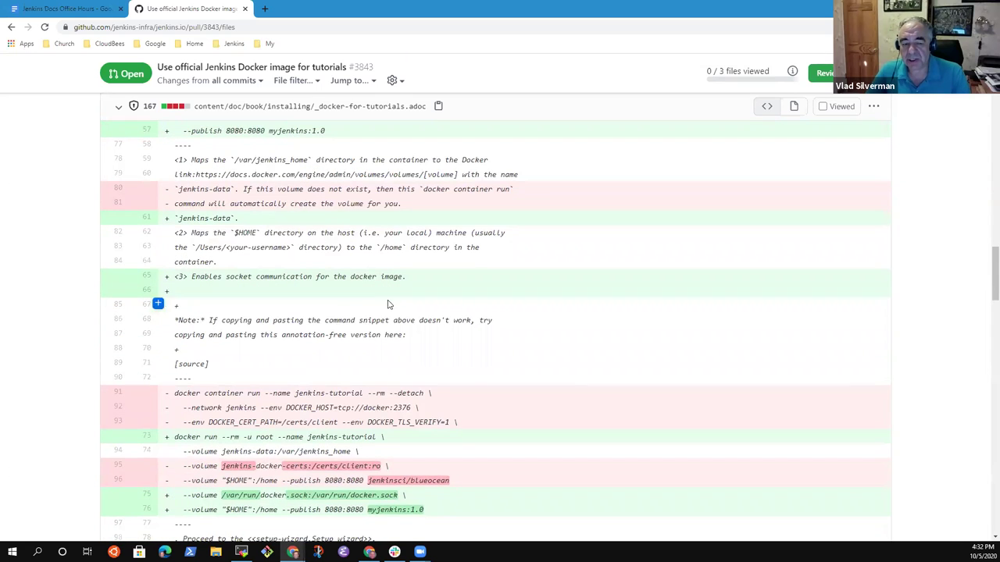
scroll(394, 299, "down", 2)
scroll(404, 303, "down", 7)
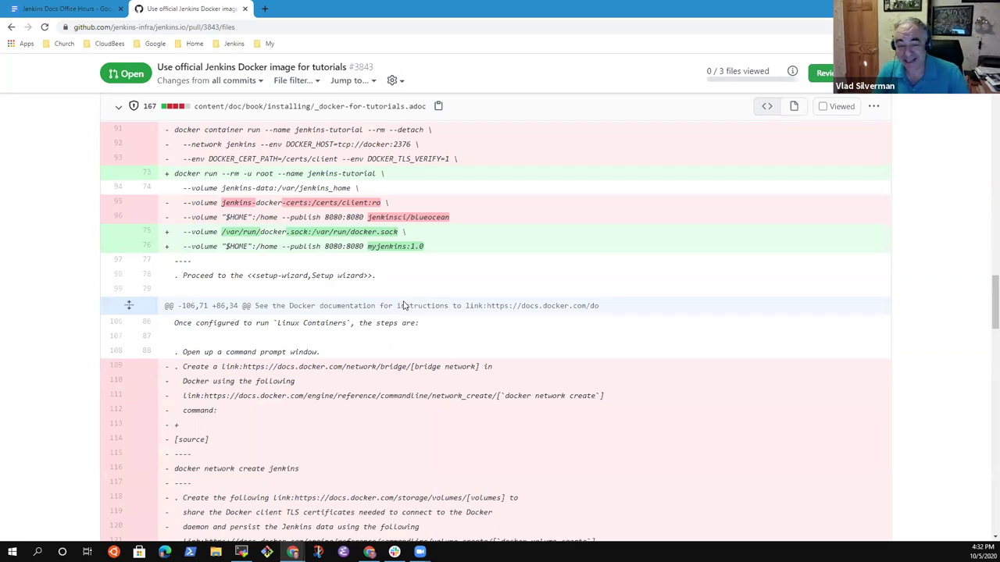
scroll(405, 306, "down", 3)
scroll(406, 306, "down", 9)
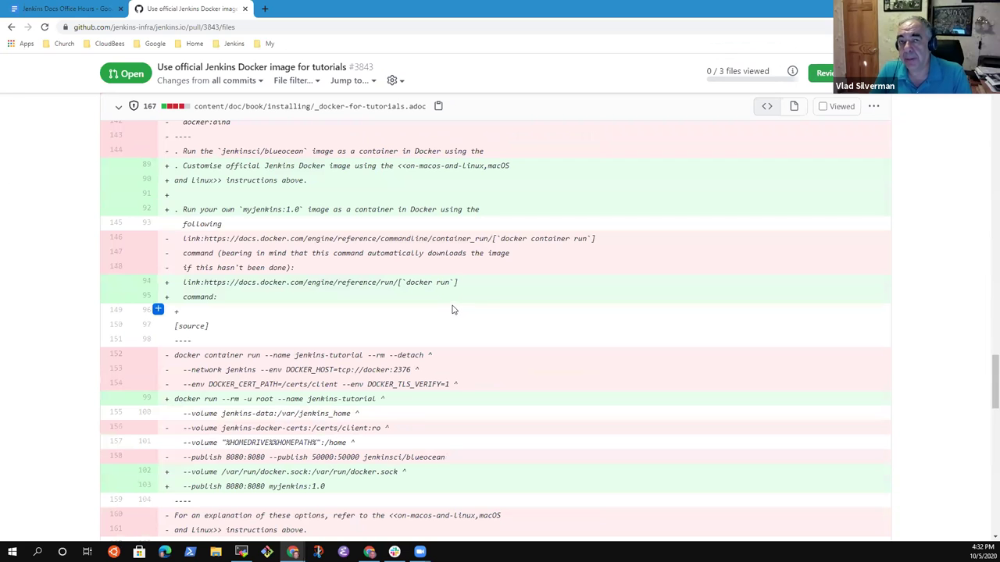
Review the Windows docker run changes and the reworded "Accessing the Docker container" section of _docker-for-tutorials.adoc
scroll(453, 313, "down", 5)
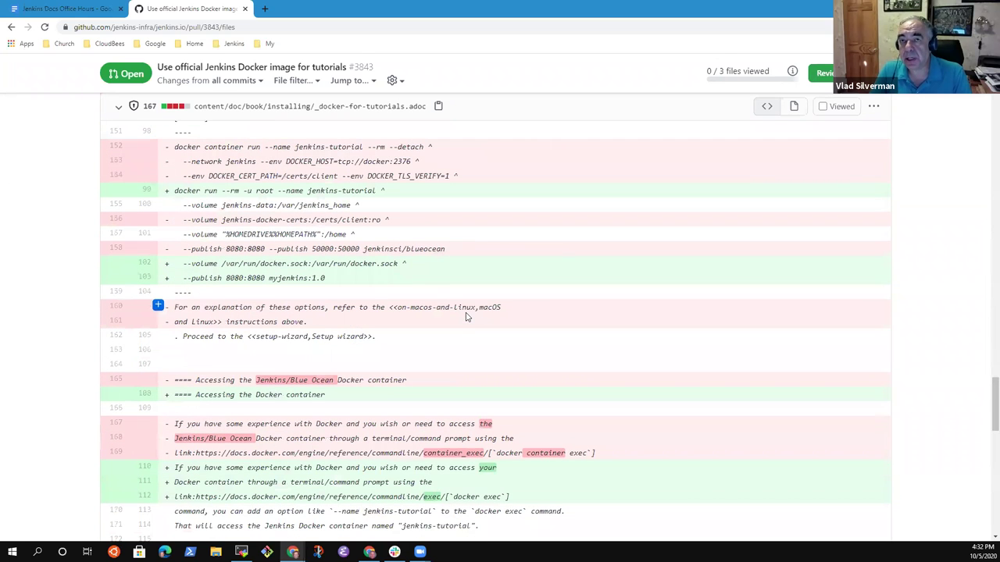
scroll(467, 316, "down", 1)
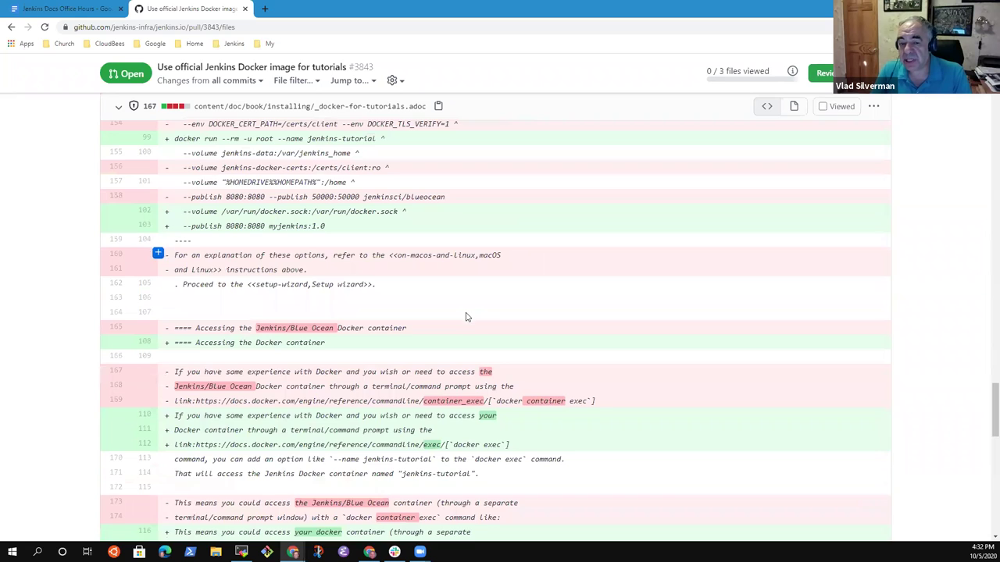
scroll(464, 315, "up", 2)
scroll(469, 316, "down", 2)
scroll(471, 318, "down", 6)
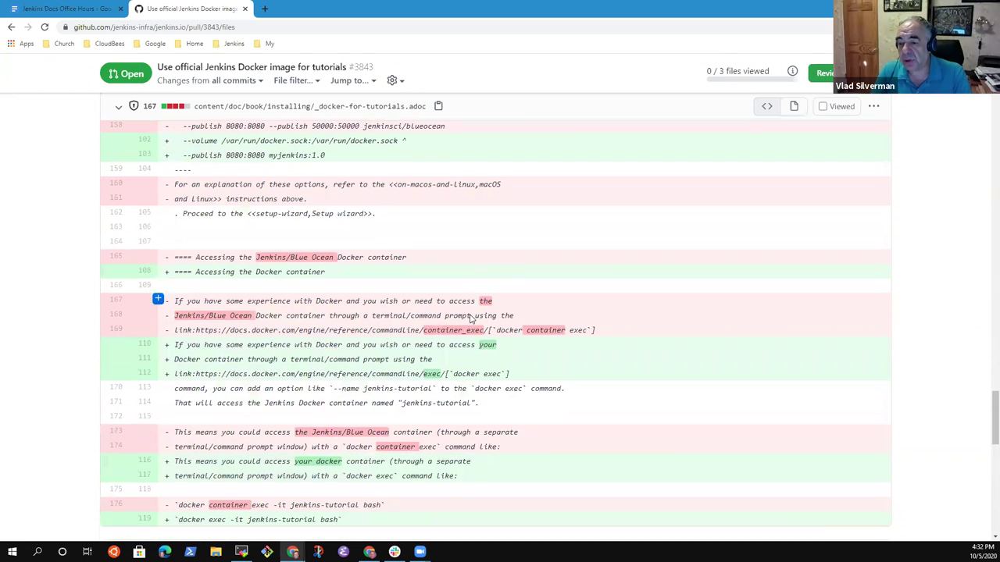
scroll(471, 318, "down", 3)
scroll(471, 318, "up", 3)
scroll(474, 319, "down", 3)
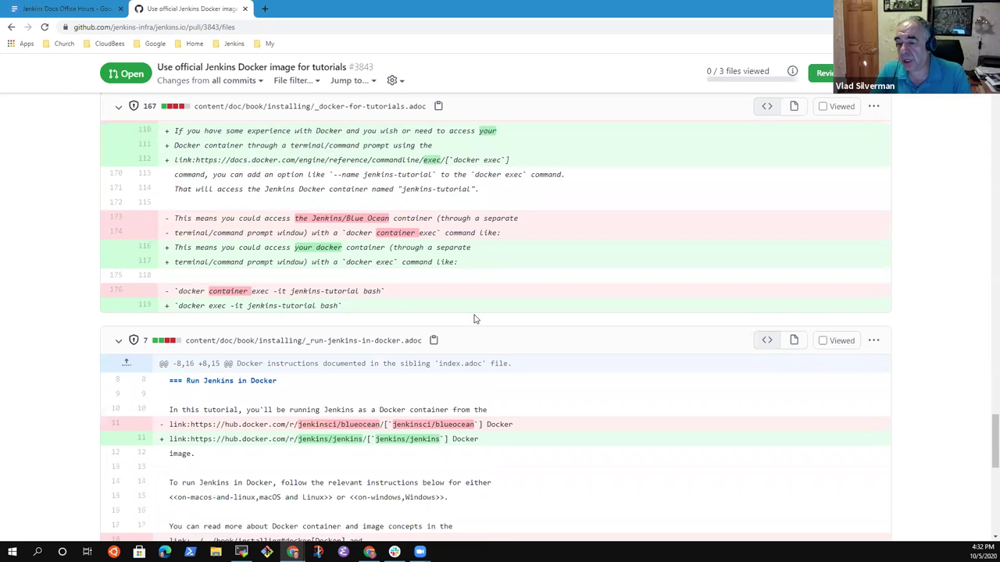
scroll(478, 320, "up", 6)
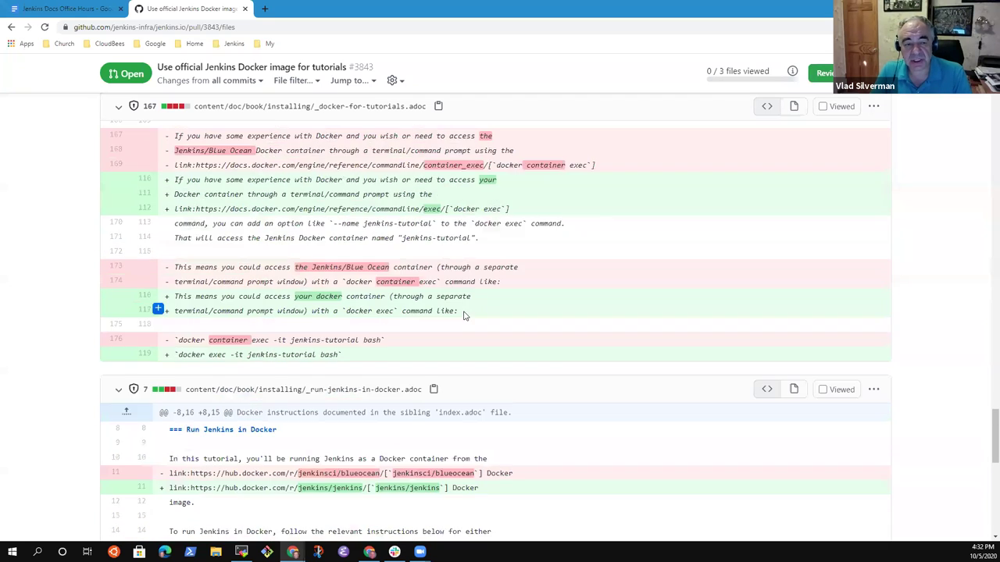
Review the changed lines in _run-jenkins-in-docker.adoc and the "Stopping and restarting Jenkins" section of _setup-wizard-for-tutorials.adoc
scroll(473, 316, "down", 8)
scroll(469, 313, "down", 4)
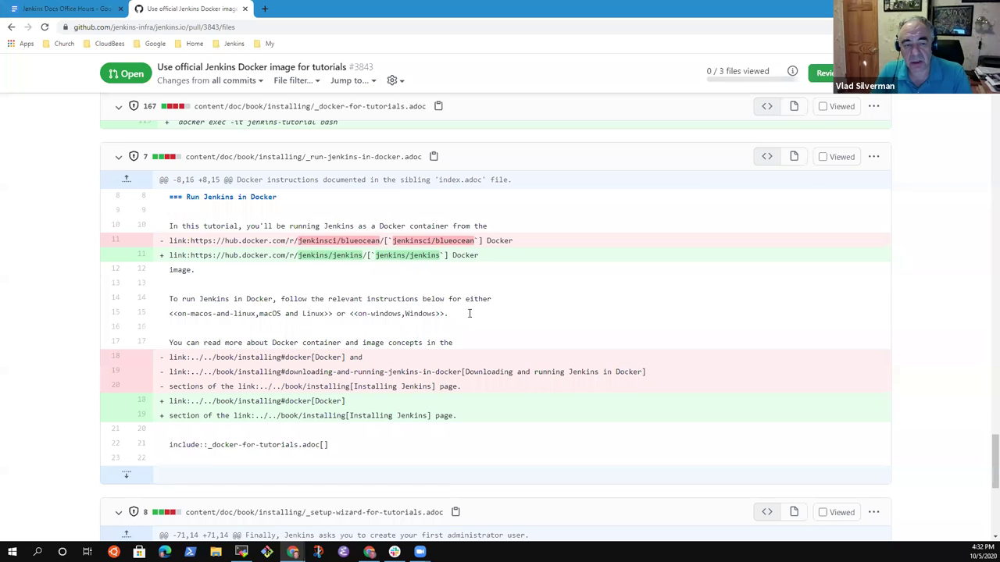
scroll(465, 307, "down", 1)
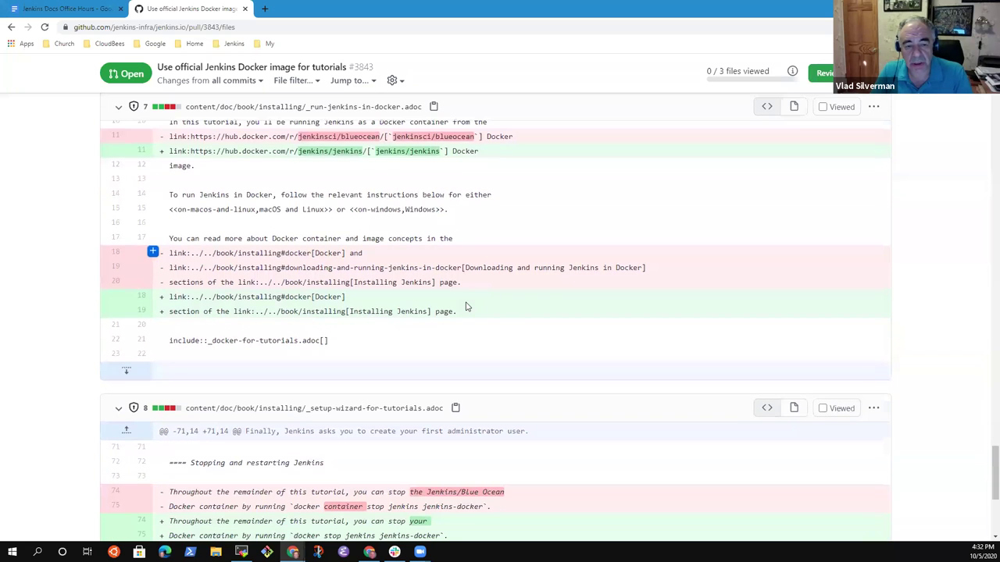
scroll(468, 315, "down", 4)
scroll(472, 319, "down", 3)
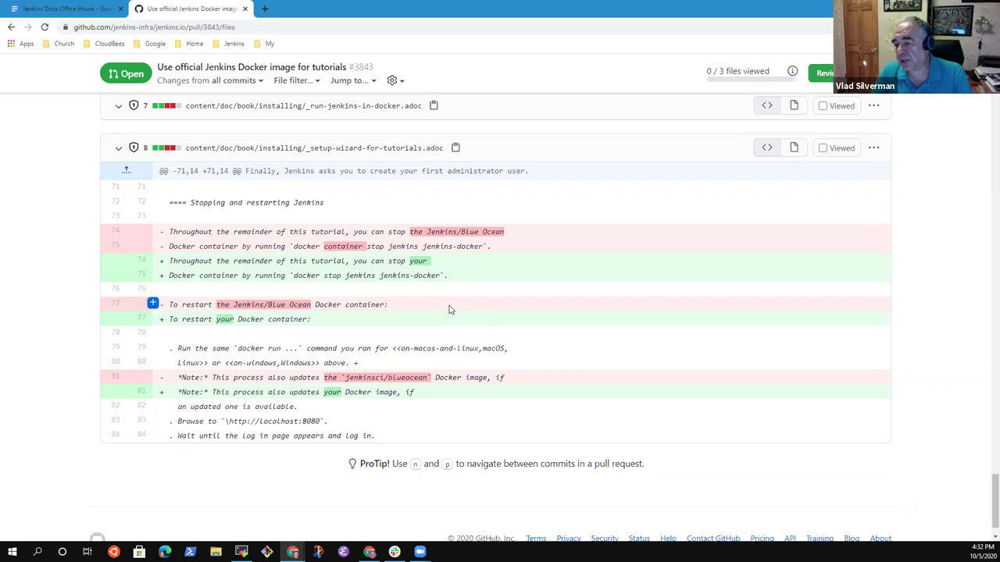
scroll(453, 312, "down", 1)
scroll(457, 313, "up", 2)
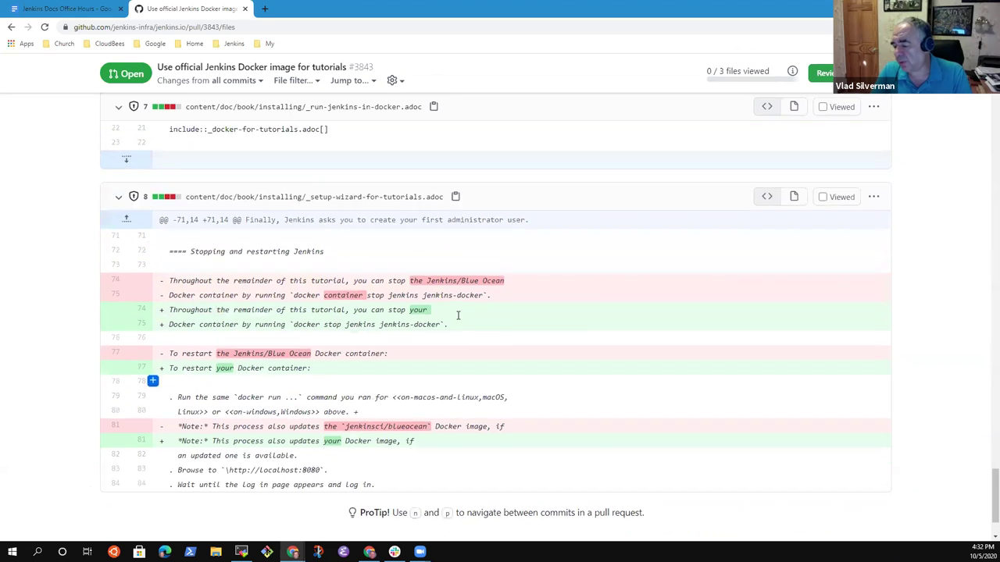
Go back through the container access section and the Windows Docker instructions in _docker-for-tutorials.adoc, including the removed docker:dind commands
scroll(459, 315, "up", 6)
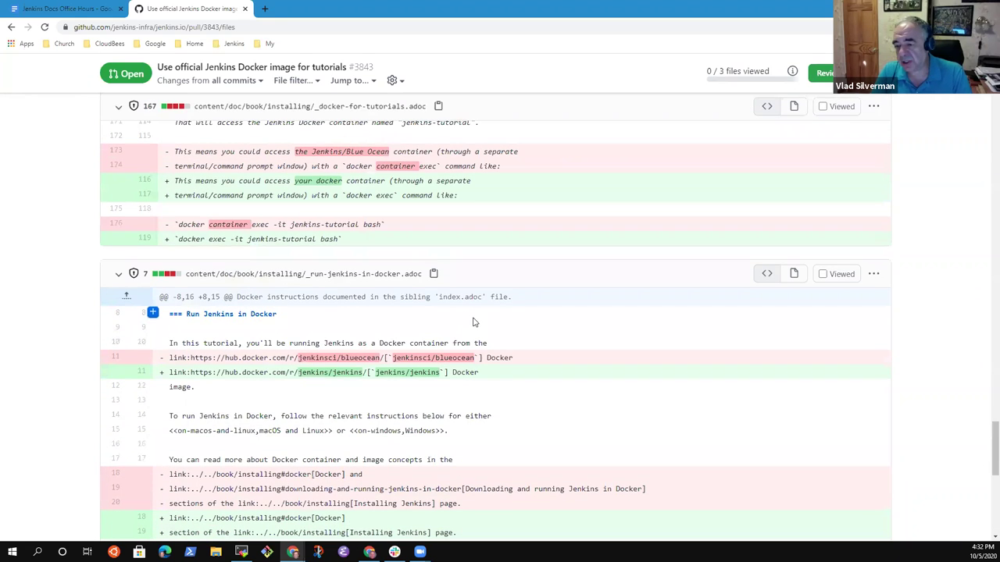
scroll(470, 321, "up", 1)
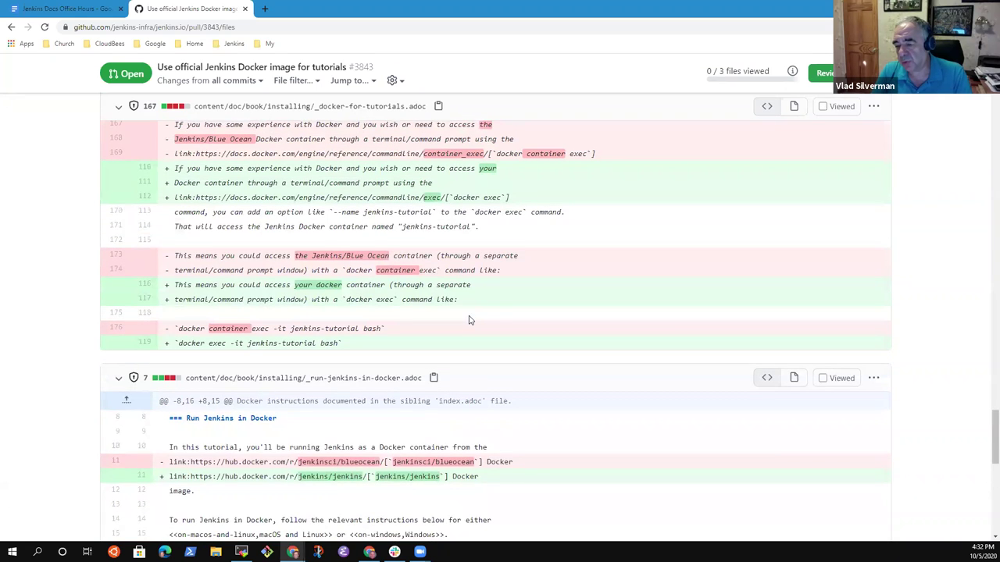
scroll(467, 320, "up", 3)
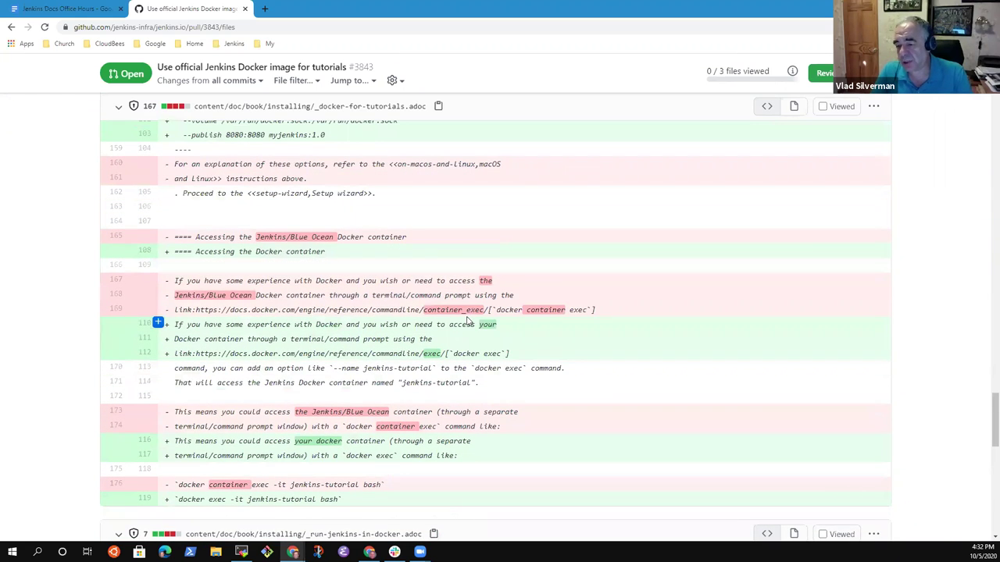
scroll(465, 318, "up", 1)
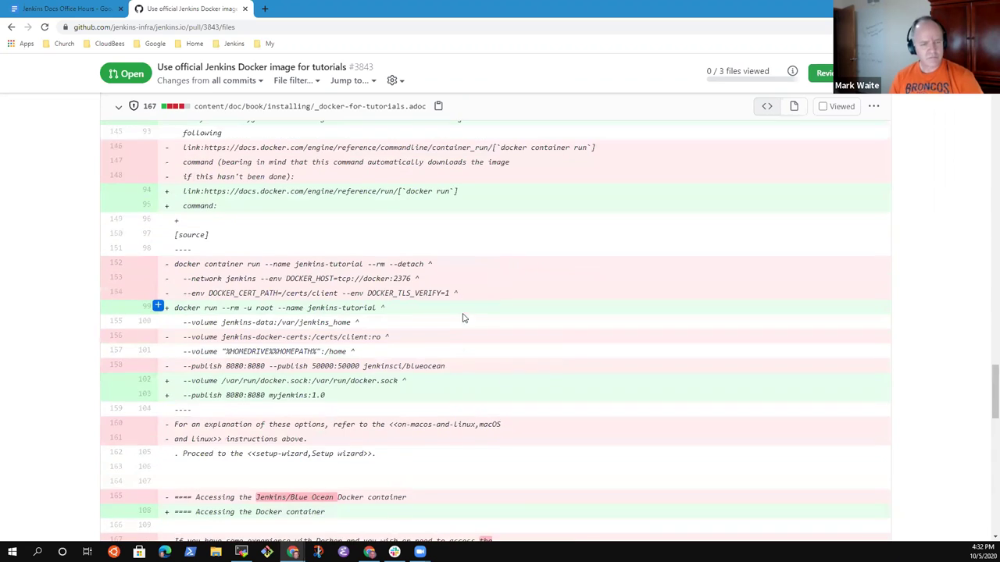
scroll(463, 312, "up", 2)
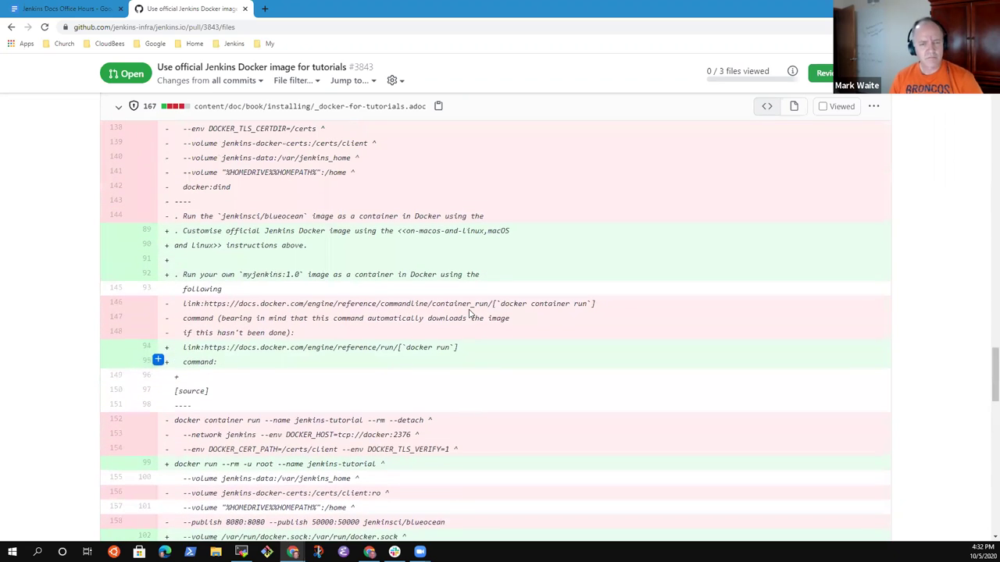
scroll(469, 311, "up", 1)
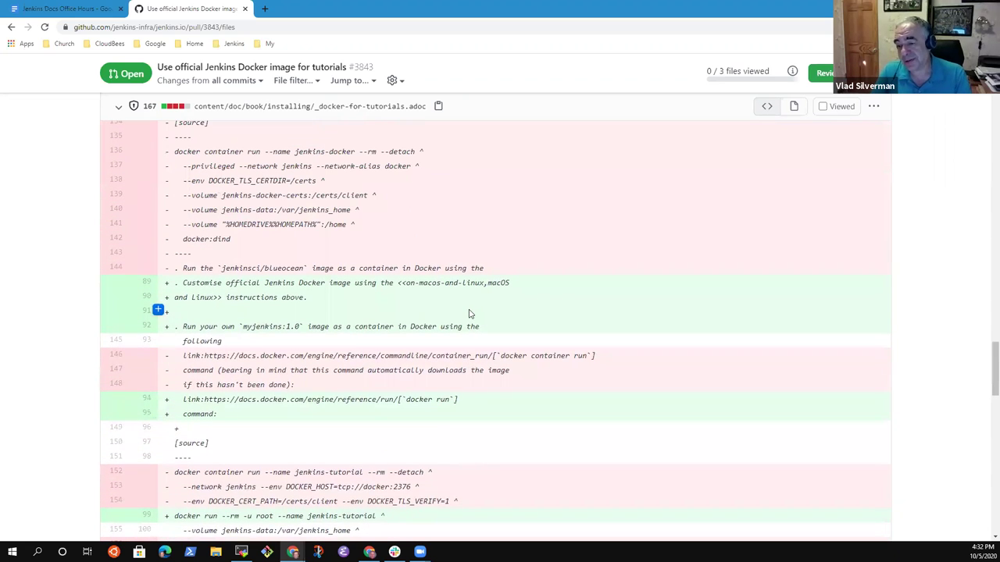
scroll(472, 314, "up", 8)
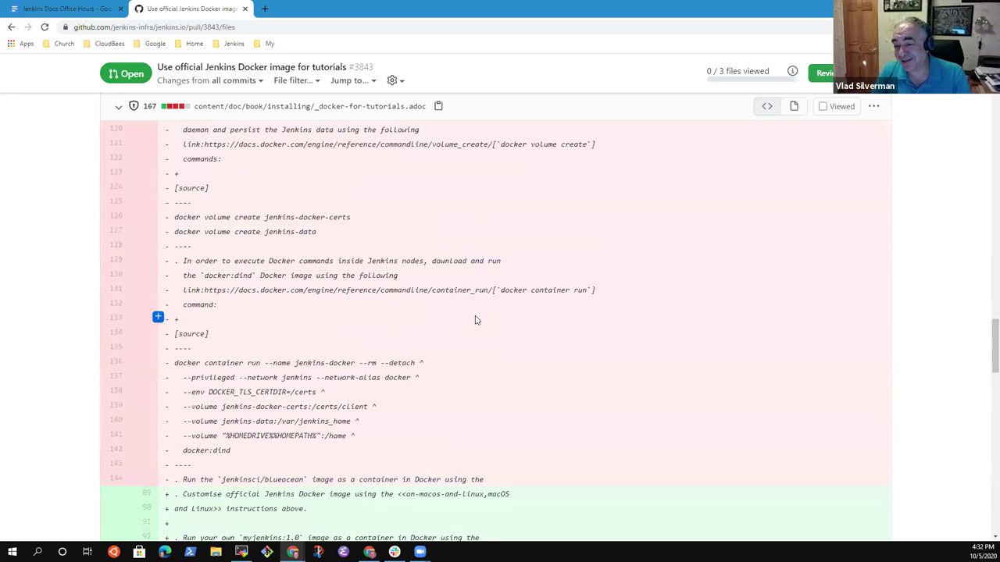
Re-examine the macOS and Linux docker run commands and the notes explaining their volume and socket options
scroll(470, 317, "up", 2)
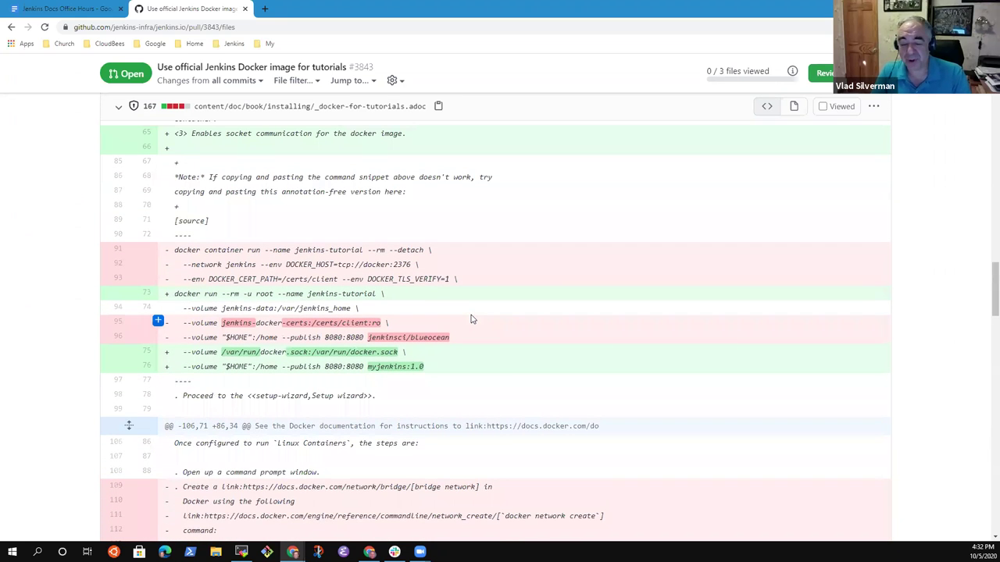
scroll(471, 319, "up", 1)
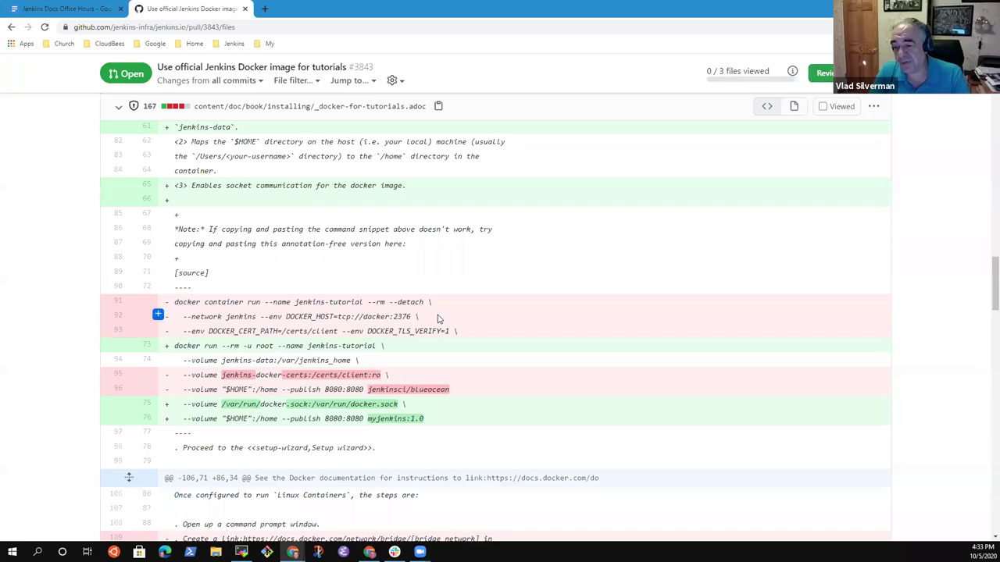
scroll(438, 319, "up", 3)
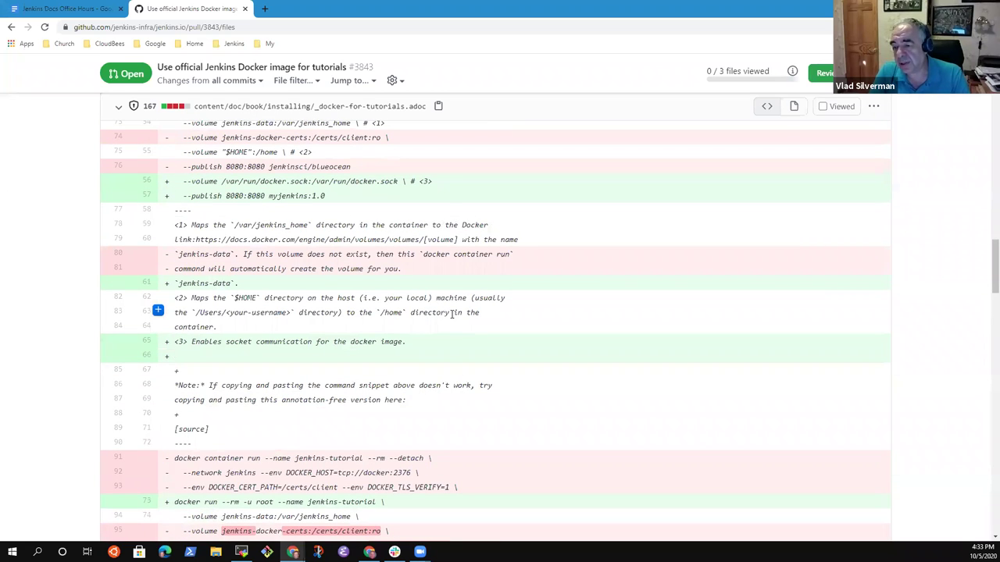
scroll(452, 314, "up", 2)
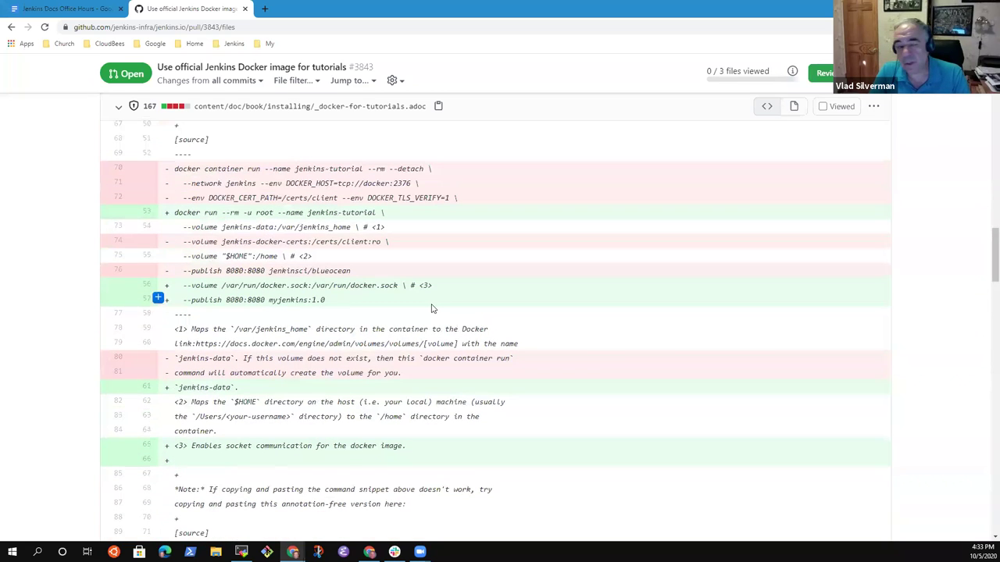
scroll(437, 308, "up", 2)
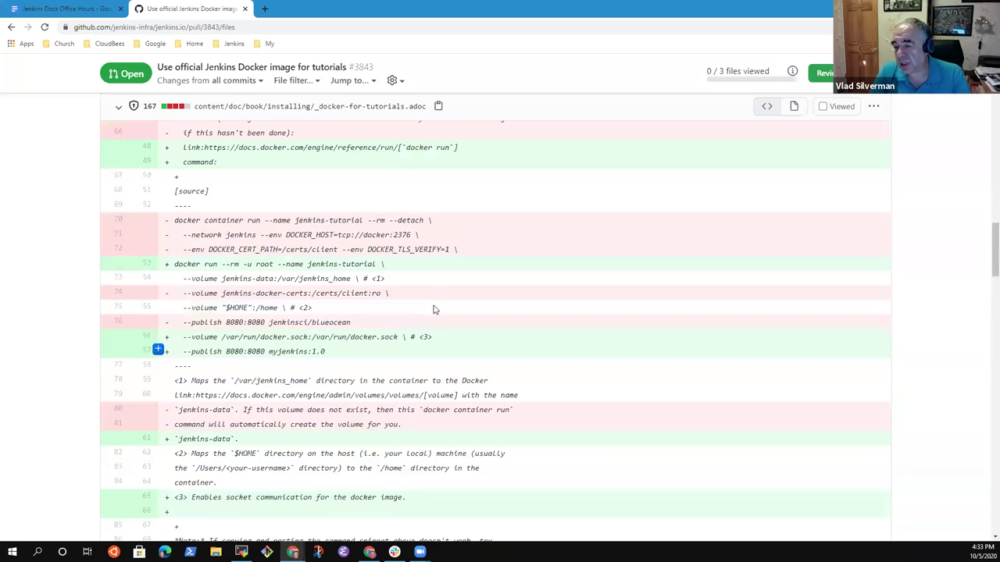
scroll(438, 303, "up", 2)
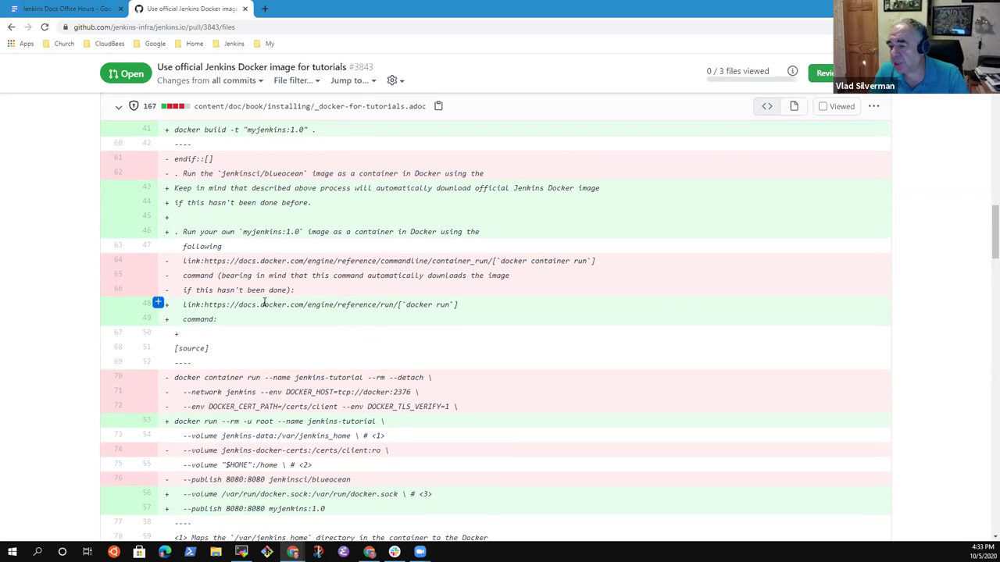
Recheck the docker build and Dockerfile lines, and return to the opening macOS and Linux steps of the _docker-for-tutorials.adoc diff
scroll(235, 303, "up", 5)
scroll(273, 303, "up", 2)
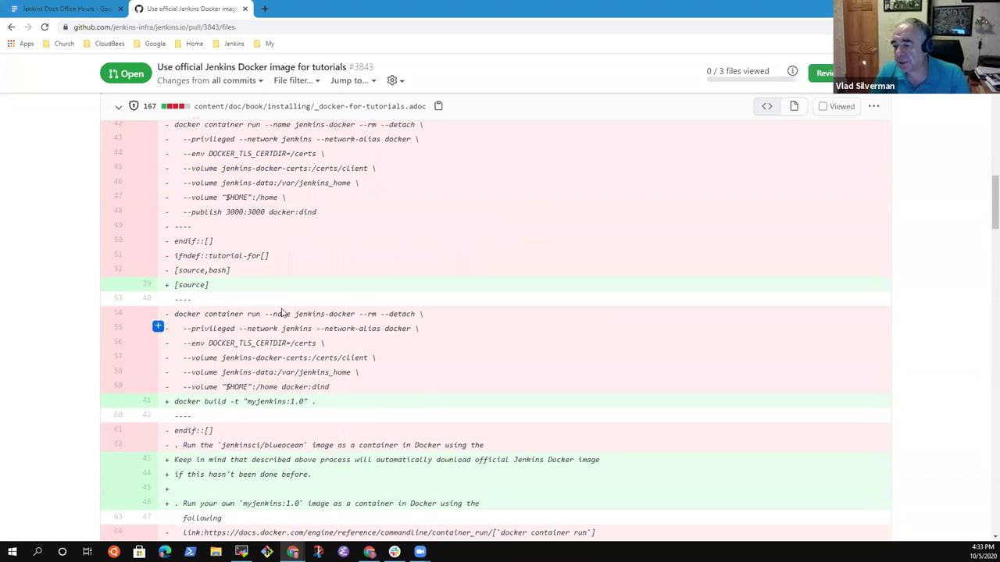
scroll(264, 305, "up", 3)
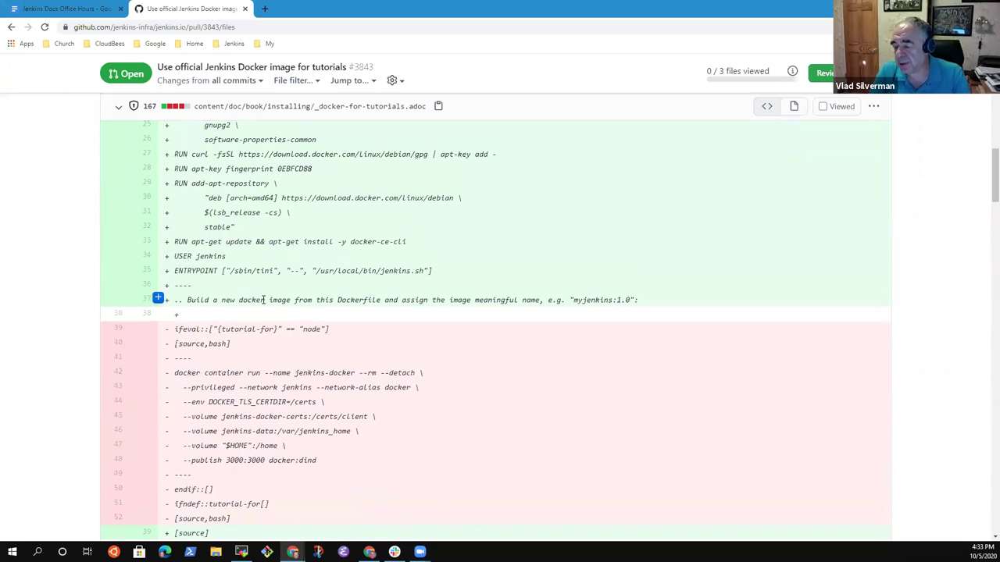
scroll(264, 300, "up", 2)
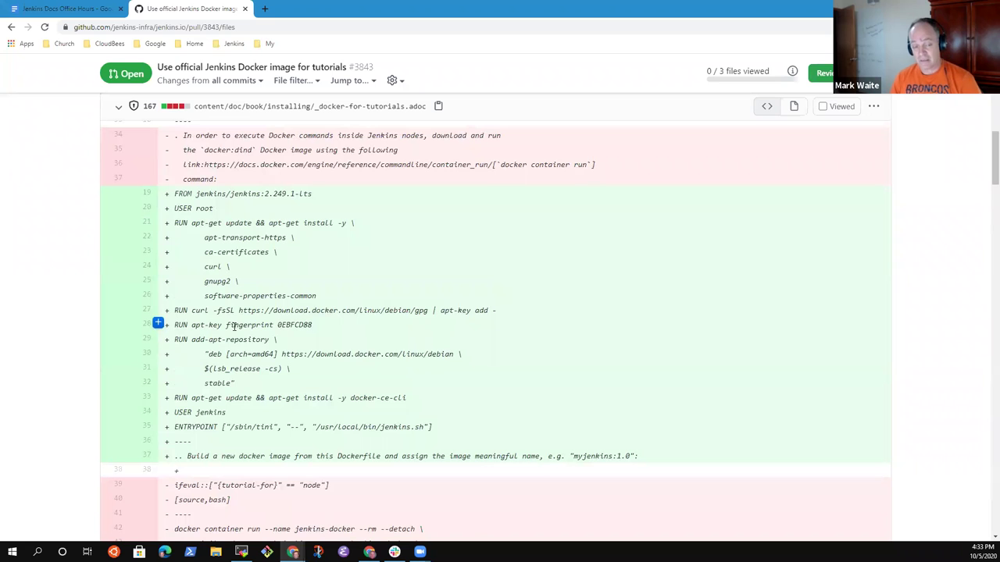
scroll(290, 312, "up", 10)
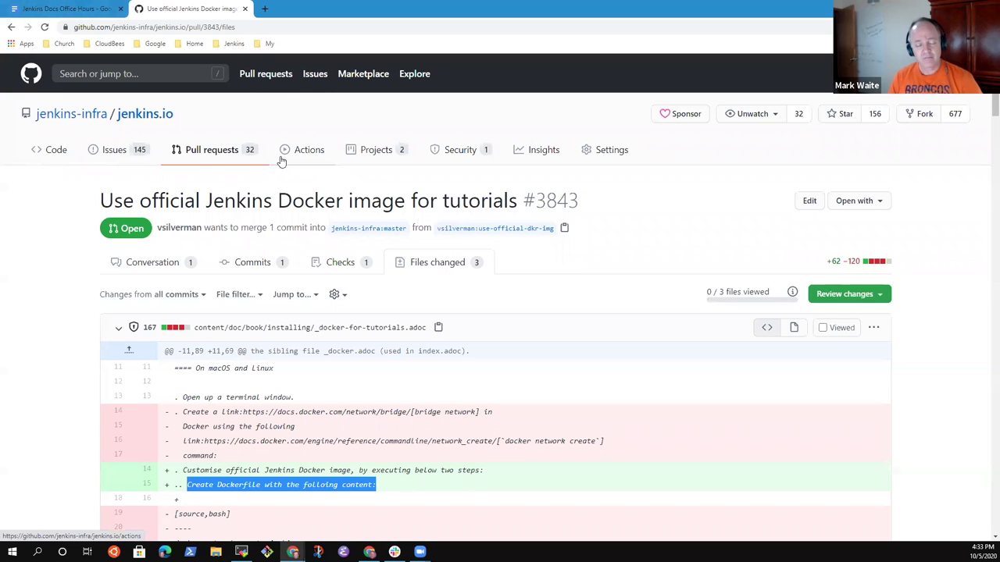
scroll(324, 173, "down", 3)
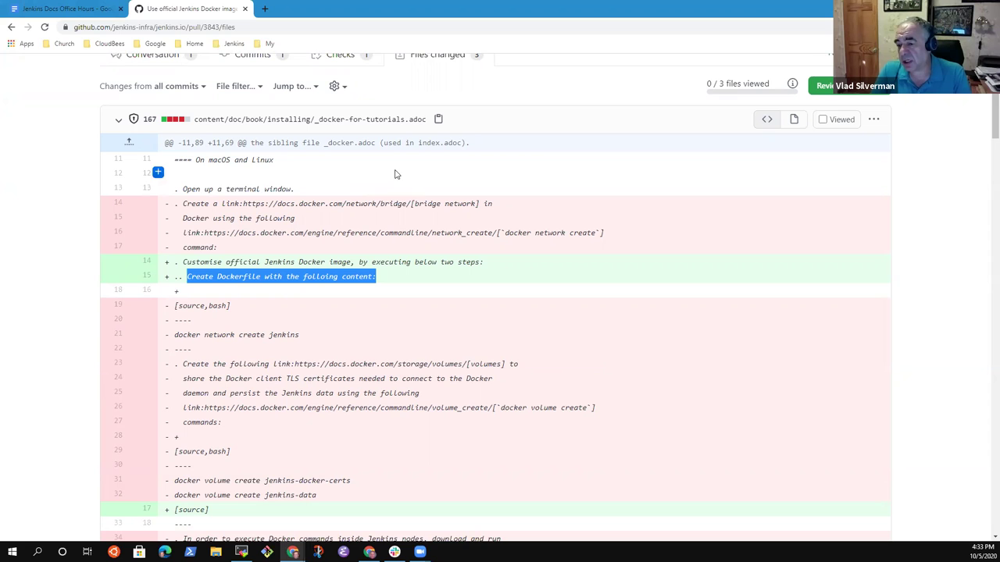
Find the added Dockerfile content in _docker-for-tutorials.adoc and highlight the line RUN apt-get update && apt-get install -y docker-ce-cli
scroll(396, 182, "down", 3)
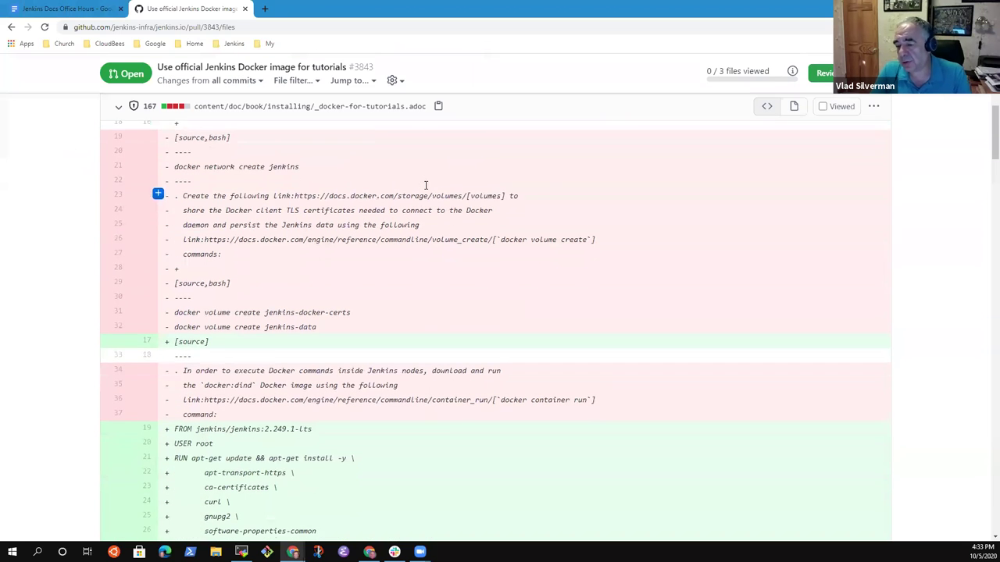
scroll(426, 185, "down", 1)
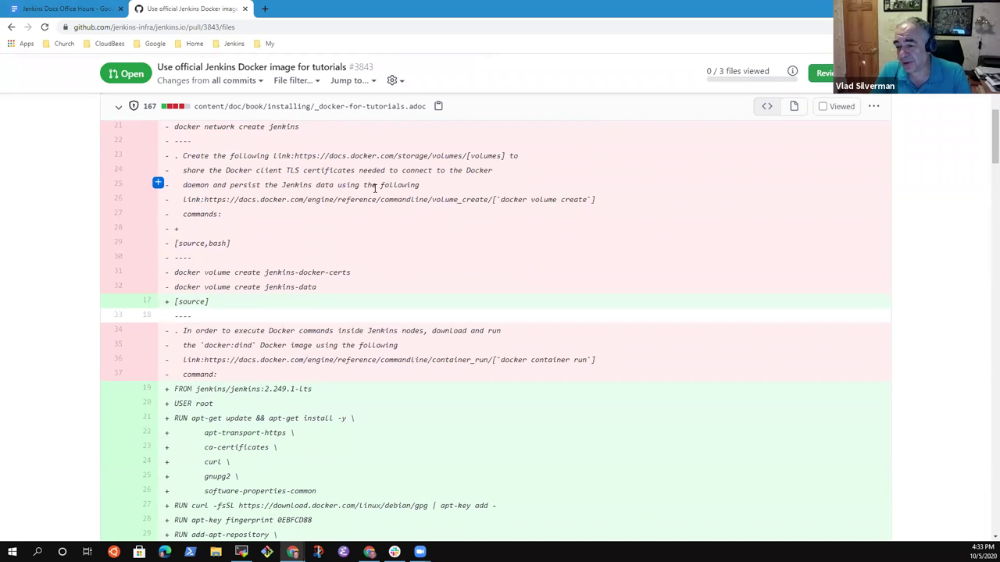
scroll(364, 181, "down", 3)
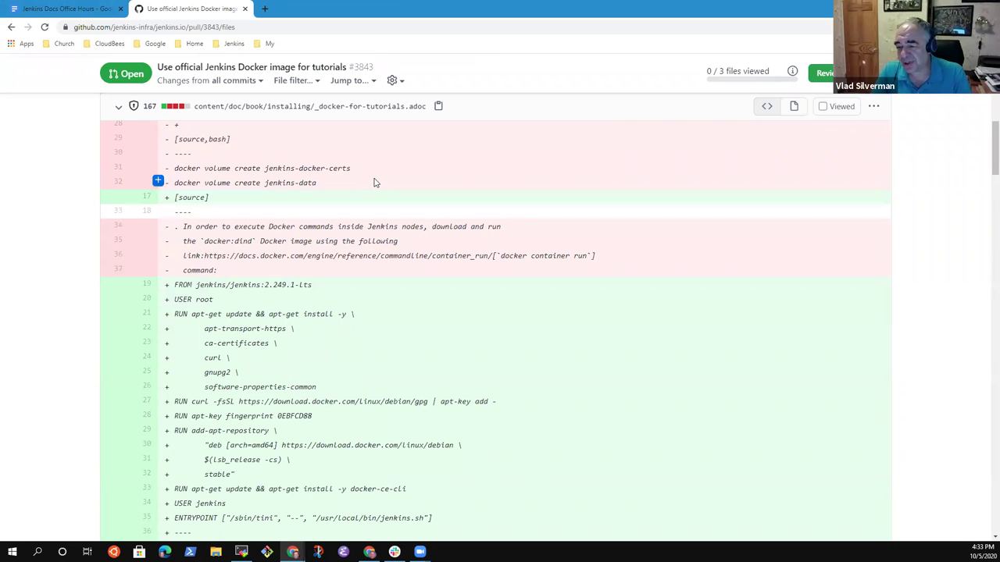
scroll(397, 190, "down", 3)
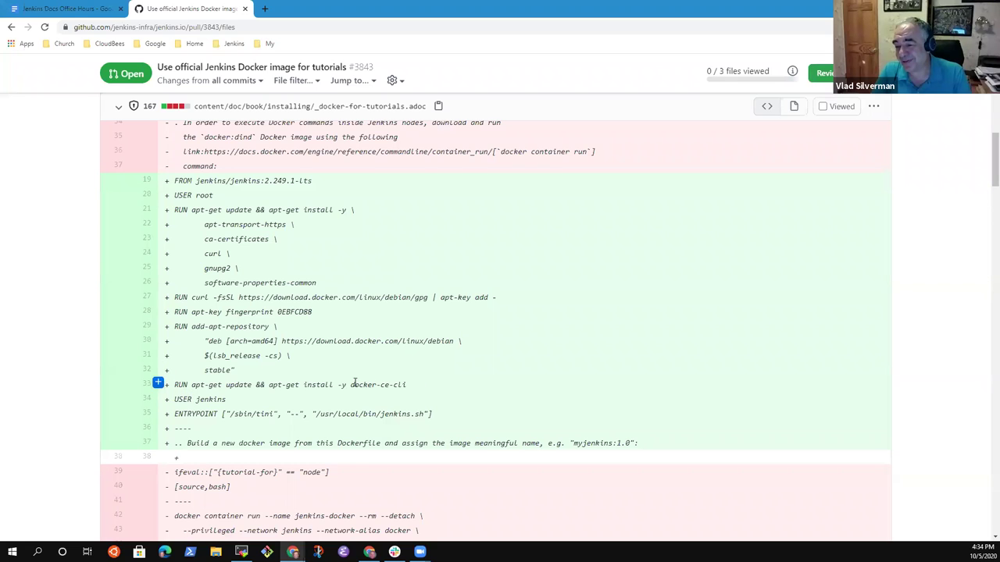
left_click_drag(406, 384, 172, 384)
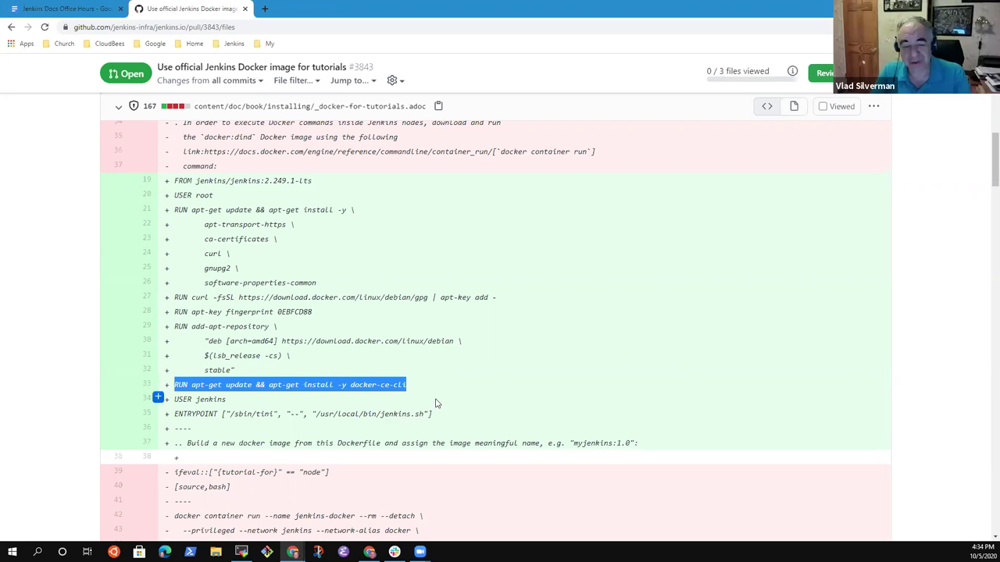
left_click(414, 418)
left_click_drag(408, 386, 174, 385)
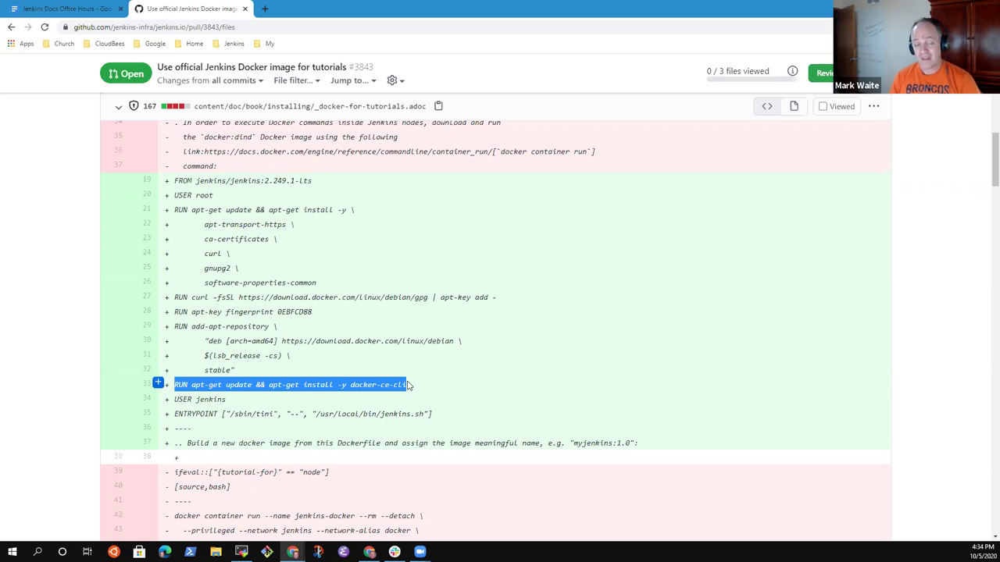
left_click(412, 397)
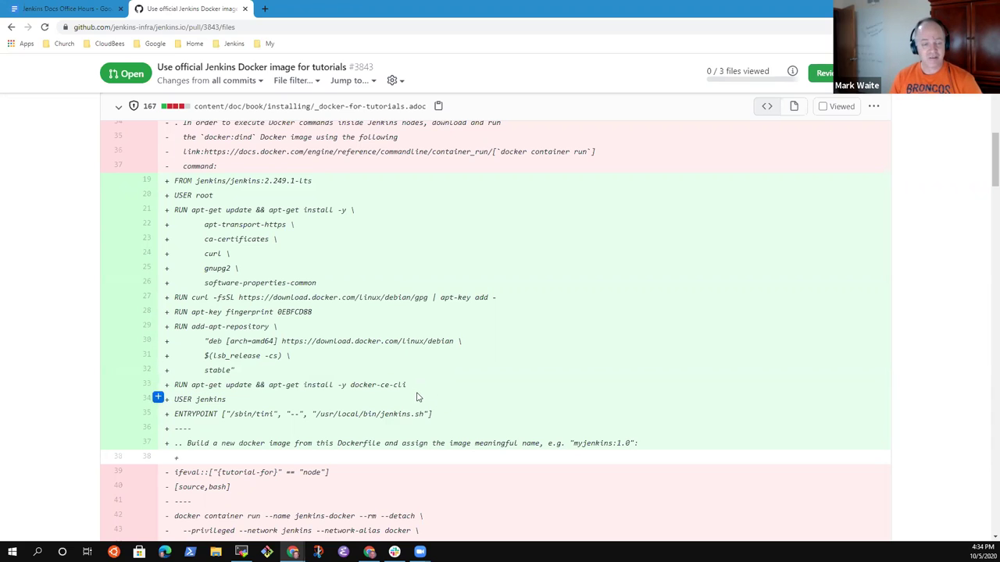
Compare the added Dockerfile lines with the removed network, volume and docker:dind steps, going back up to the pull request header
scroll(484, 398, "down", 2)
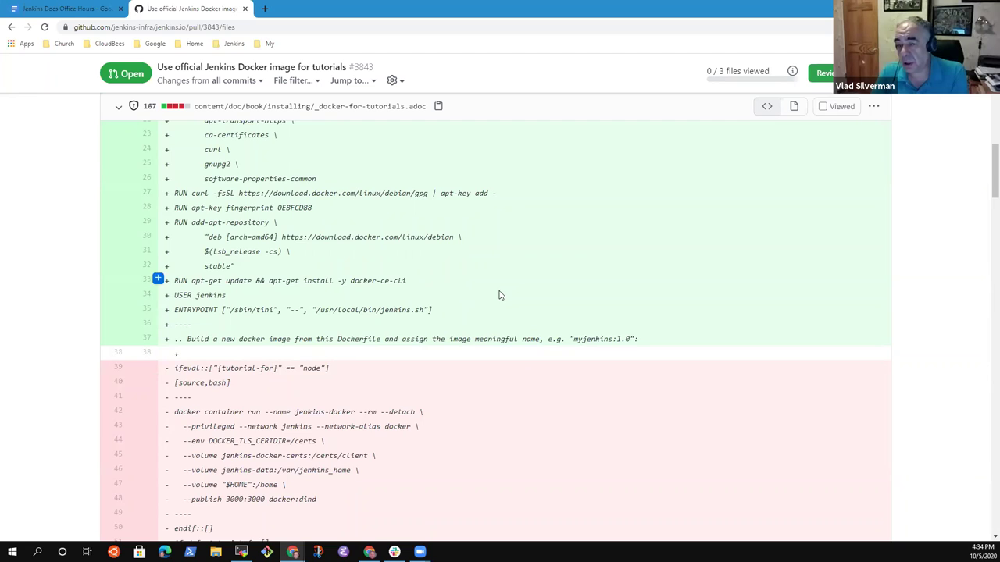
scroll(500, 295, "up", 1)
scroll(500, 295, "up", 4)
scroll(504, 304, "down", 2)
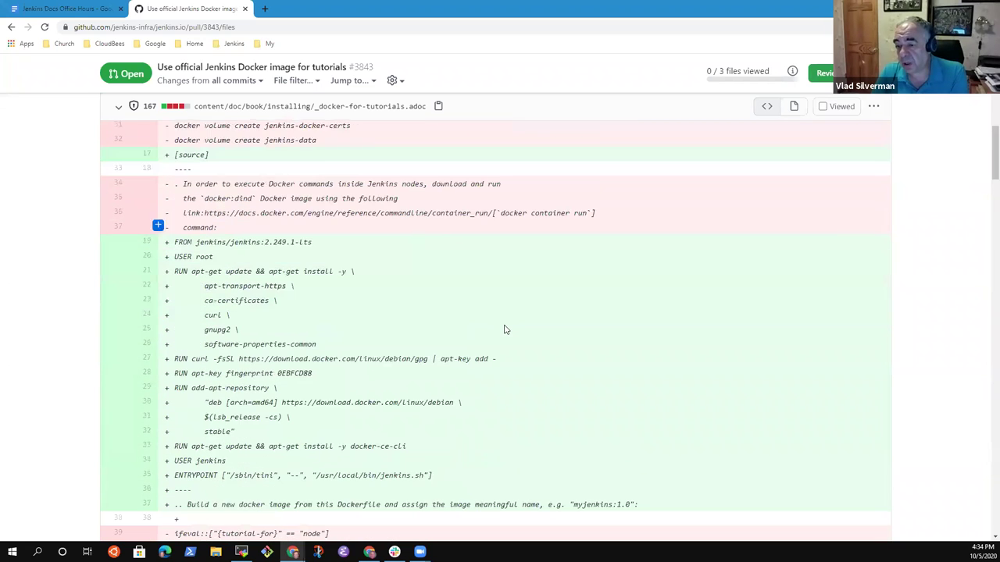
scroll(505, 329, "down", 1)
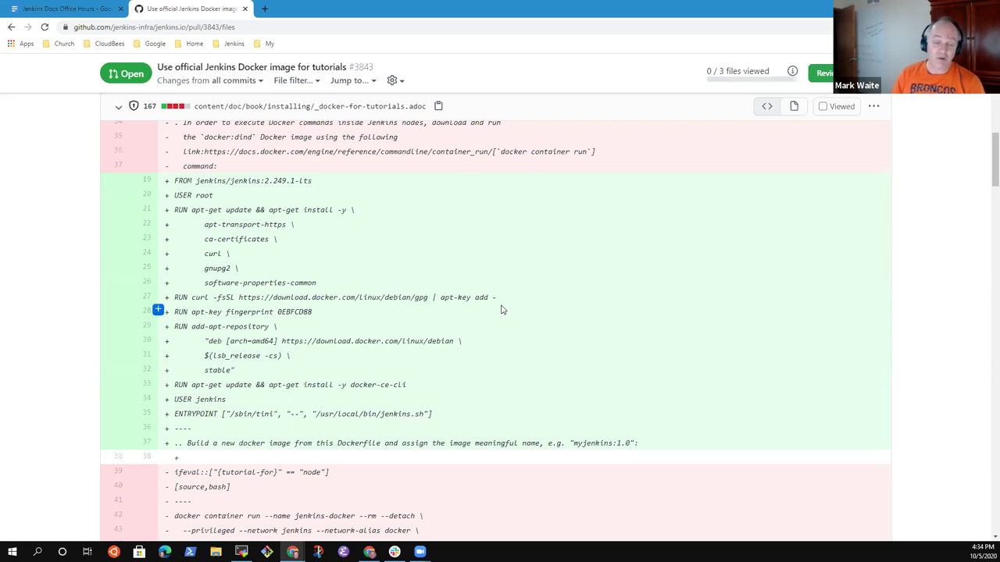
scroll(343, 281, "up", 3)
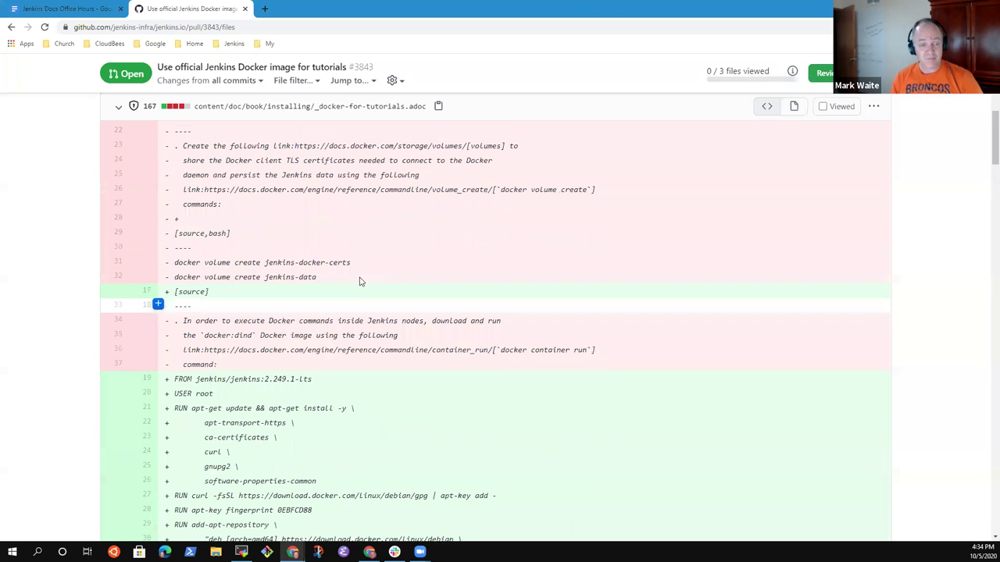
scroll(331, 283, "up", 2)
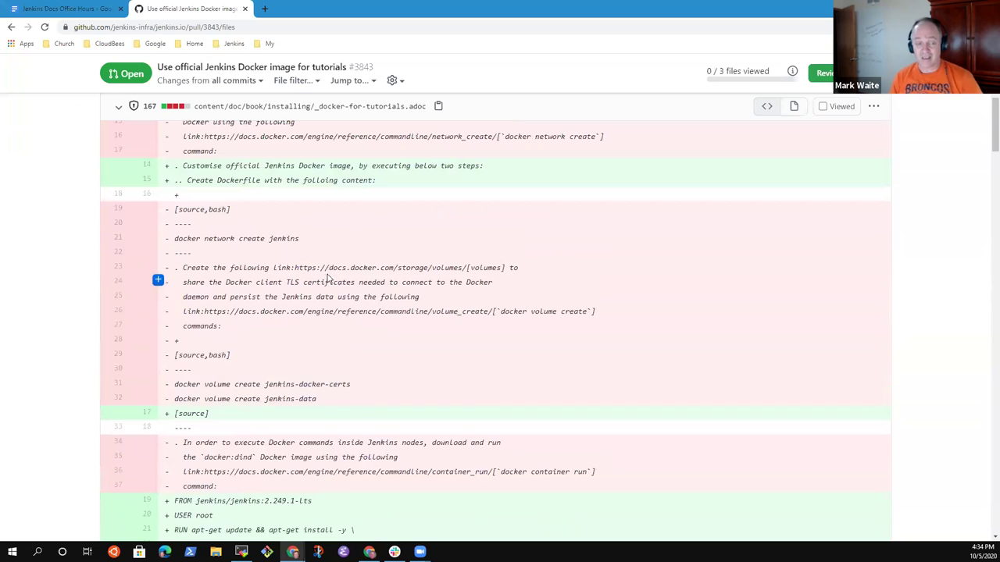
scroll(328, 278, "up", 2)
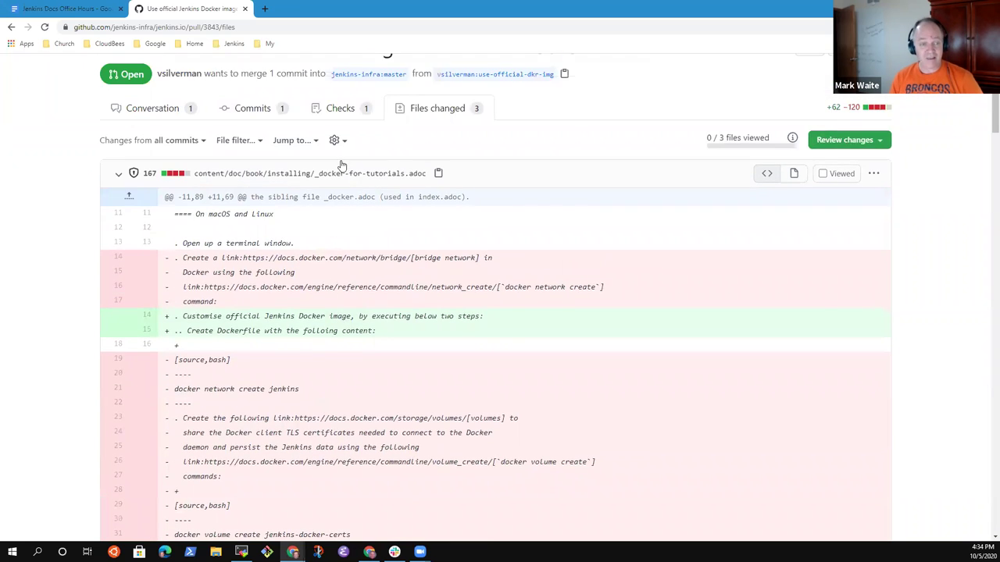
scroll(342, 166, "up", 2)
Read on through the docker build command, the docker run command for myjenkins:1.0, and the notes on its volume and socket options
scroll(406, 279, "down", 4)
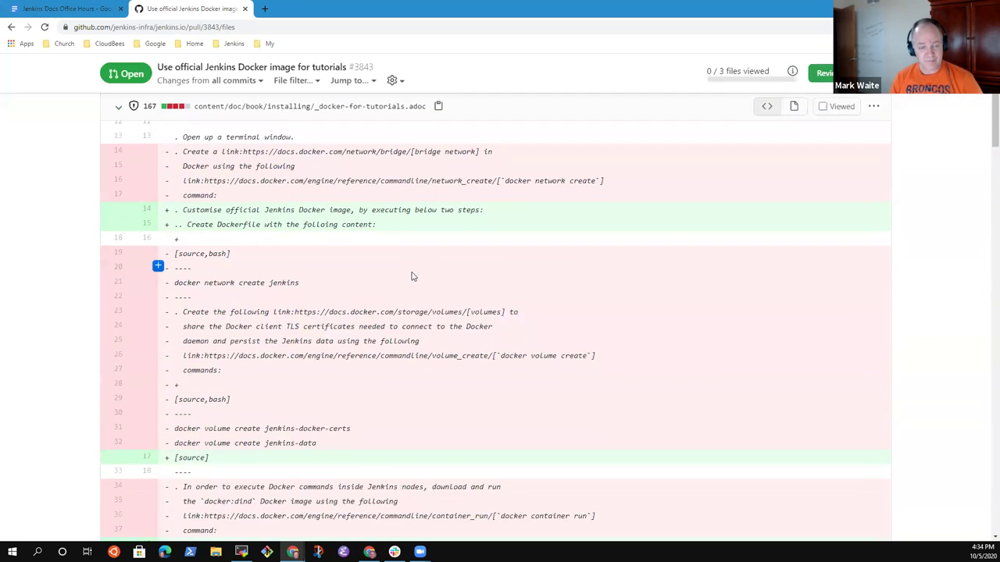
scroll(413, 276, "down", 8)
scroll(416, 271, "down", 2)
scroll(417, 271, "up", 1)
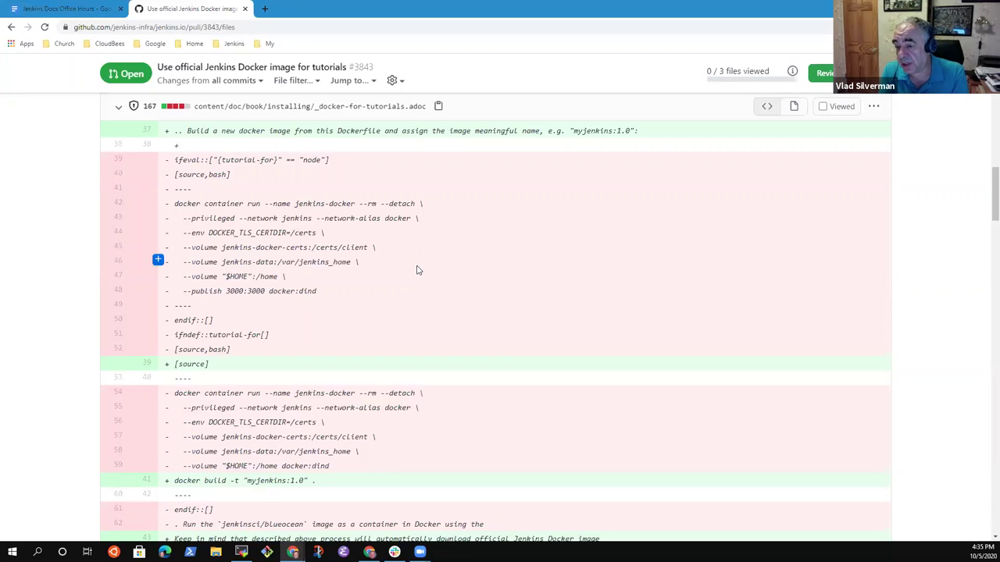
scroll(402, 271, "down", 5)
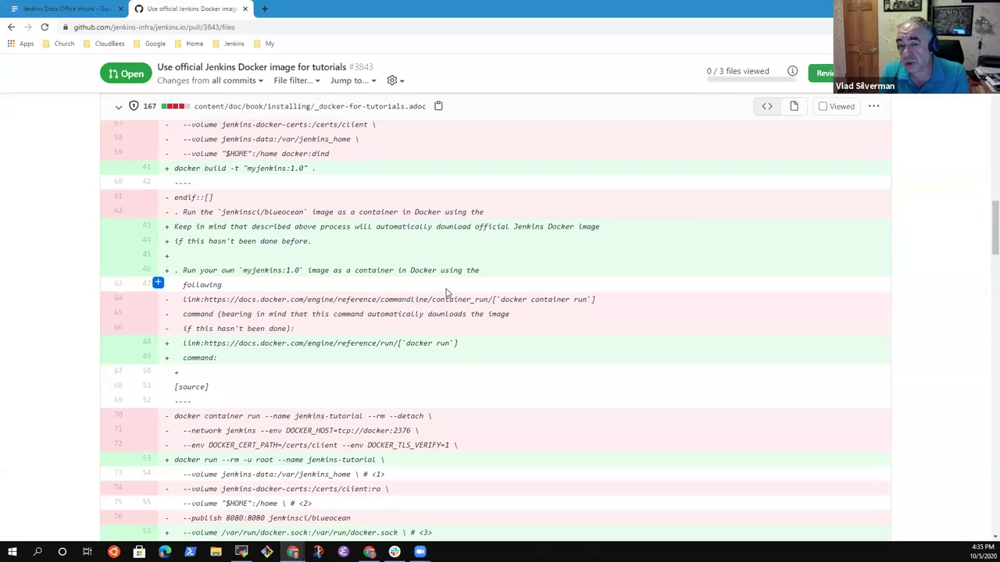
scroll(449, 290, "down", 1)
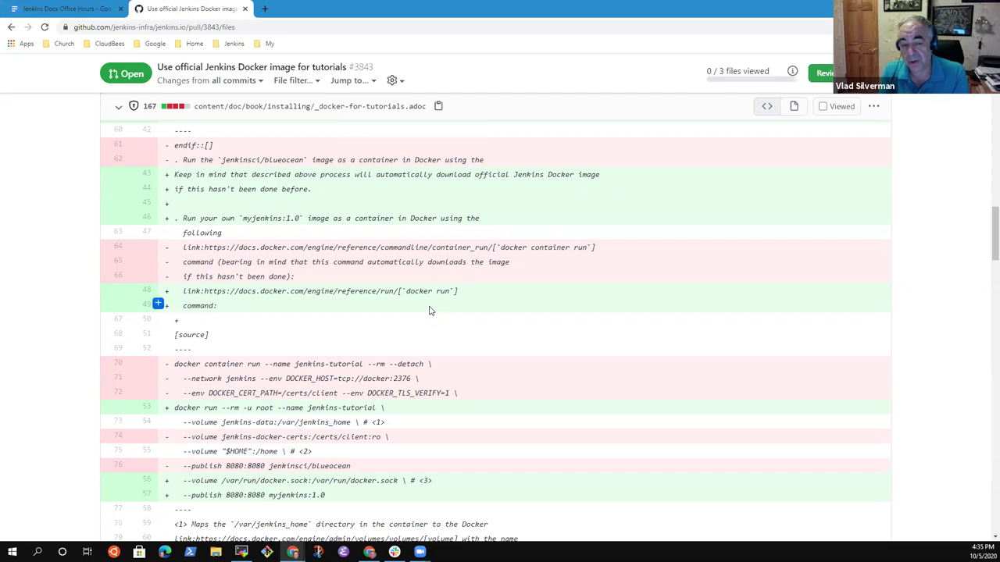
scroll(356, 352, "down", 4)
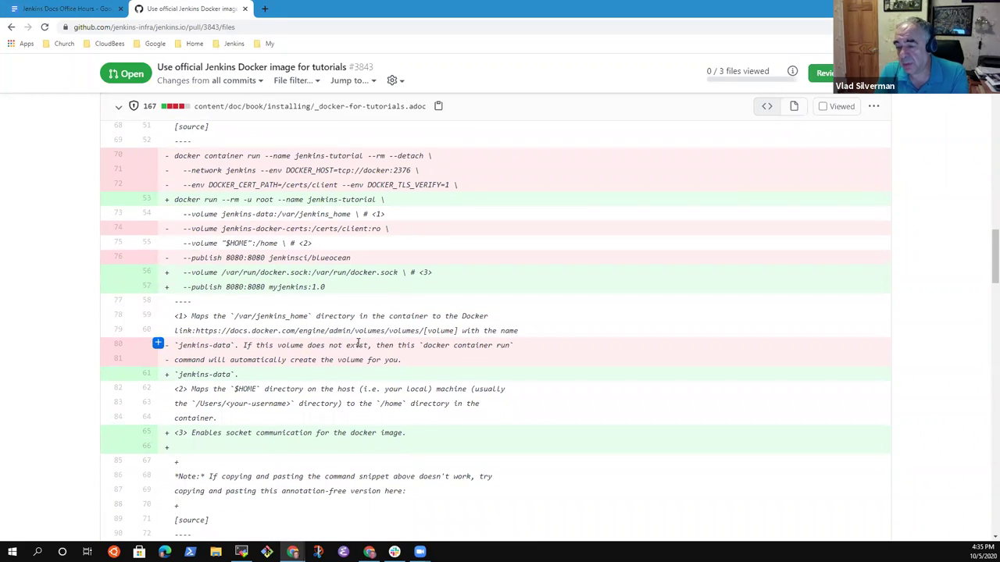
Return to the Dockerfile's FROM line and highlight it, then select only the image reference jenkins/jenkins:2.249.1-lts
scroll(358, 344, "up", 15)
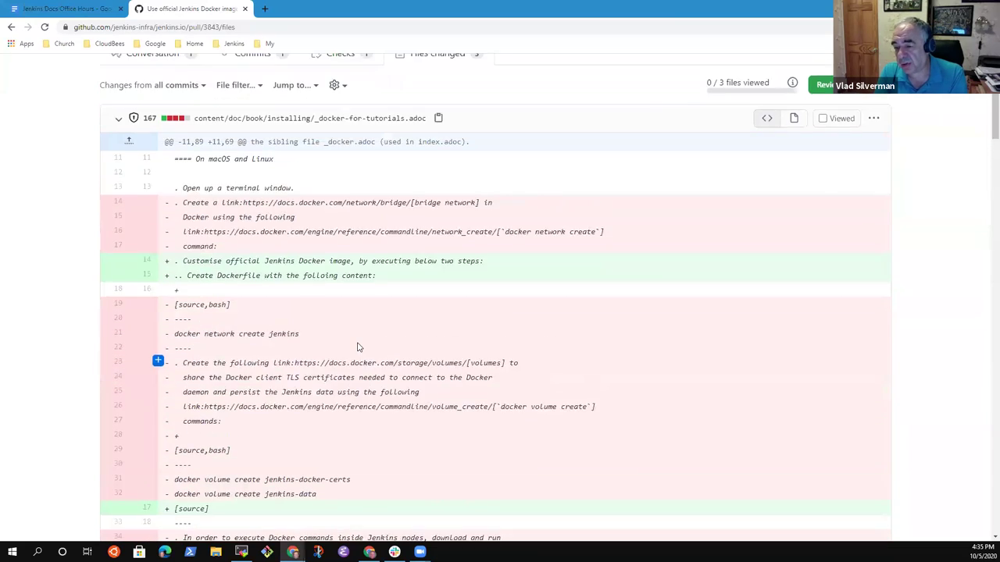
scroll(239, 270, "down", 2)
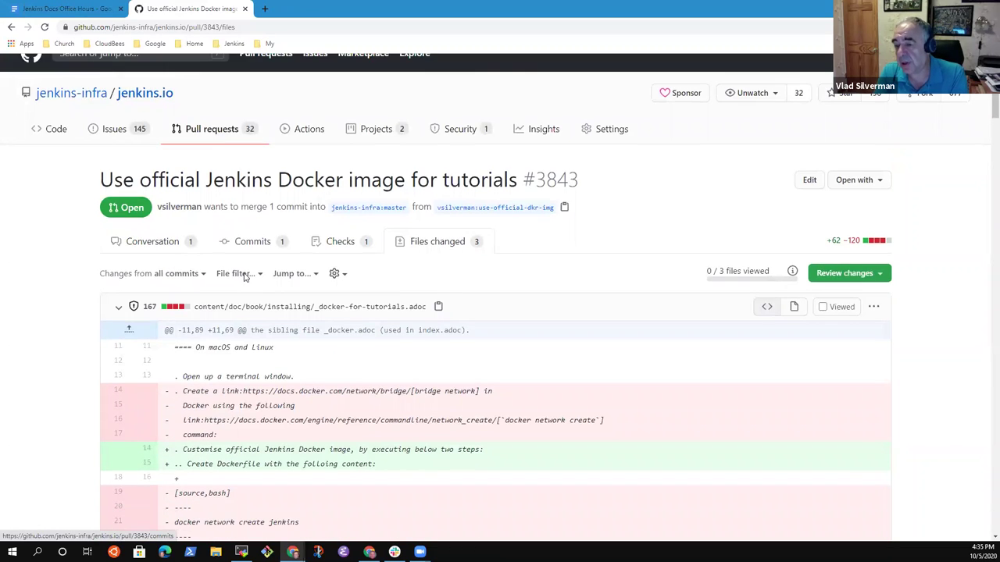
scroll(327, 279, "down", 3)
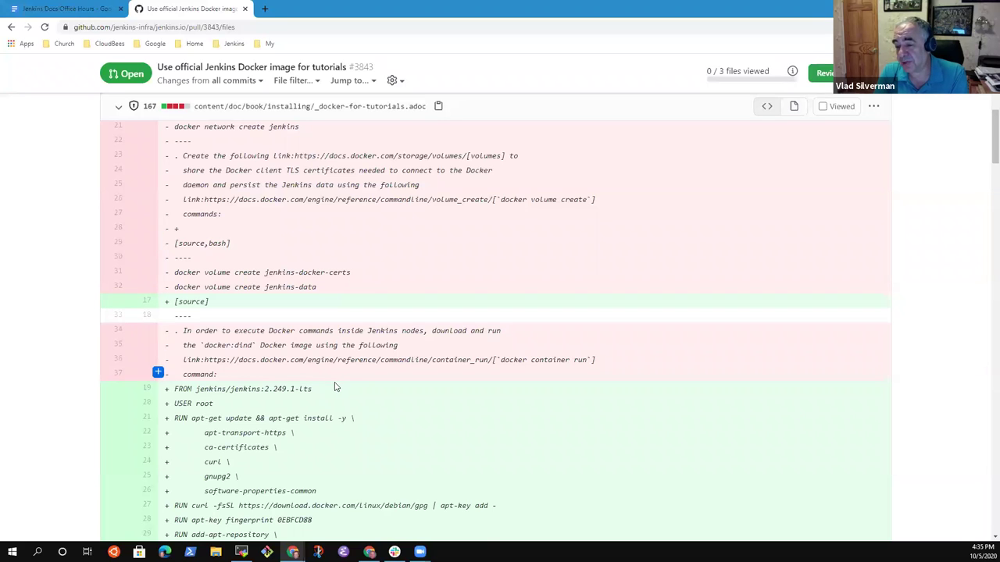
scroll(347, 384, "down", 1)
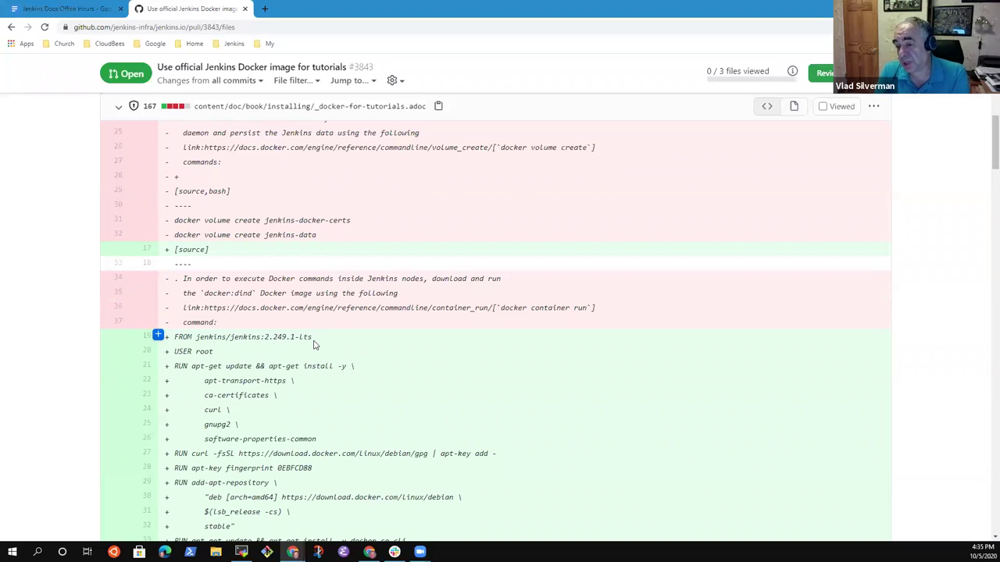
left_click_drag(315, 344, 175, 344)
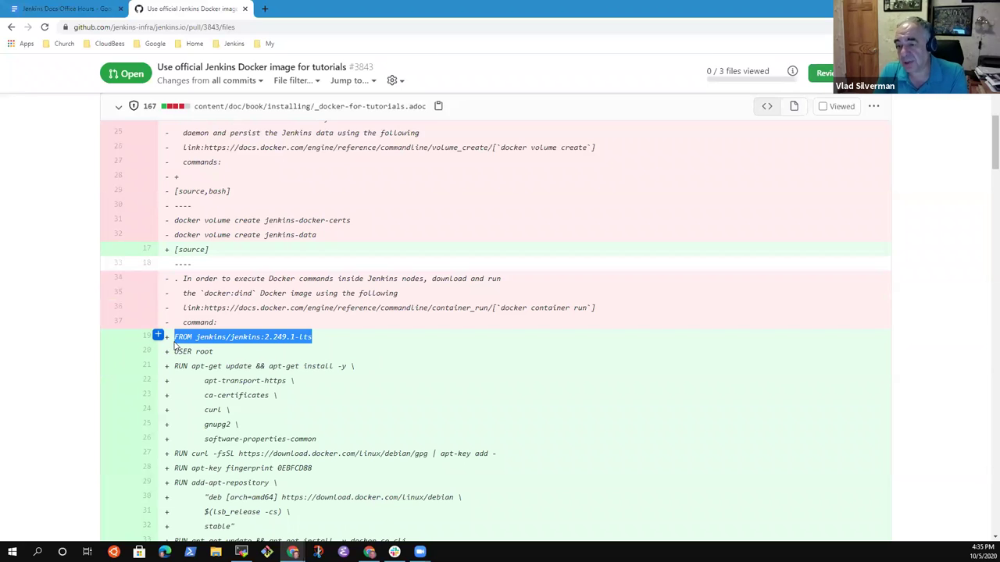
left_click(315, 344)
left_click_drag(316, 342, 160, 342)
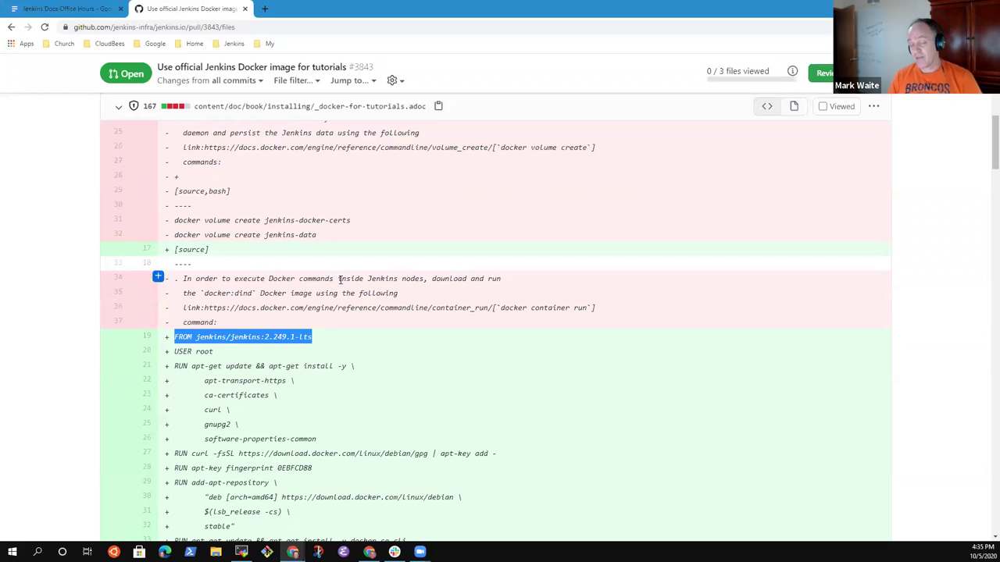
left_click(309, 333)
left_click_drag(311, 333, 196, 336)
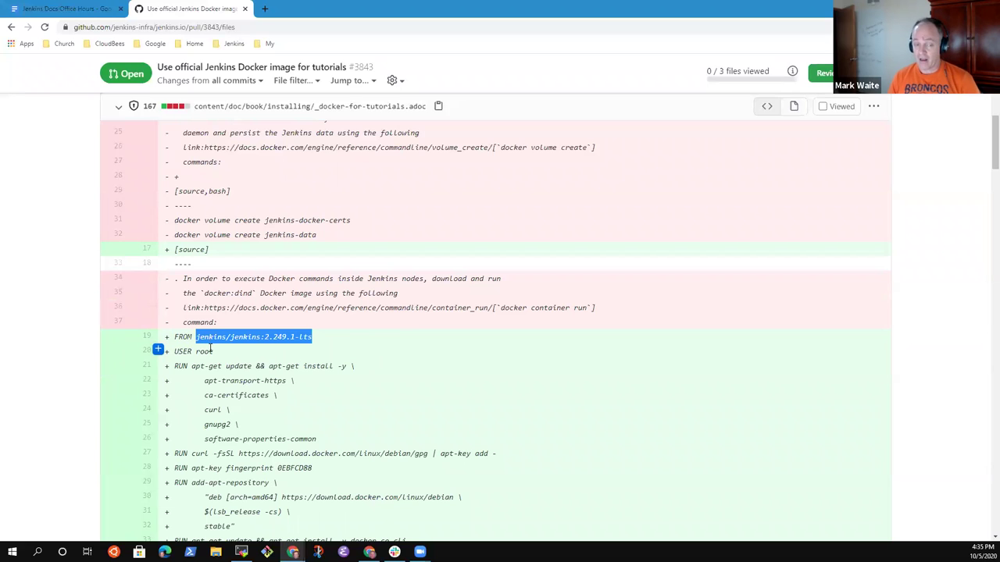
Highlight the RUN apt-get block from apt-transport-https to software-properties-common, and check the remaining Dockerfile lines down to ENTRYPOINT
left_click_drag(172, 366, 419, 435)
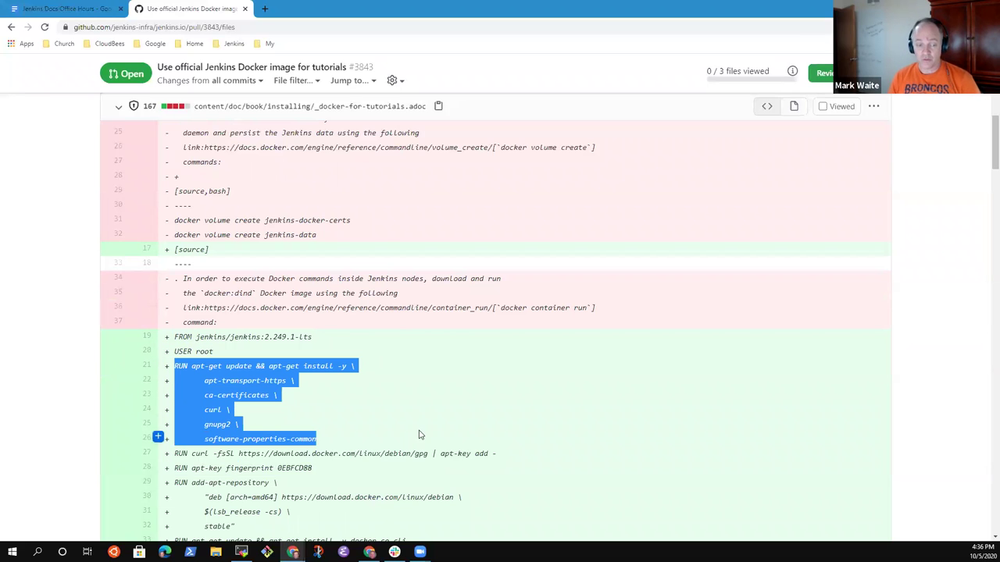
scroll(469, 413, "down", 2)
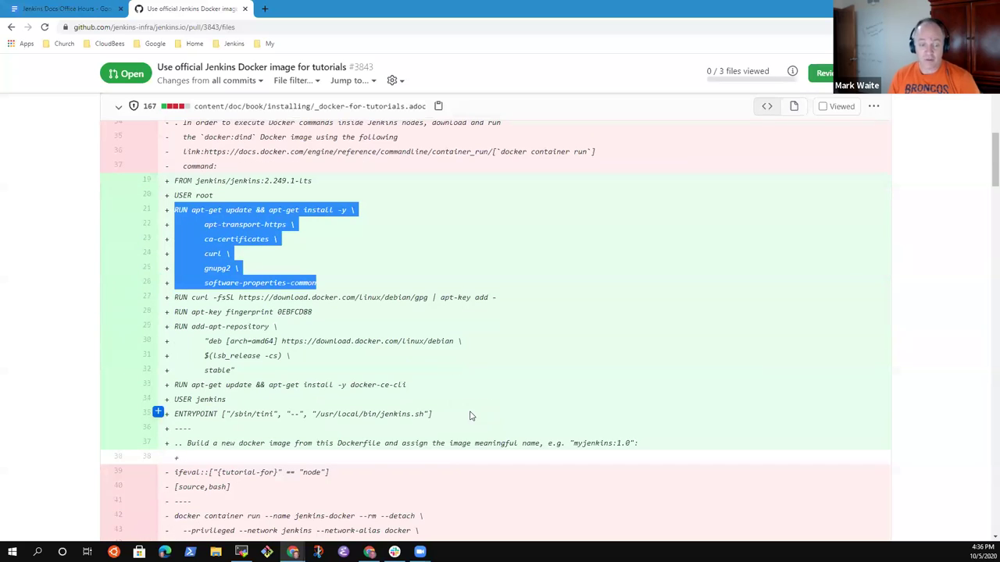
left_click(250, 403)
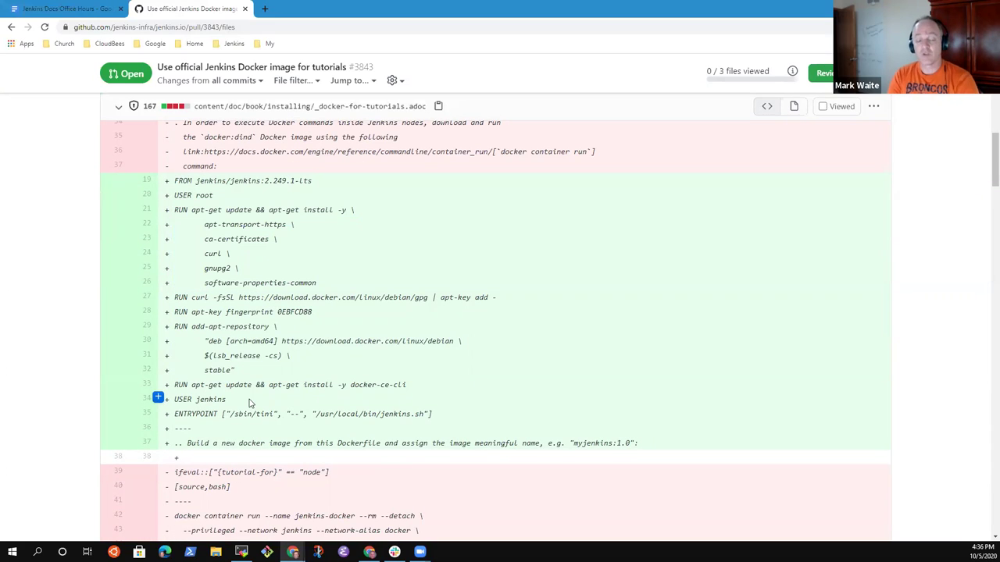
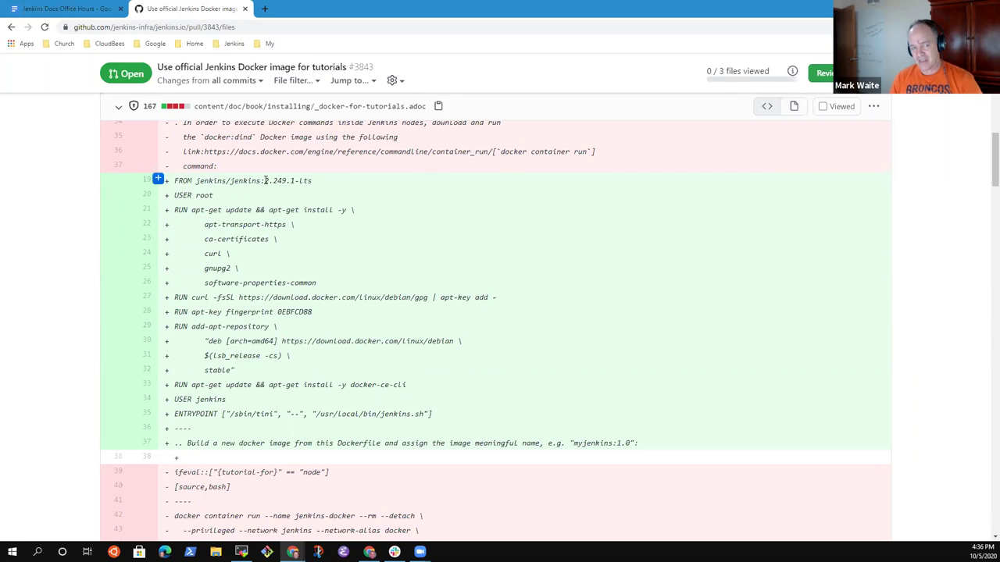
Highlight the version number 2.249.1 in the Dockerfile's FROM line, and clear the selection
left_click_drag(265, 181, 296, 180)
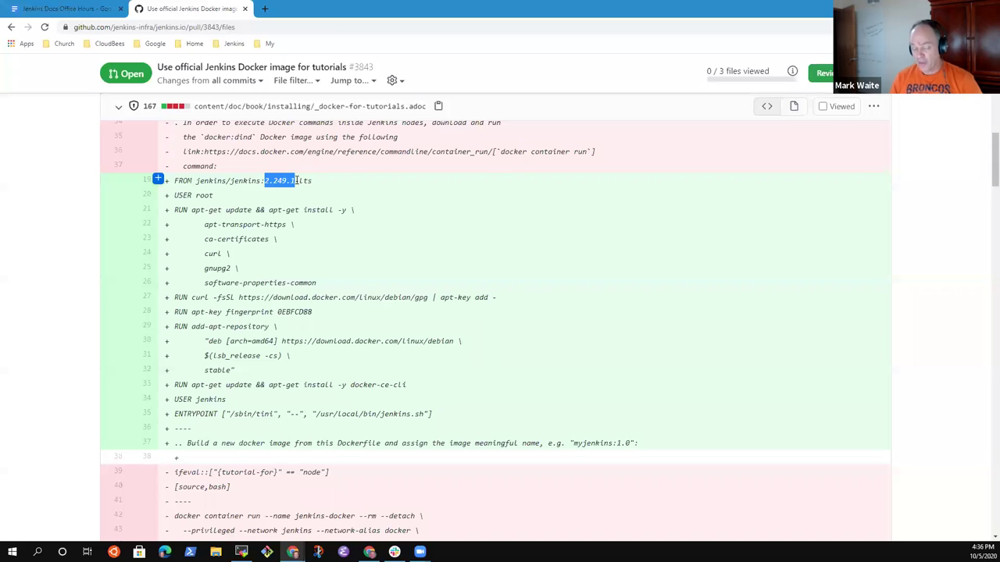
left_click(282, 184)
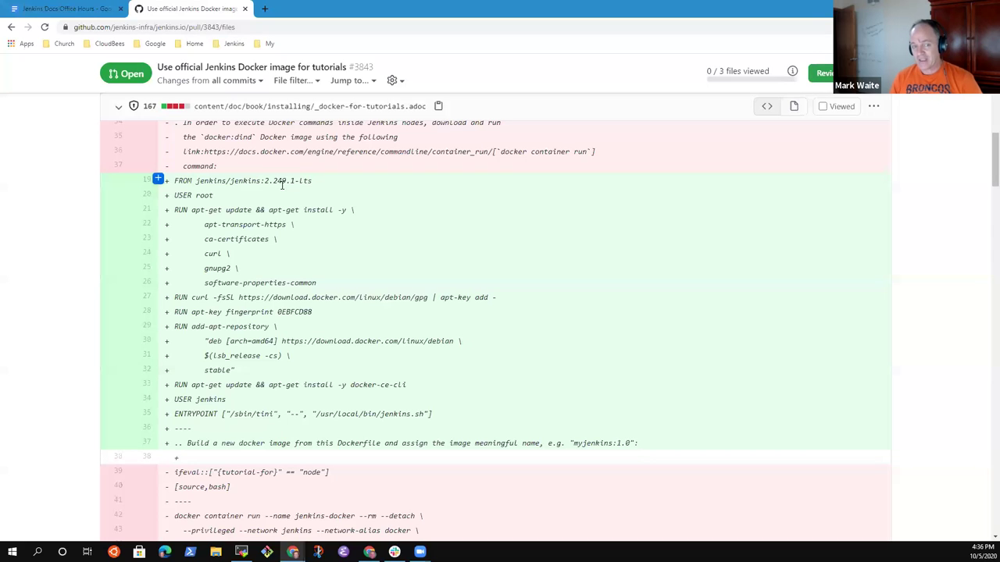
left_click_drag(265, 180, 294, 180)
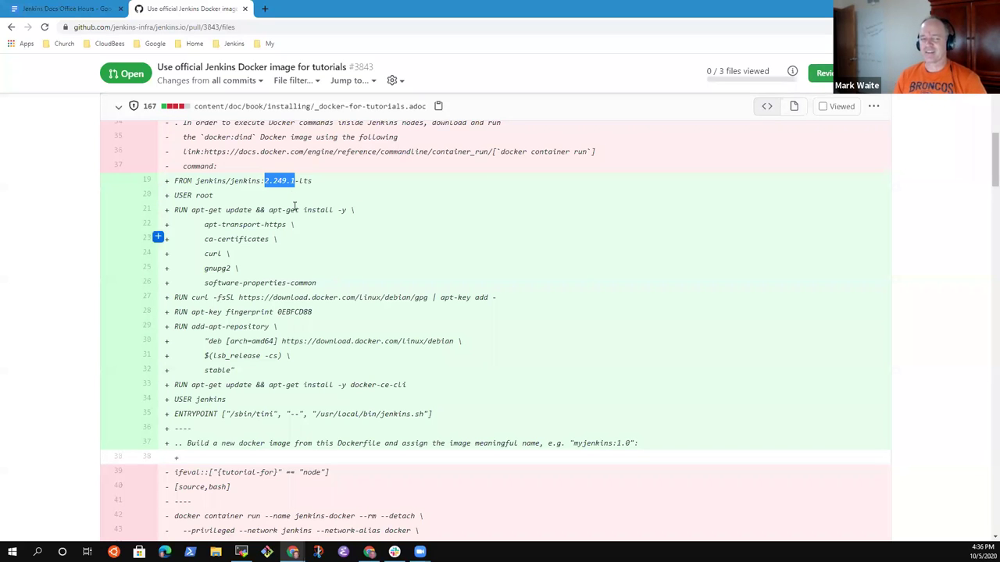
left_click(287, 181)
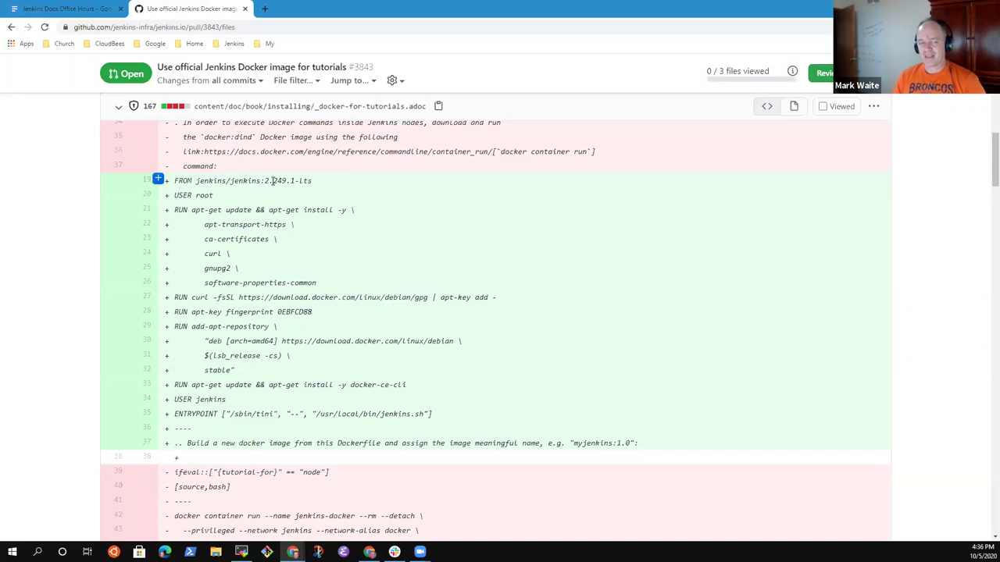
left_click_drag(265, 181, 294, 182)
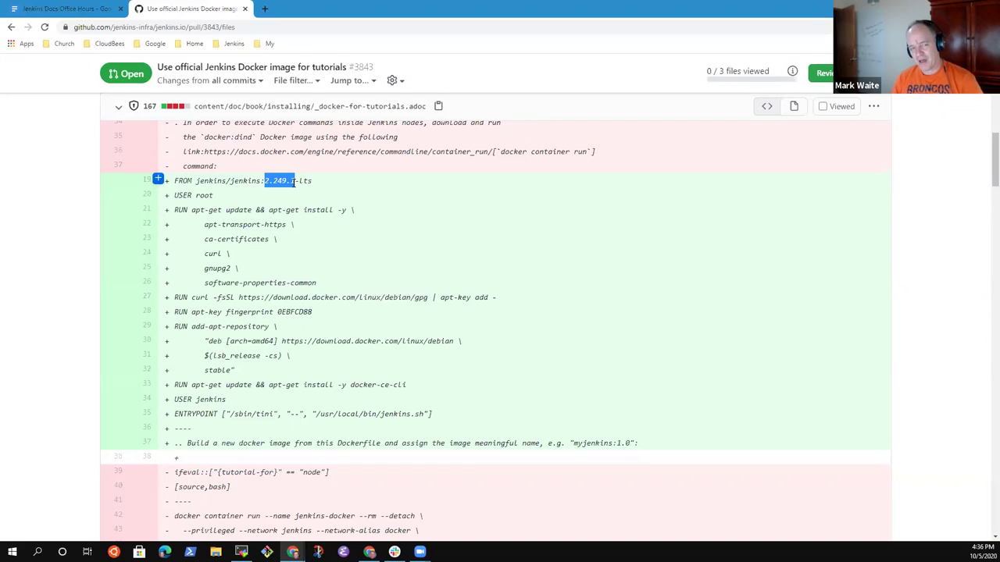
left_click(286, 198)
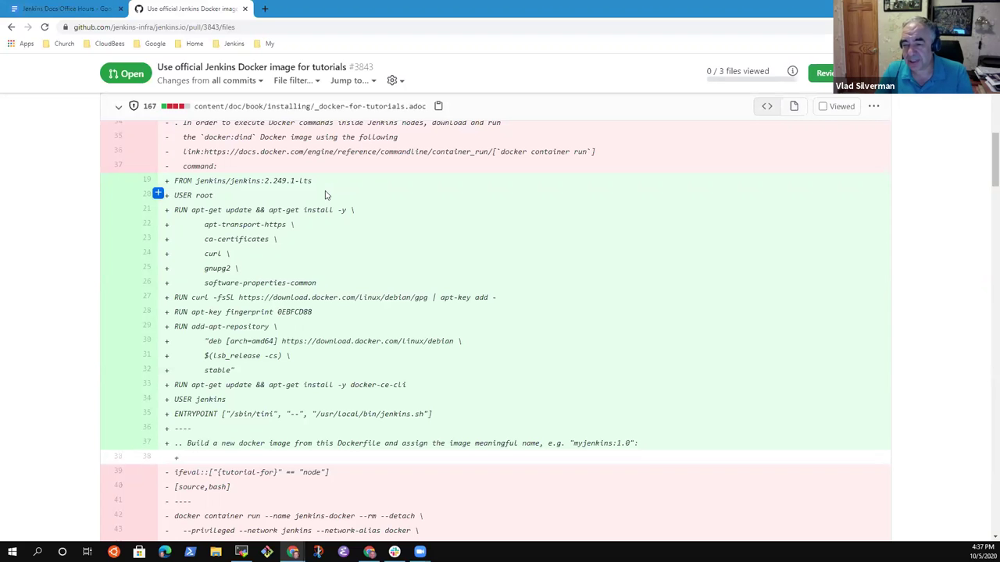
Open Docker Hub alongside the pull request, search it for jenkins/jenkins, and open the jenkins organization's profile
left_click(266, 9)
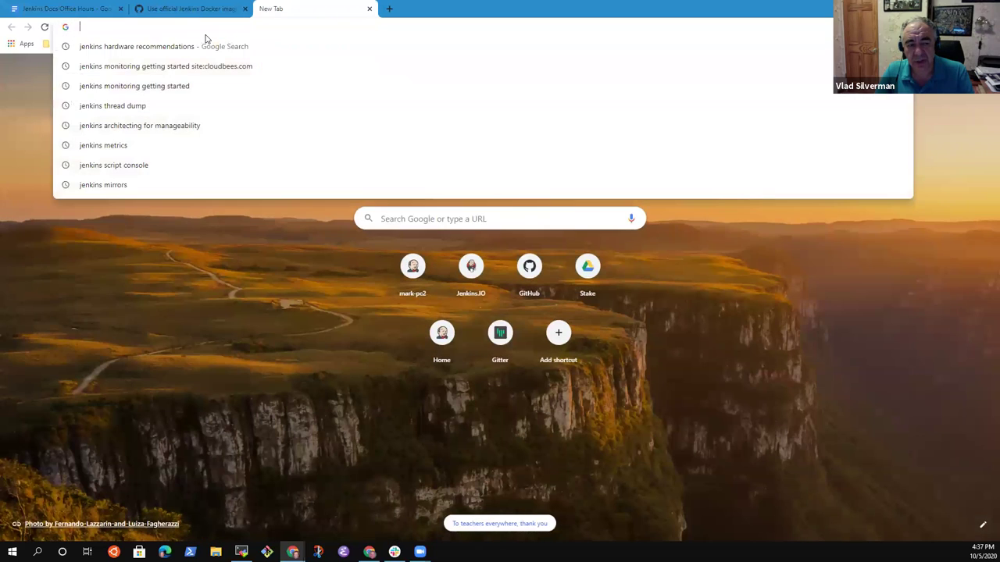
type("docker")
key("Return")
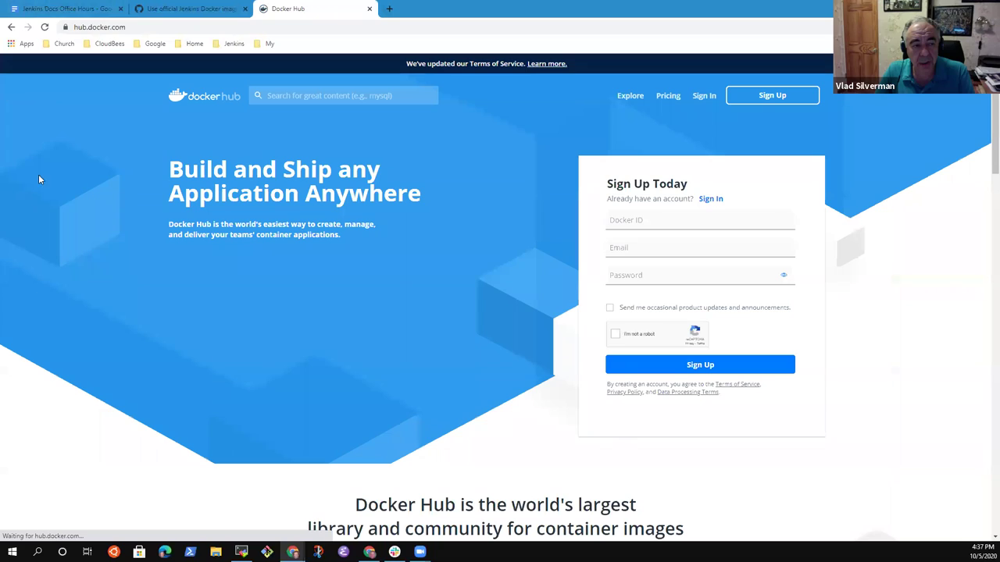
left_click(316, 97)
type("jenkins/jenkins")
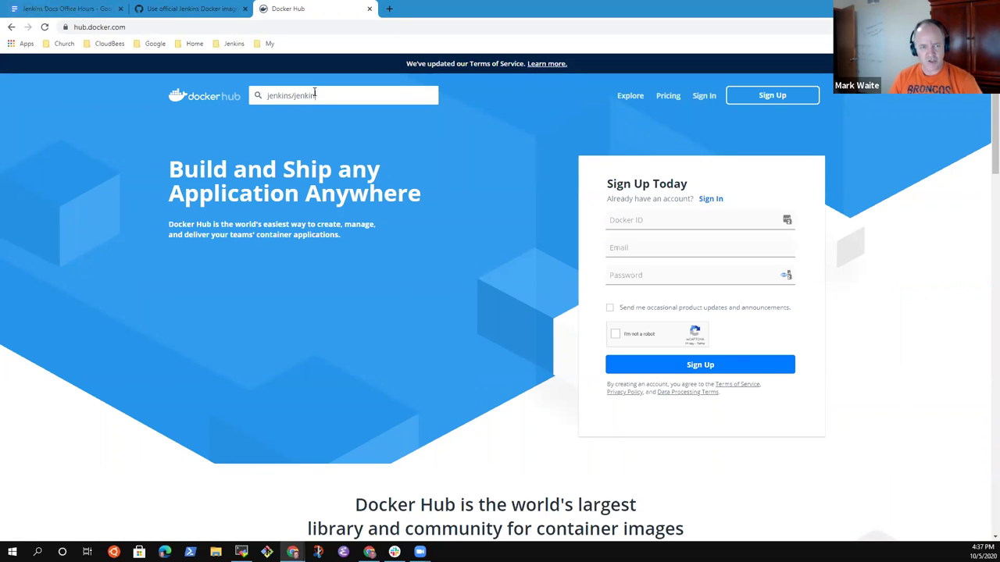
key("Return")
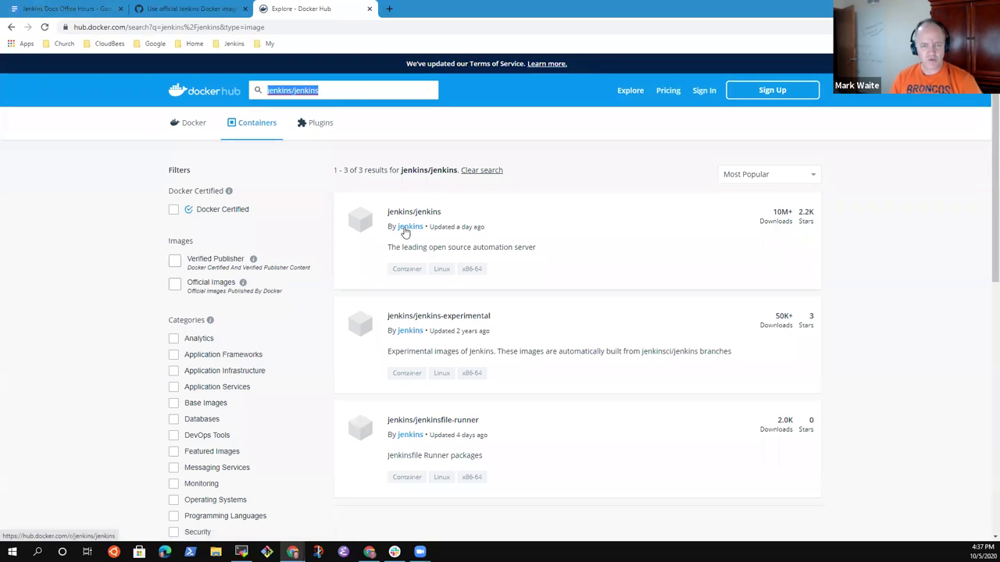
left_click(408, 226)
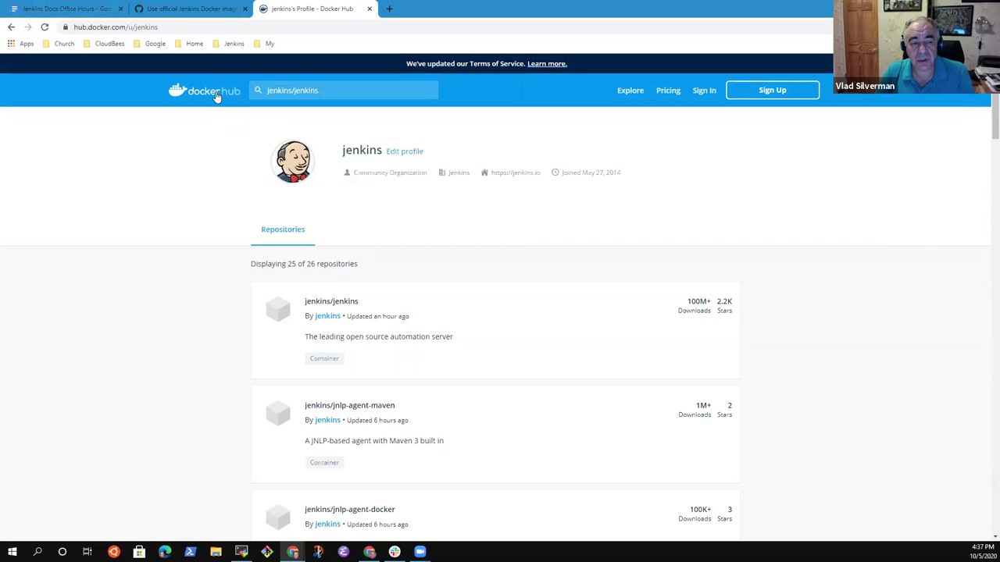
Go to the GitHub repository at github.com/jenkinsci/docker
left_click(167, 27)
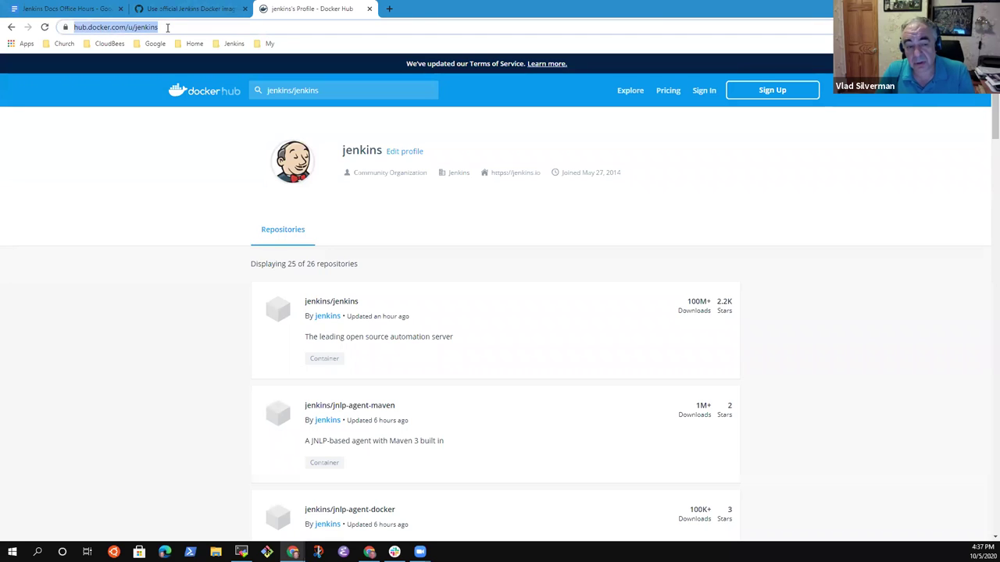
type("github.com/jenkinsci")
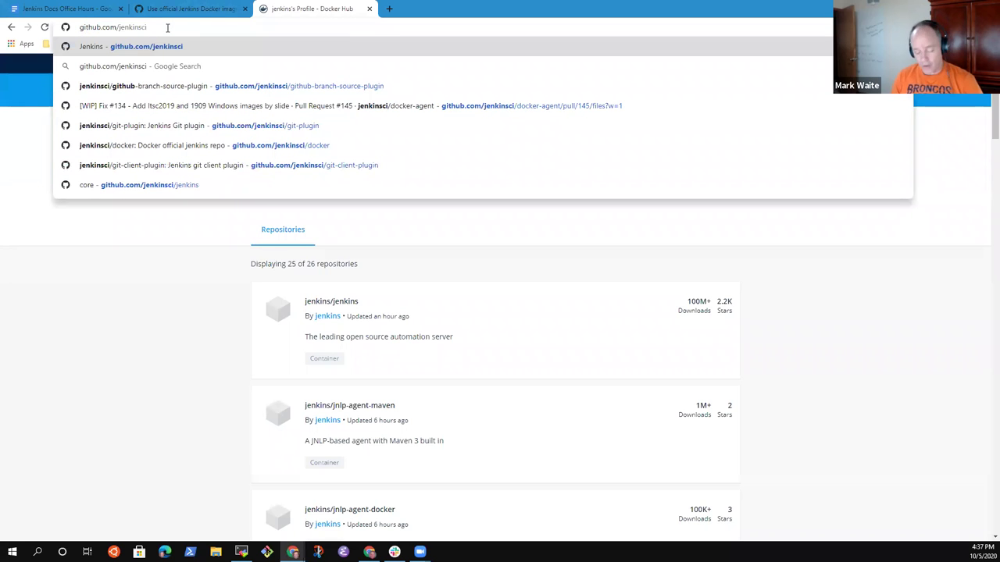
type("/docker")
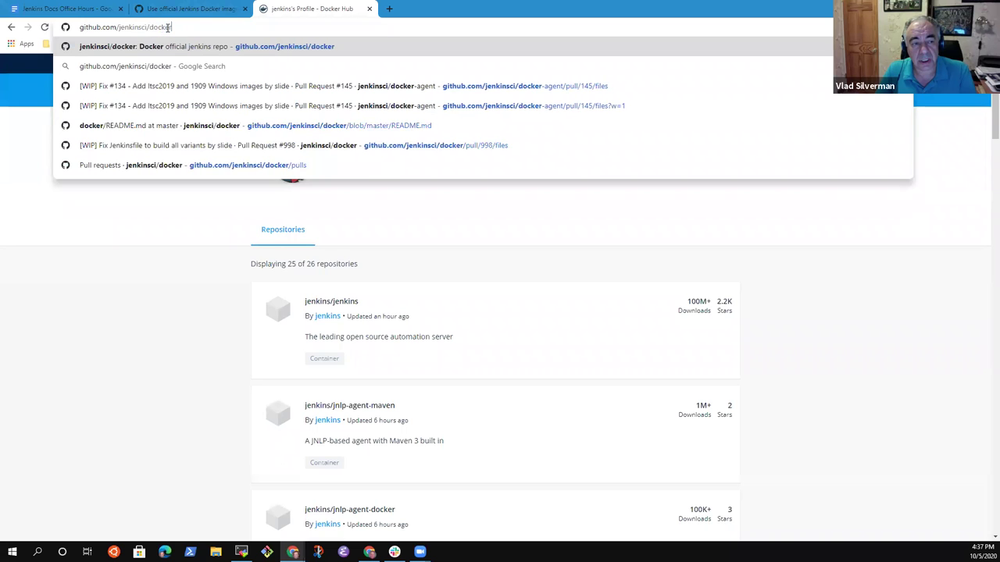
key("Return")
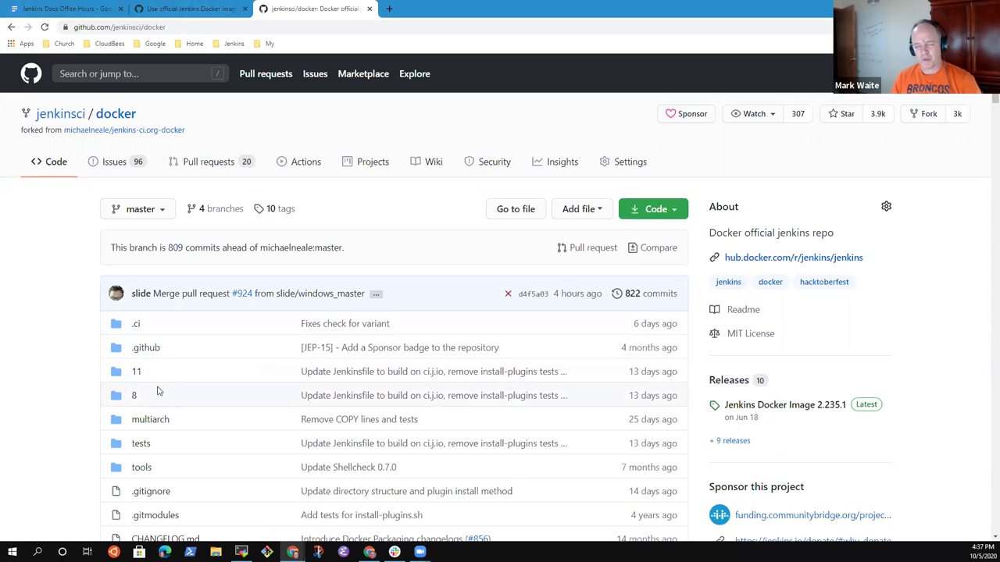
Open the Dockerfile in the repository's 8/debian/stretch/hotspot folder
left_click(135, 397)
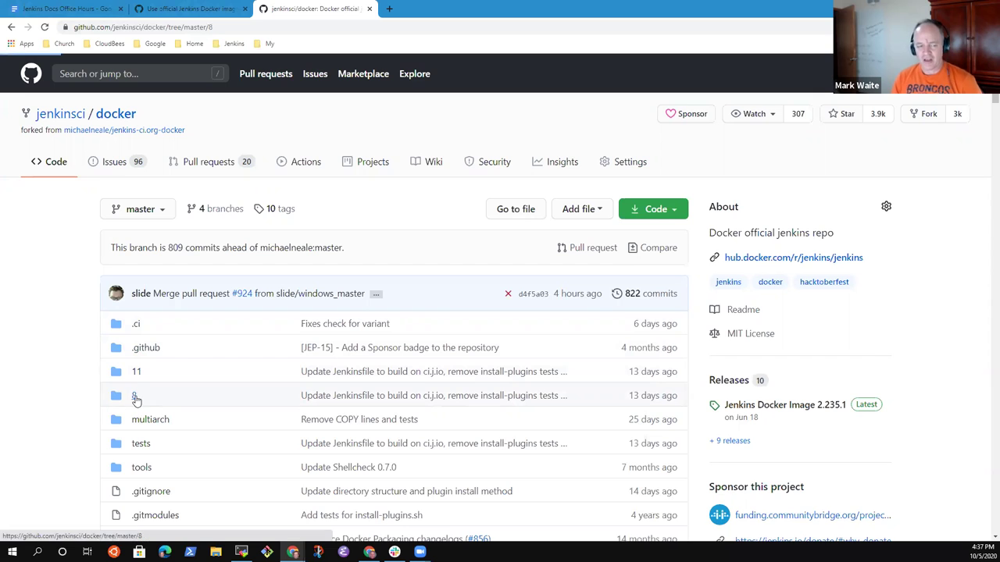
left_click(146, 396)
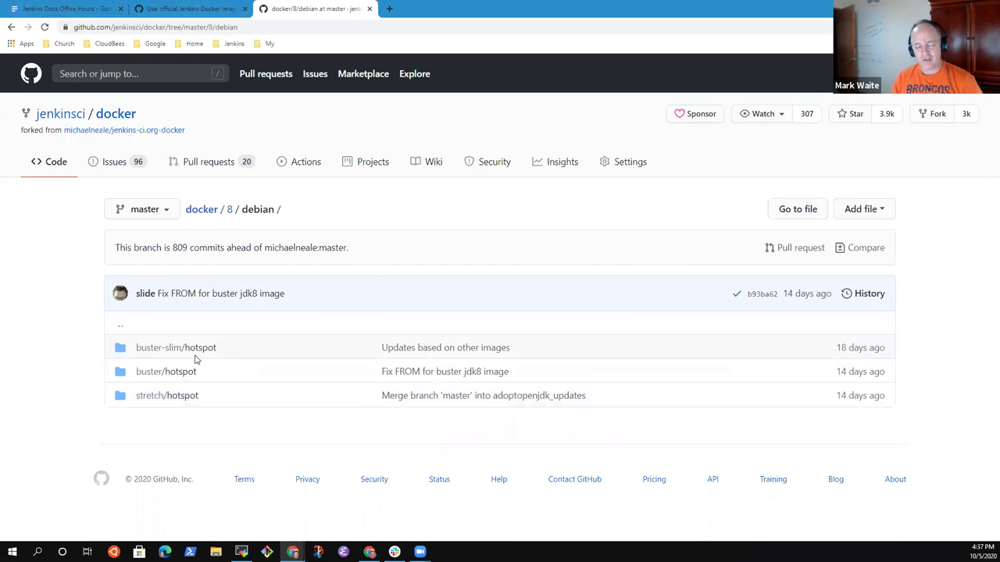
left_click(174, 396)
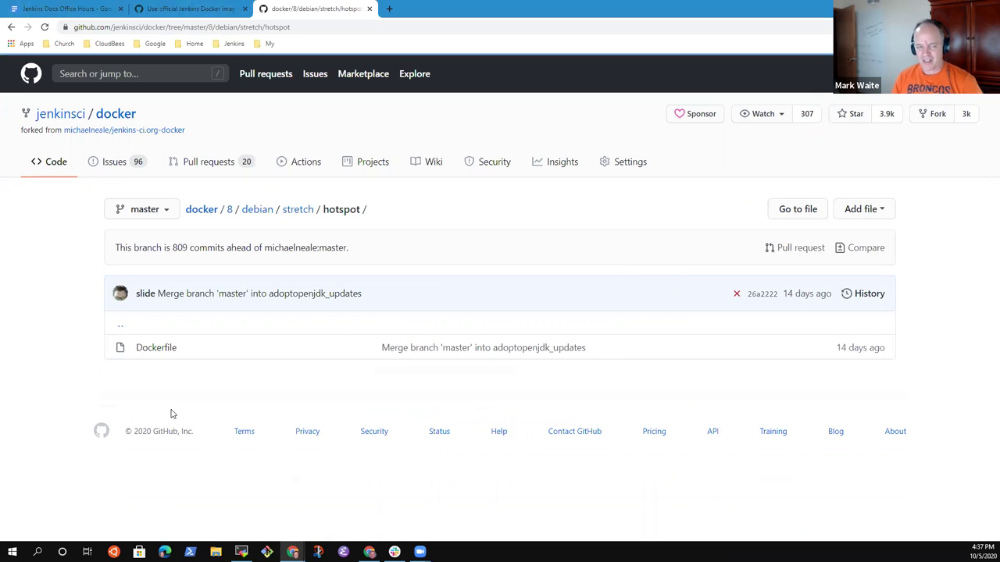
left_click(166, 352)
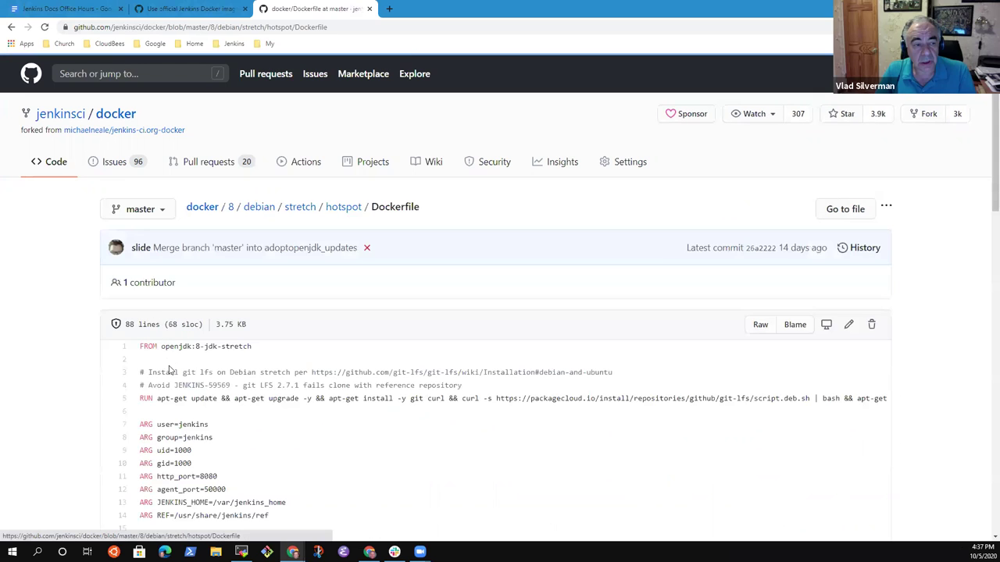
Find the Dockerfile's ENV JENKINS_VERSION line, highlight the whole line and then only its variable name, and clear the selection
scroll(332, 402, "down", 5)
scroll(344, 383, "down", 5)
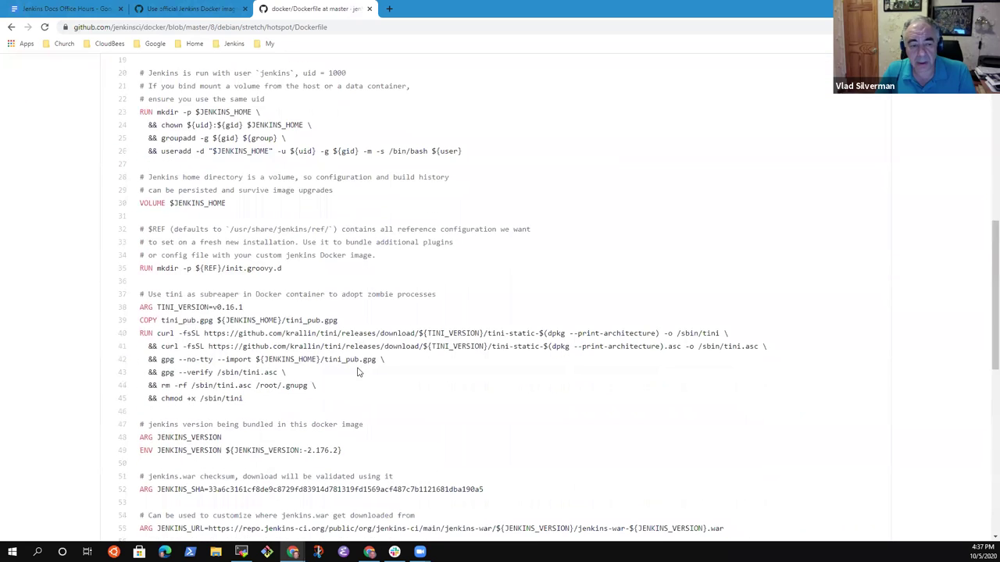
left_click_drag(140, 347, 349, 351)
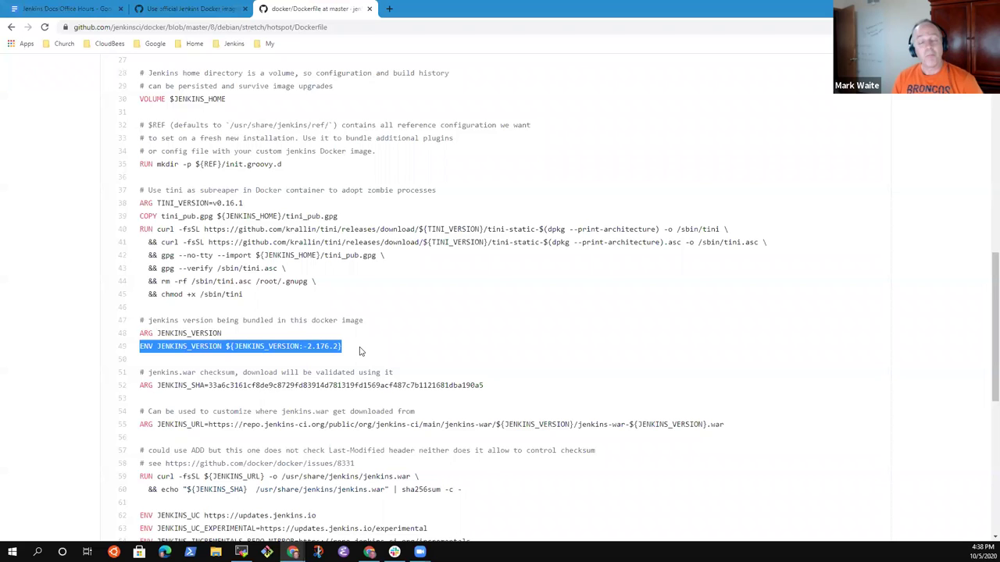
left_click(176, 346)
double_click(178, 346)
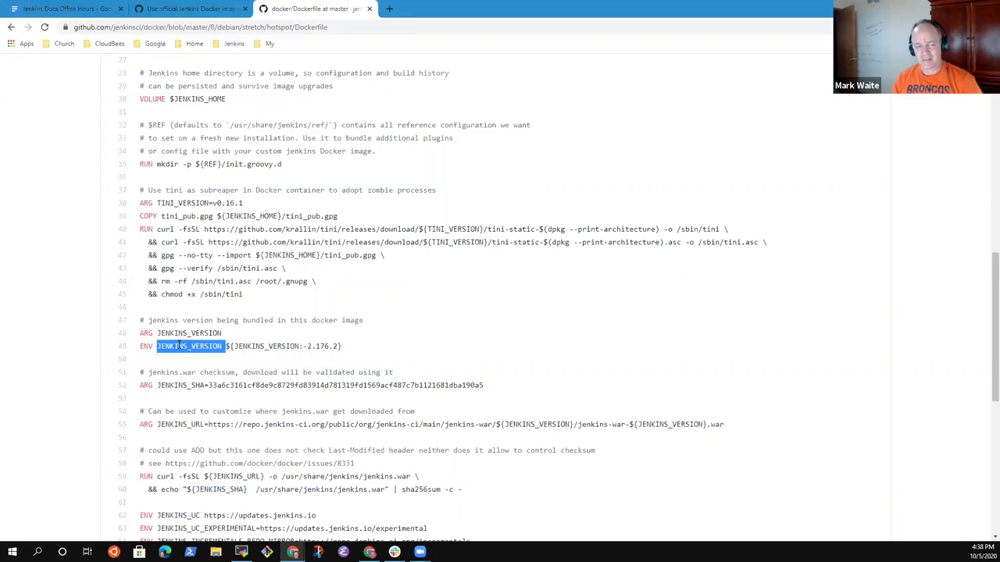
left_click(285, 346)
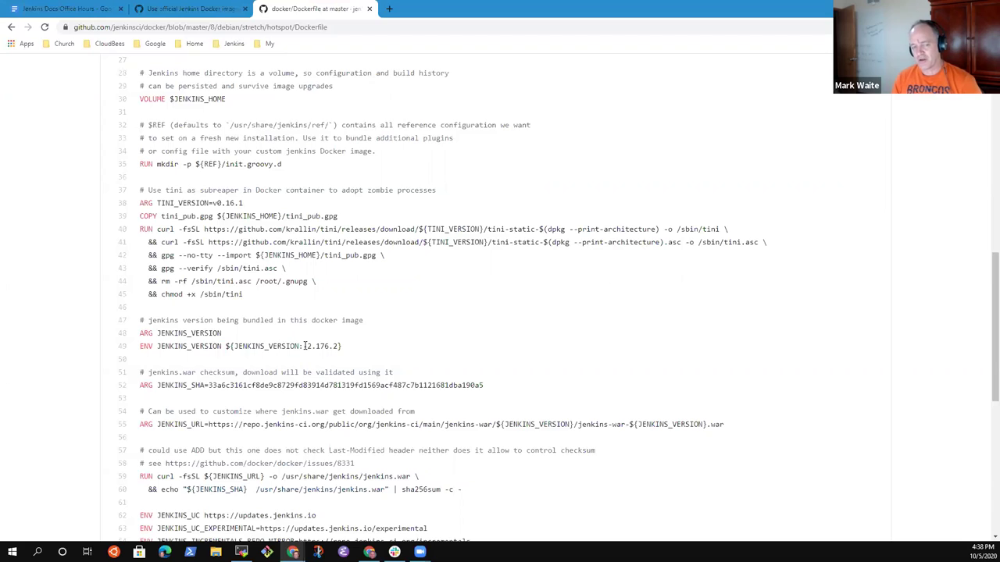
Highlight the default version number 2.176.2 in the ENV JENKINS_VERSION line, and clear the selection
left_click_drag(304, 346, 349, 350)
double_click(322, 346)
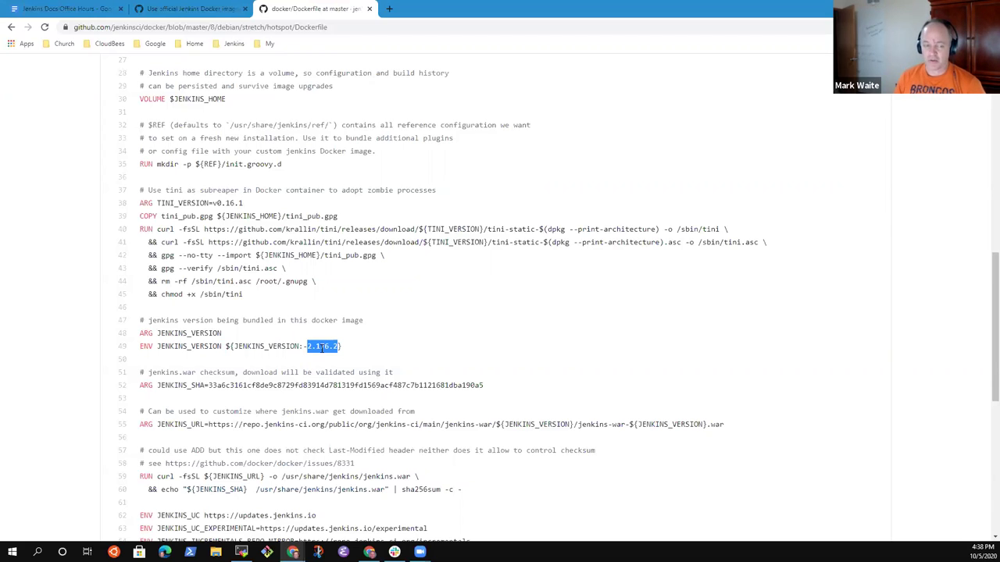
left_click(373, 369)
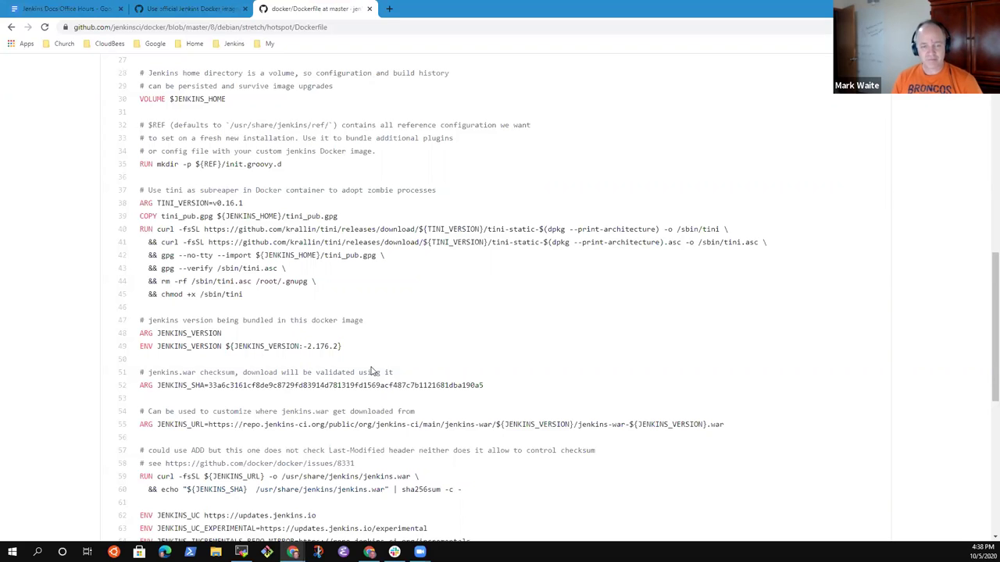
Check the pull request's Dockerfile briefly, and return to the main page of the jenkinsci/docker repository
left_click(168, 10)
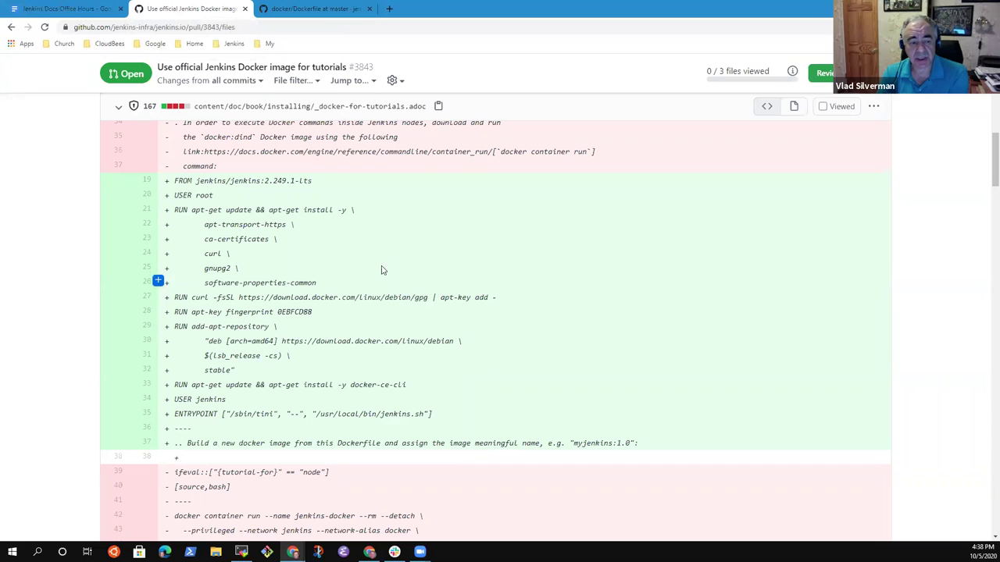
left_click(328, 9)
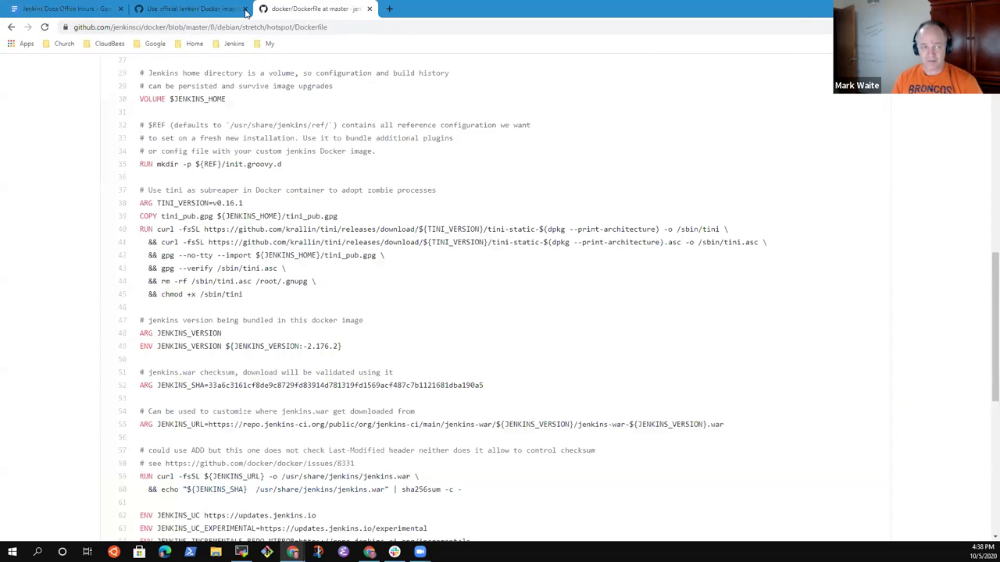
right_click(11, 28)
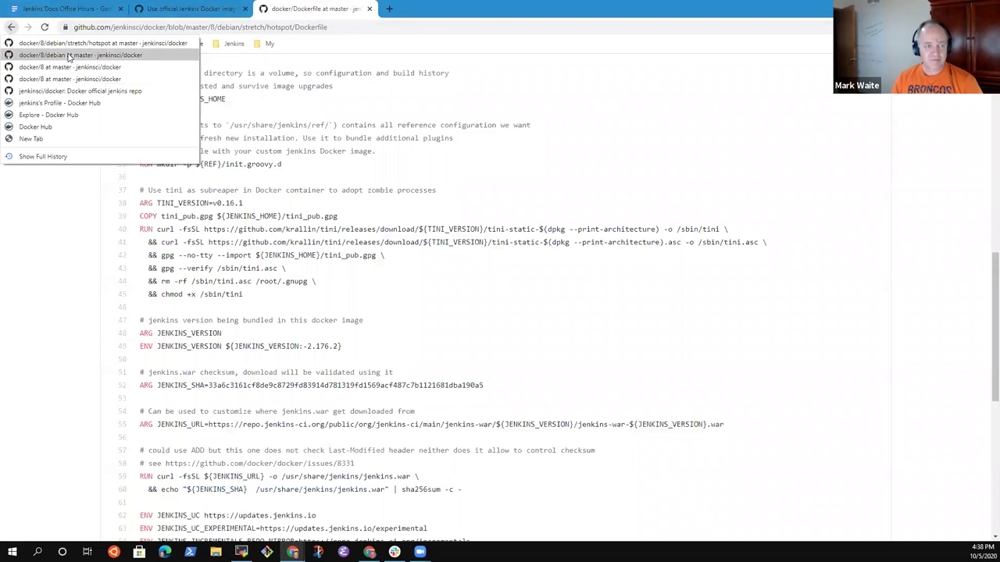
left_click(94, 91)
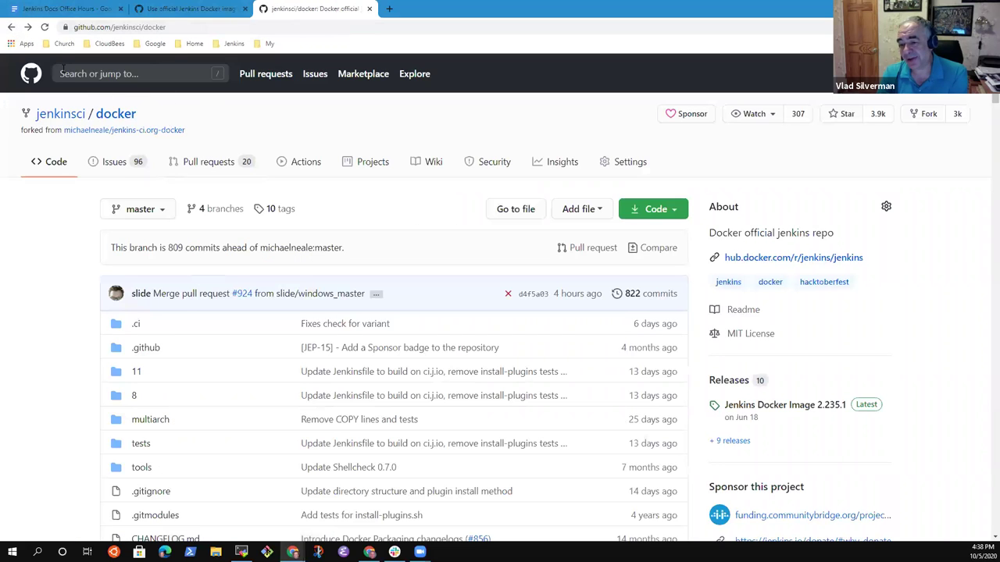
Open the tag list of the jenkins/jenkins image on Docker Hub and look through the available tags, including the 2.249.1-lts variants
left_click(12, 29)
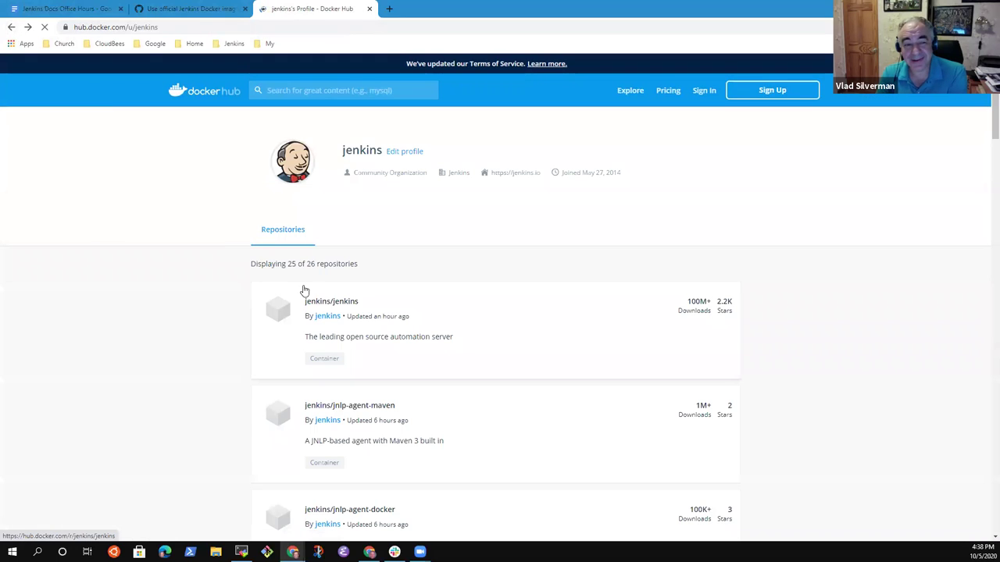
left_click(348, 304)
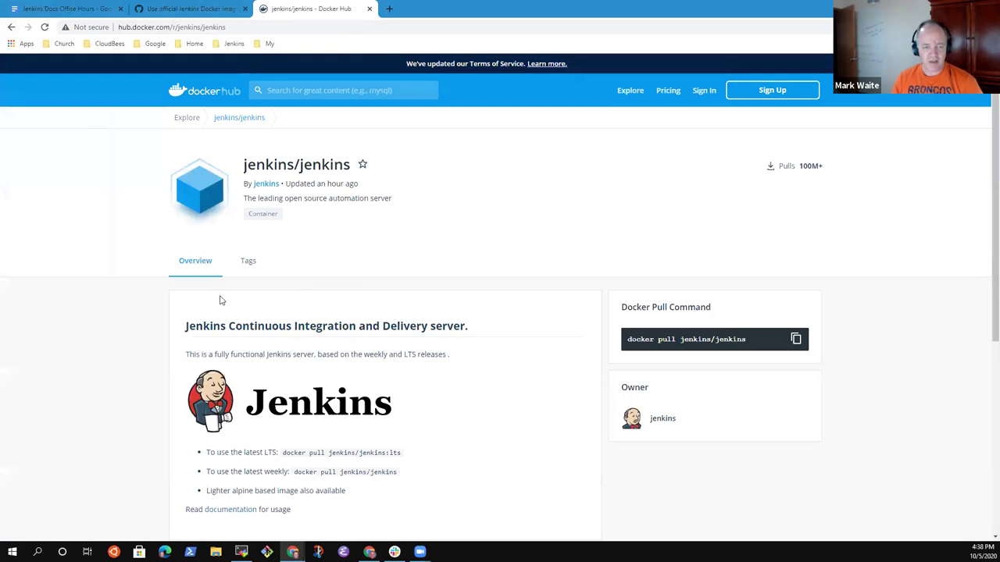
left_click(247, 261)
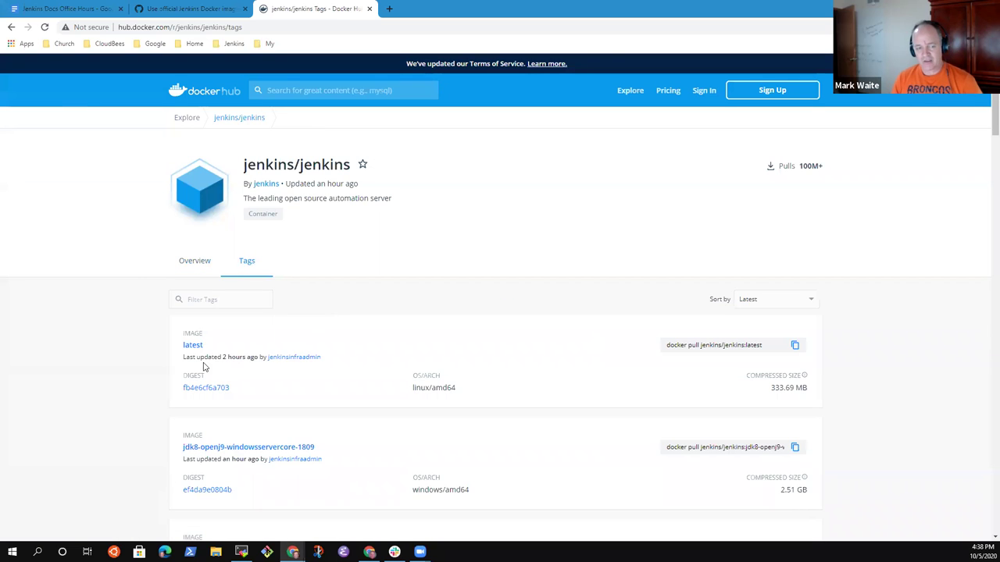
scroll(140, 359, "down", 5)
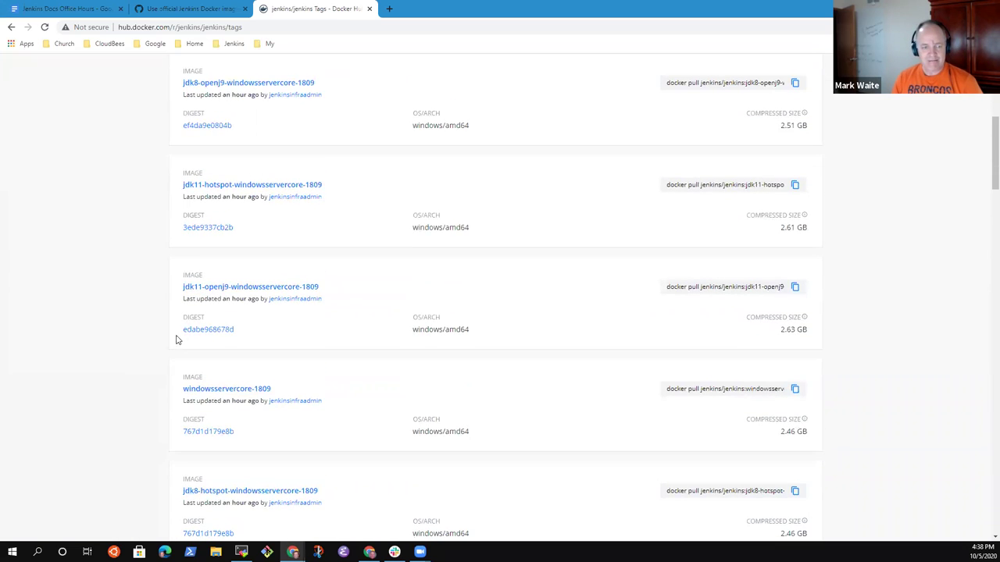
scroll(177, 344, "down", 2)
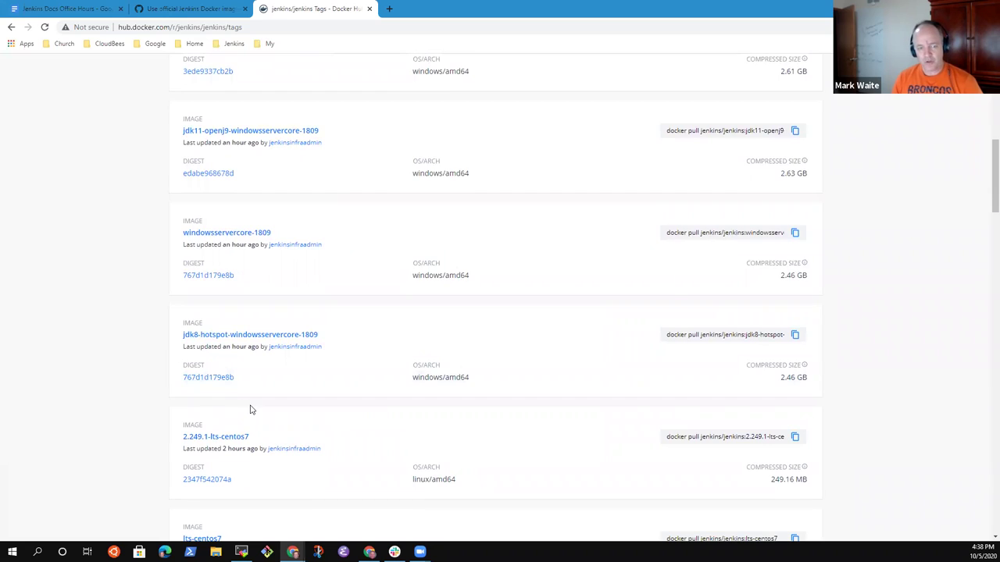
scroll(250, 408, "down", 2)
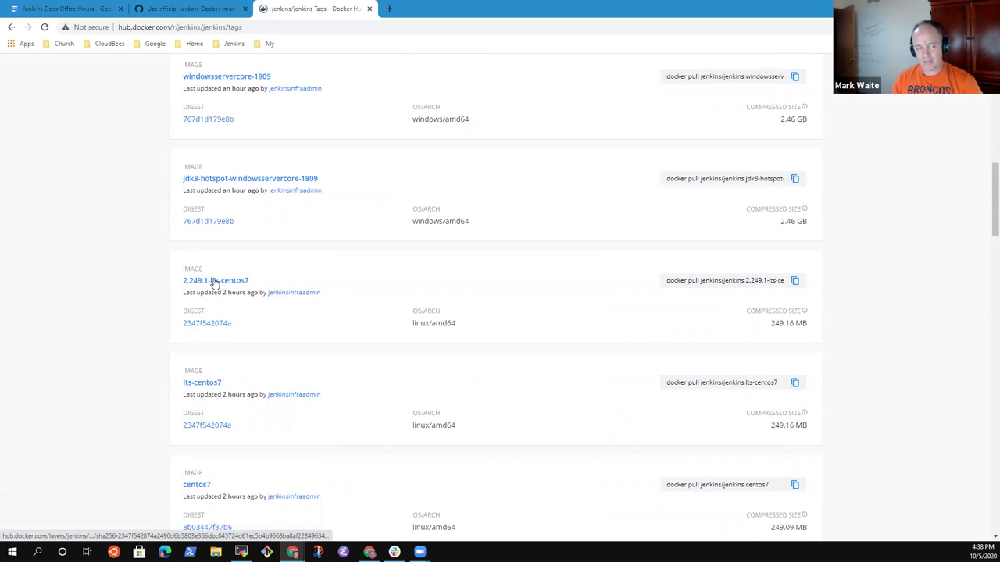
scroll(226, 404, "down", 5)
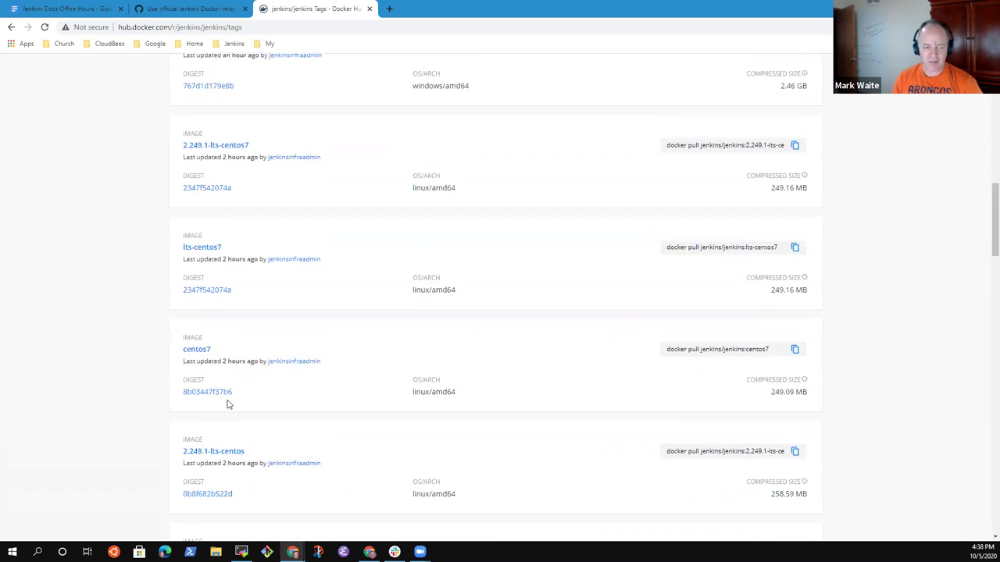
scroll(217, 404, "down", 3)
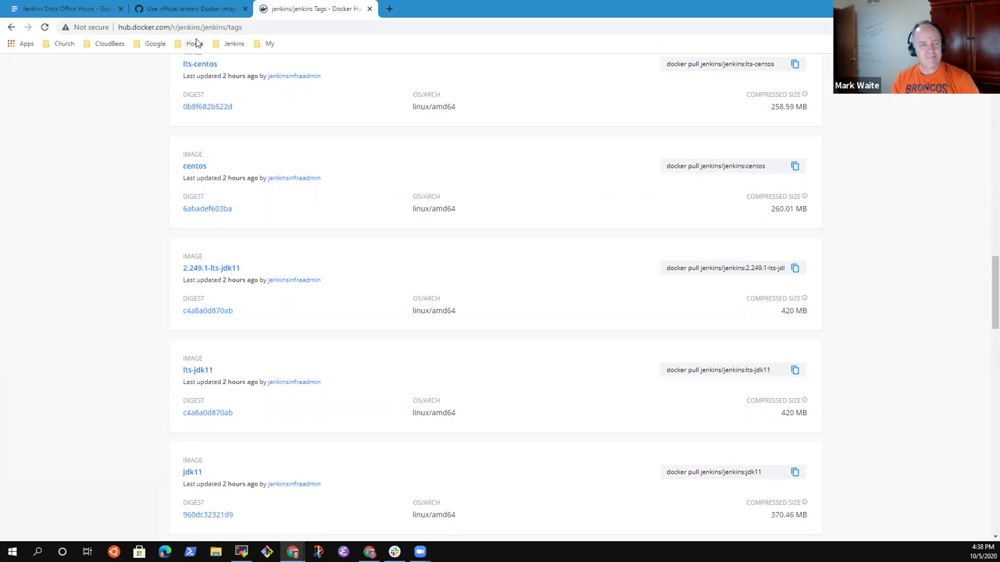
Return to the pull request's file changes and highlight the Dockerfile's FROM line, then its version number 2.249.1
left_click(211, 11)
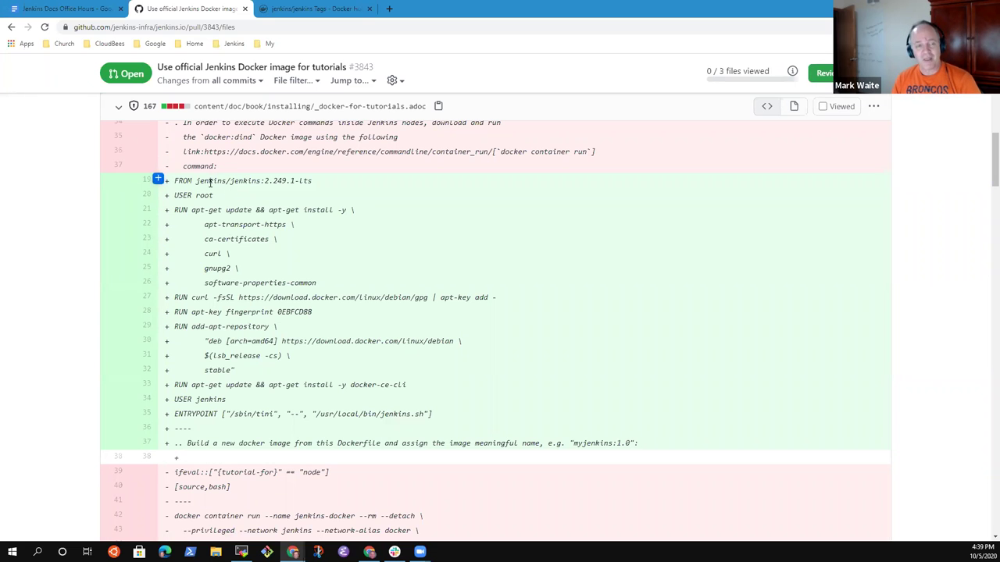
left_click_drag(175, 180, 307, 190)
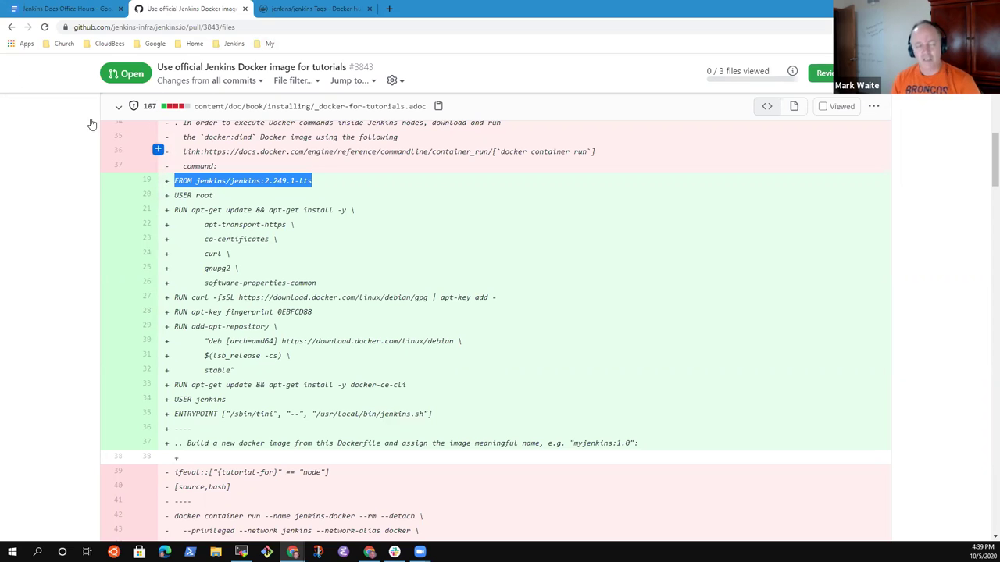
left_click(275, 248)
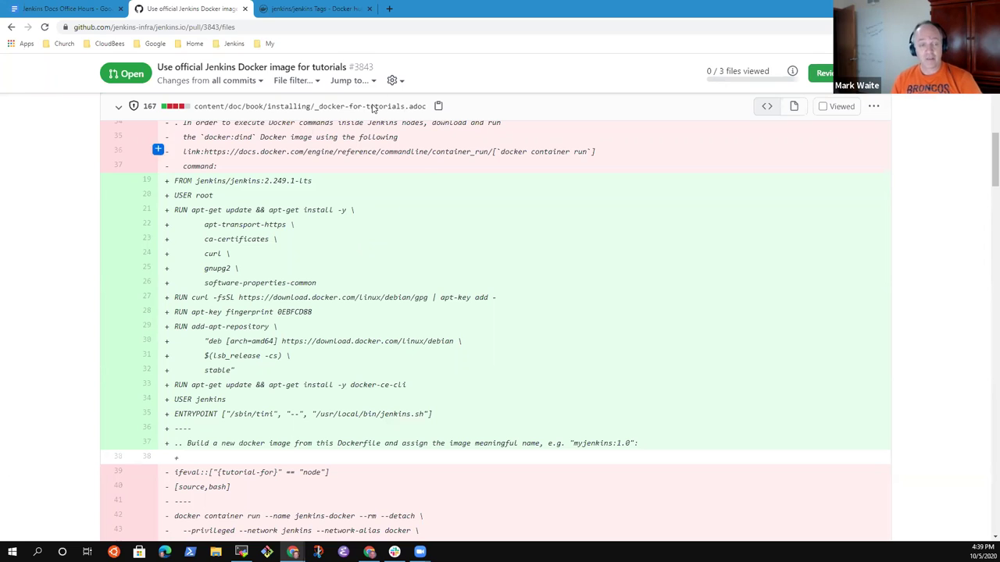
left_click_drag(265, 181, 302, 180)
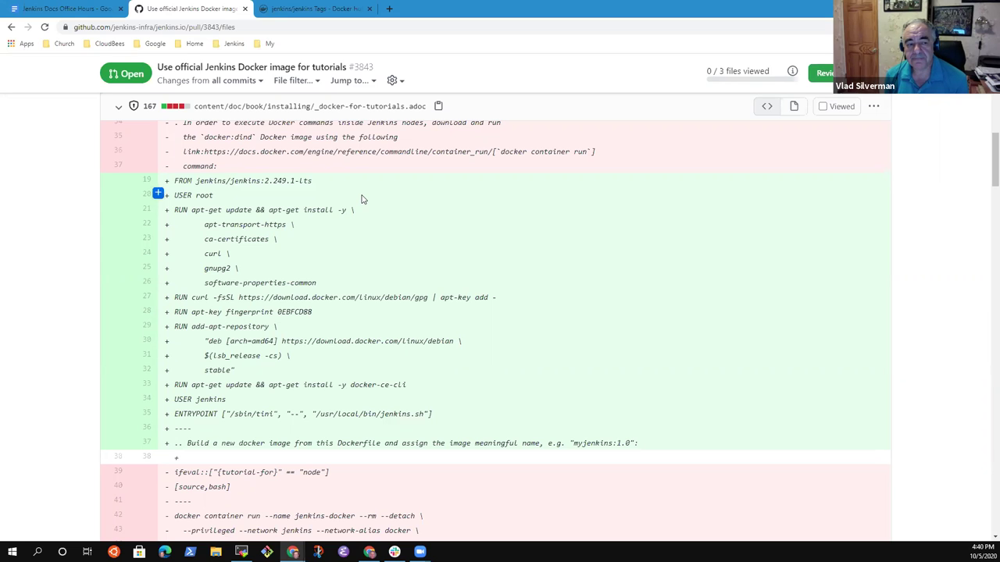
Review the docker build and docker run changes in the _docker-for-tutorials.adoc diff, and mark that file as viewed
scroll(378, 232, "down", 5)
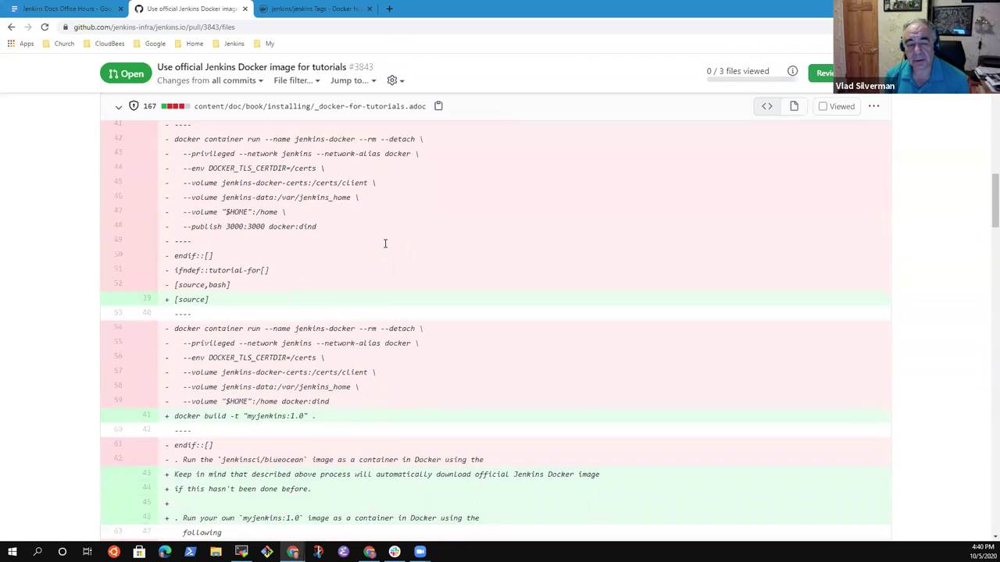
scroll(385, 244, "down", 2)
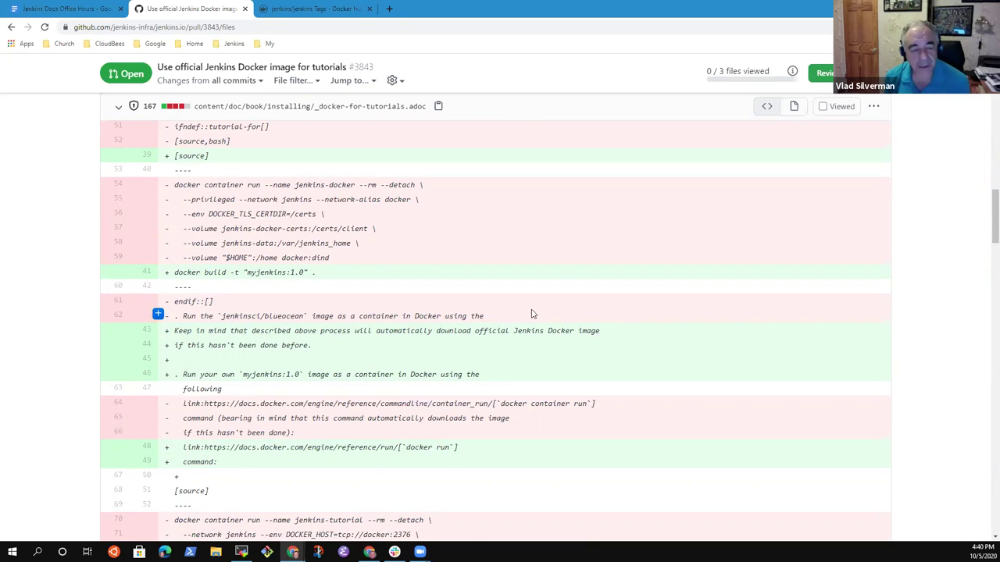
scroll(563, 270, "down", 2)
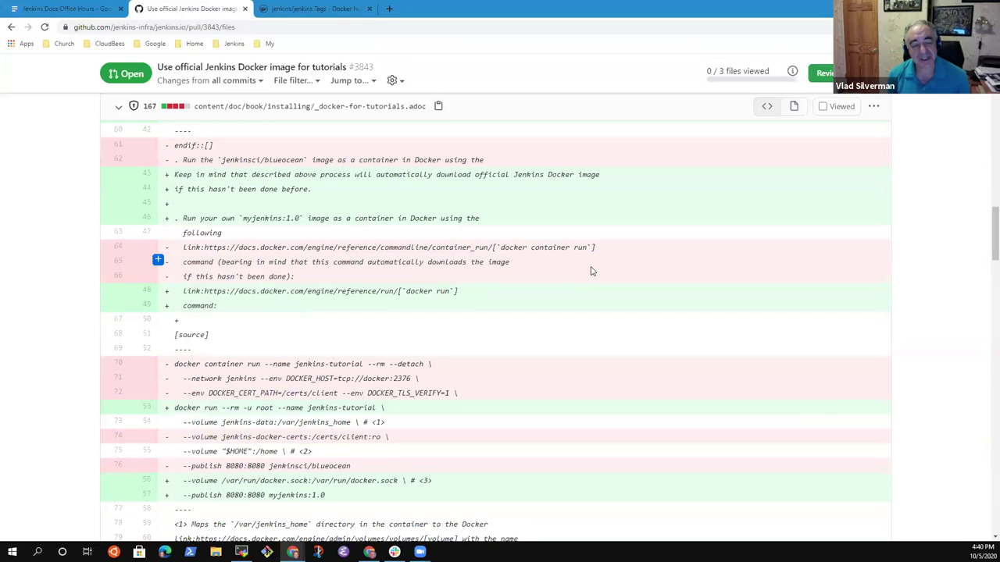
scroll(531, 281, "up", 1)
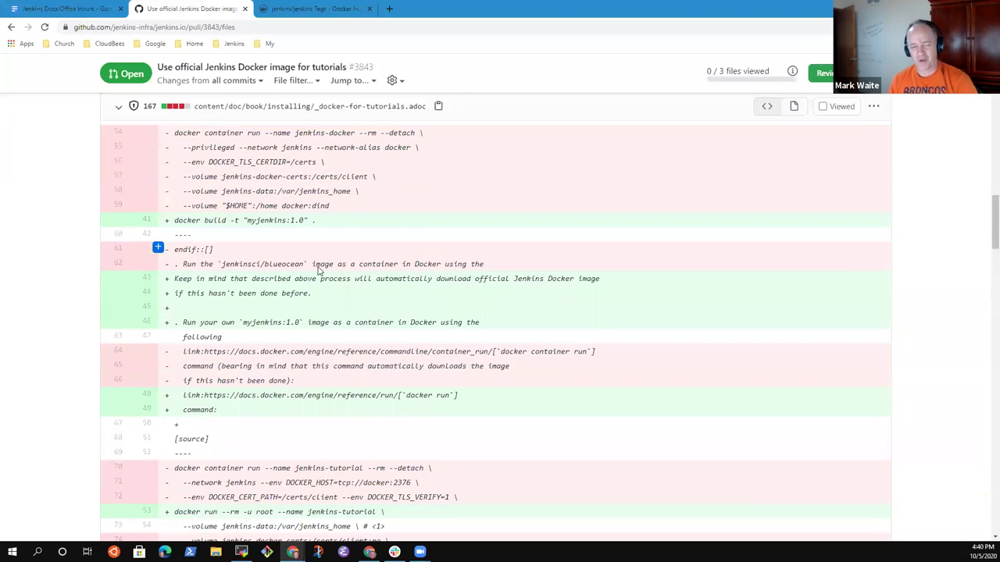
scroll(380, 243, "up", 8)
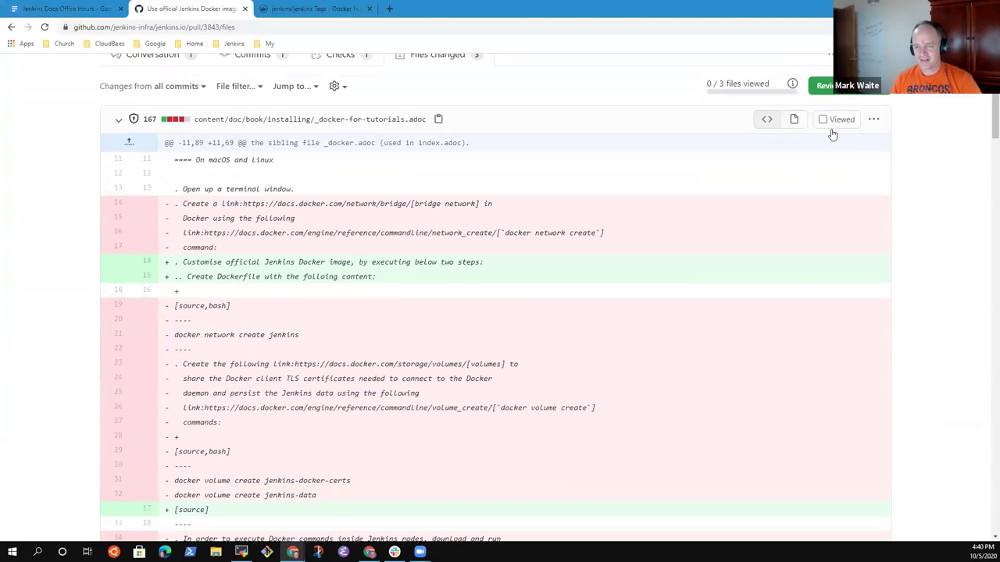
left_click(845, 122)
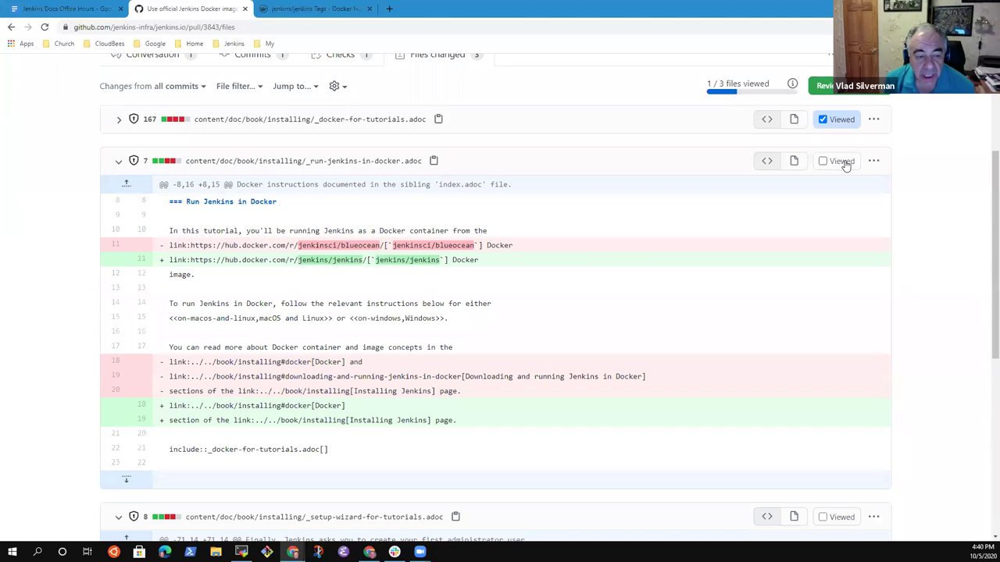
Open the full rendered version of _run-jenkins-in-docker.adoc from the pull request and look through its Run Jenkins in Docker section
scroll(592, 201, "up", 2)
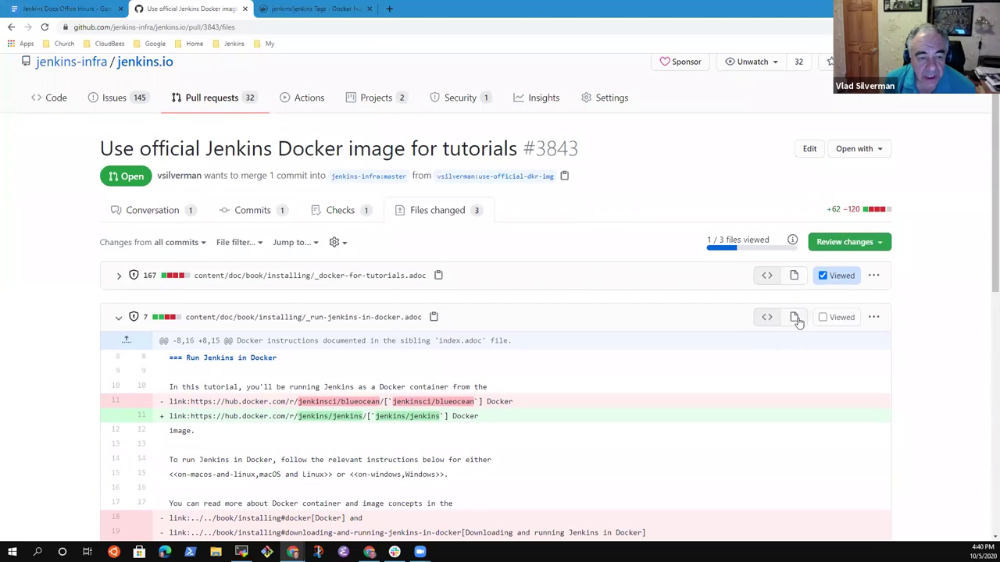
left_click(875, 319)
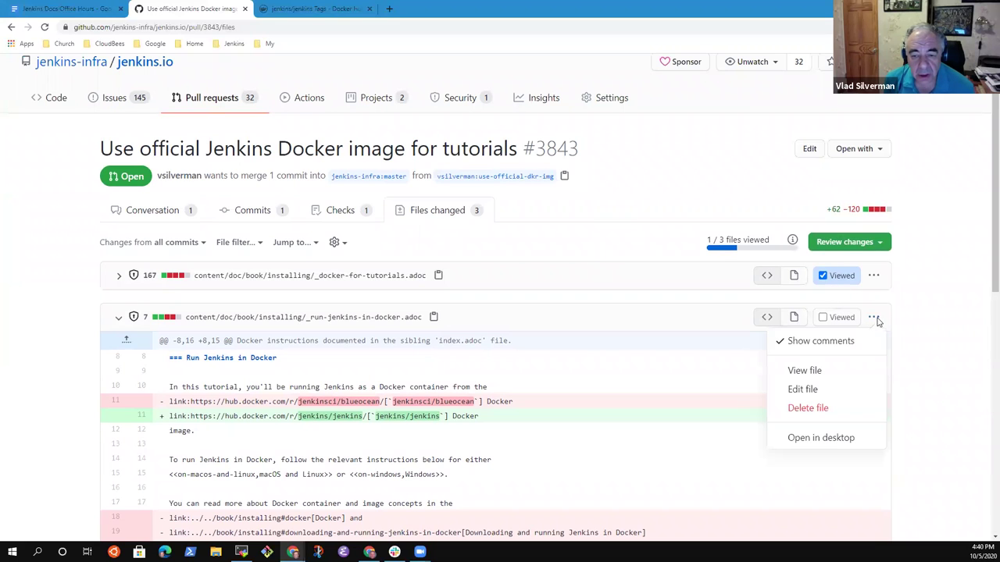
left_click(837, 368)
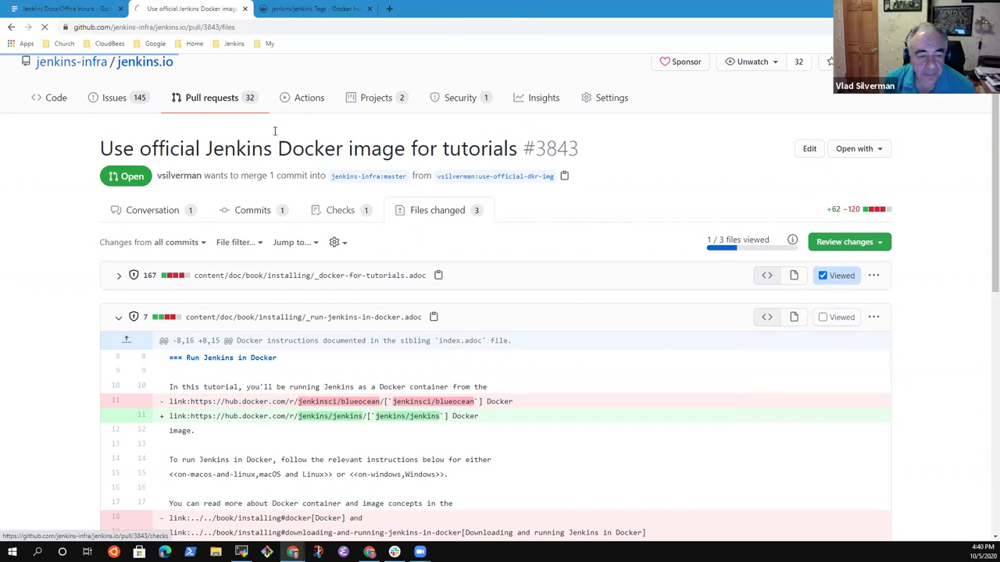
scroll(339, 219, "down", 3)
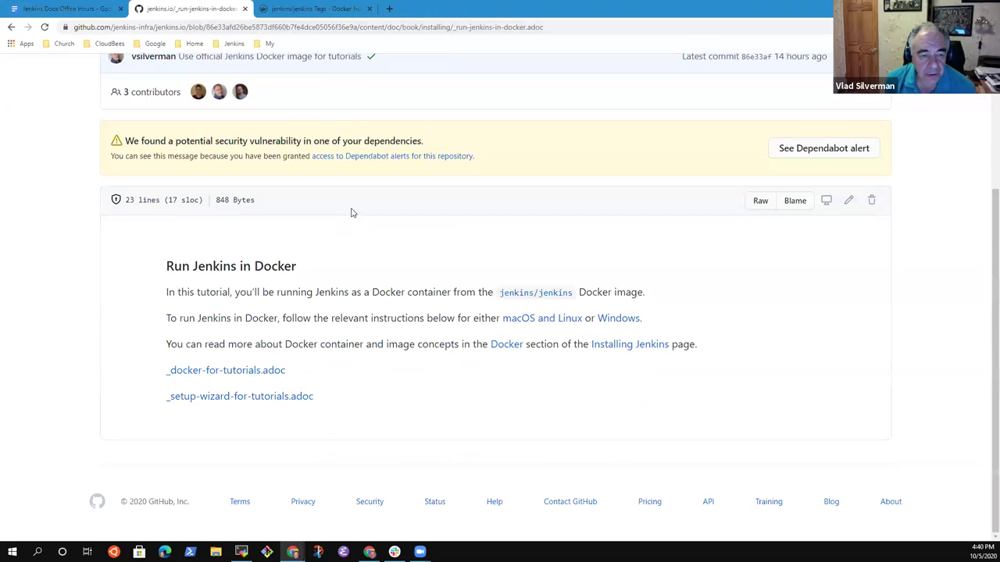
scroll(351, 212, "up", 3)
scroll(279, 317, "down", 3)
Open the linked _docker-for-tutorials.adoc page and read its macOS and Linux, Windows, and Docker container access instructions
left_click(250, 372)
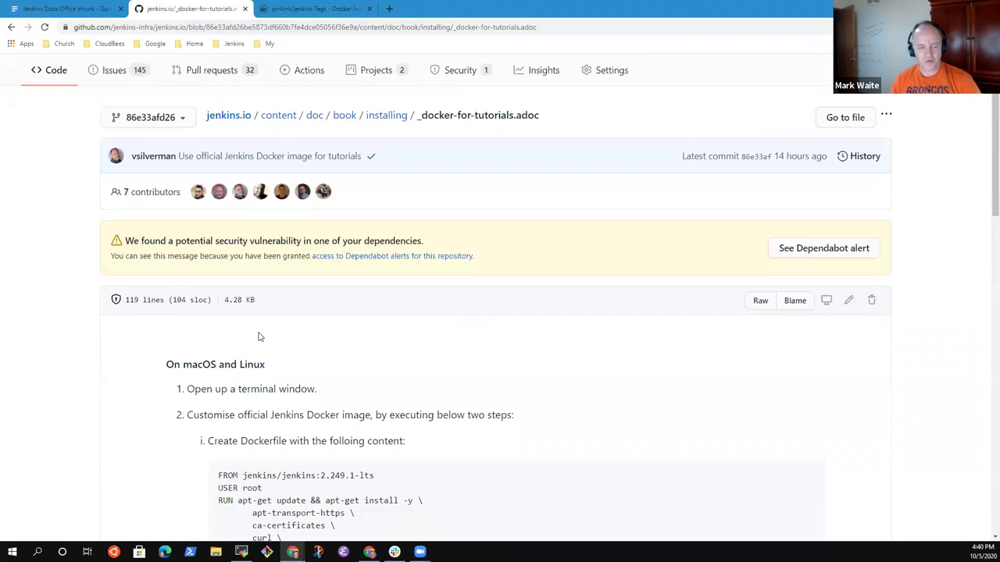
scroll(260, 336, "down", 4)
scroll(264, 338, "down", 5)
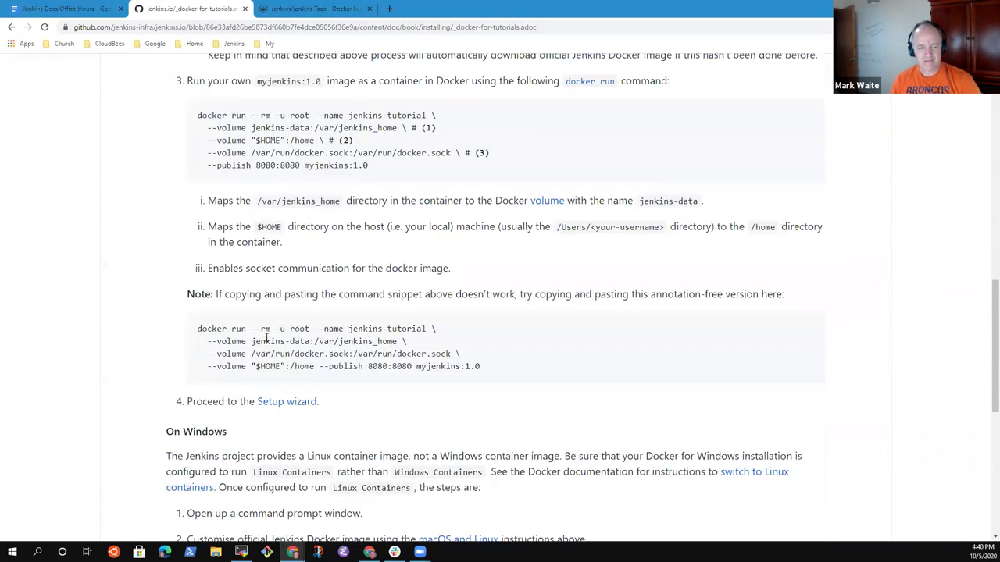
scroll(266, 338, "down", 4)
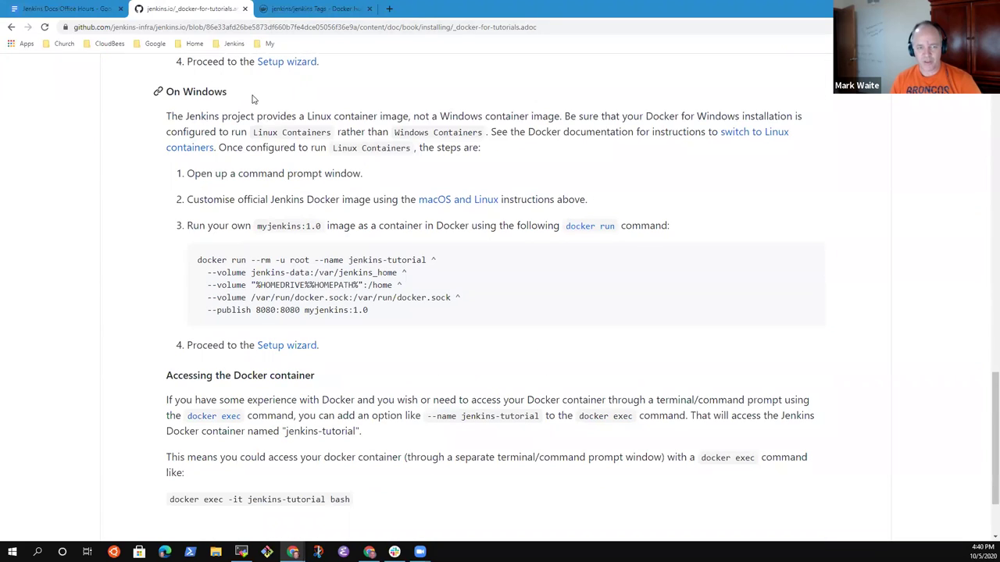
scroll(252, 100, "down", 1)
scroll(352, 172, "up", 1)
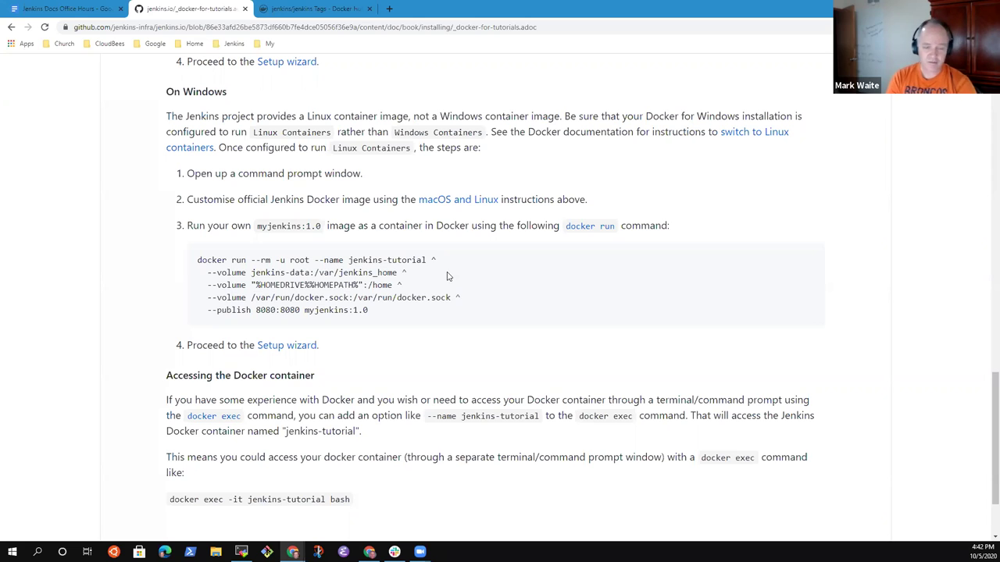
scroll(448, 277, "down", 2)
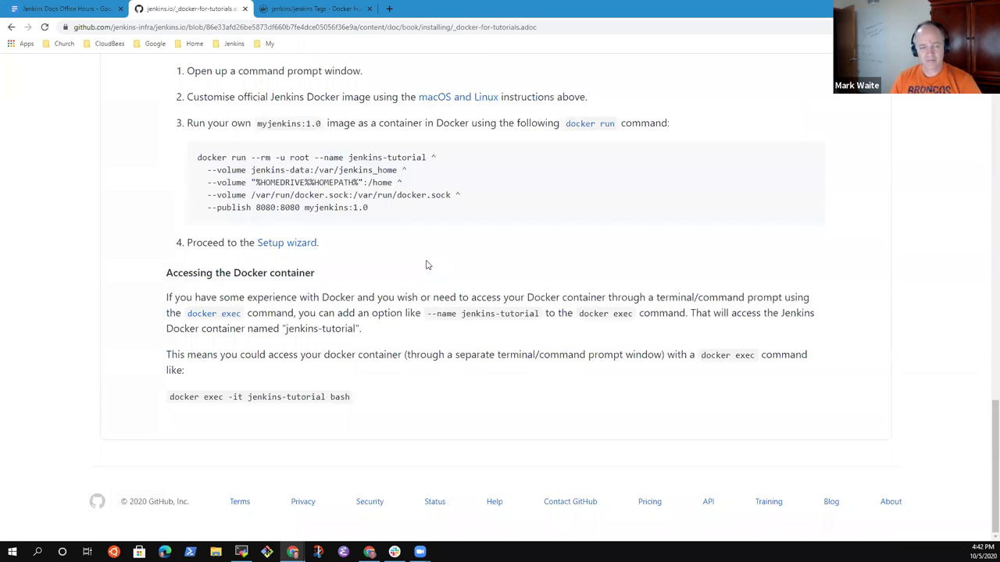
scroll(424, 264, "up", 2)
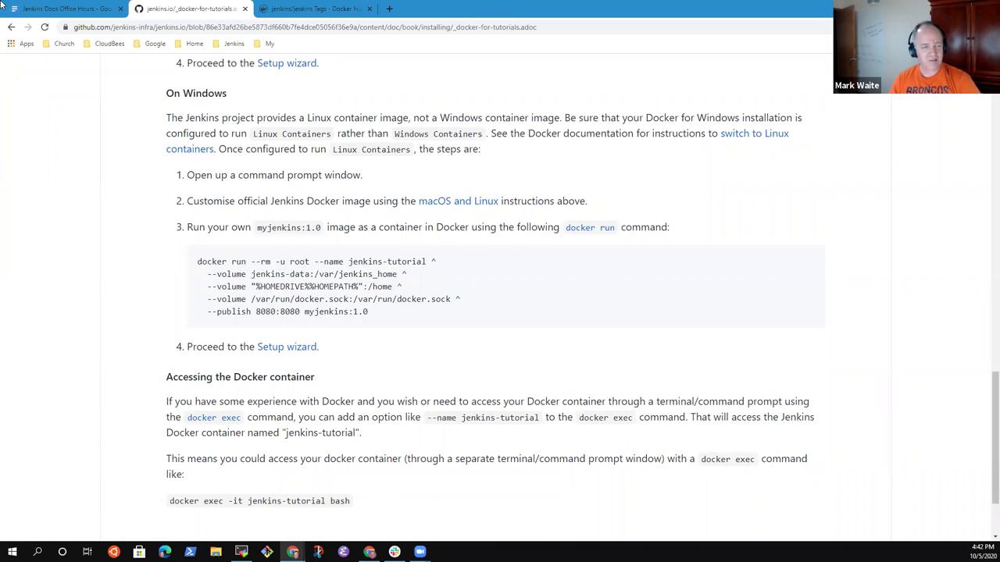
scroll(468, 262, "up", 10)
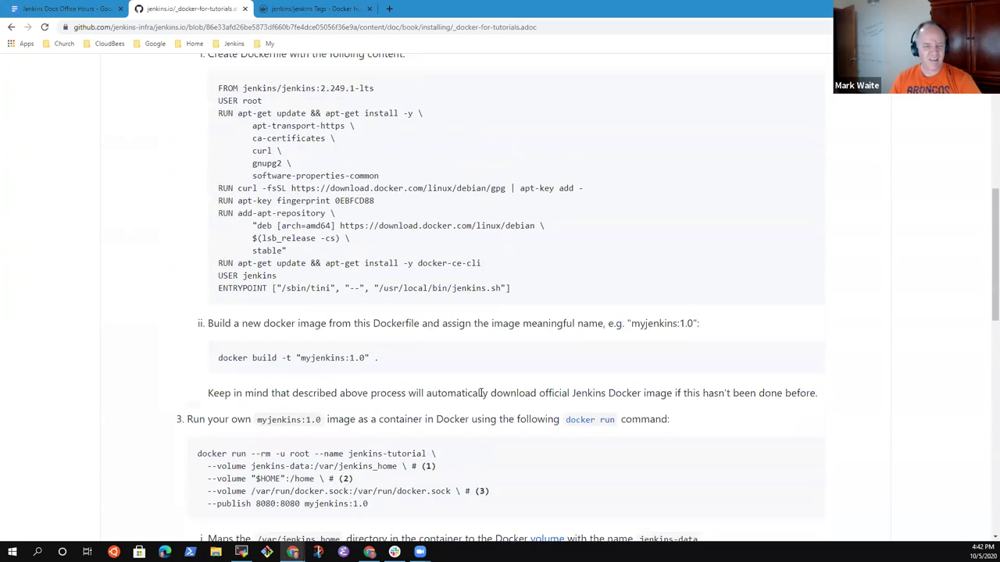
scroll(478, 391, "up", 3)
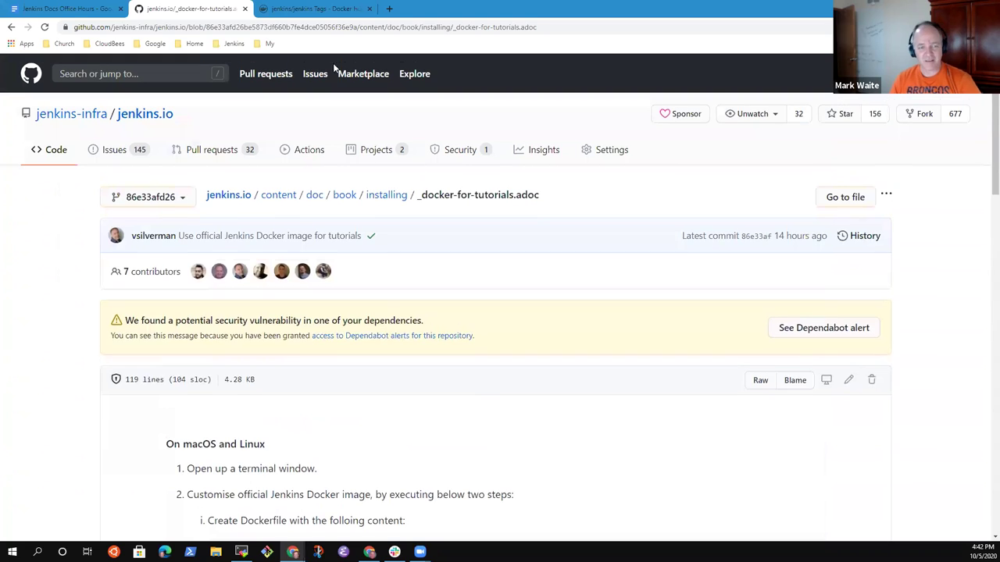
Check the branches offered for the rendered file, and go back to the pull request's file changes
left_click(179, 198)
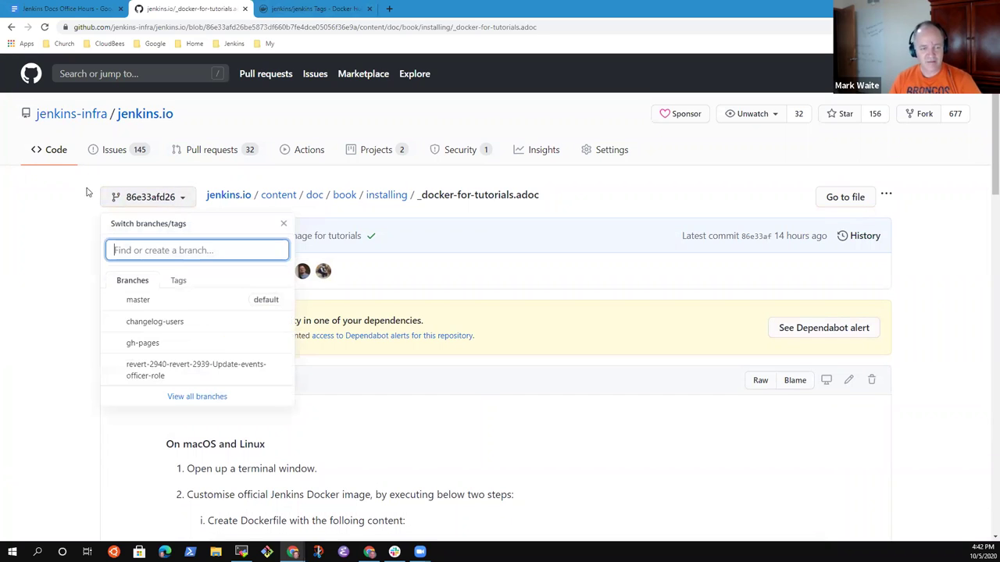
left_click(79, 267)
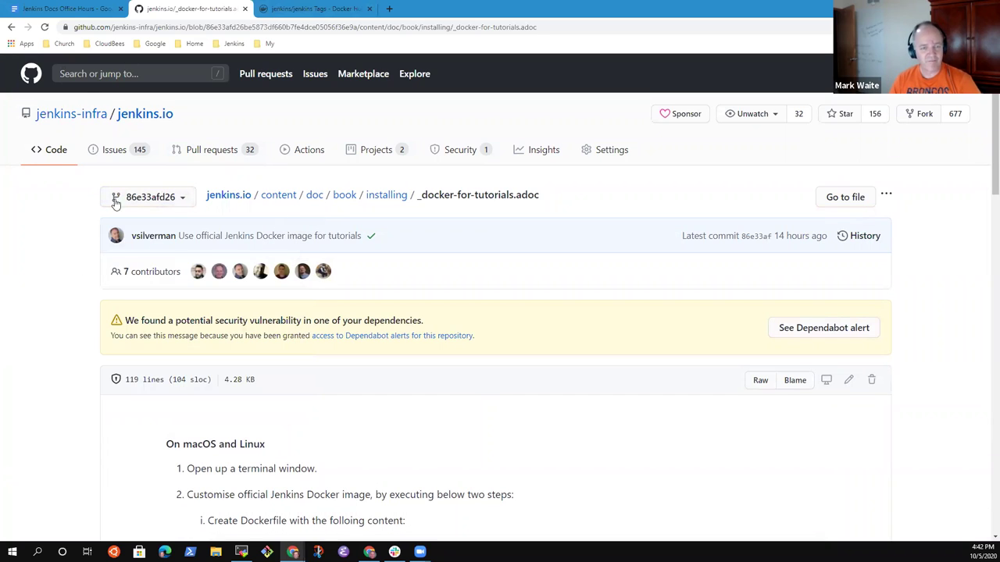
left_click(11, 27)
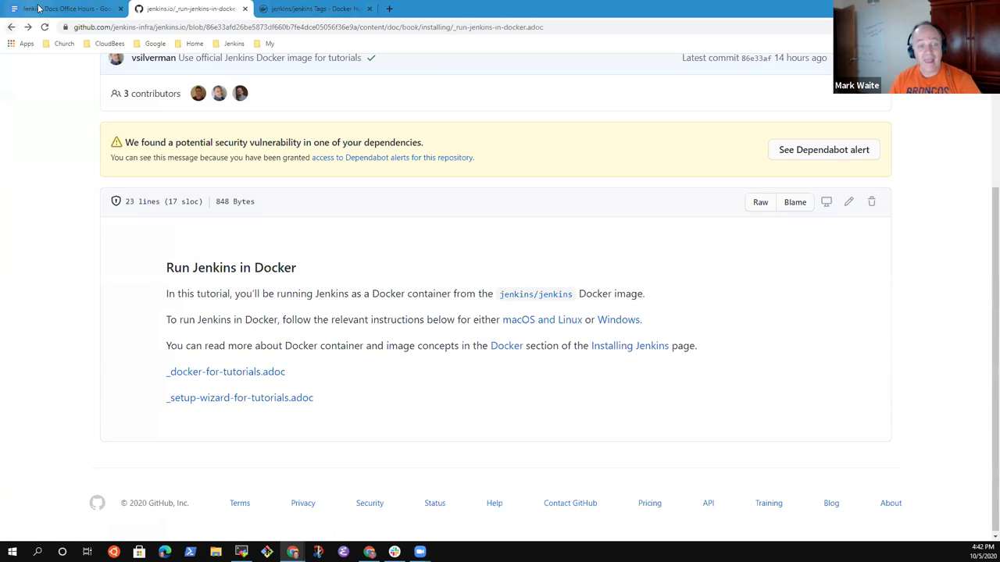
left_click(11, 28)
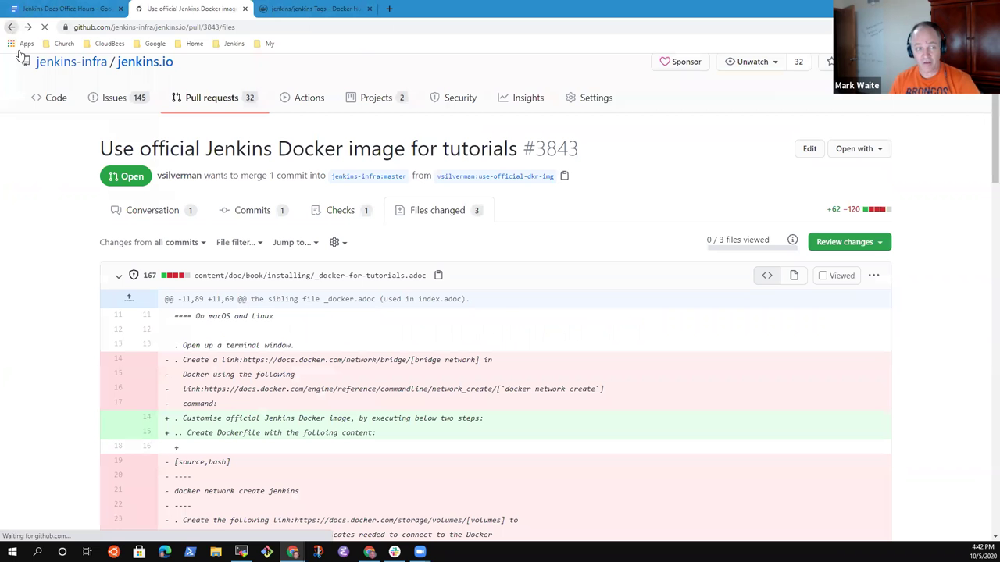
Examine the Dockerfile instructions in the _docker-for-tutorials.adoc diff, from the FROM line to the image build instructions
scroll(156, 317, "down", 2)
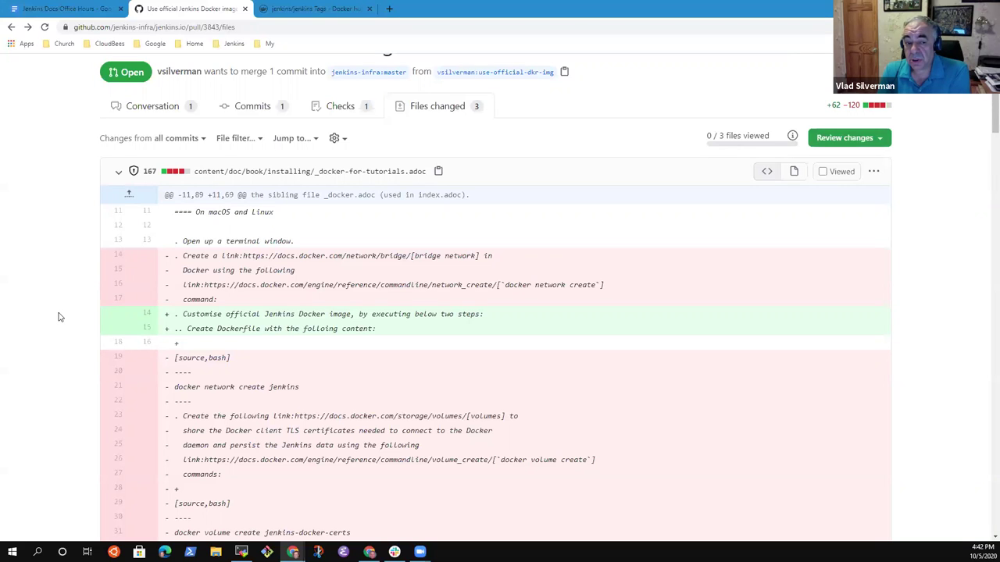
scroll(58, 316, "down", 5)
scroll(59, 317, "up", 8)
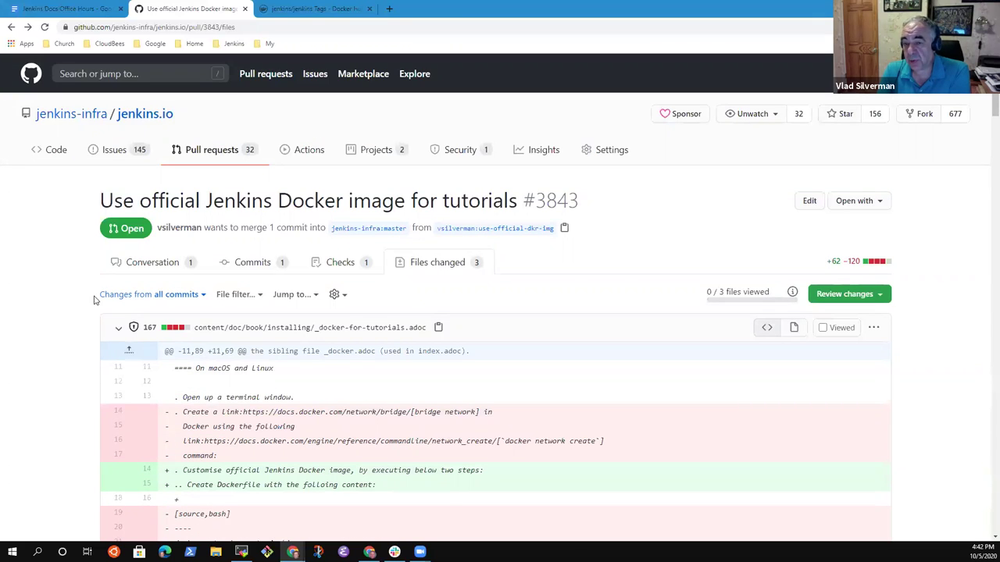
scroll(129, 336, "down", 2)
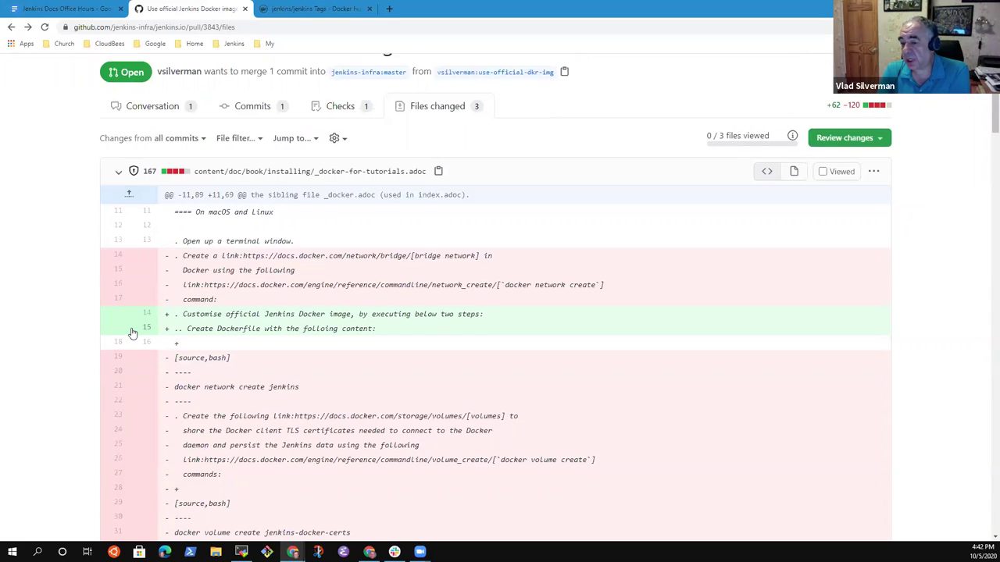
scroll(135, 344, "down", 3)
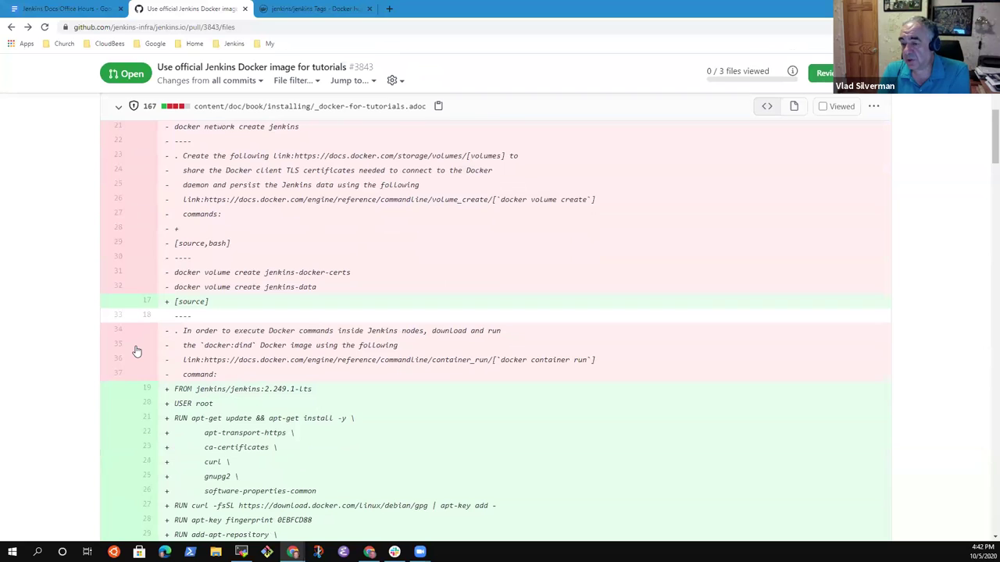
scroll(136, 350, "down", 3)
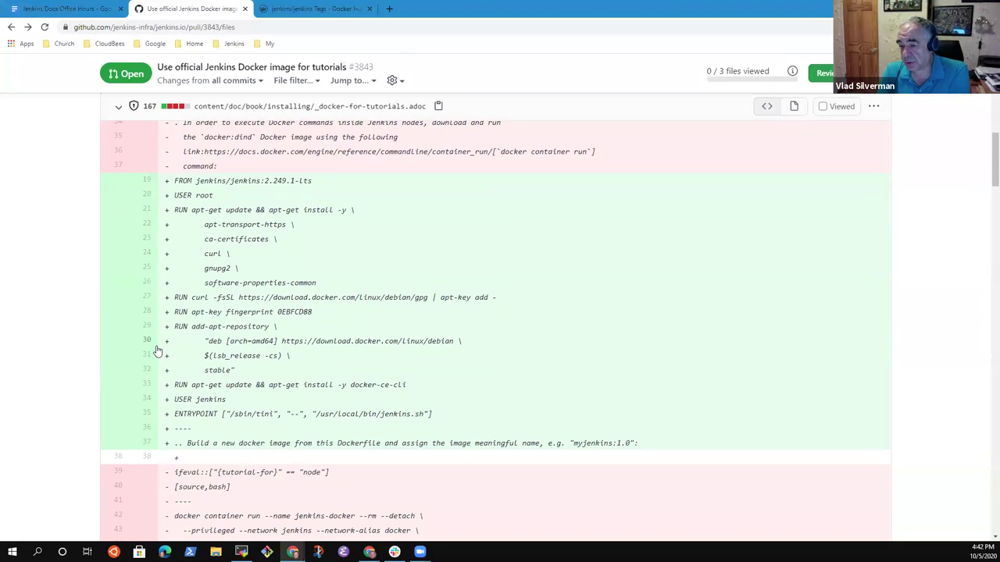
scroll(157, 351, "down", 1)
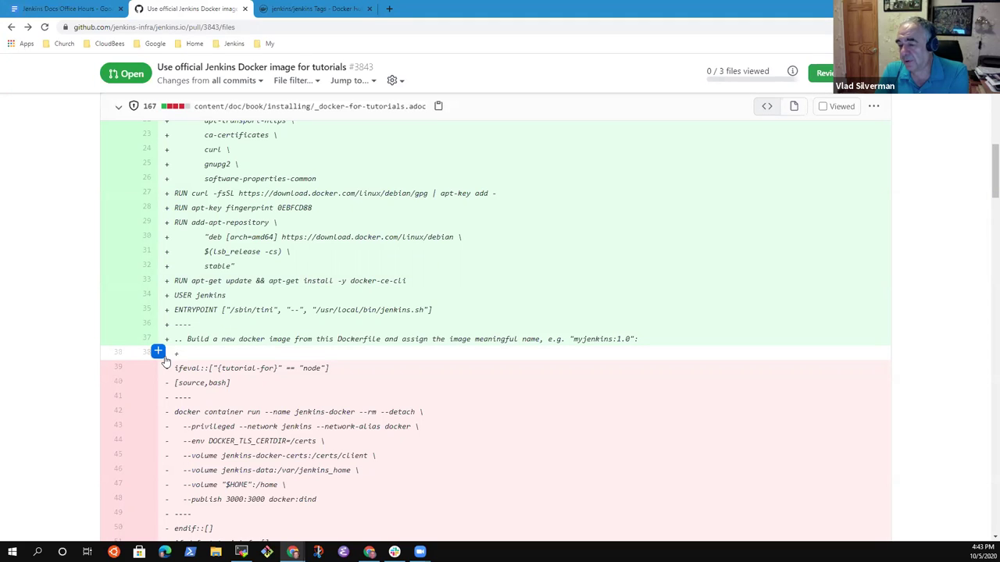
Open the jenkinsci/docker repository from the Jenkins GitHub bookmarks in a new tab beside the pull request
right_click(193, 10)
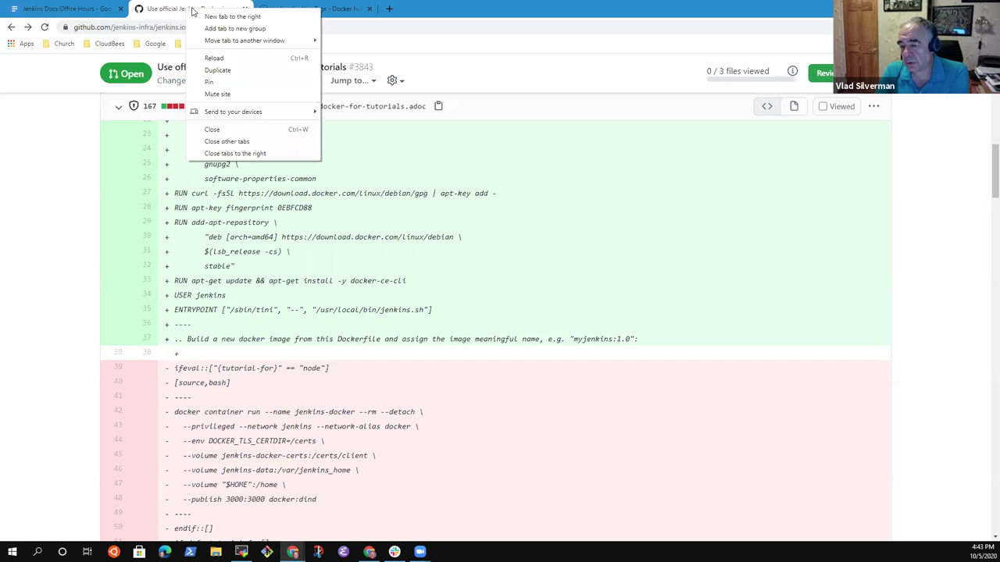
left_click(224, 17)
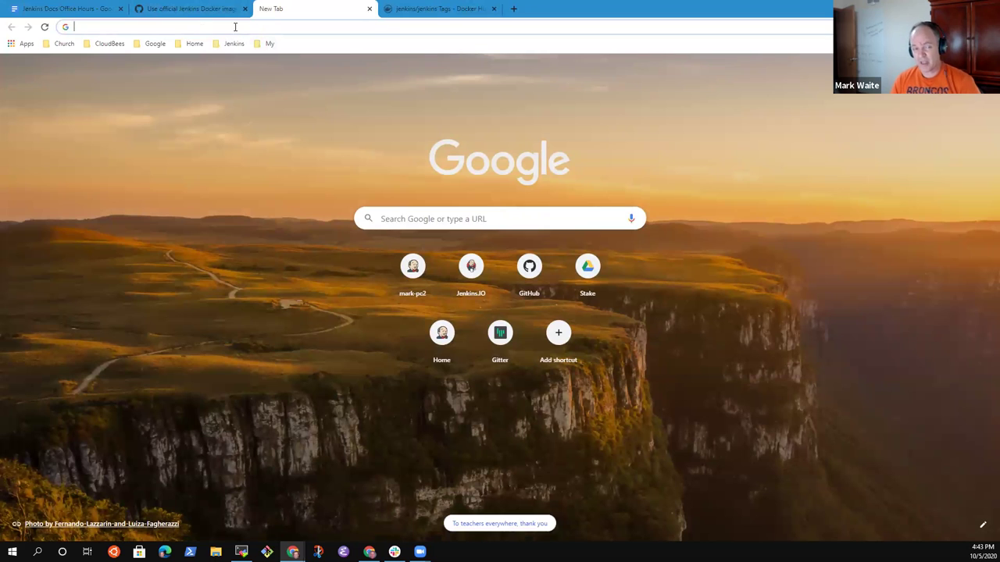
left_click(235, 44)
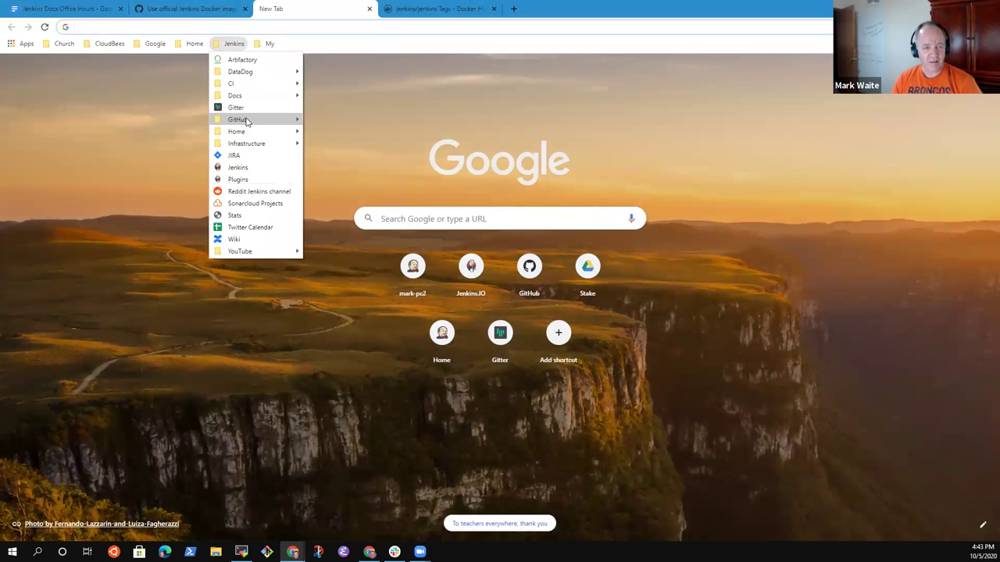
mouse_move(258, 118)
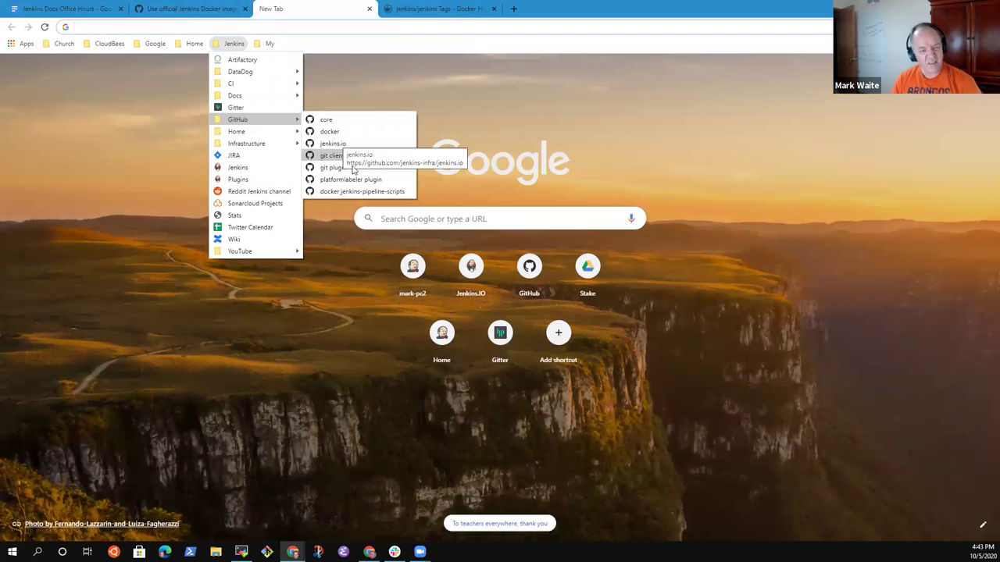
left_click(338, 132)
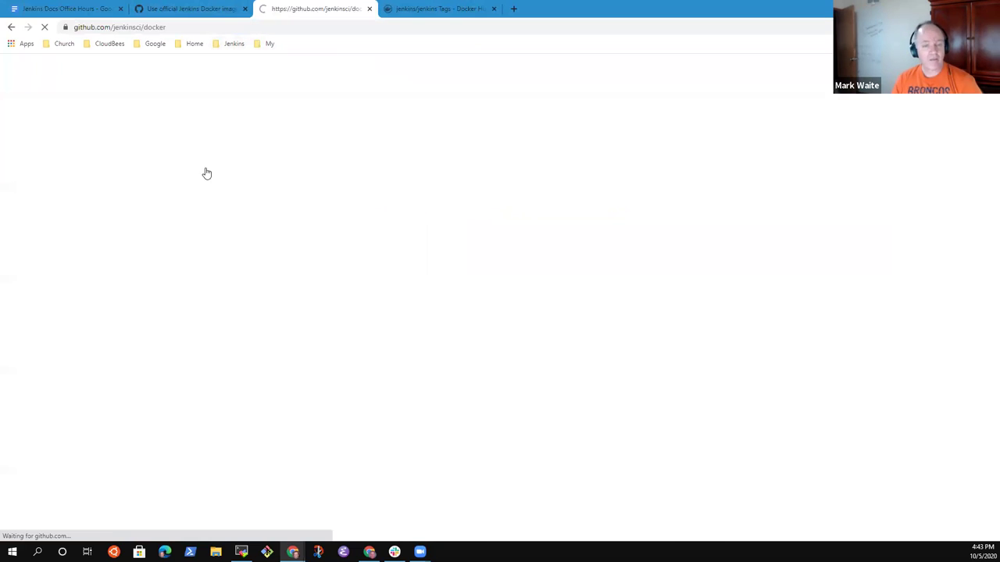
Open README.md from the jenkinsci/docker file list and look through its Usage section
scroll(220, 313, "down", 1)
scroll(235, 305, "down", 3)
scroll(239, 305, "up", 2)
scroll(239, 313, "down", 5)
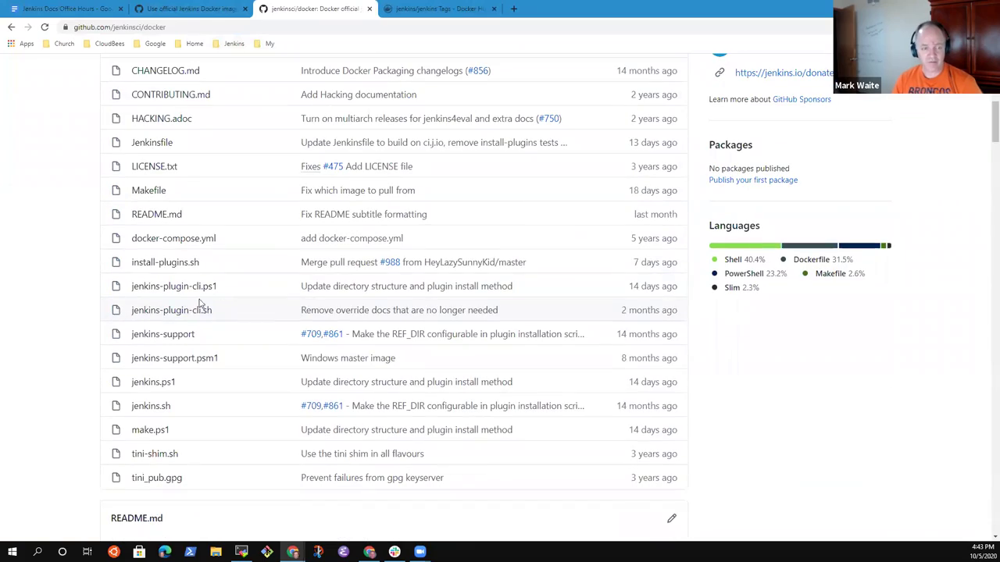
left_click(157, 219)
scroll(130, 253, "down", 15)
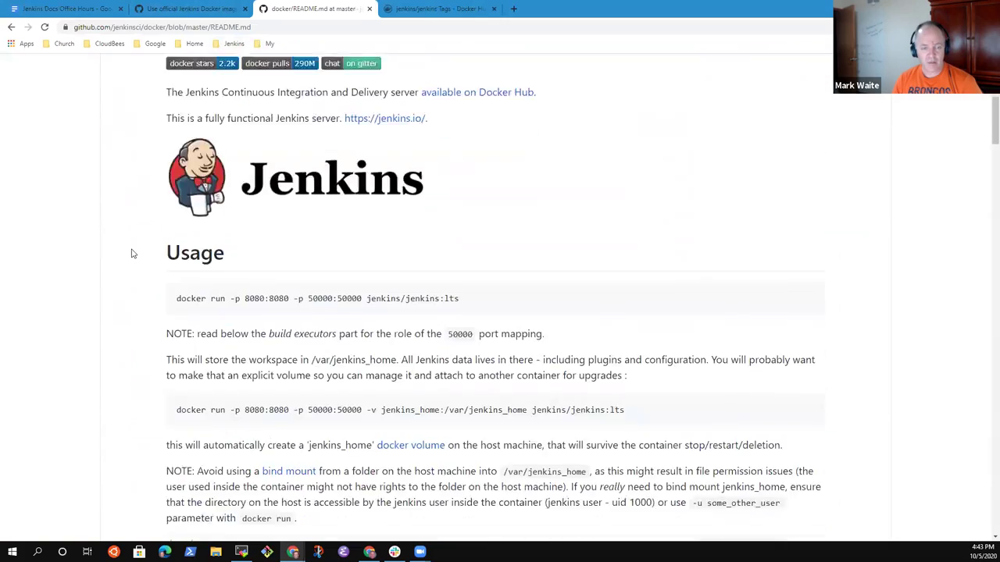
Find the "Plugin installation manager CLI (Preview)" section in README.md and jump to its anchor
scroll(162, 250, "down", 12)
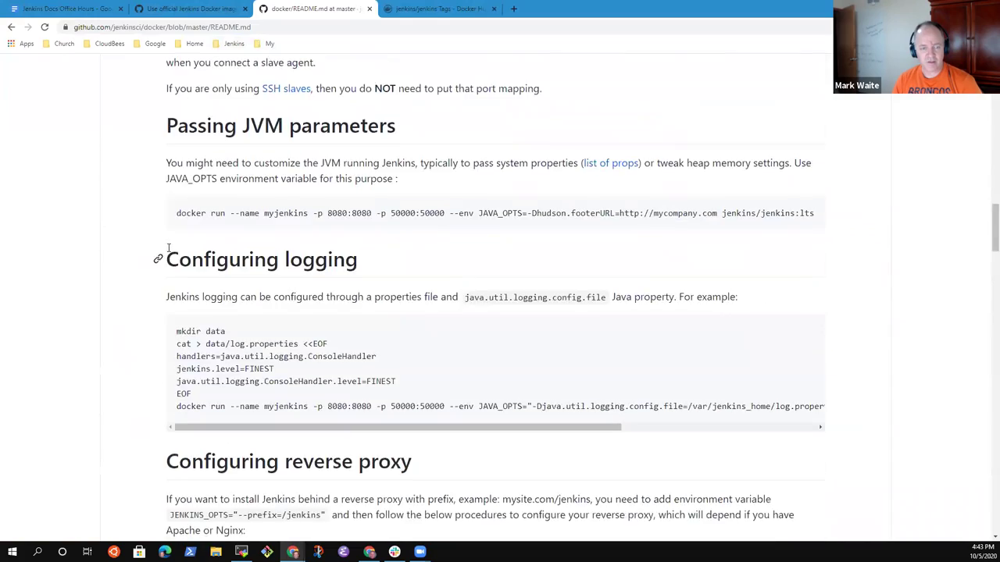
scroll(208, 258, "down", 12)
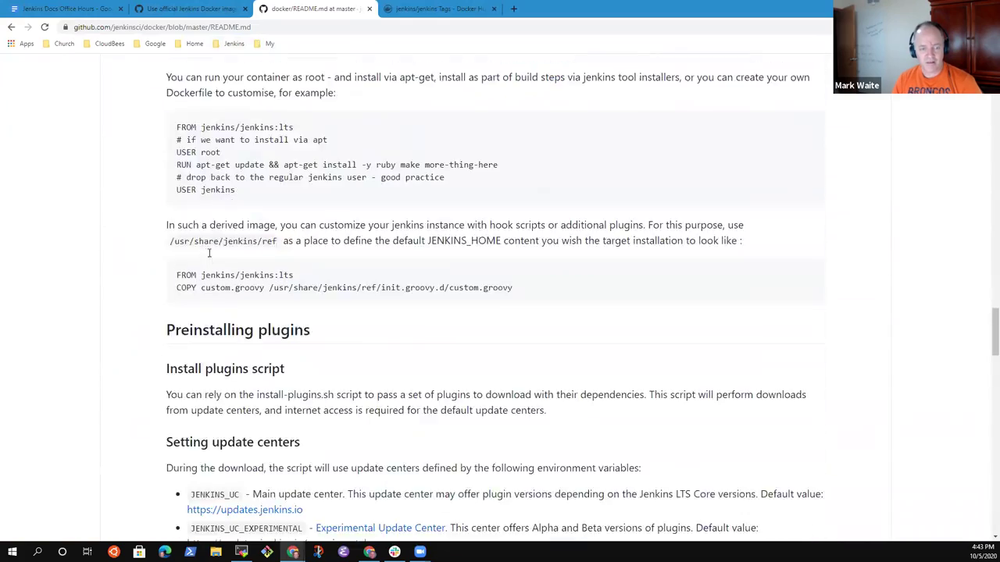
scroll(216, 251, "down", 2)
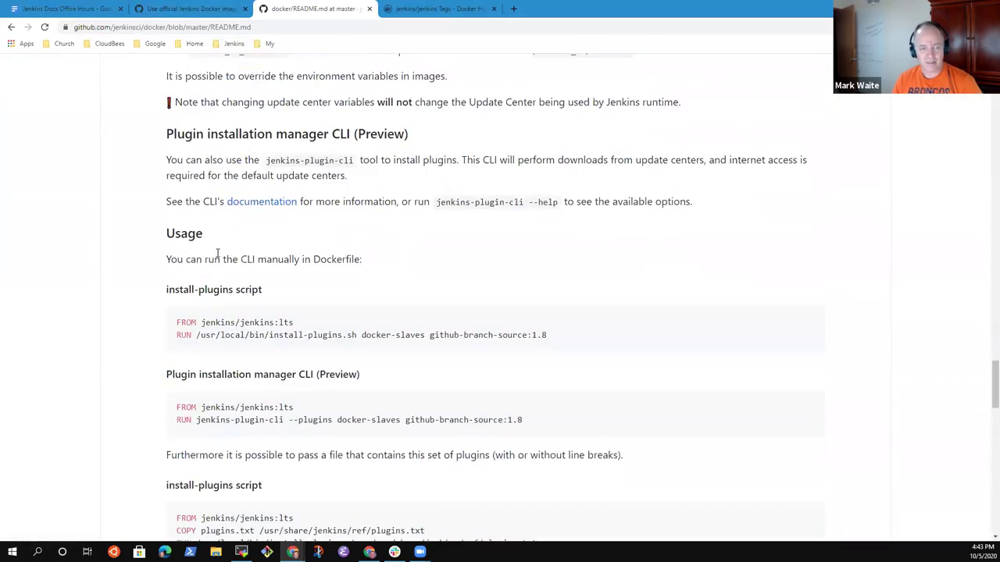
left_click(159, 136)
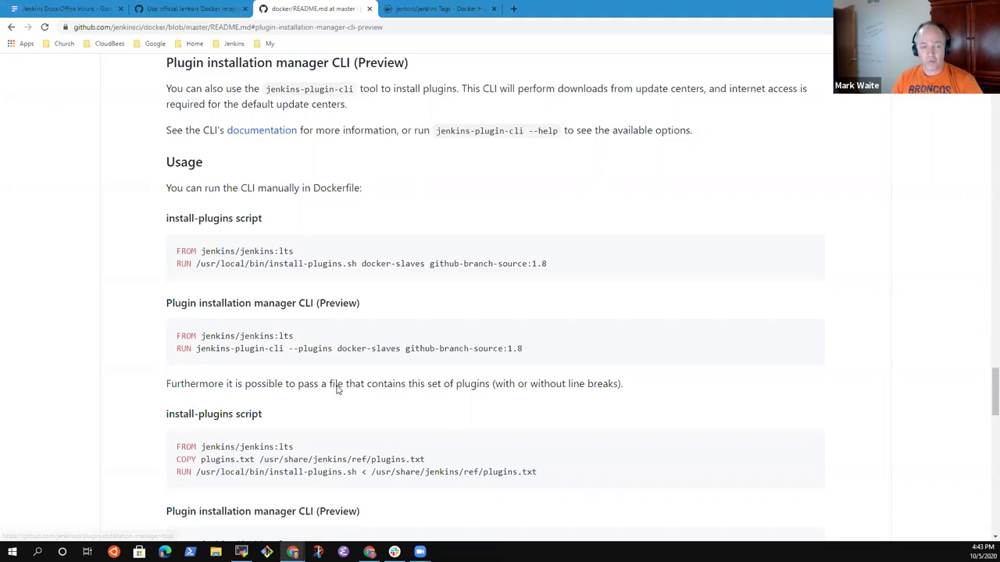
Examine the RUN jenkins-plugin-cli example with docker-slaves and github-branch-source:1.8, checking it against the pull request's Dockerfile
left_click_drag(177, 350, 529, 350)
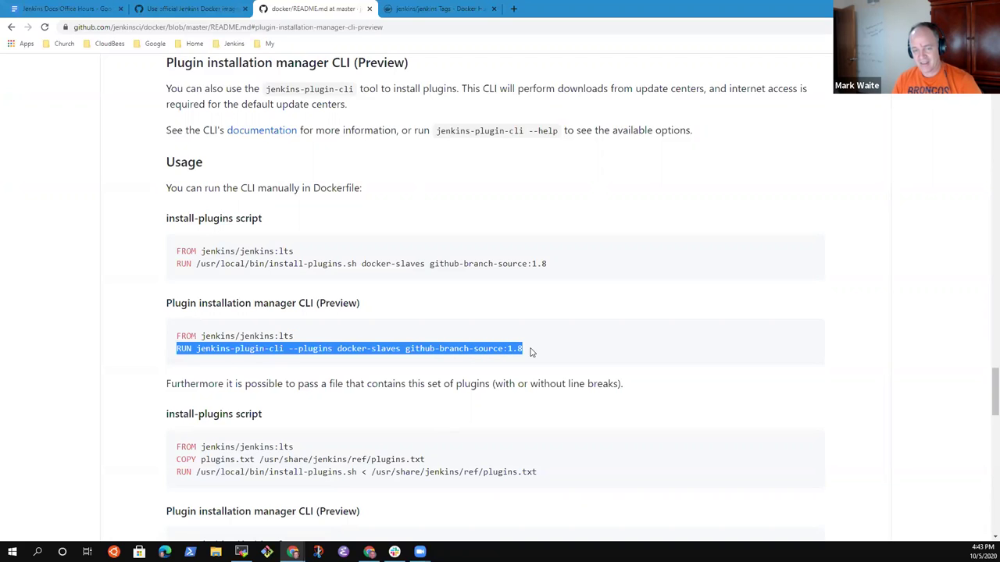
left_click(248, 377)
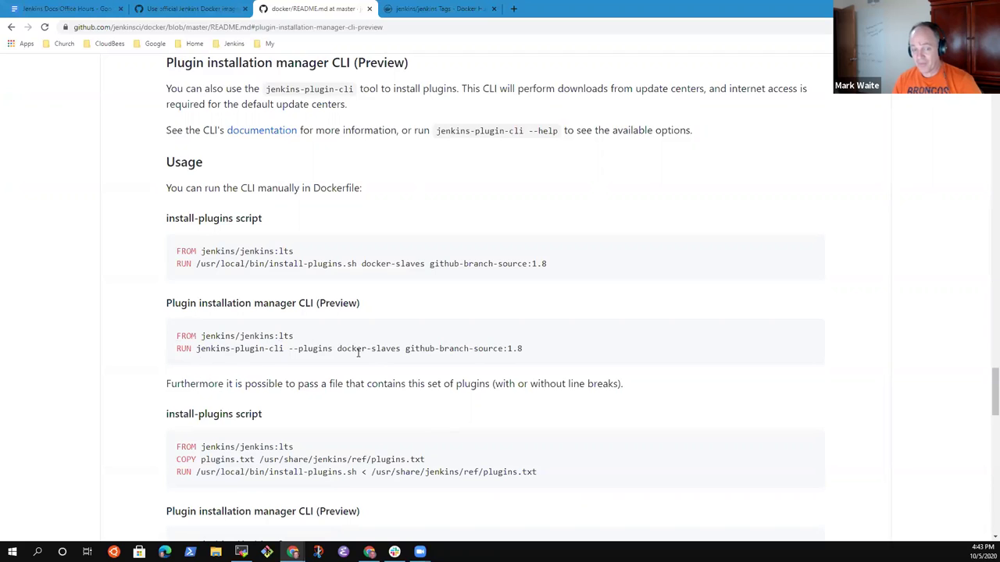
left_click_drag(404, 349, 497, 351)
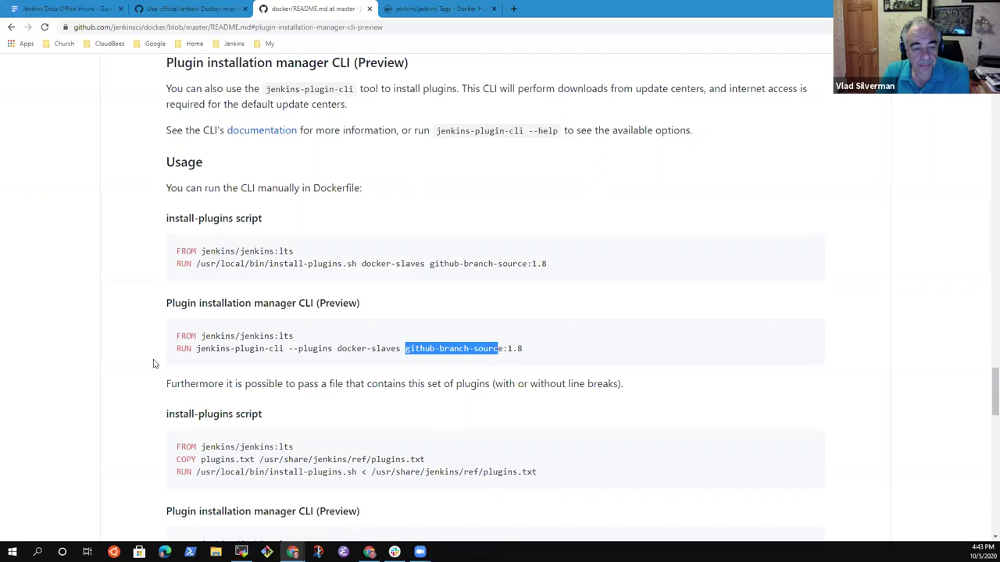
left_click_drag(177, 349, 389, 347)
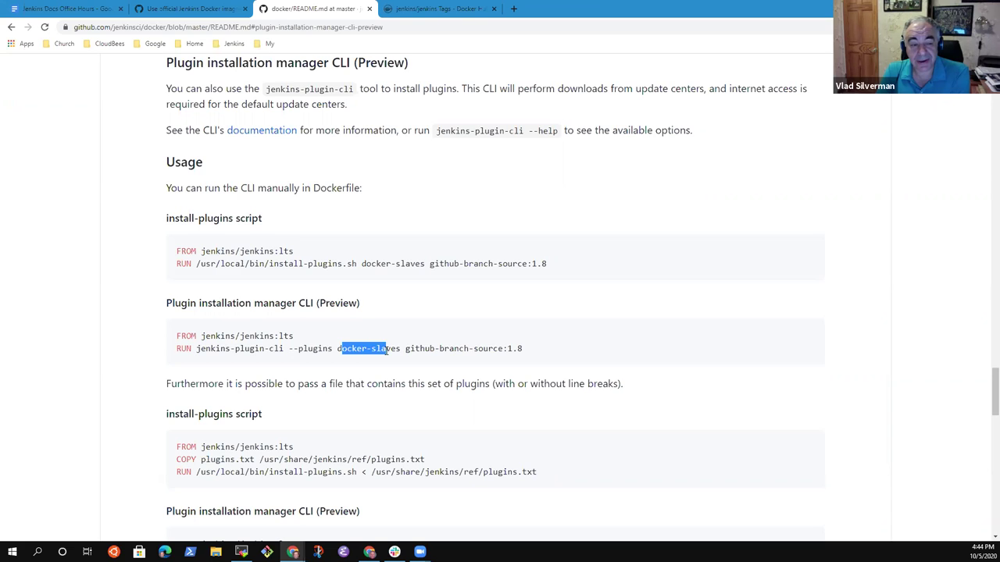
left_click_drag(406, 350, 503, 358)
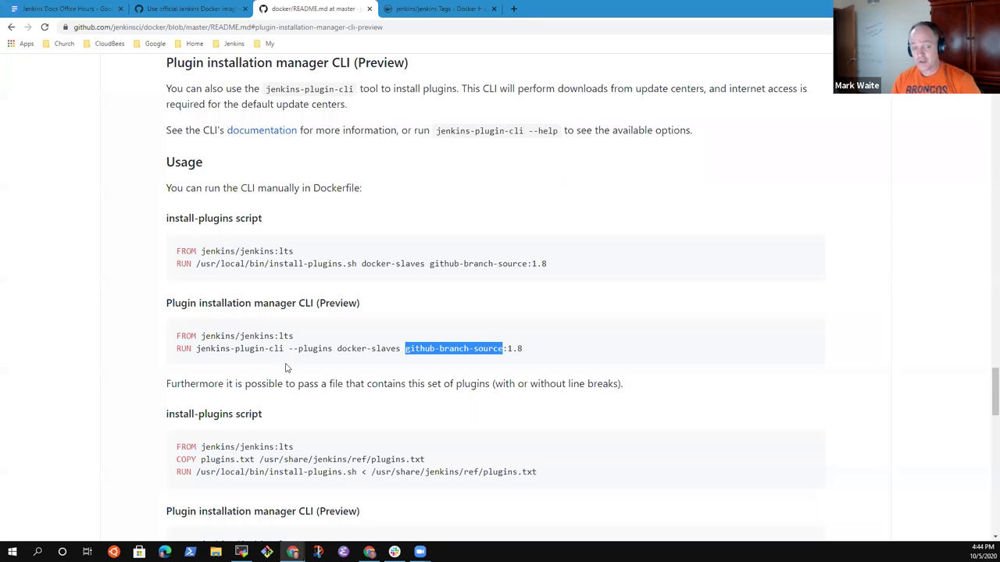
left_click_drag(179, 349, 533, 361)
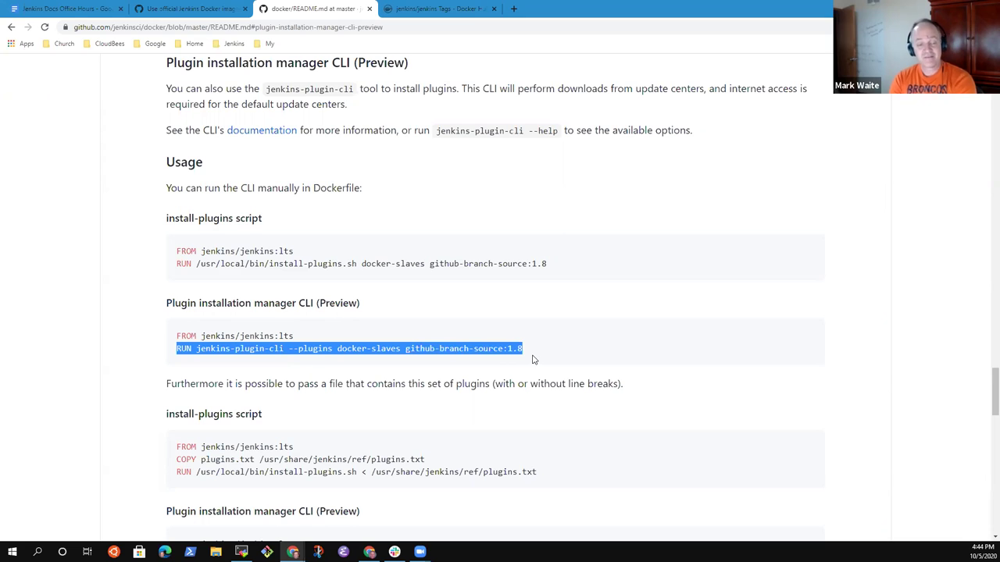
left_click(188, 8)
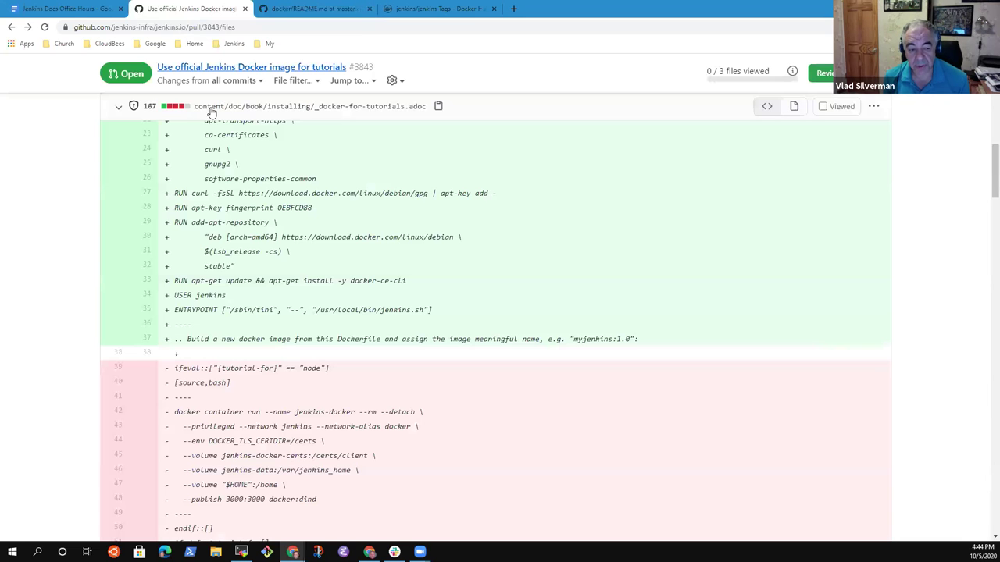
left_click(315, 12)
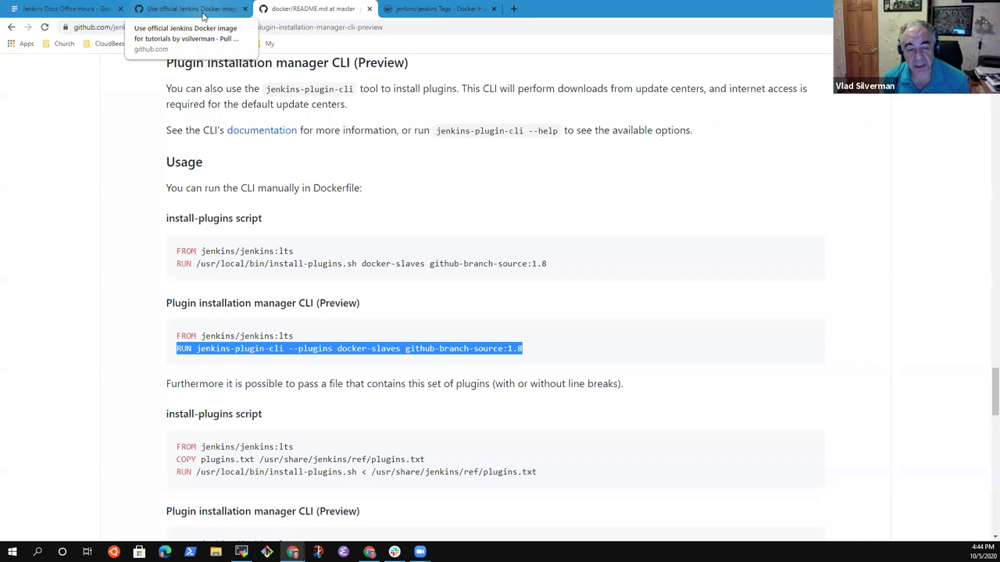
left_click(323, 345)
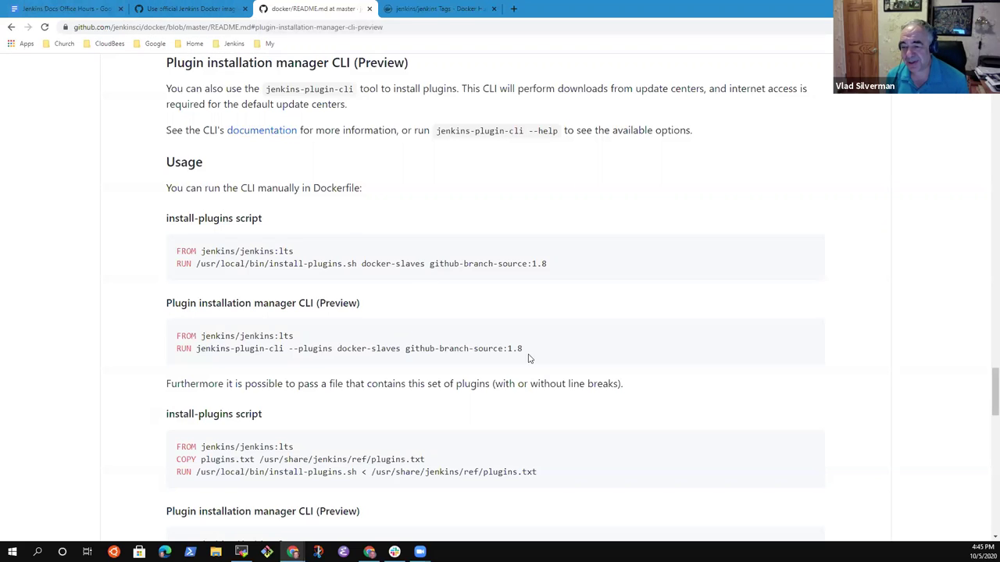
left_click_drag(526, 351, 176, 353)
In the Jenkins Docs Office Hours document, add "Needs review and others to experiment with the tutorial" under the Jenkins Docker tutorial fixes item
left_click(187, 9)
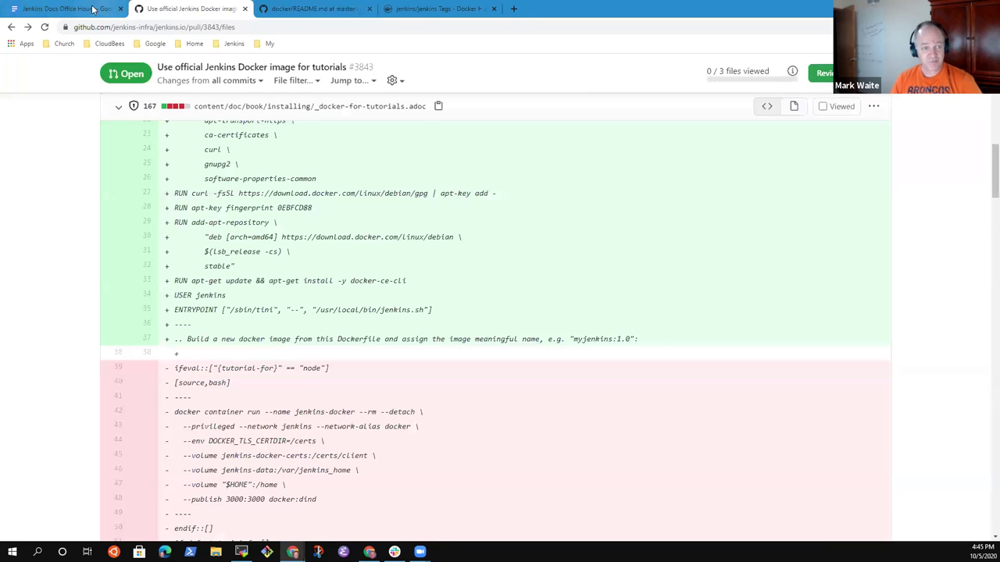
left_click(63, 8)
scroll(360, 471, "down", 2)
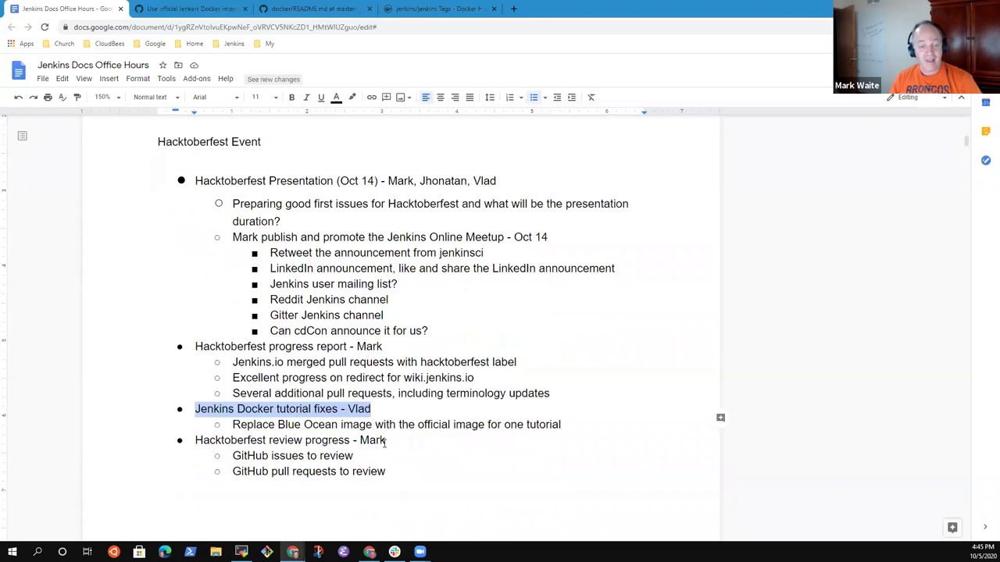
left_click(375, 342)
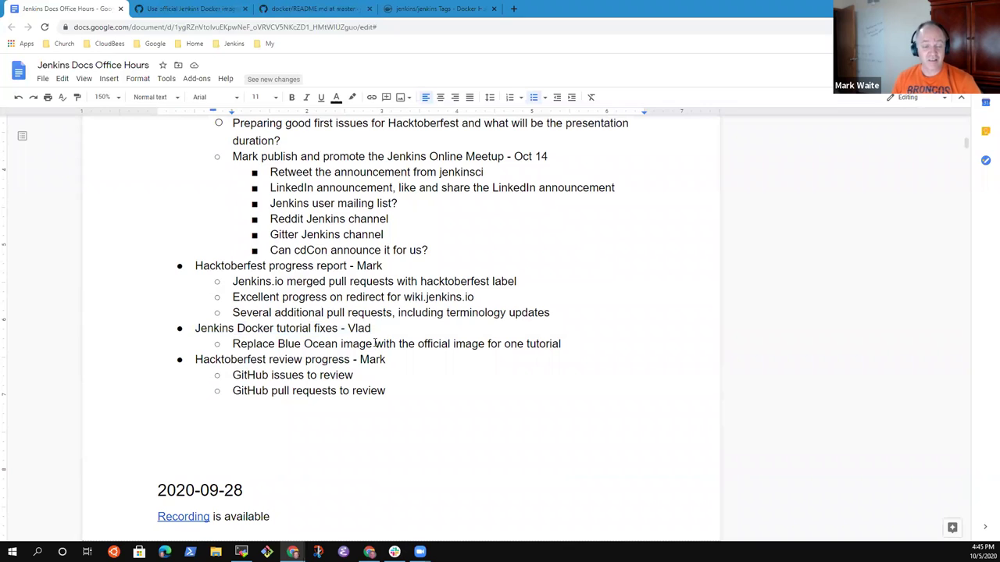
key("shift+End")
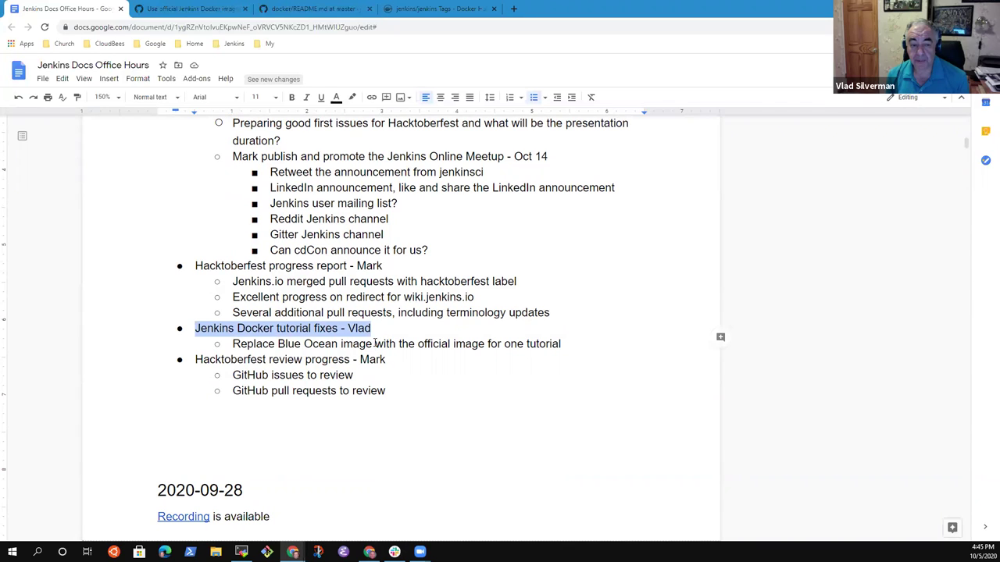
left_click(375, 343)
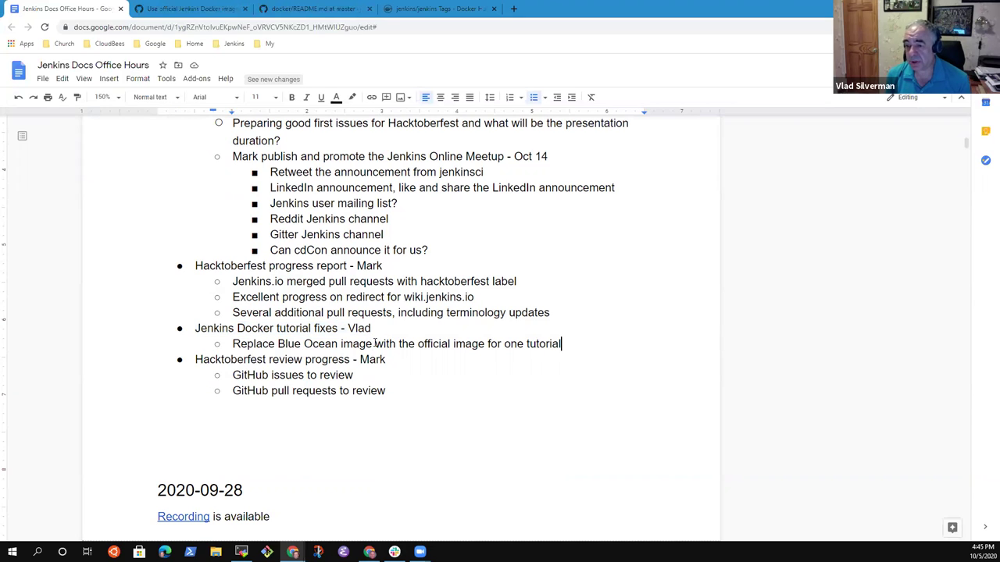
key("Return")
type("Needs review and others to ex")
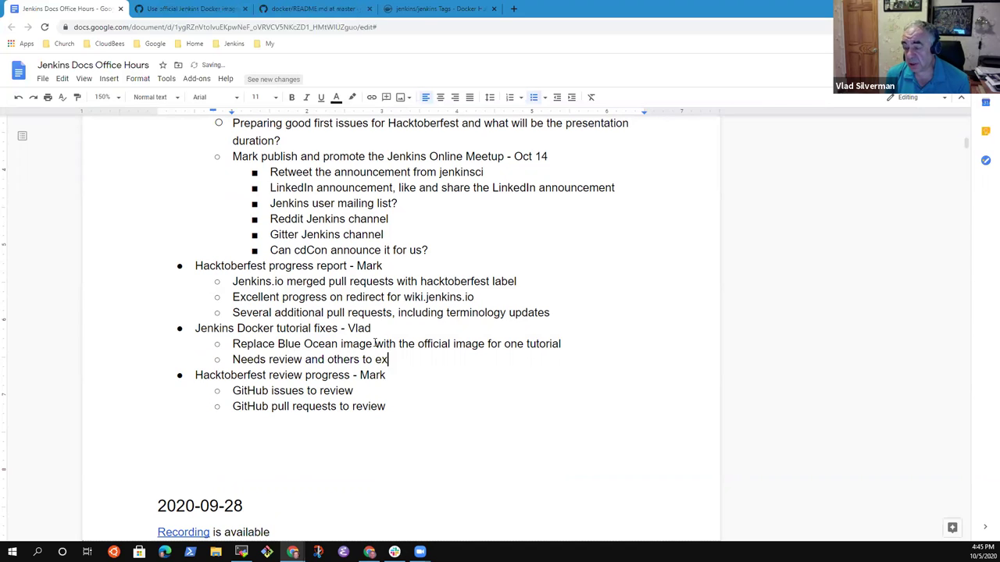
type("periment with the")
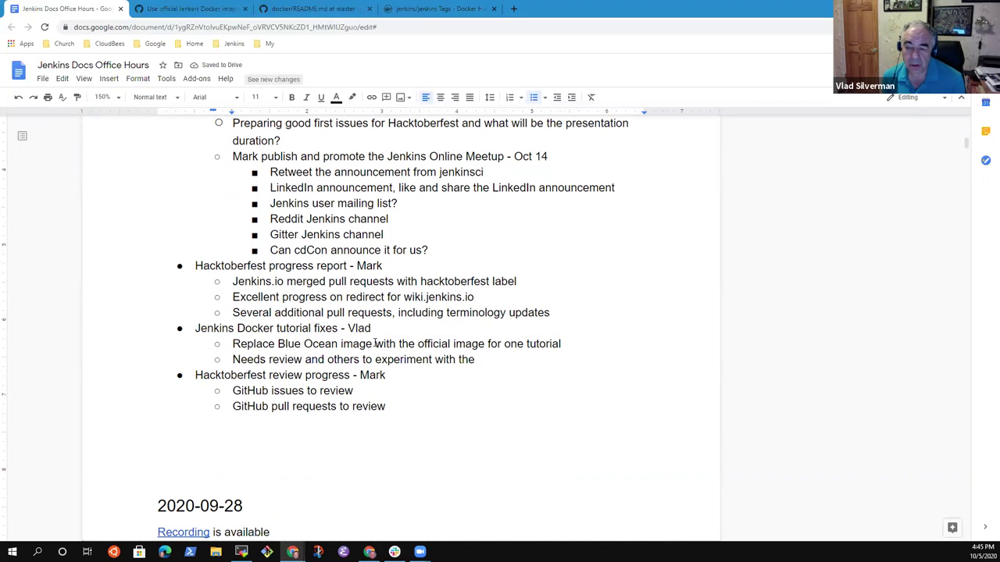
type("tuit")
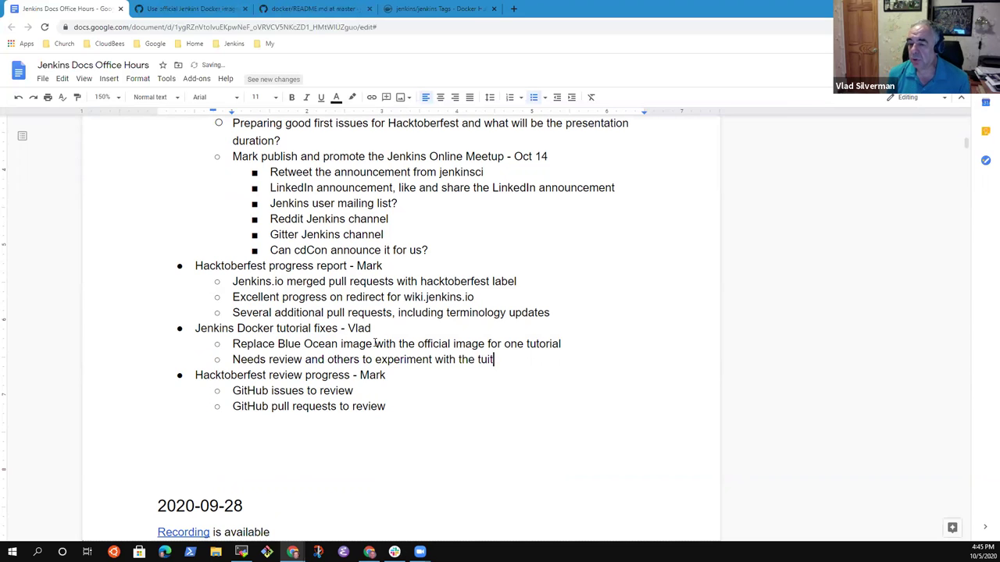
key("BackSpace")
key("BackSpace")
type("orial")
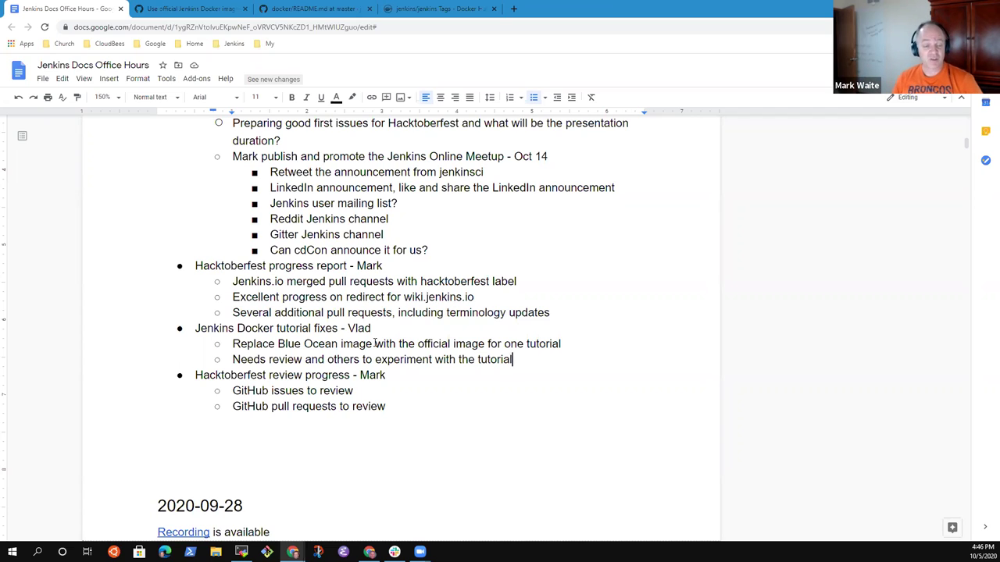
key("shift+Home")
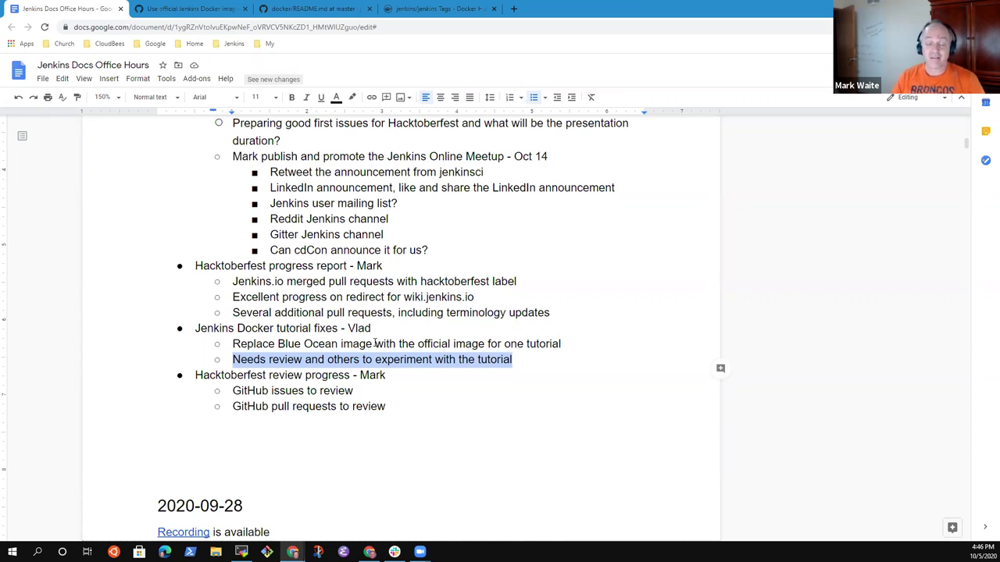
key("End")
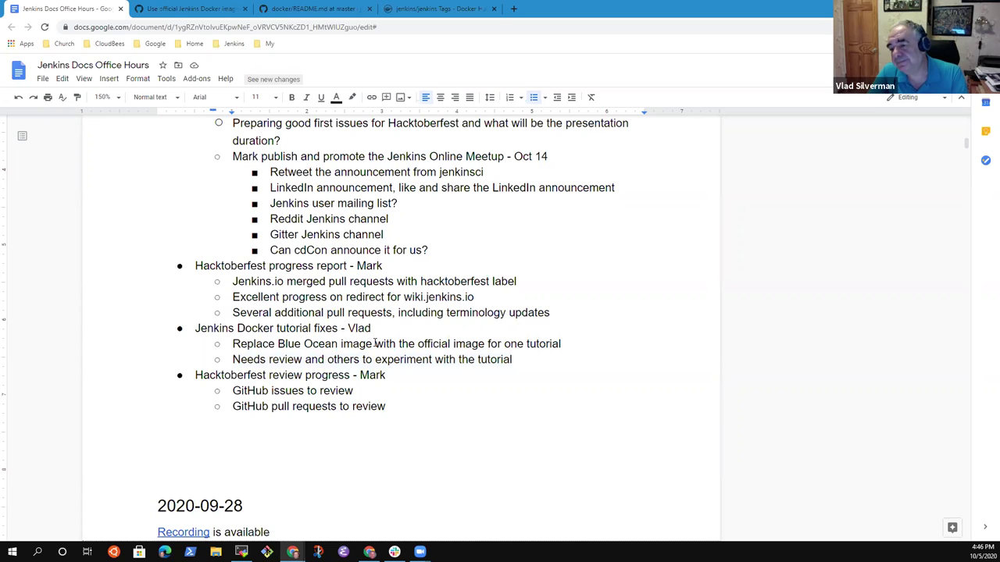
Move "GitHub issues to review" and "GitHub pull requests to review" to the end of the Hacktoberfest progress report sub-items
key("Up")
key("Home")
key("Up")
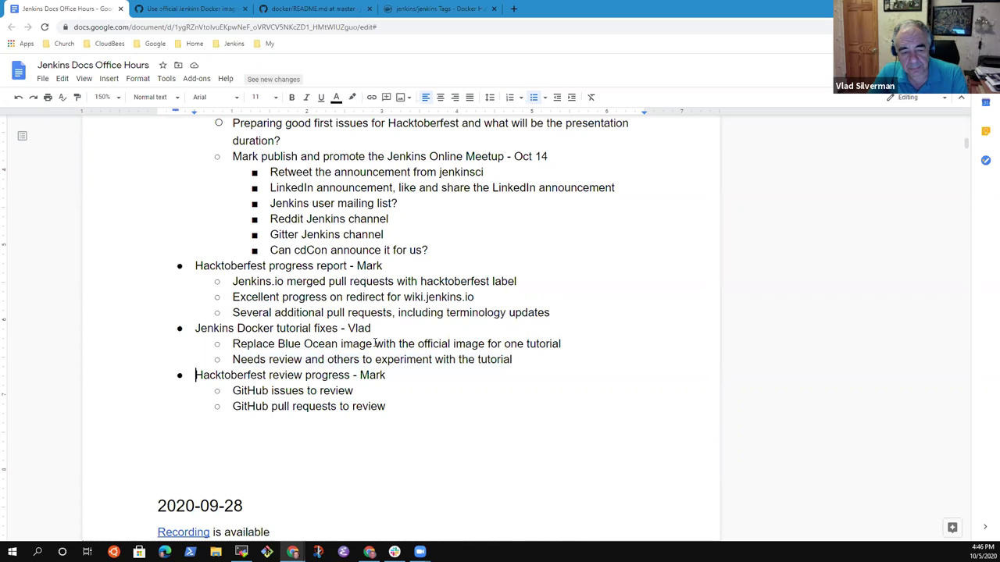
key("Down")
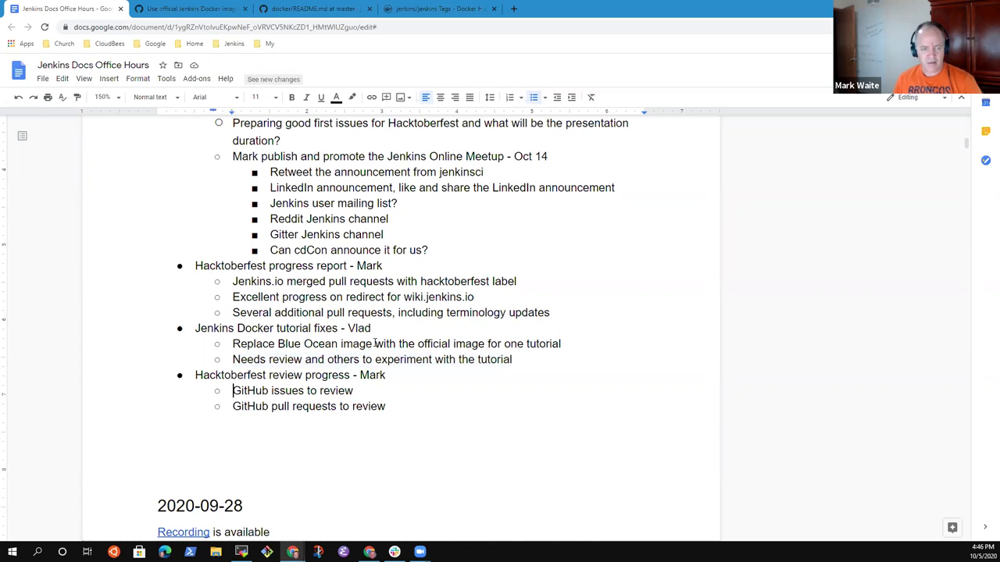
key("shift+Down")
key("shift+Down")
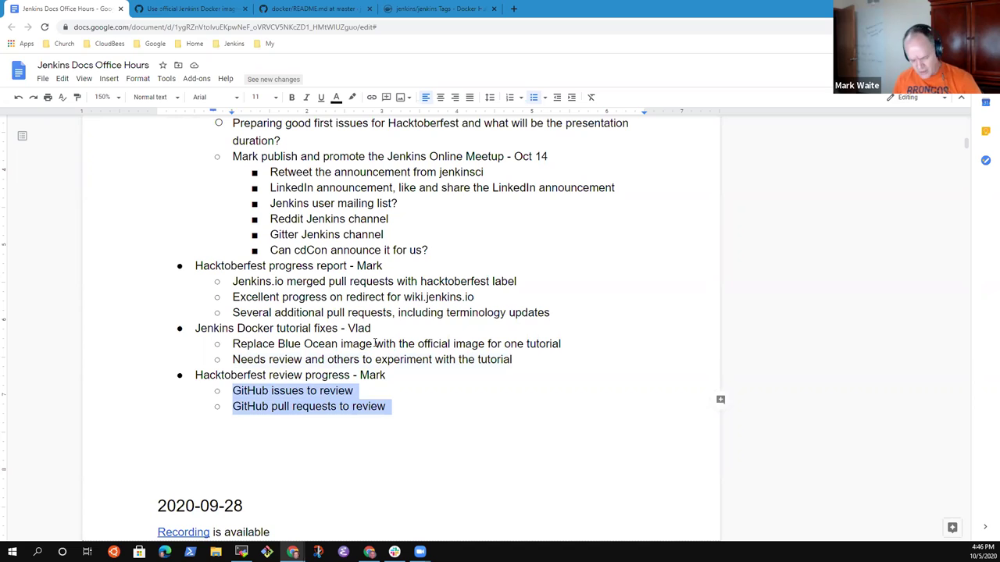
key("BackSpace")
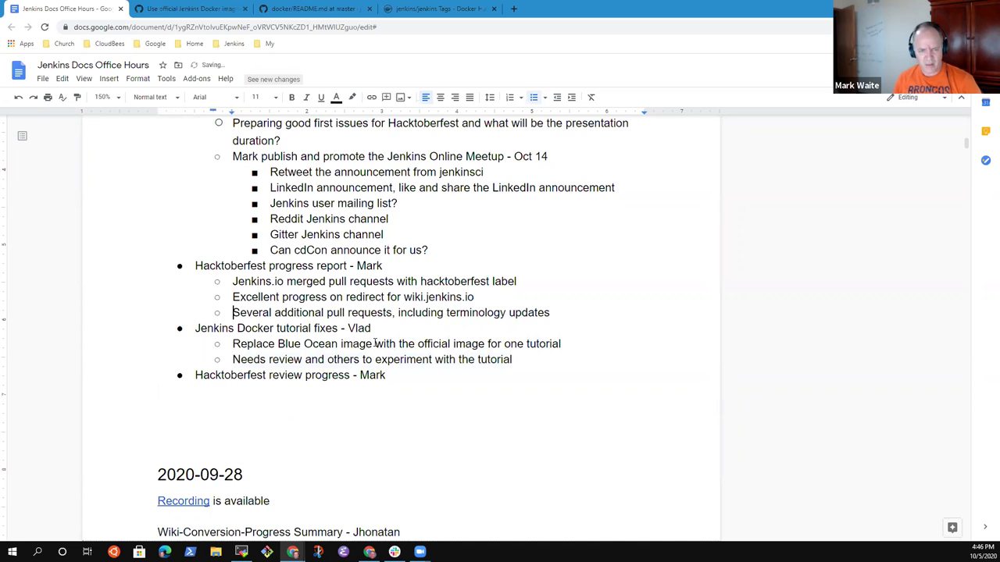
key("ctrl+z")
key("ctrl+z")
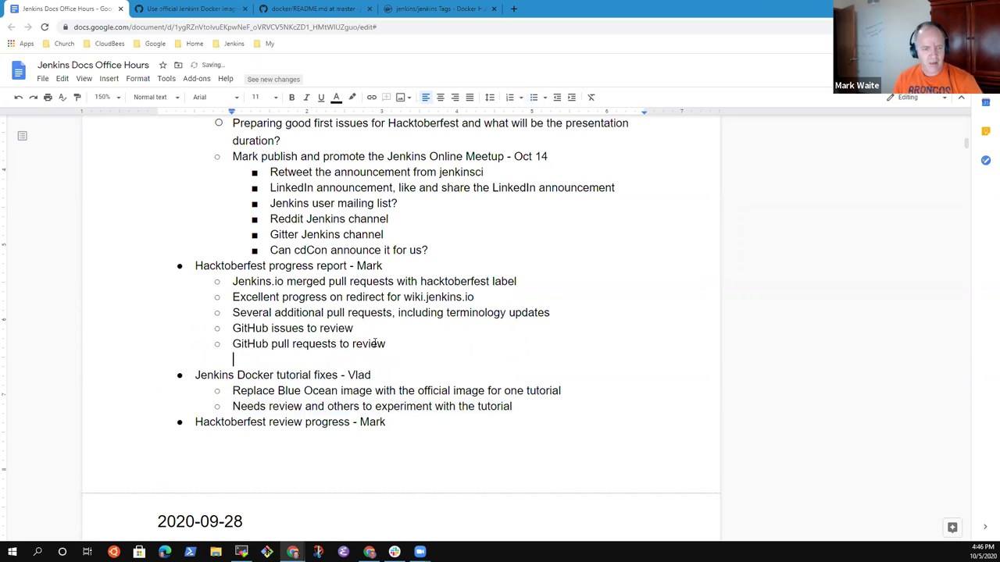
key("BackSpace")
key("BackSpace")
Delete the leftover "Hacktoberfest review progress" item below the Jenkins Docker tutorial fixes notes
key("Down")
key("Down")
key("Down")
key("Down")
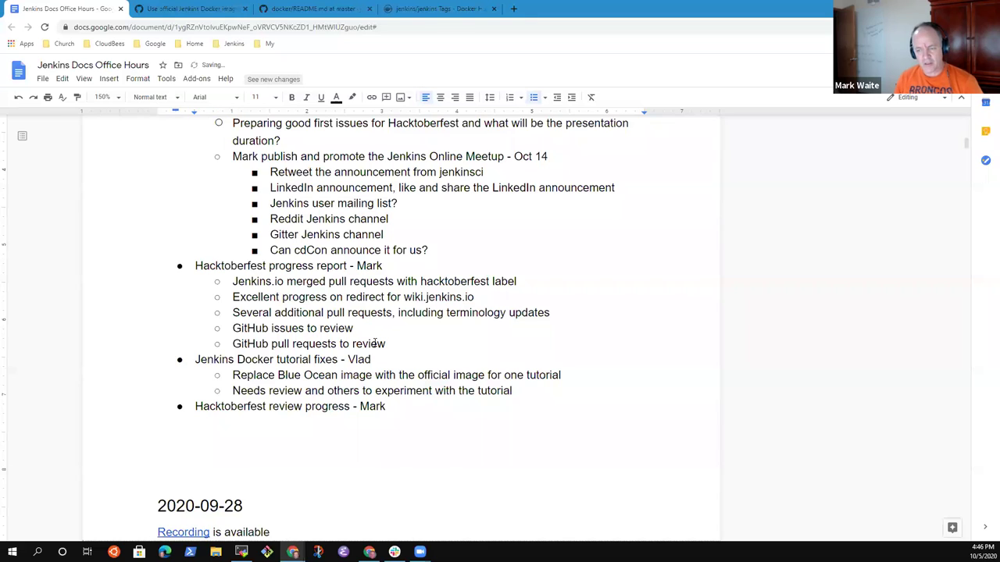
key("shift+Home")
key("BackSpace")
key("BackSpace")
key("BackSpace")
Add a top-level "Terminology issues" item with its presenter's first name below the Jenkins Docker tutorial fixes notes
key("Return")
key("shift+Tab")
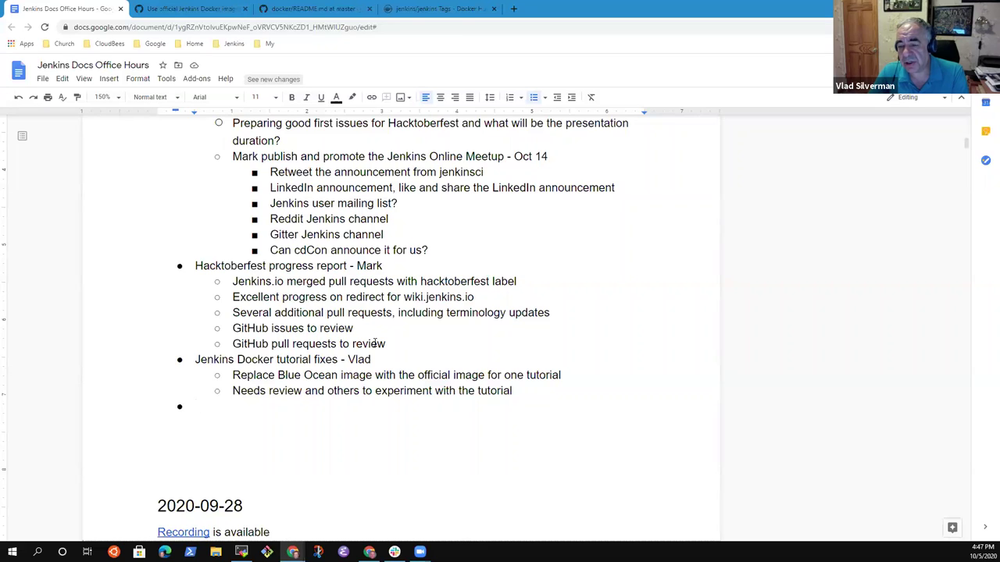
type("Ter")
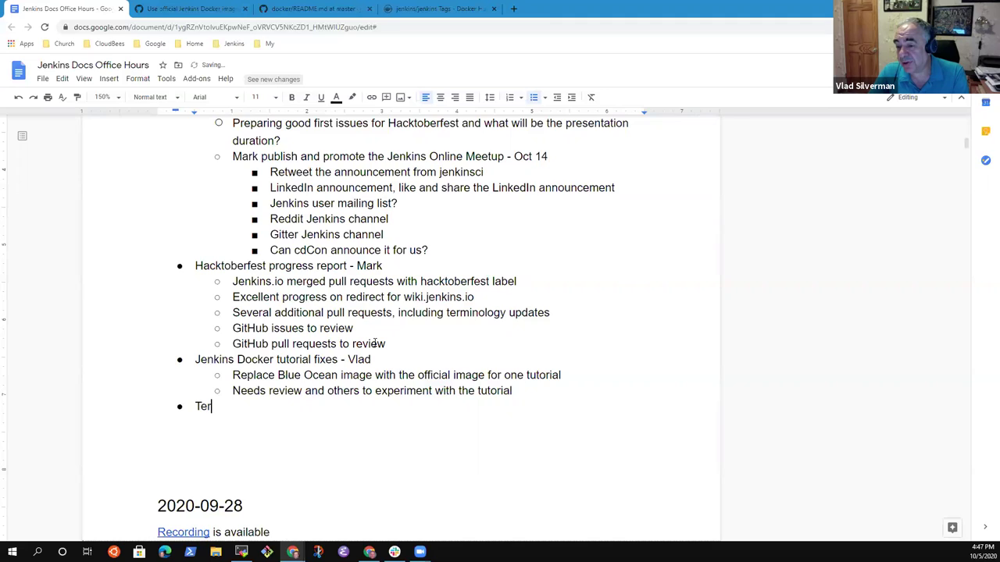
type("minology issues")
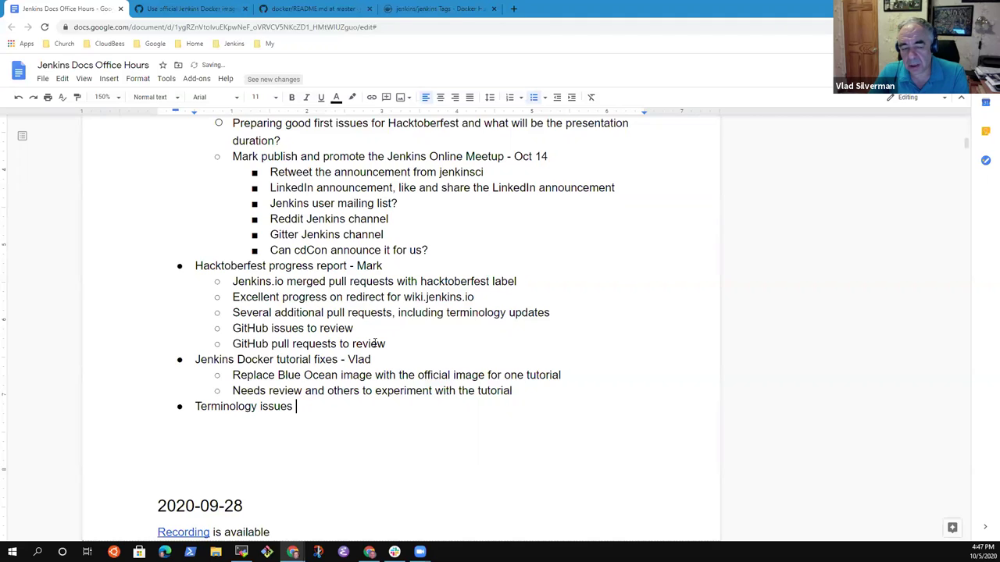
type(" - Vlad")
Add the sub-item Labeled as "good first issues" under Terminology issues
key("Return")
key("Tab")
type("Labeled as \"good first issues\"")
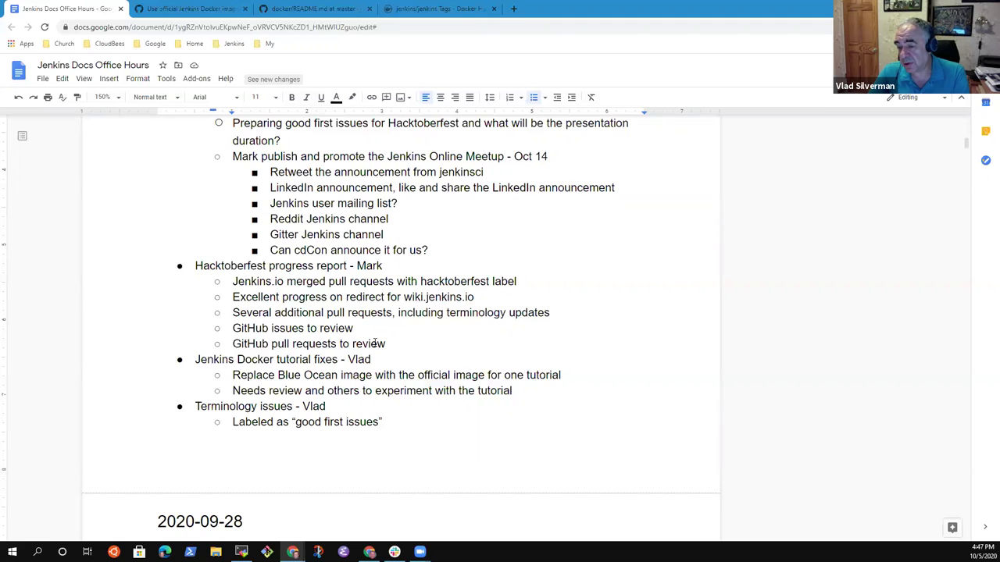
type(", ")
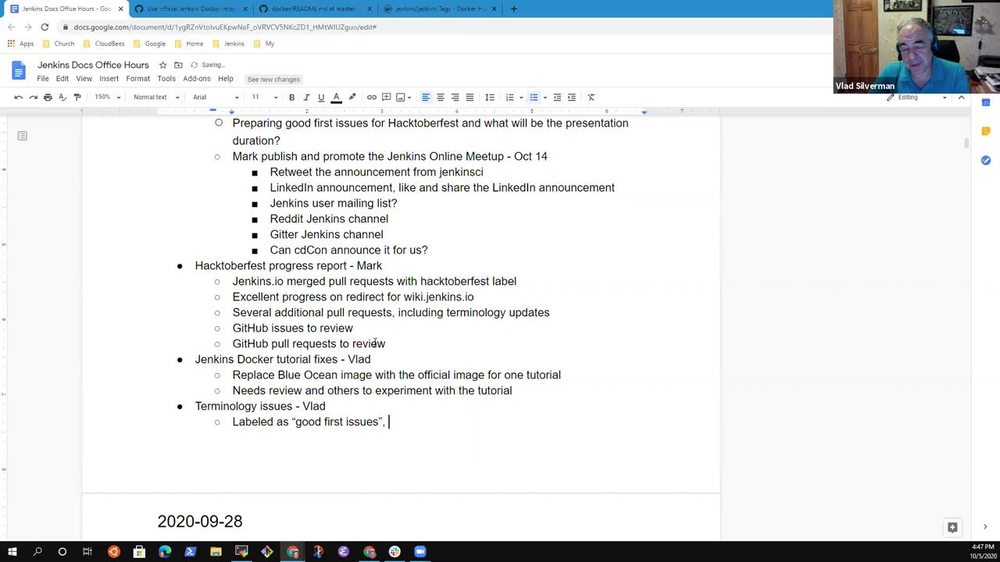
type("a")
key("BackSpace")
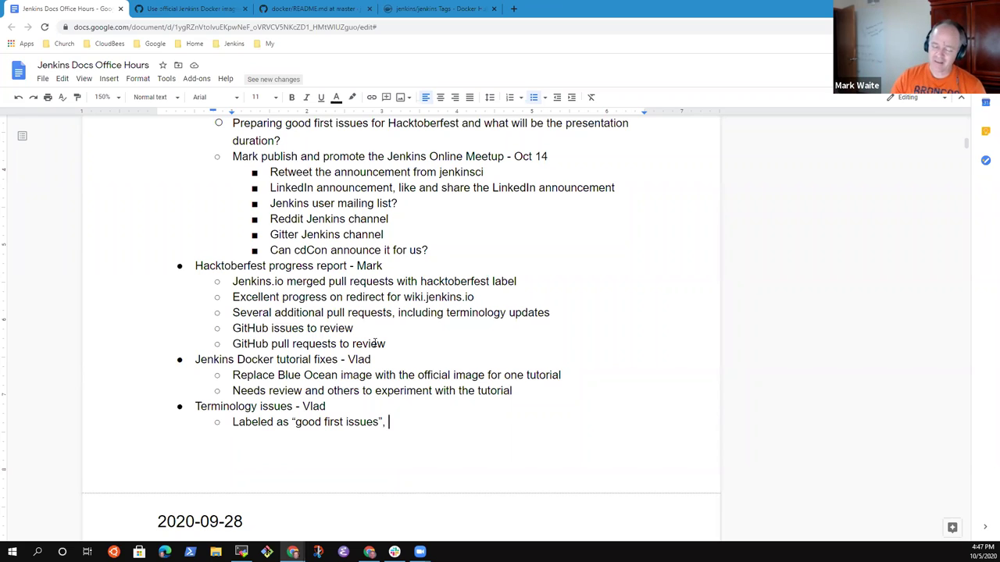
key("BackSpace")
key("BackSpace")
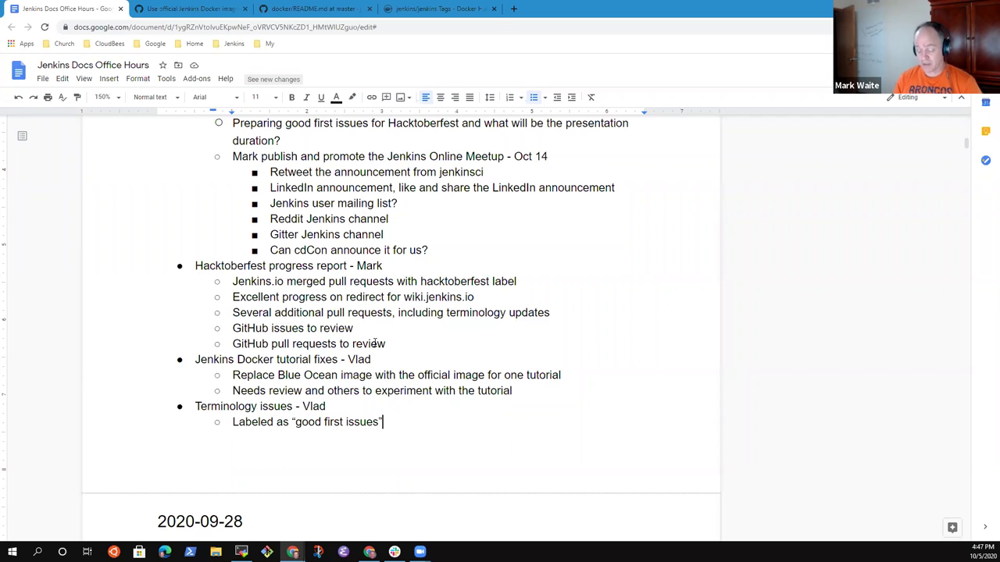
type(",")
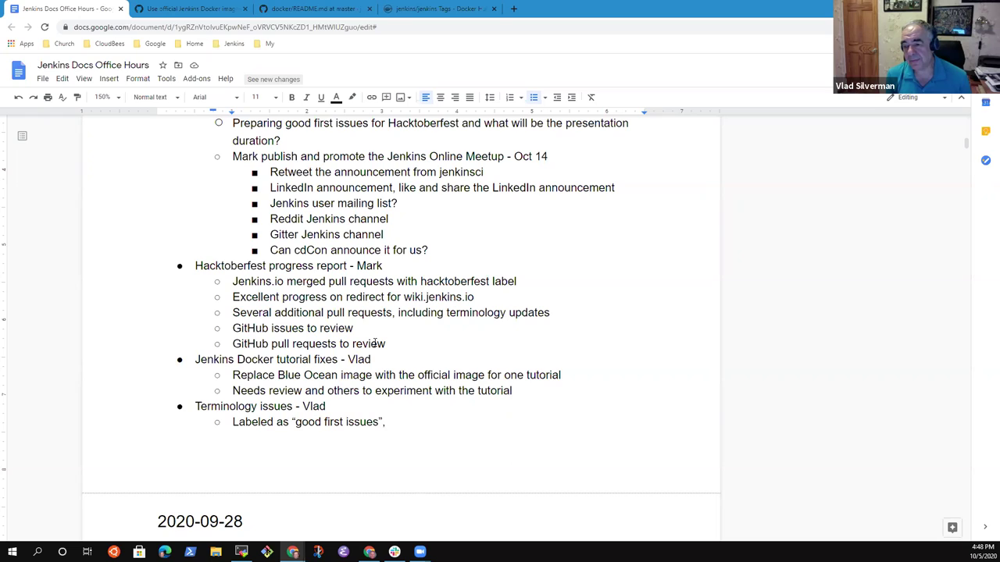
key("BackSpace")
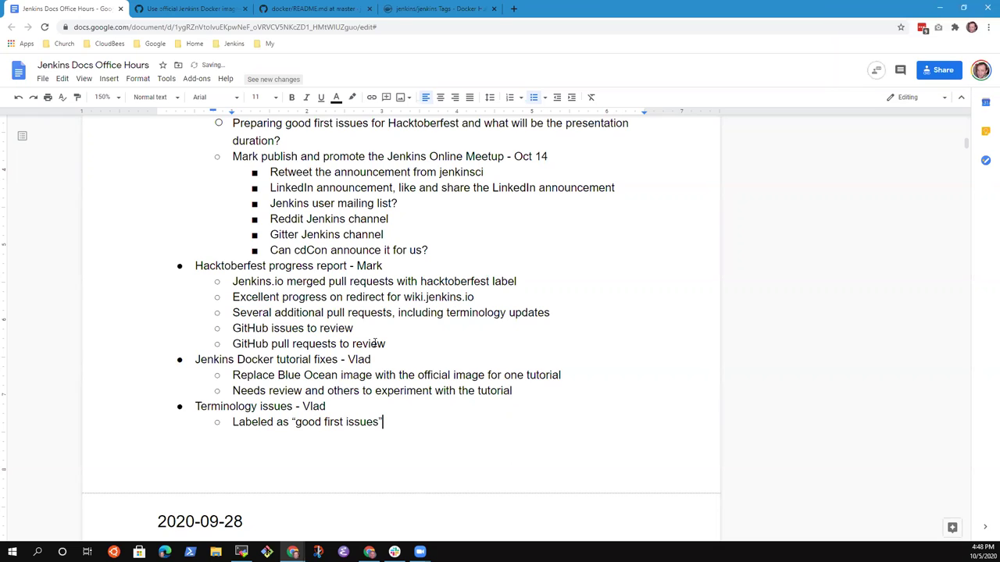
type(",")
key("BackSpace")
key("BackSpace")
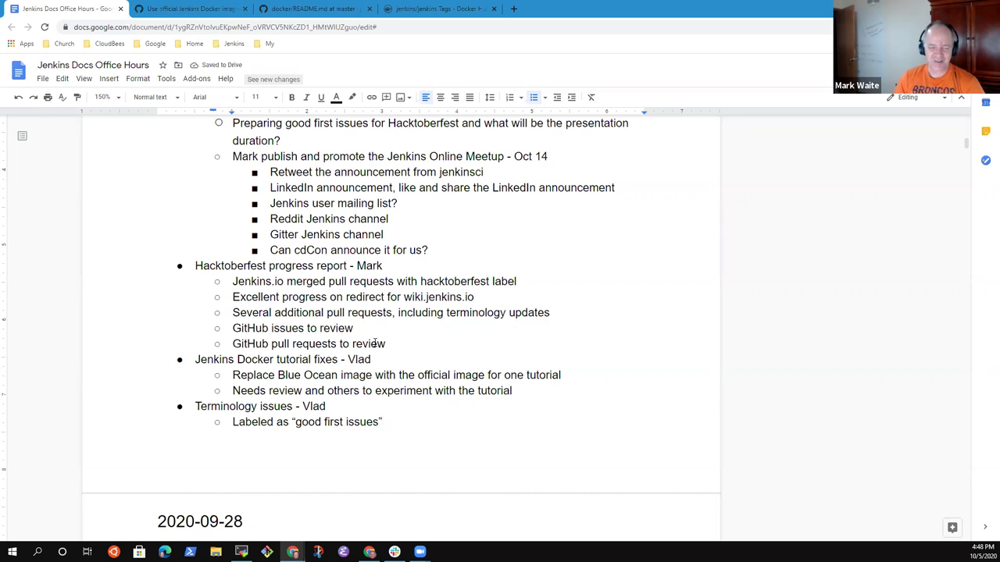
Extend the "good first issues" sub-item with ", welcome to start them immediately"
type(", ")
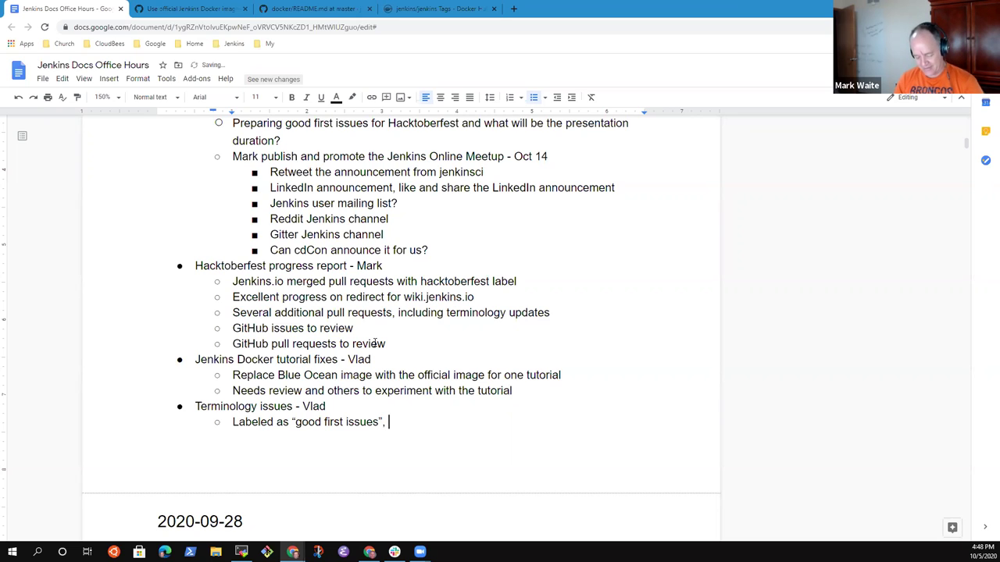
type("welcome to strt")
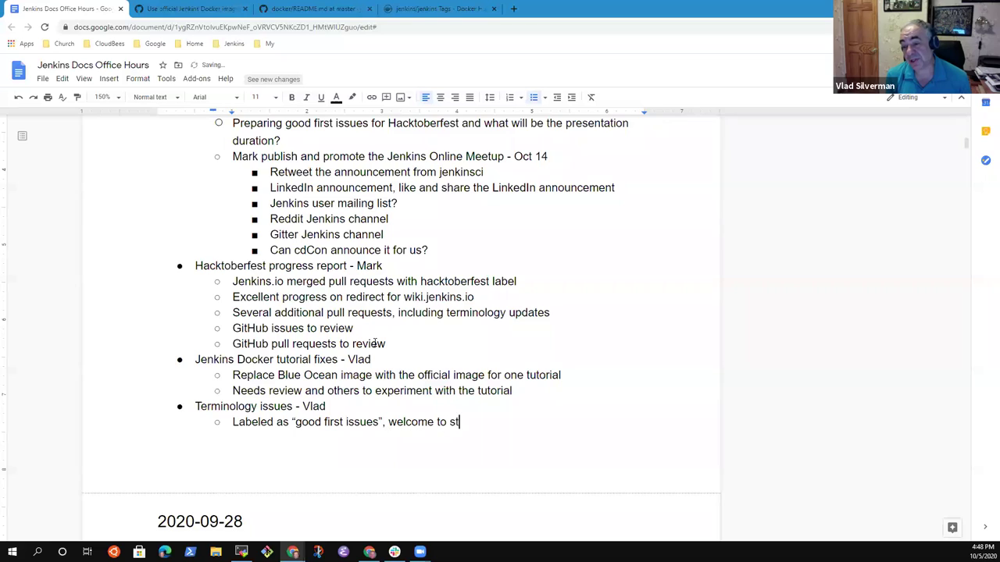
key("BackSpace")
key("BackSpace")
key("BackSpace")
type("art them")
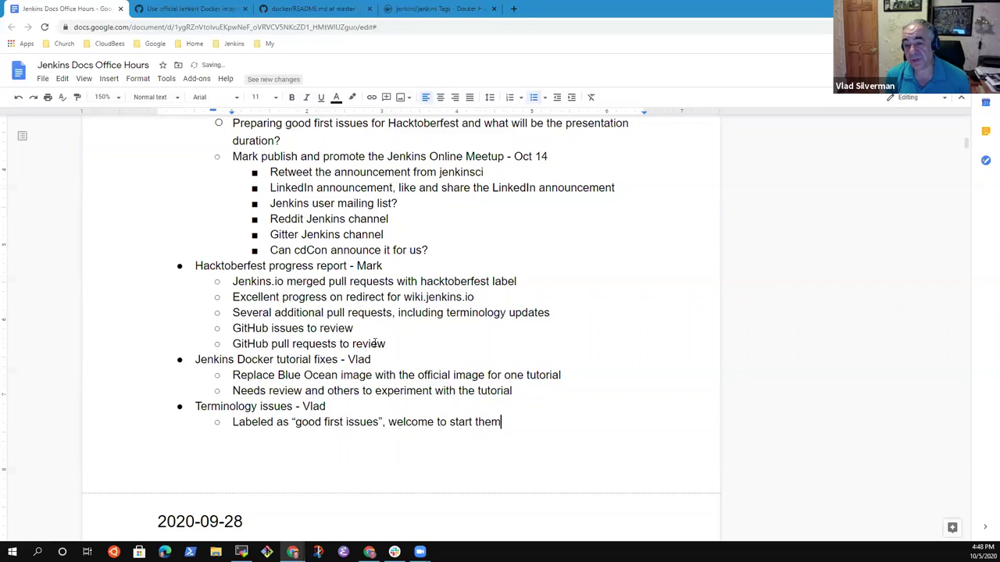
type(" immediately")
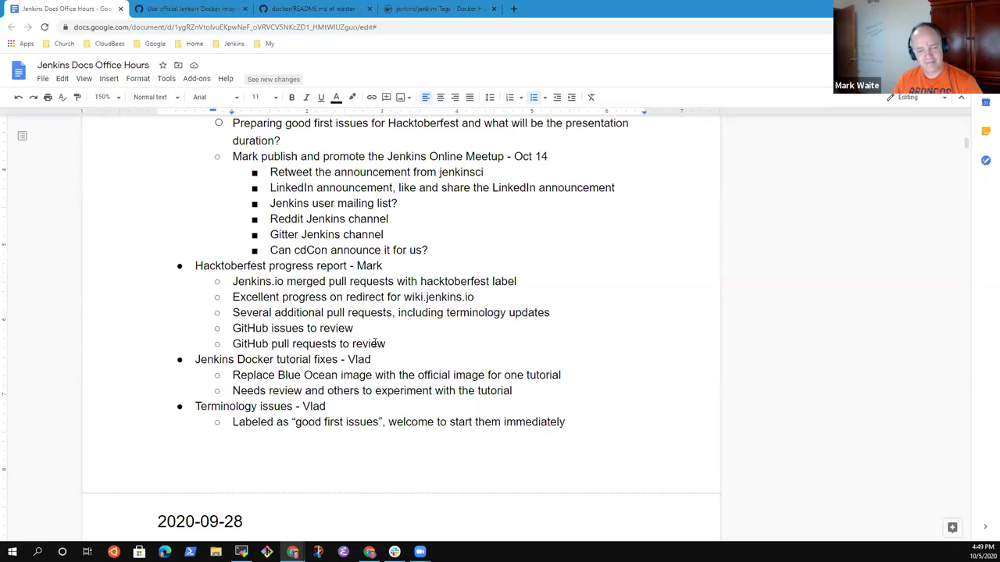
Reword the ending of the "good first issues" sub-item as the answered question "can we start them immediately? Yes"
key("ctrl+Left")
key("ctrl+Left")
key("ctrl+Left")
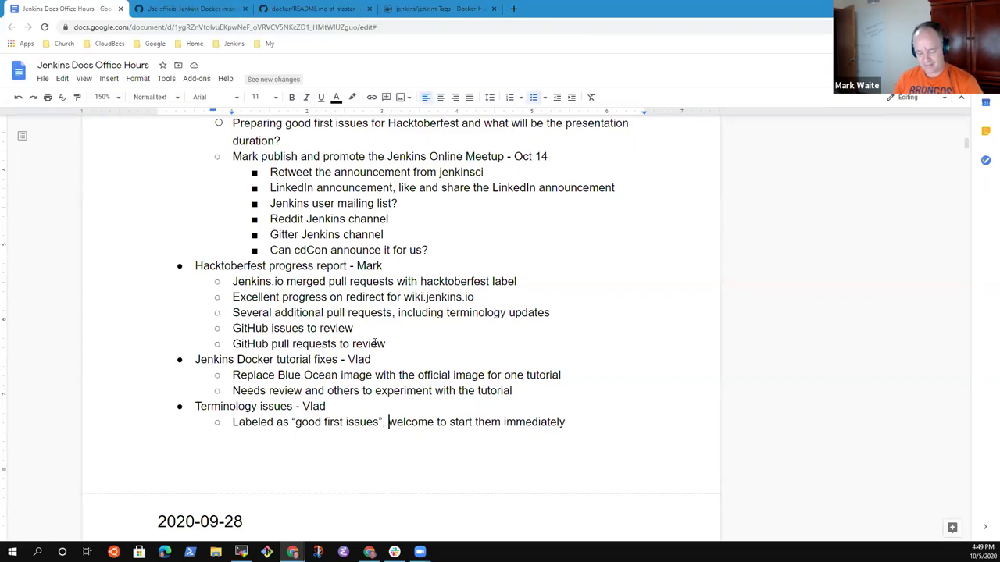
type("can we")
key("ctrl+shift+Right")
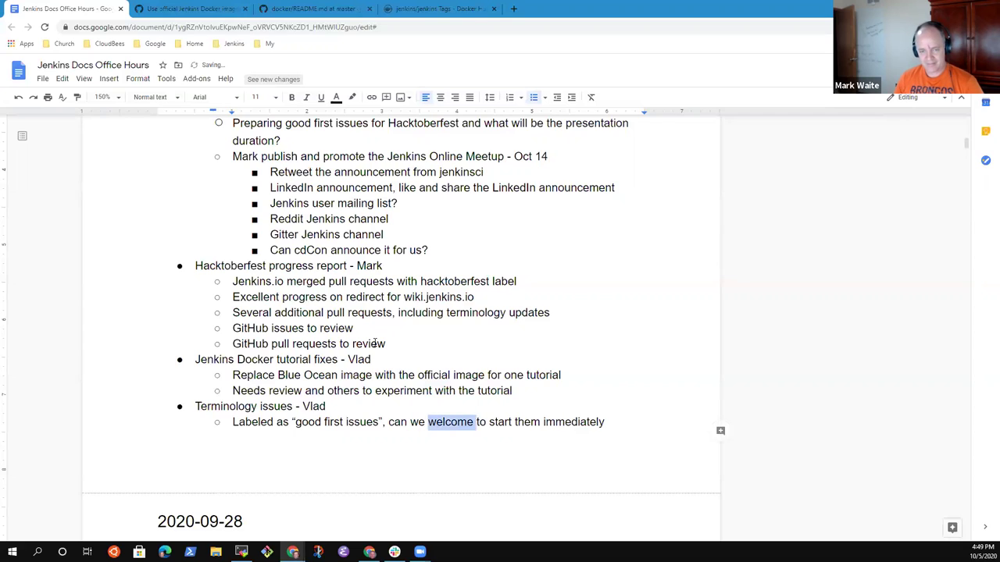
key("ctrl+shift+Right")
key("Delete")
key("End")
type("?  Yes")
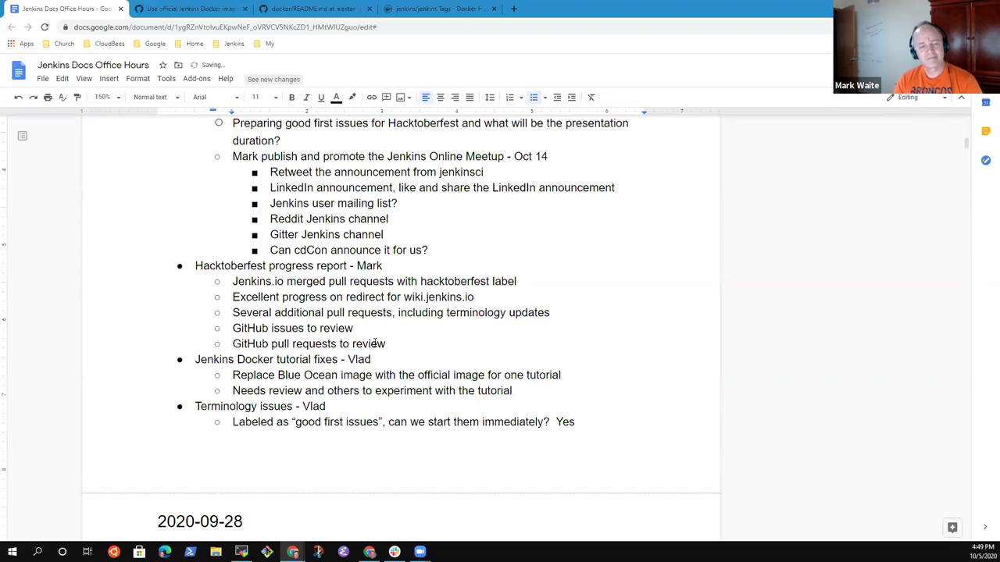